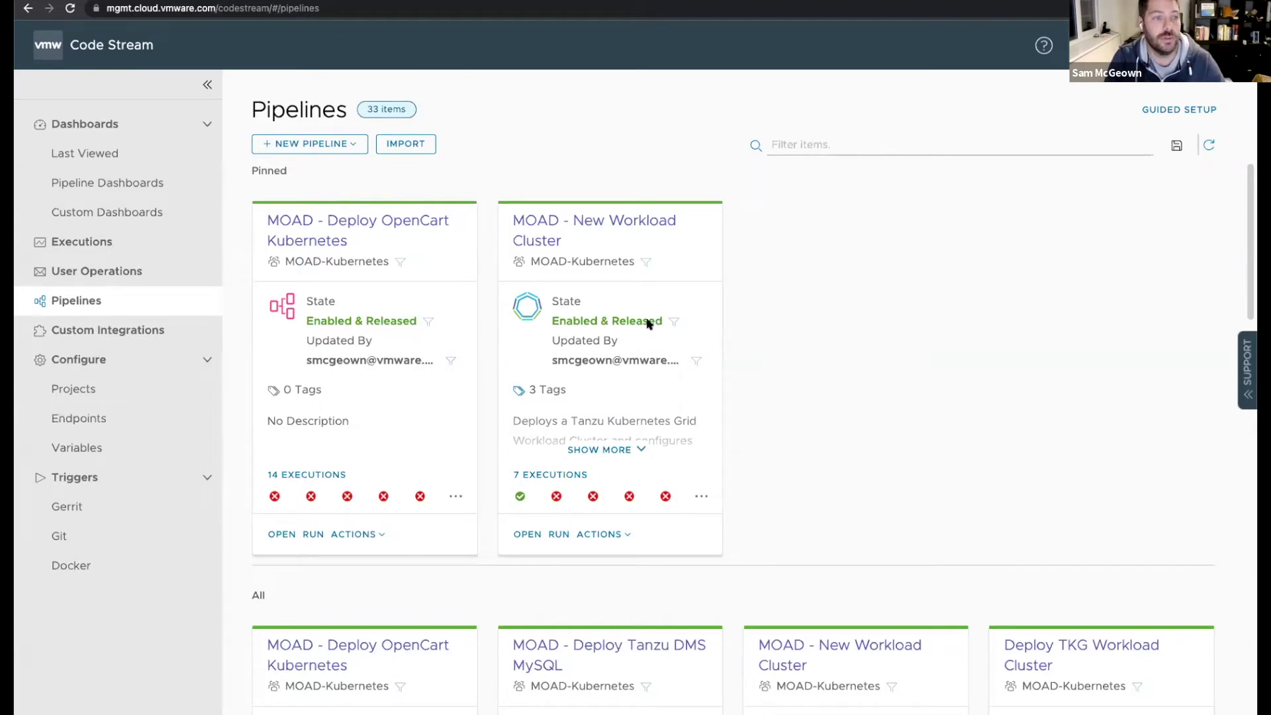
Open the Events project and examine its users and their assigned roles
left_click(76, 389)
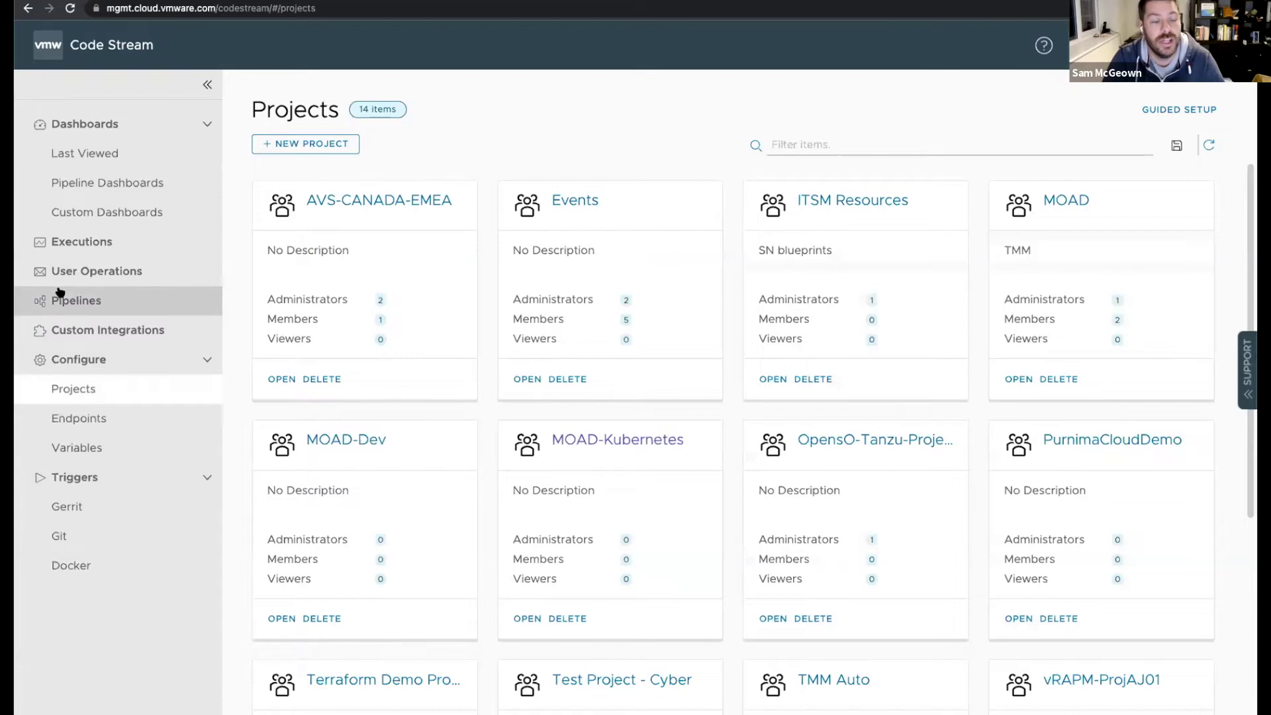
left_click(570, 200)
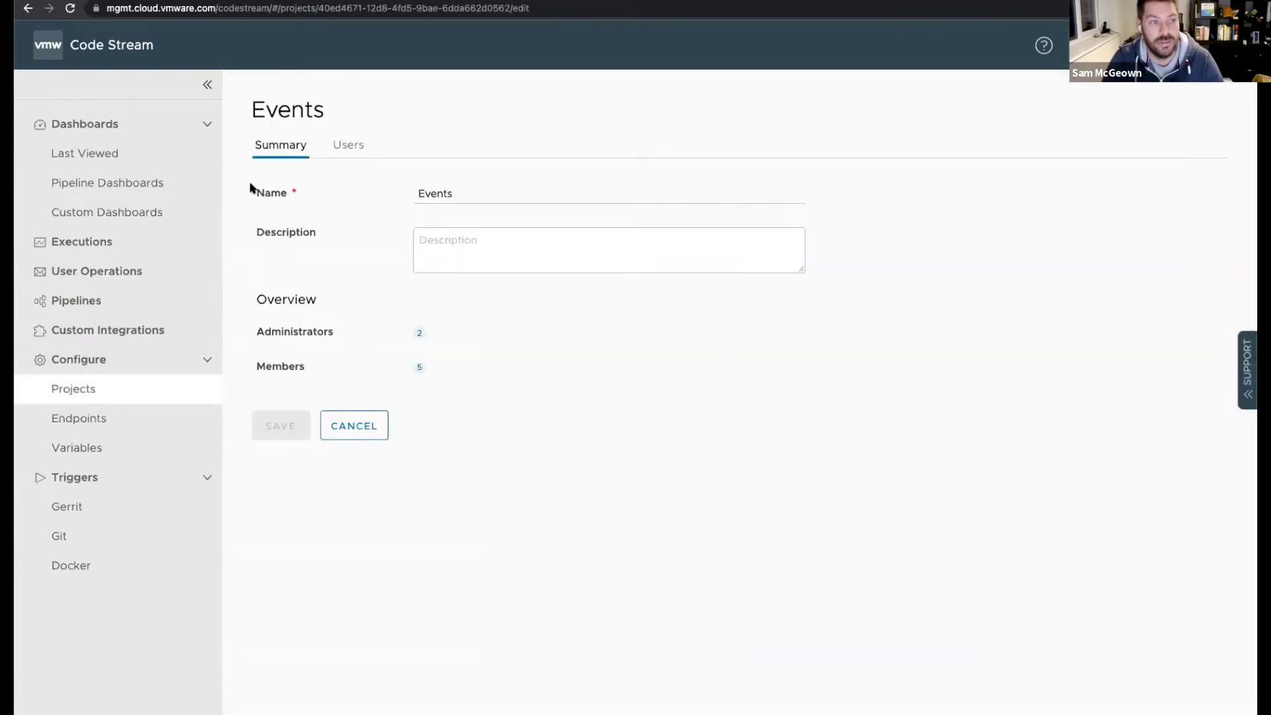
left_click(358, 147)
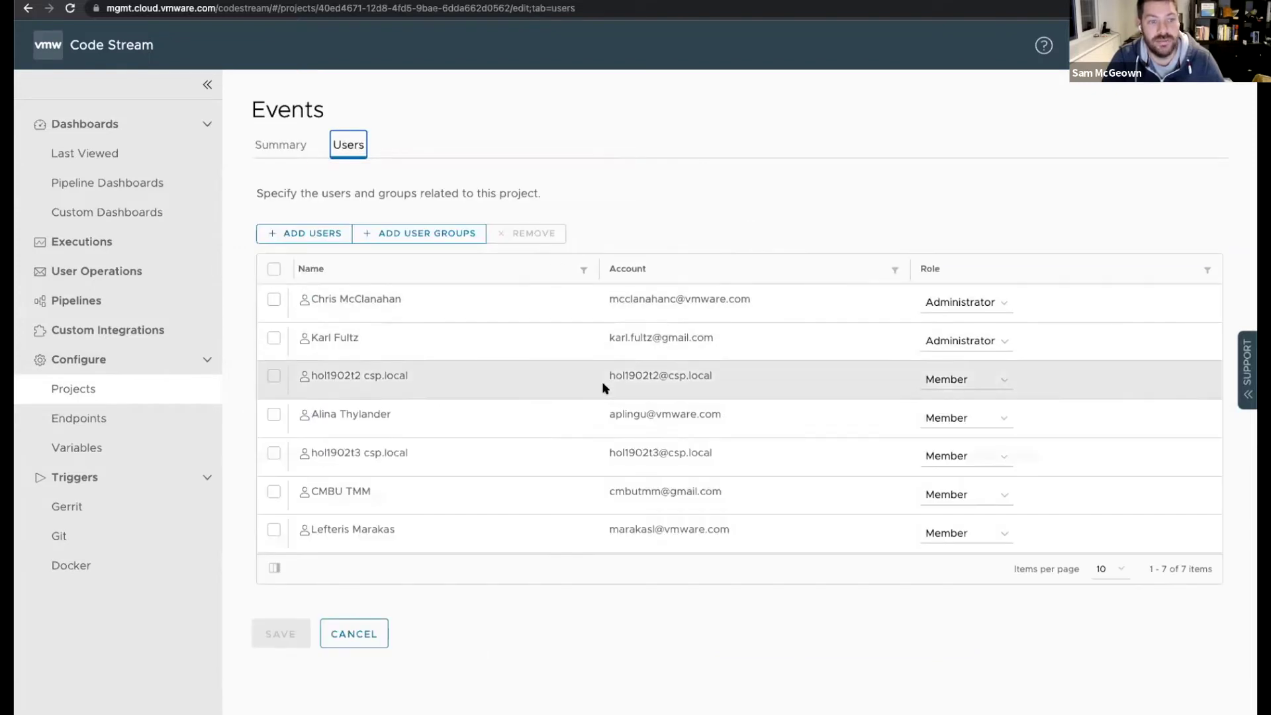
left_click(1003, 348)
left_click(1106, 336)
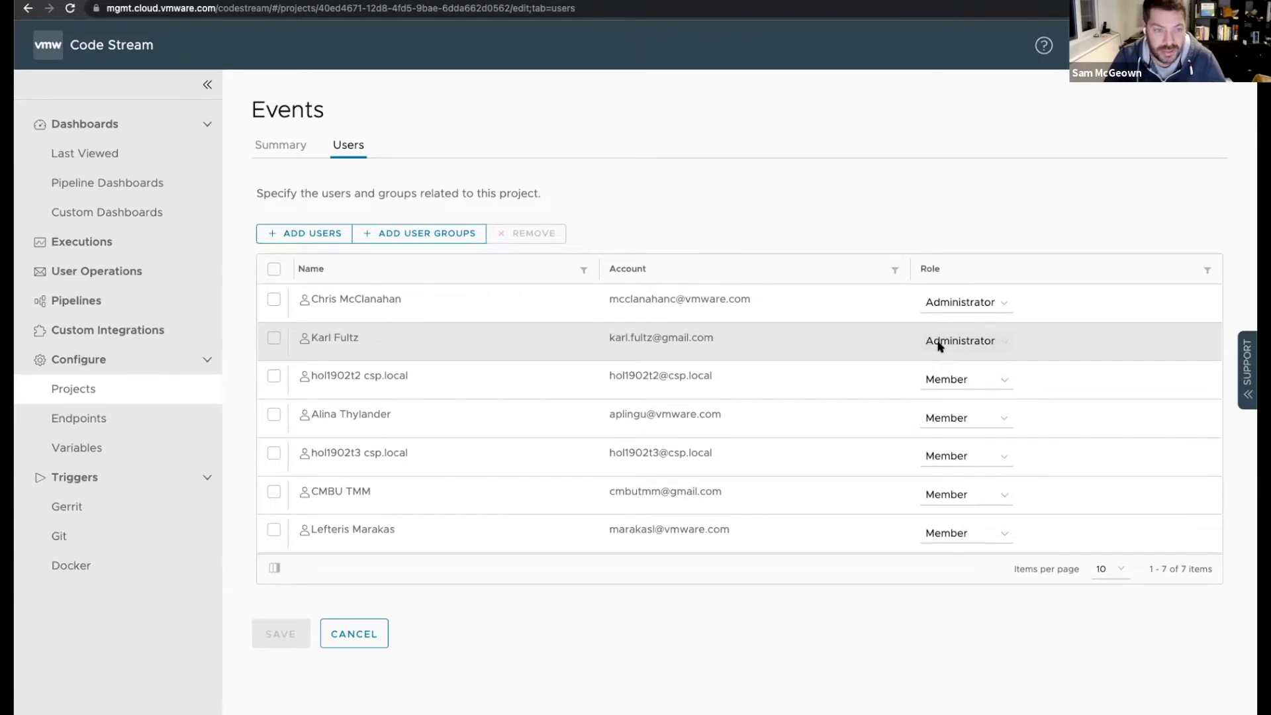
left_click(941, 345)
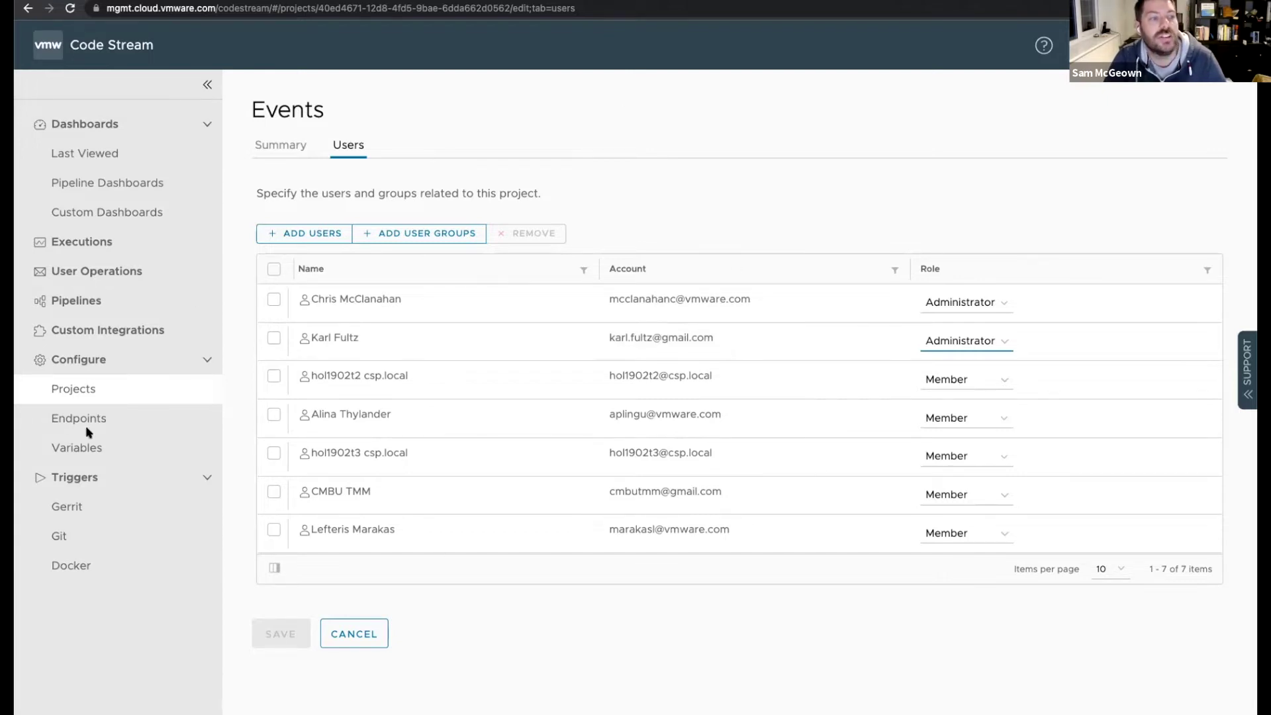
Open the configured endpoints and look through the whole list of endpoint types and projects
left_click(68, 419)
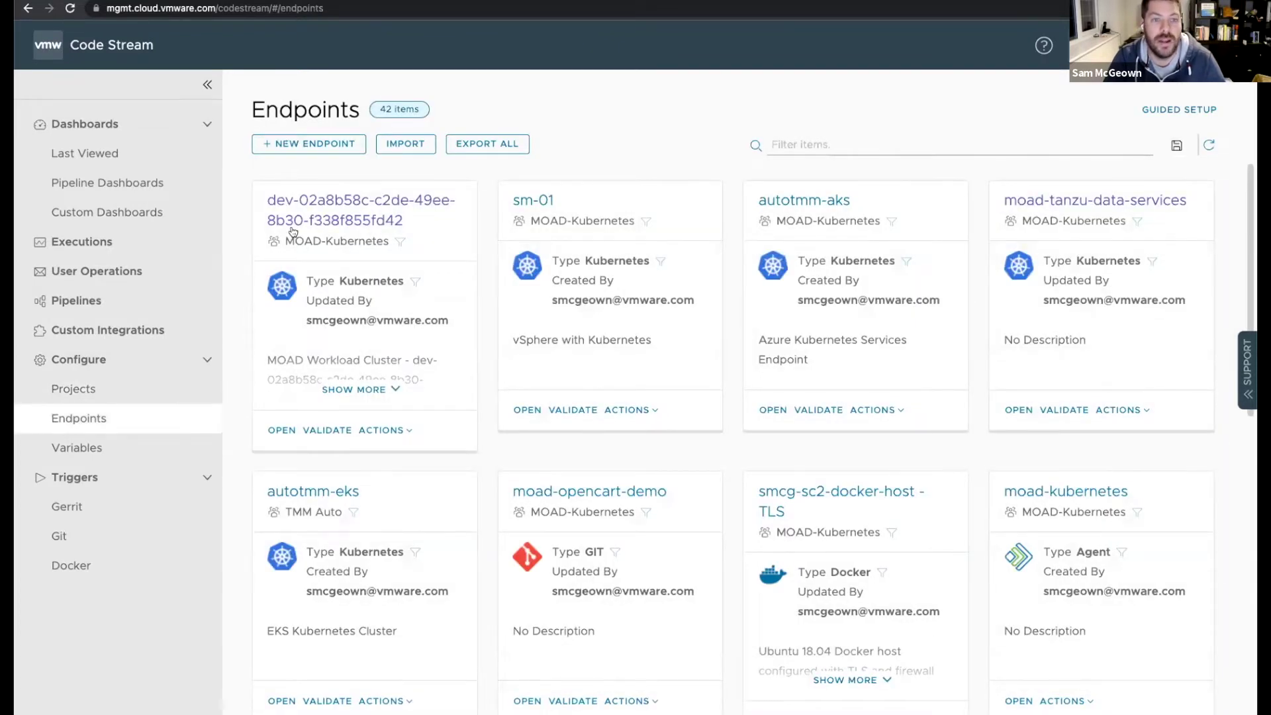
scroll(592, 259, "down", 10)
scroll(592, 260, "down", 4)
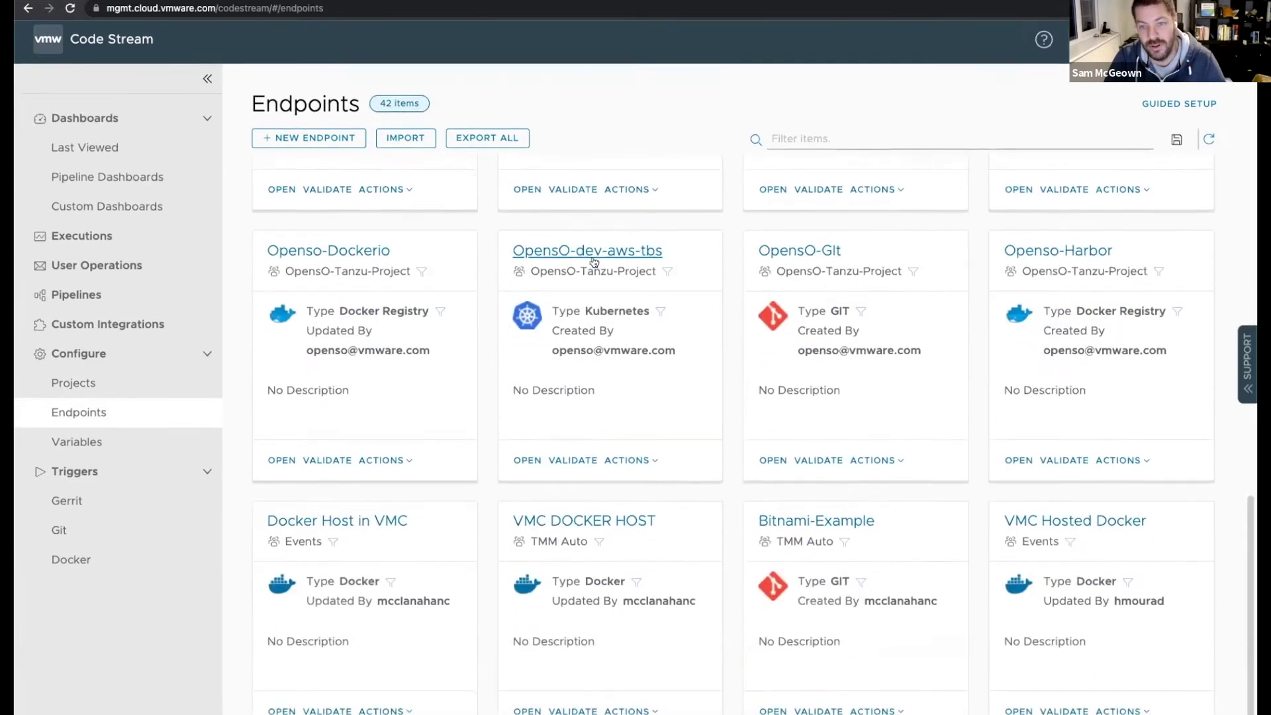
scroll(593, 258, "up", 10)
scroll(592, 257, "up", 2)
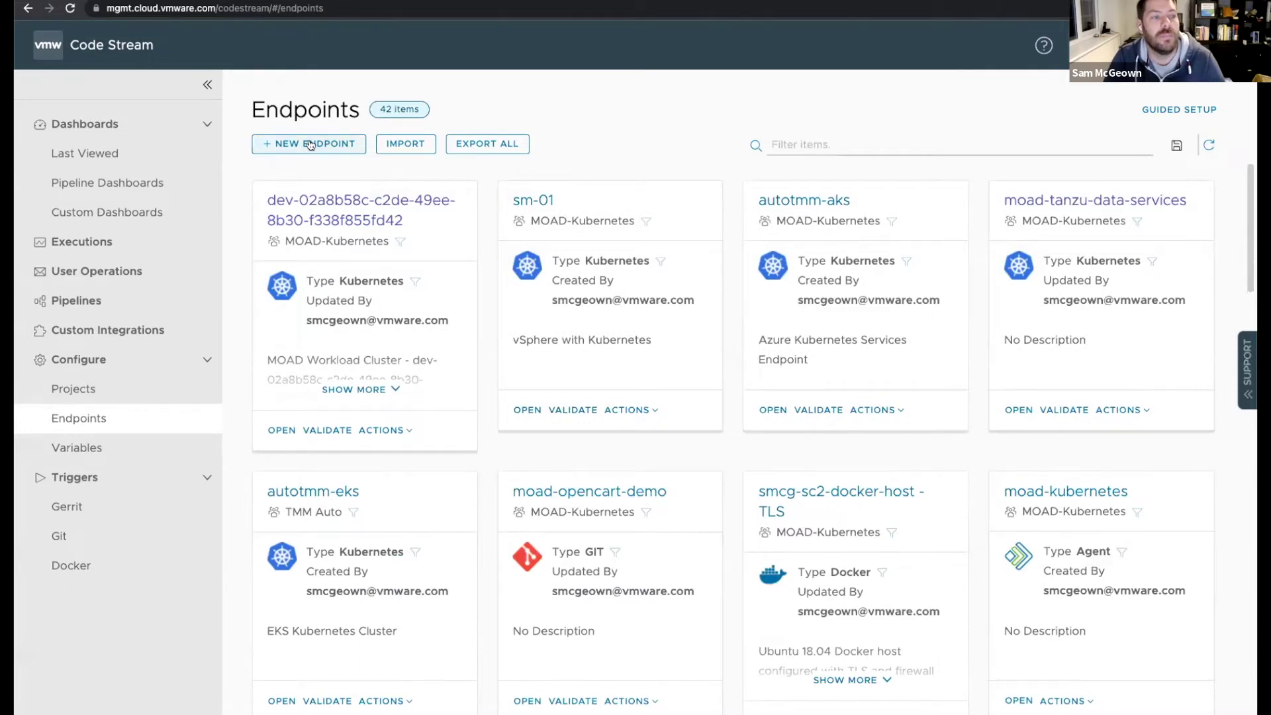
Start a new endpoint in the MOAD project and examine the available endpoint types
left_click(291, 147)
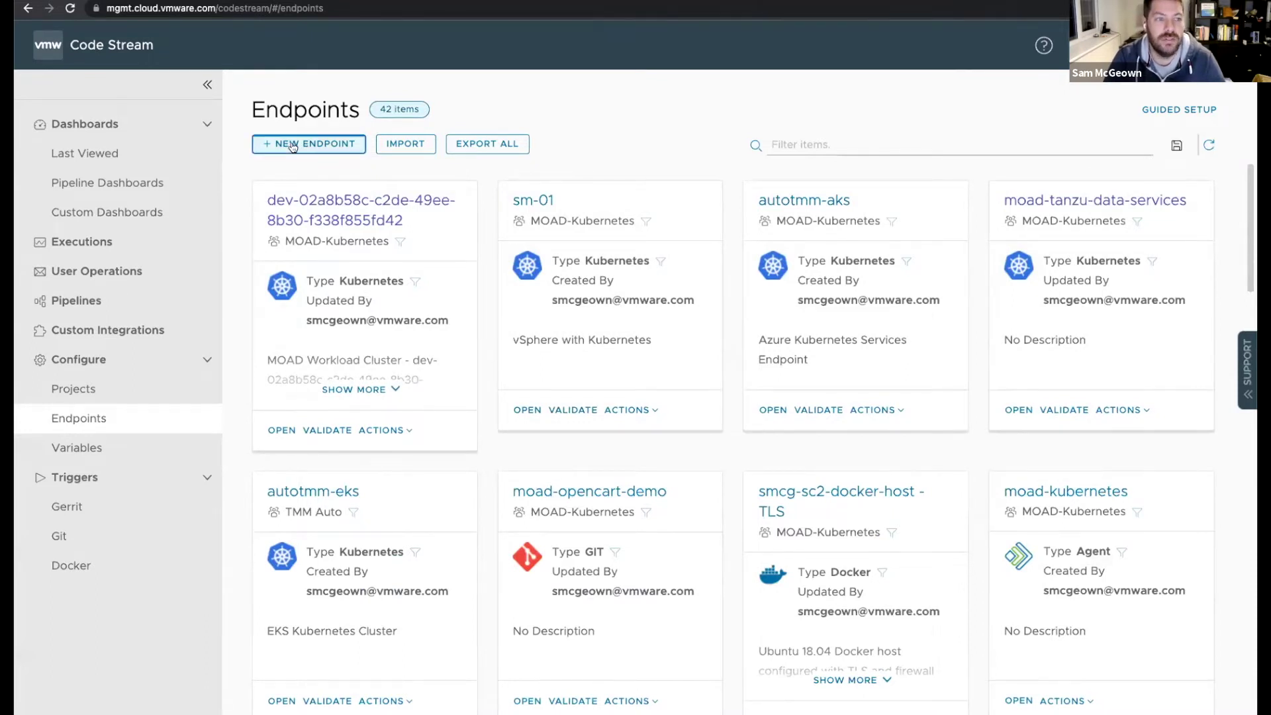
left_click(460, 159)
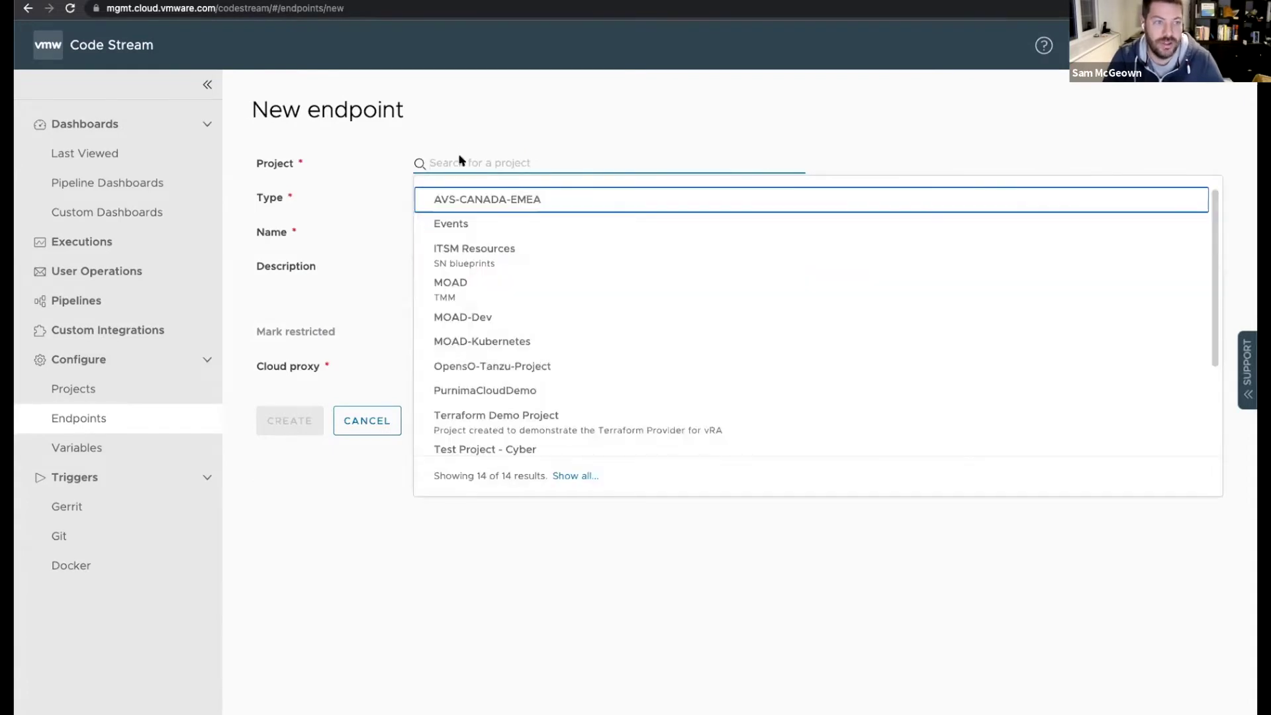
left_click(445, 286)
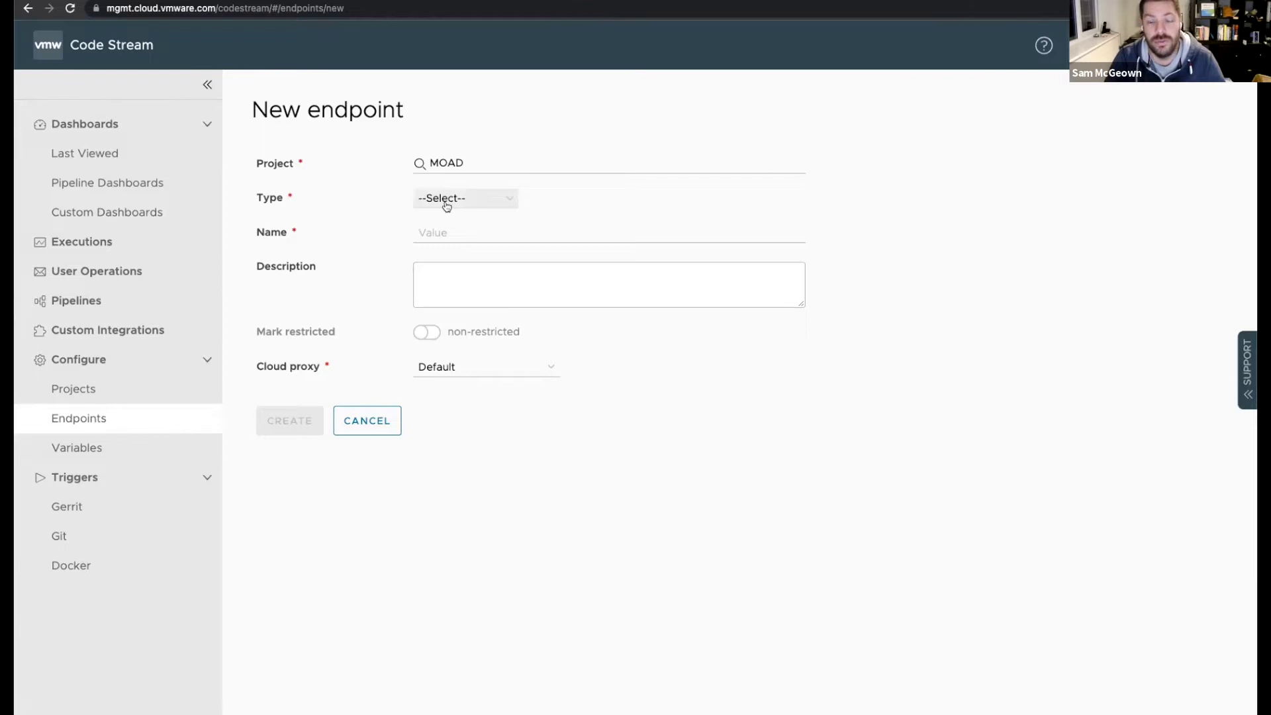
left_click(496, 207)
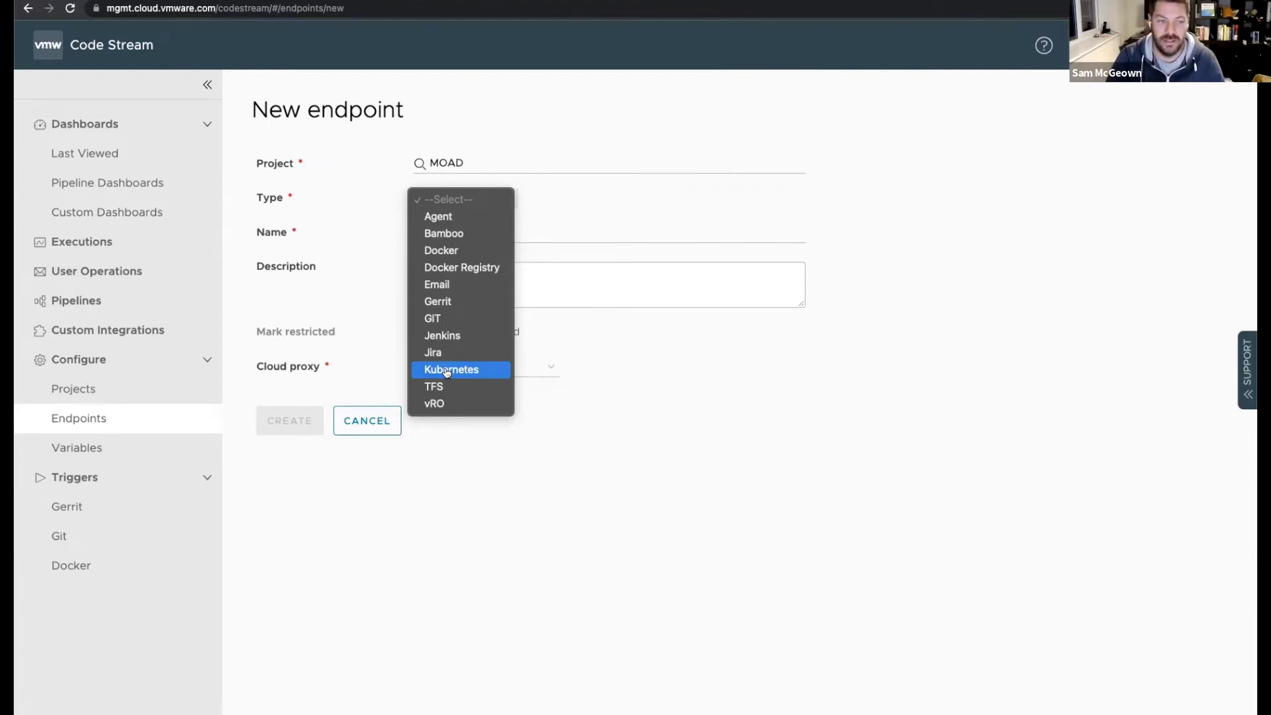
key("Escape")
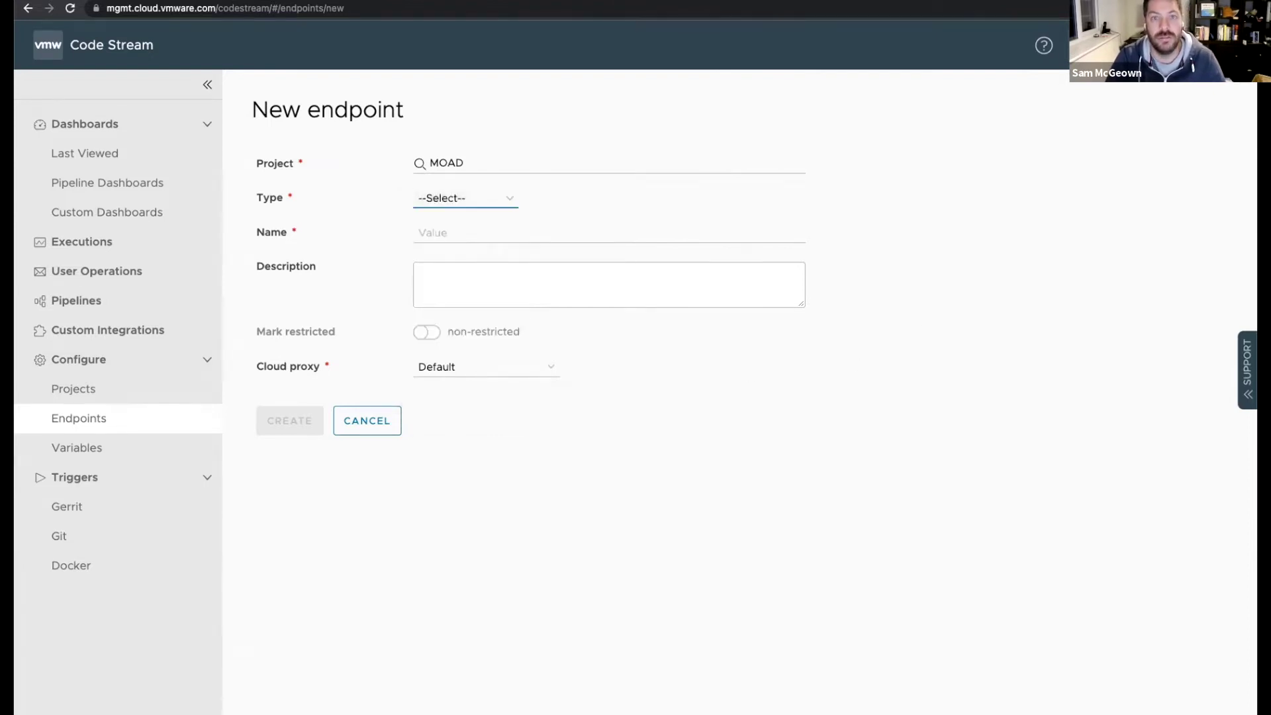
left_click(787, 400)
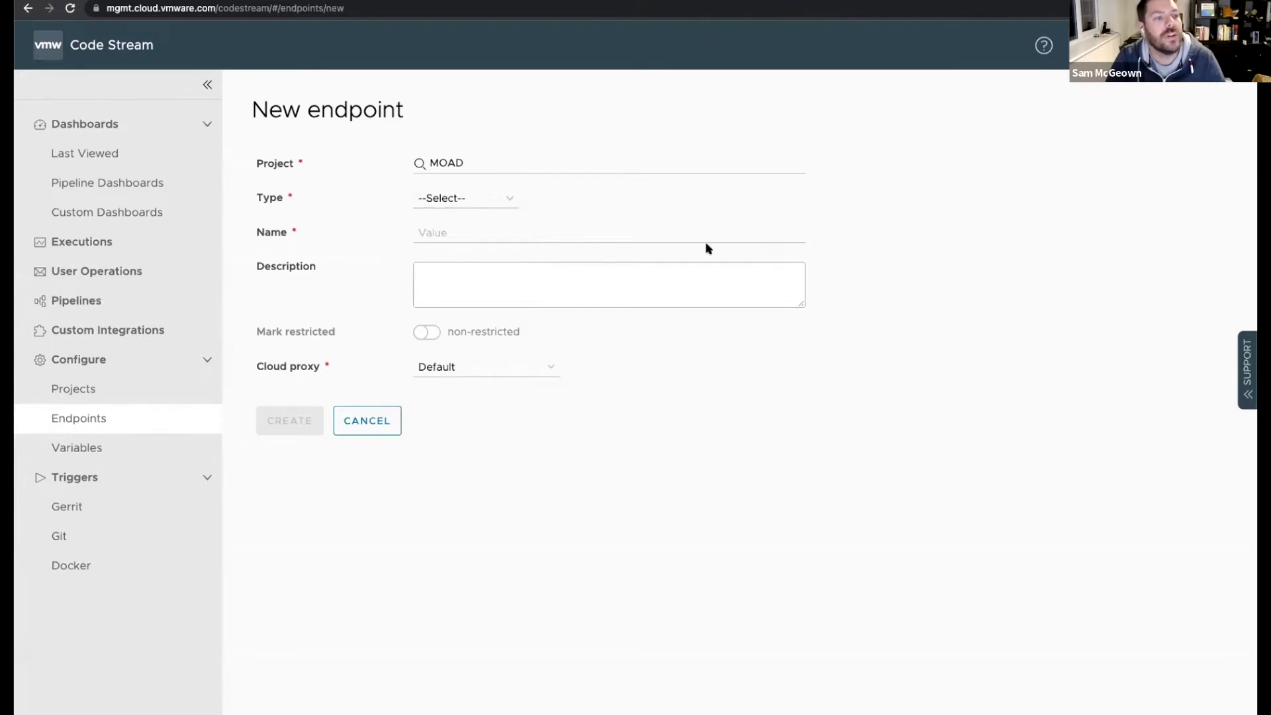
Set the new endpoint's type to GIT and examine the Git server type choices
left_click(471, 197)
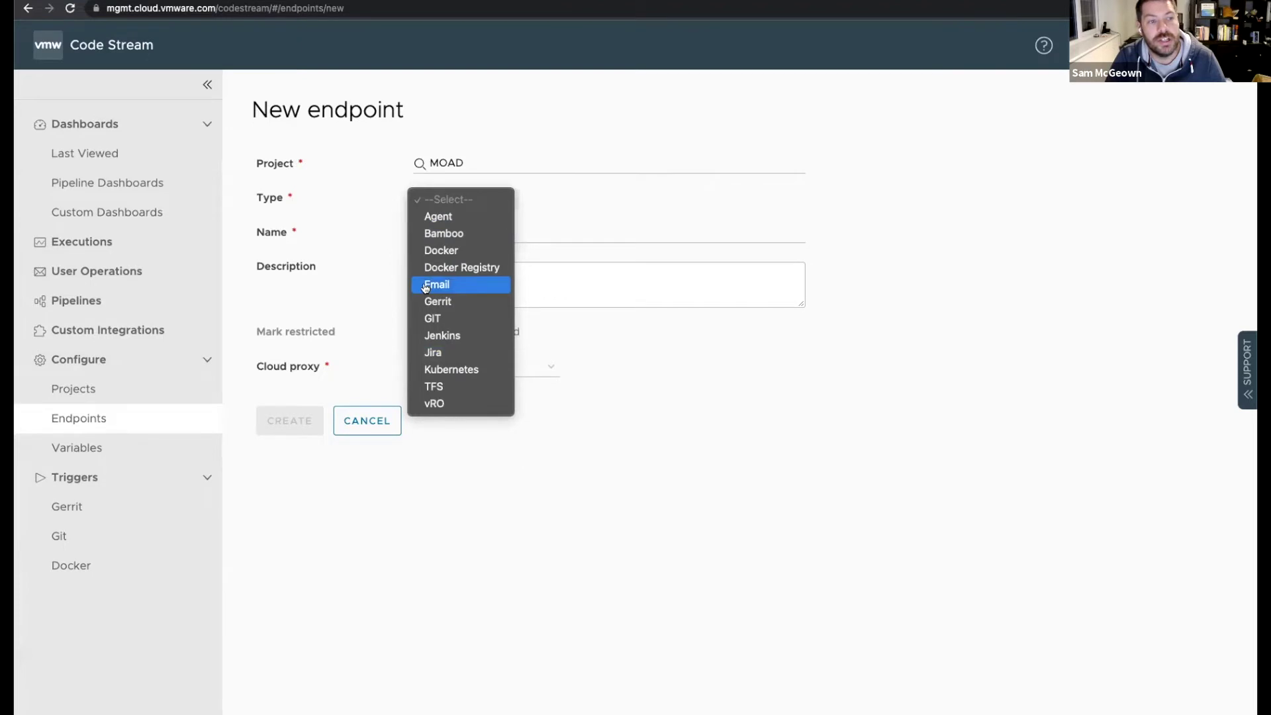
left_click(437, 320)
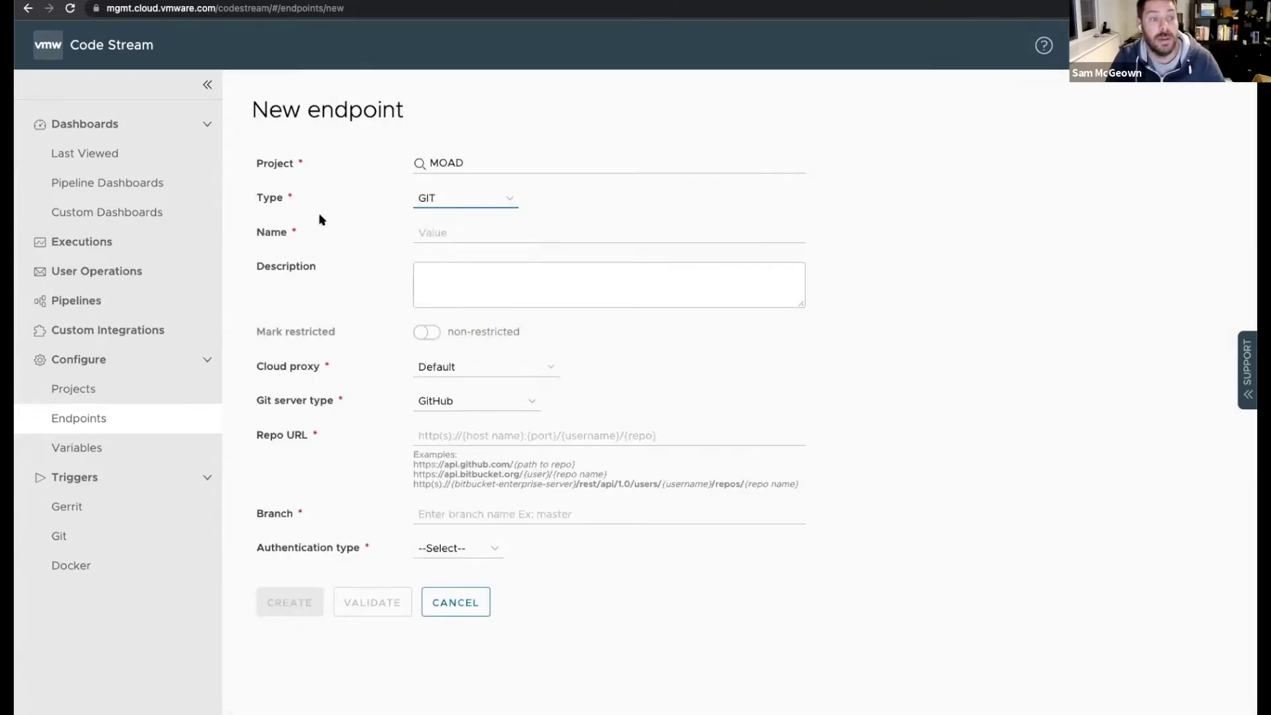
left_click(472, 401)
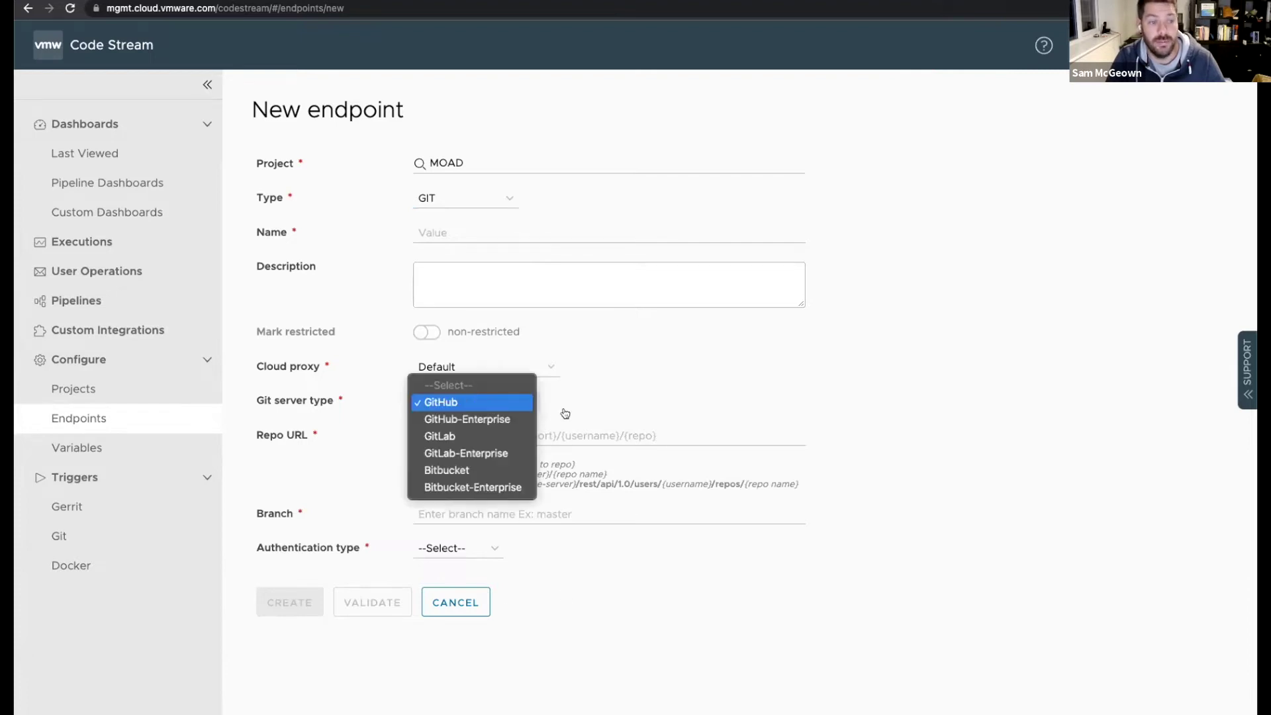
left_click(719, 396)
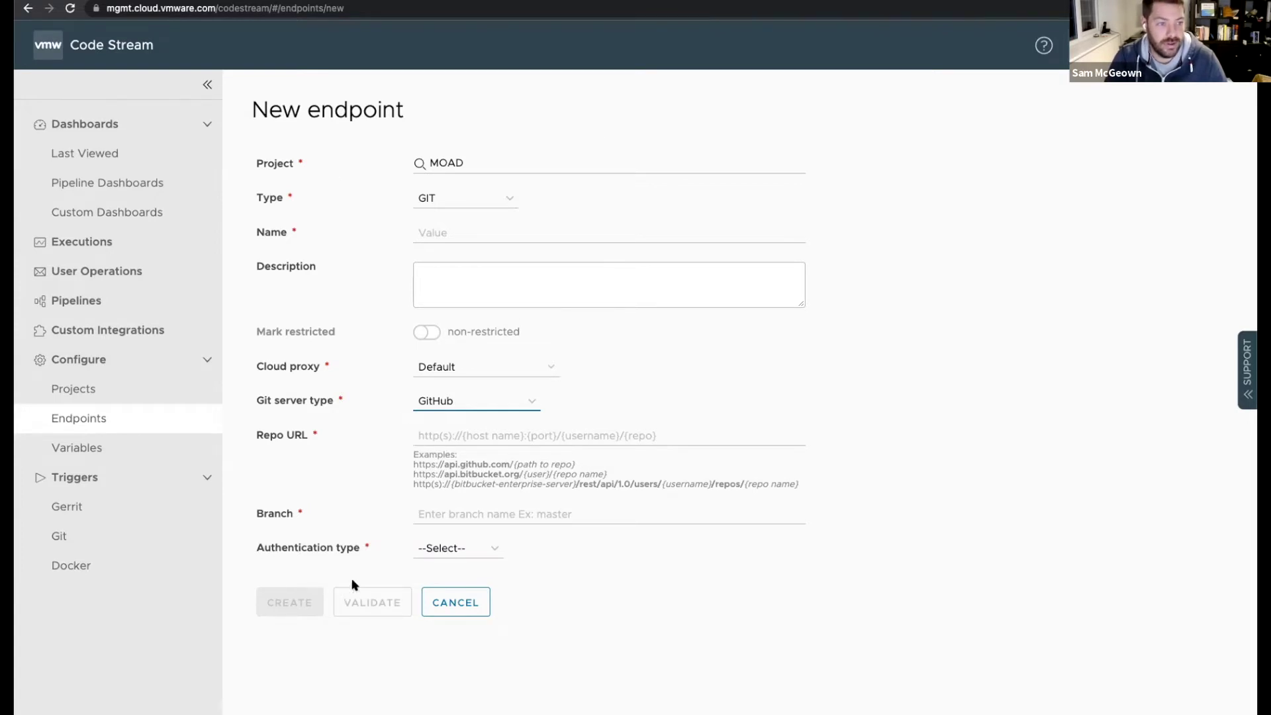
left_click(480, 199)
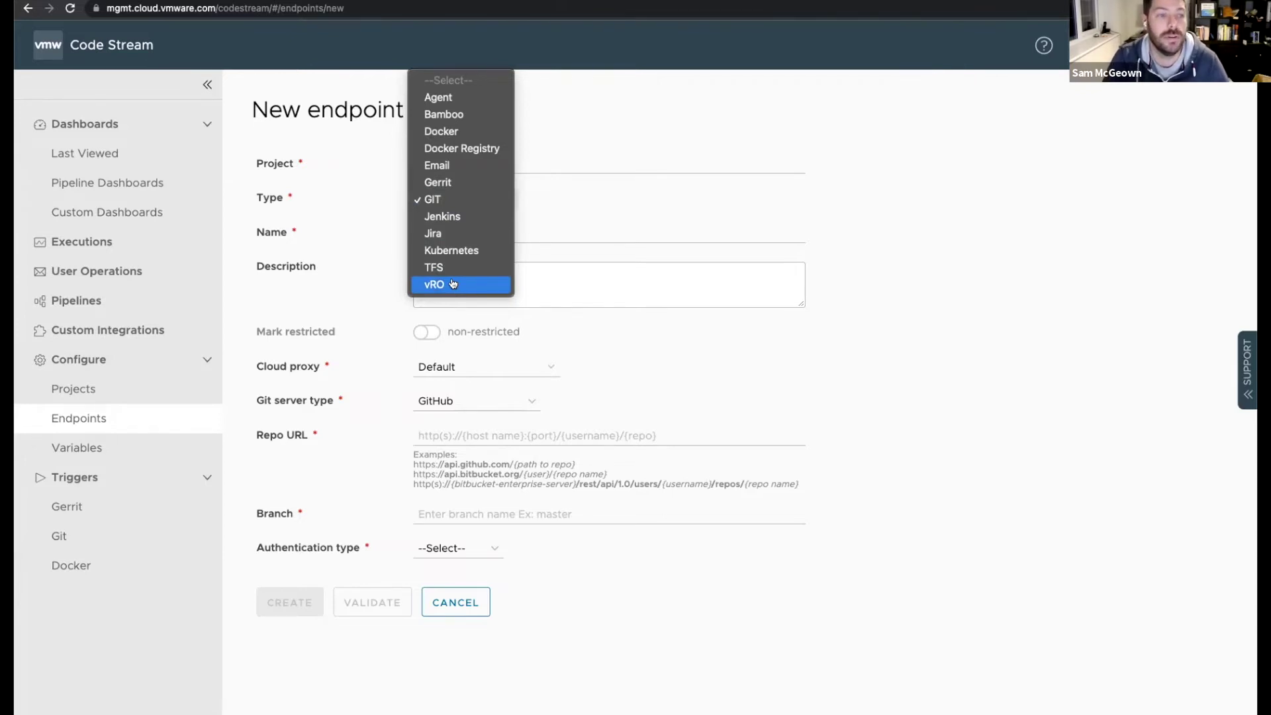
left_click(1017, 474)
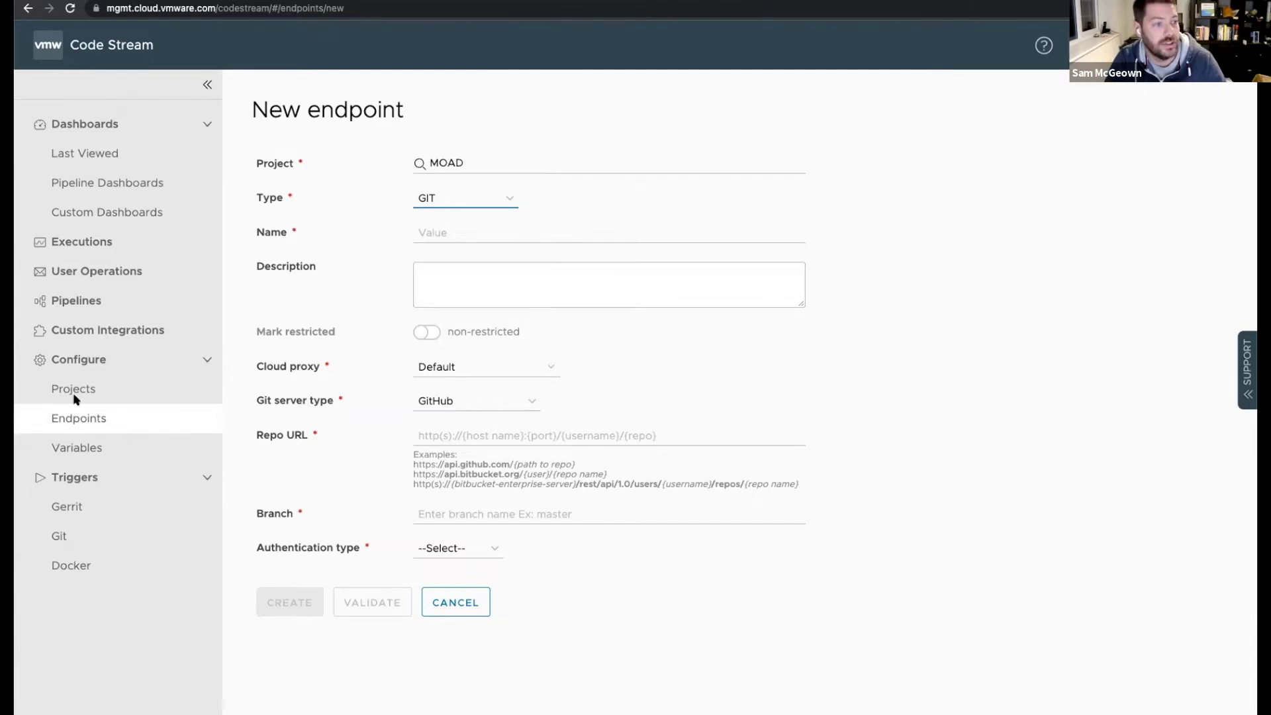
Open the configured variables and examine the project and name of the moad-nsx-basicauth entry
left_click(74, 452)
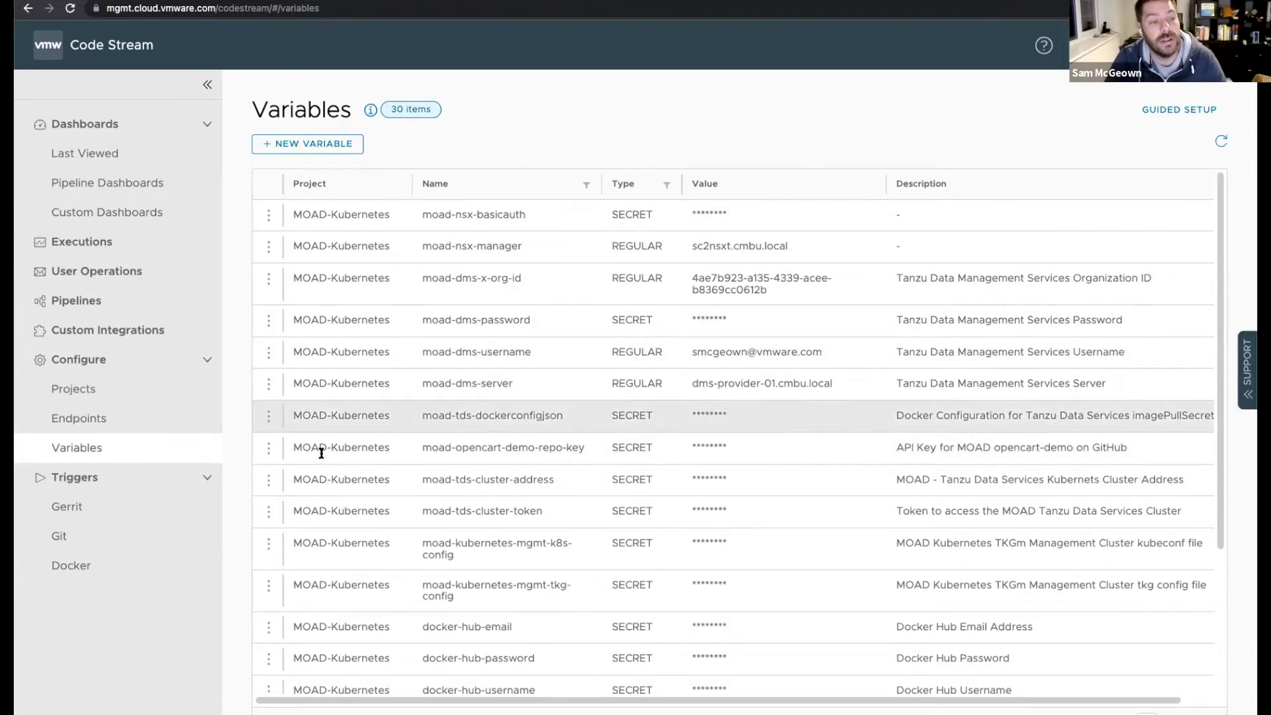
double_click(358, 216)
double_click(474, 216)
left_click(520, 216)
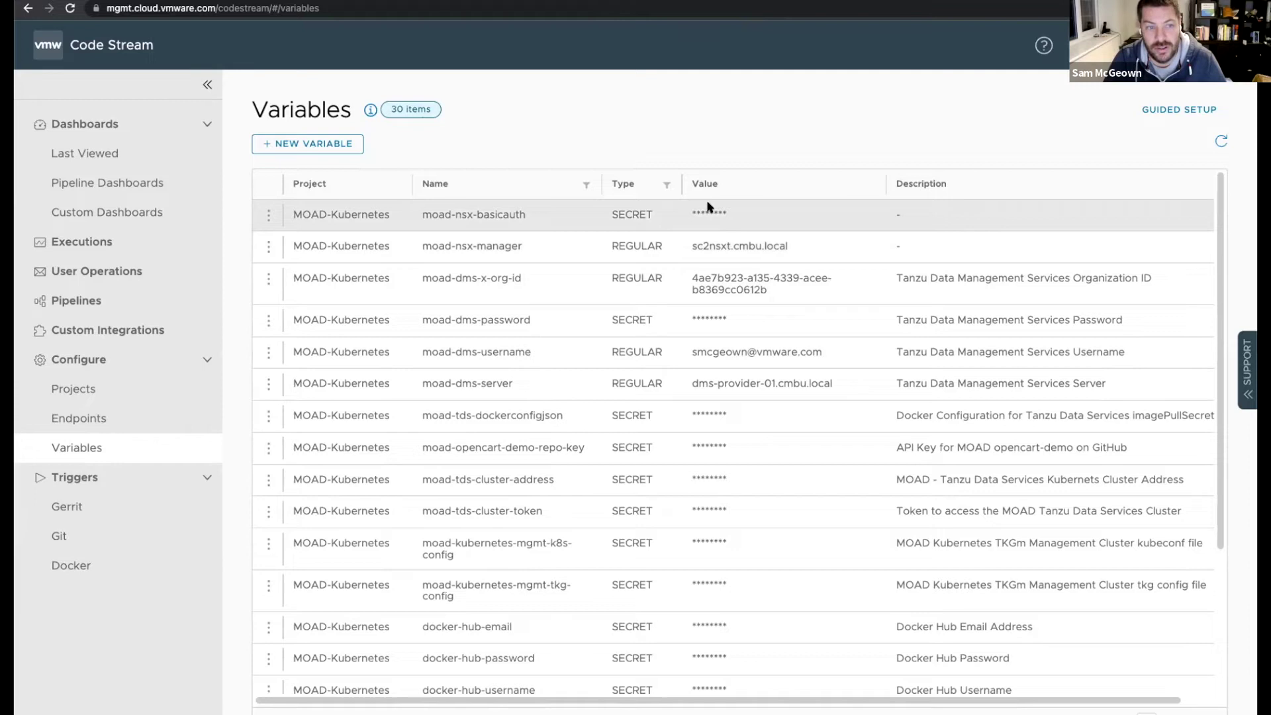
Start a new variable in the AVS-CANADA-EMEA project and examine the regular, secret and restricted types
left_click(280, 144)
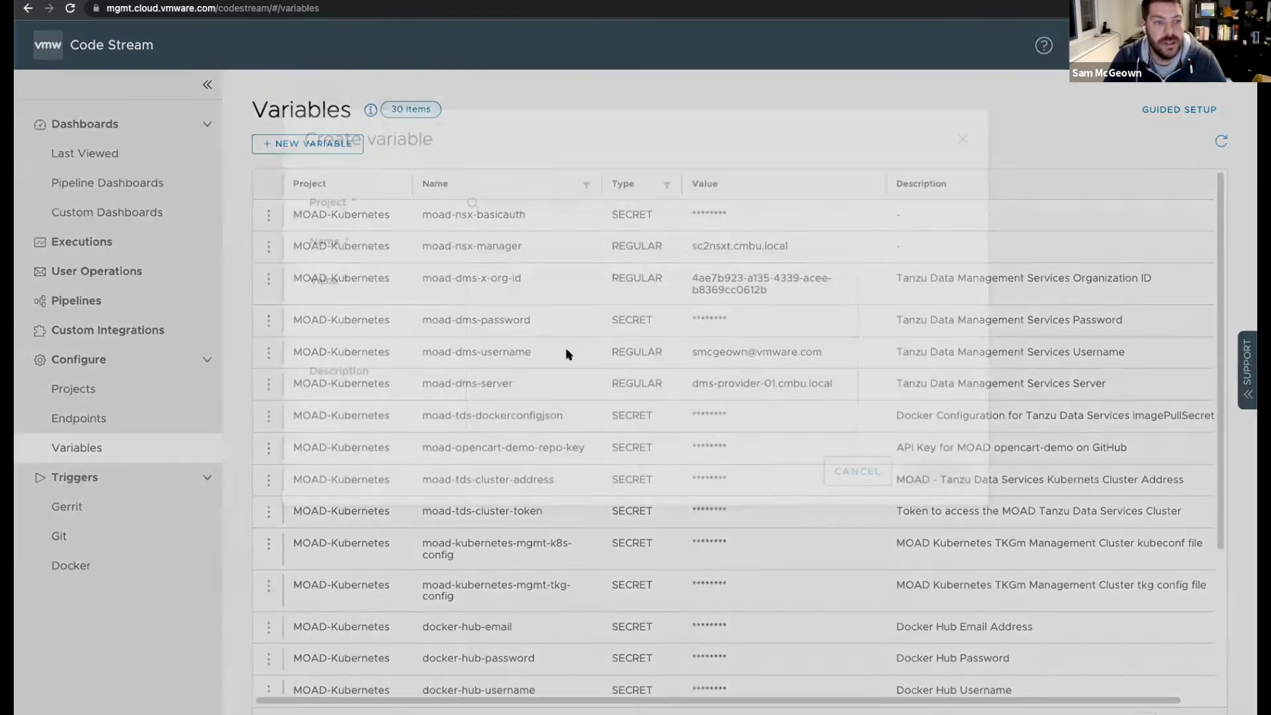
left_click(500, 278)
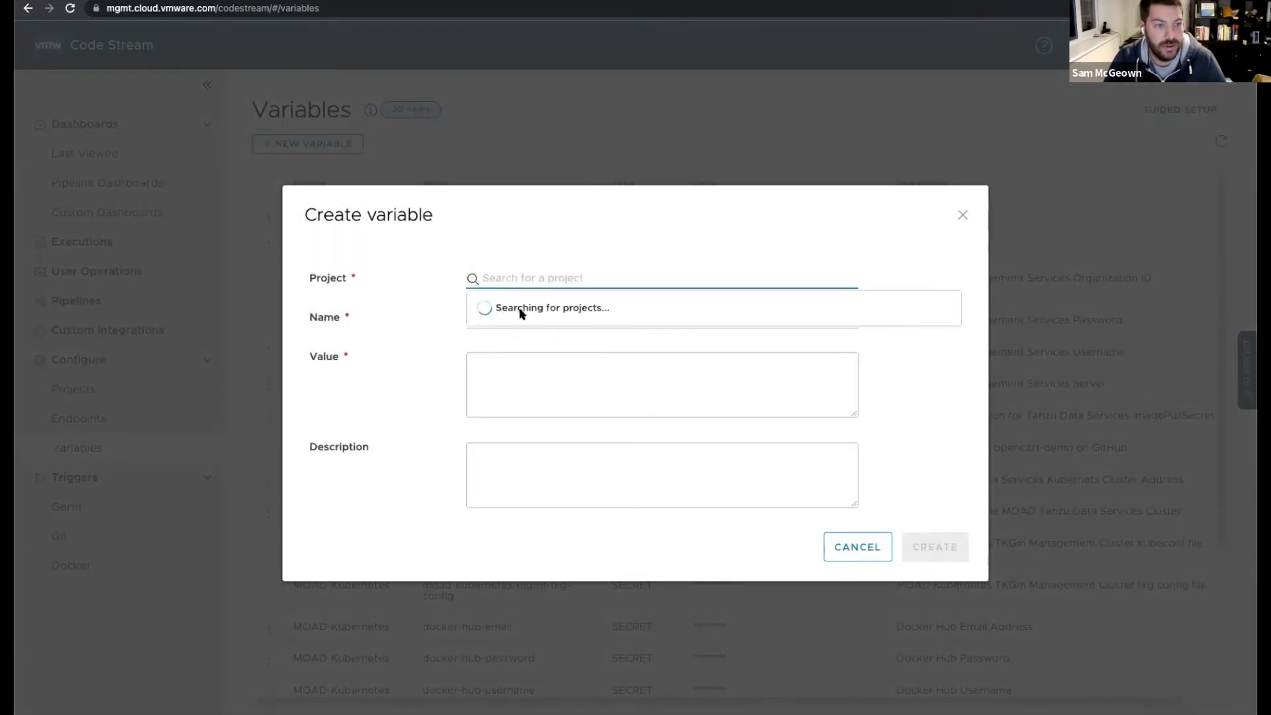
left_click(520, 316)
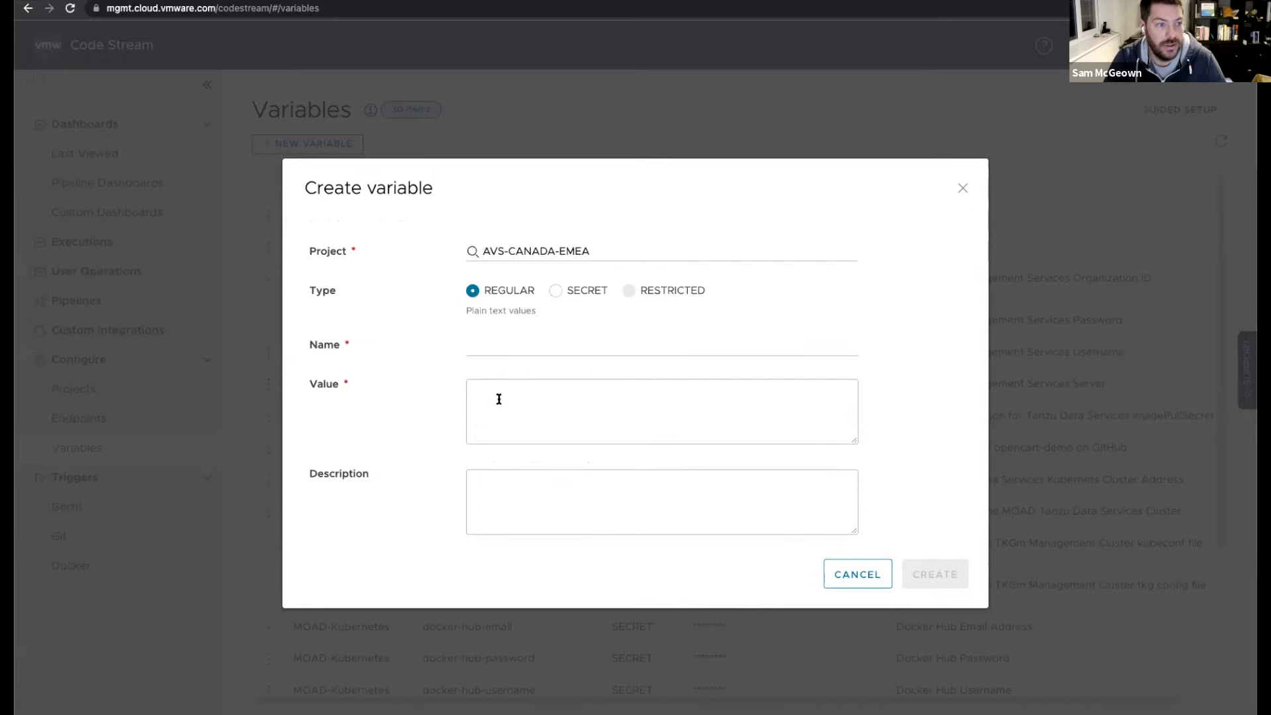
double_click(631, 293)
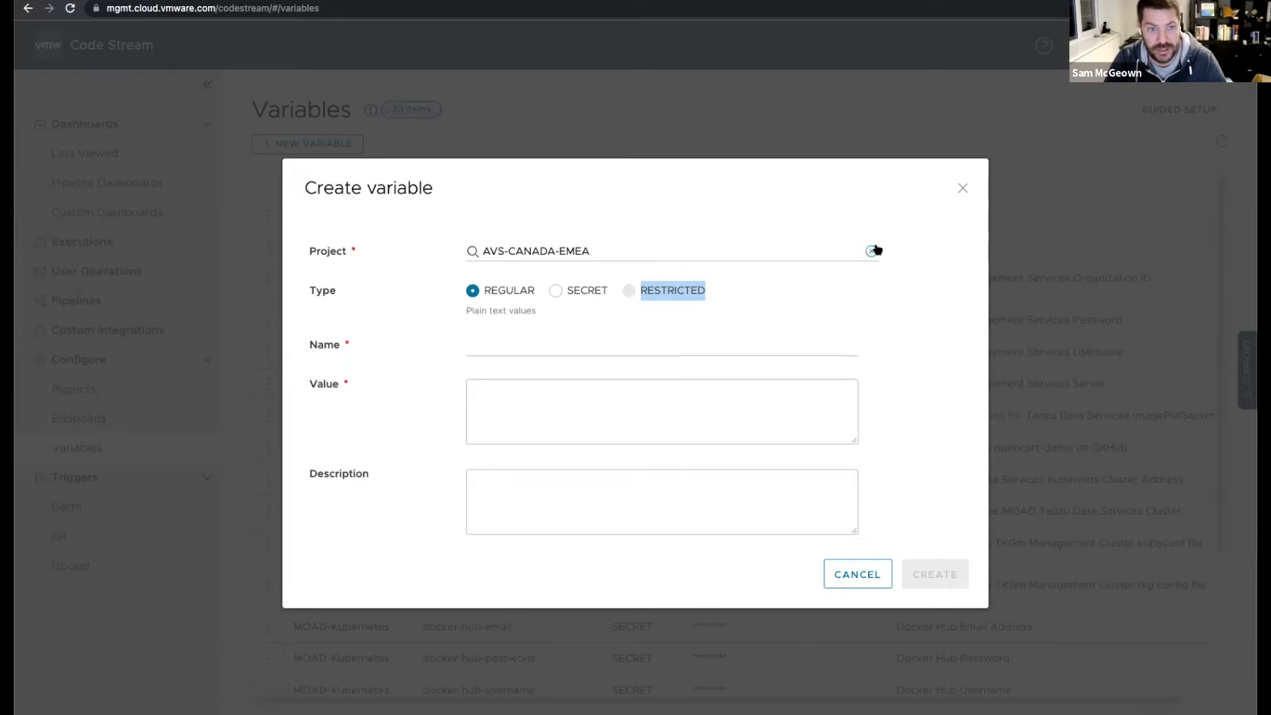
Switch the new variable's project to MOAD and then MOAD-Kubernetes, and cancel its creation
left_click(873, 250)
scroll(529, 332, "down", 1)
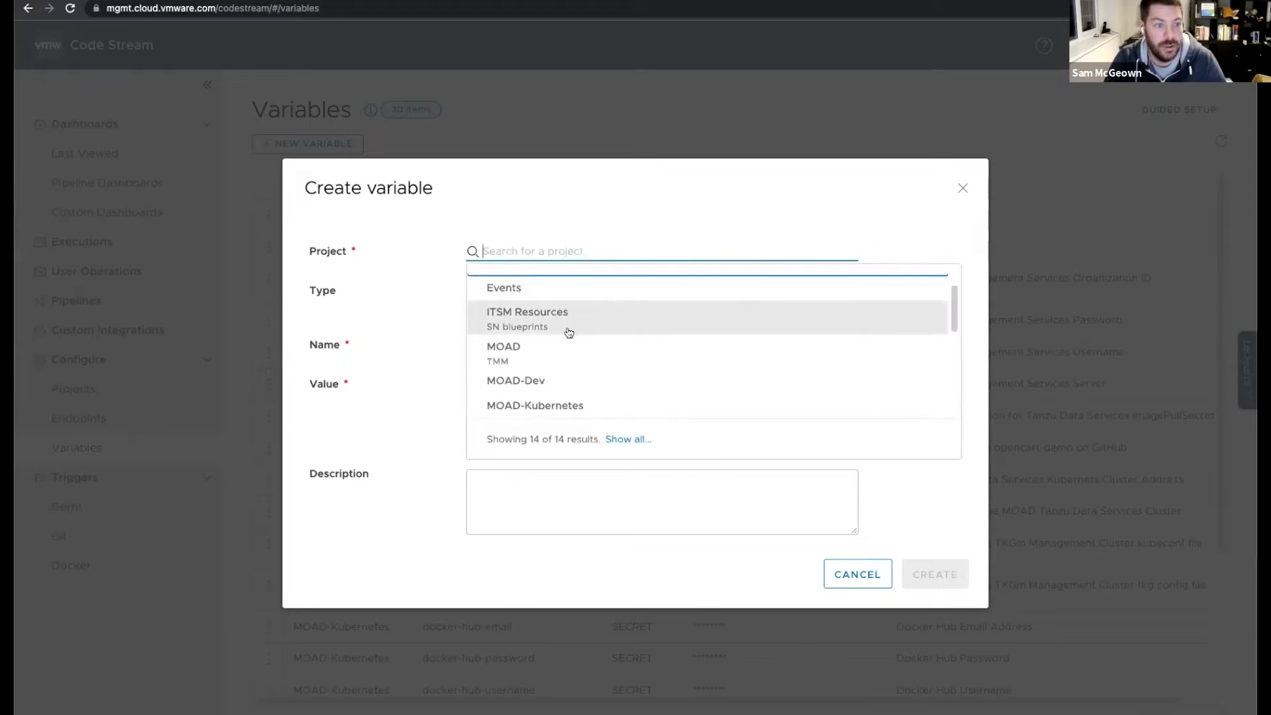
left_click(515, 349)
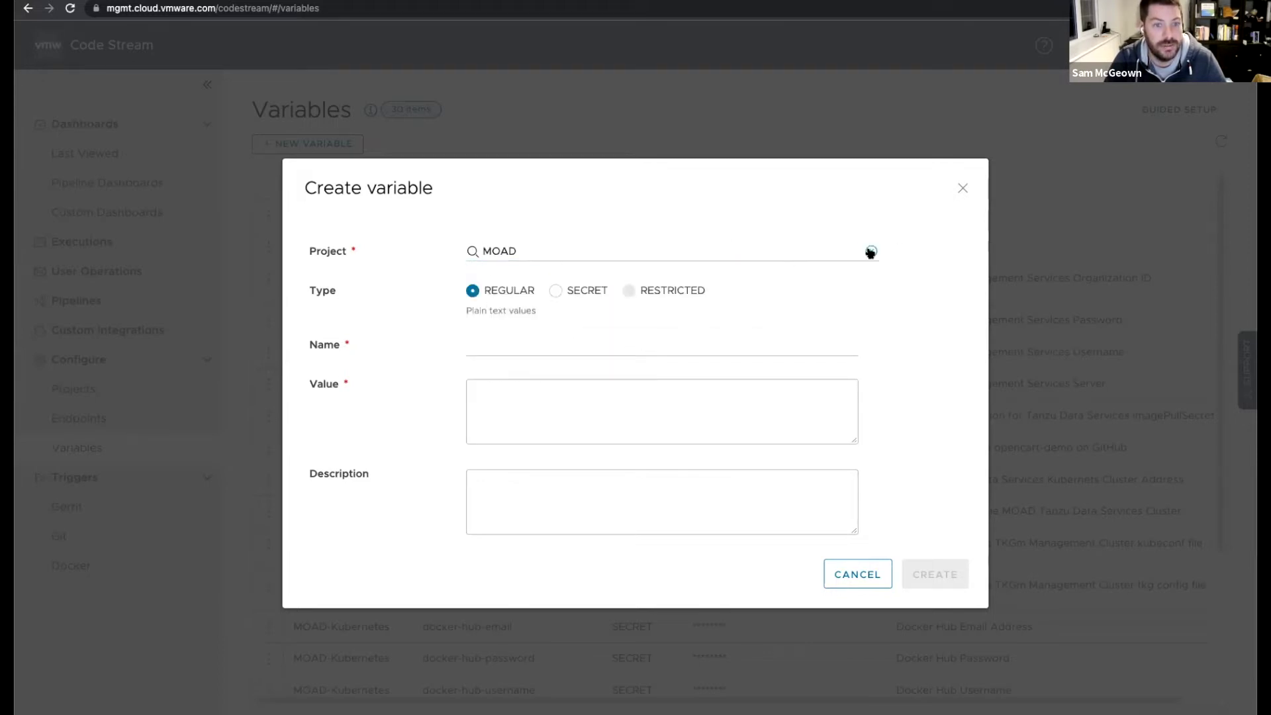
left_click(871, 252)
scroll(515, 367, "down", 2)
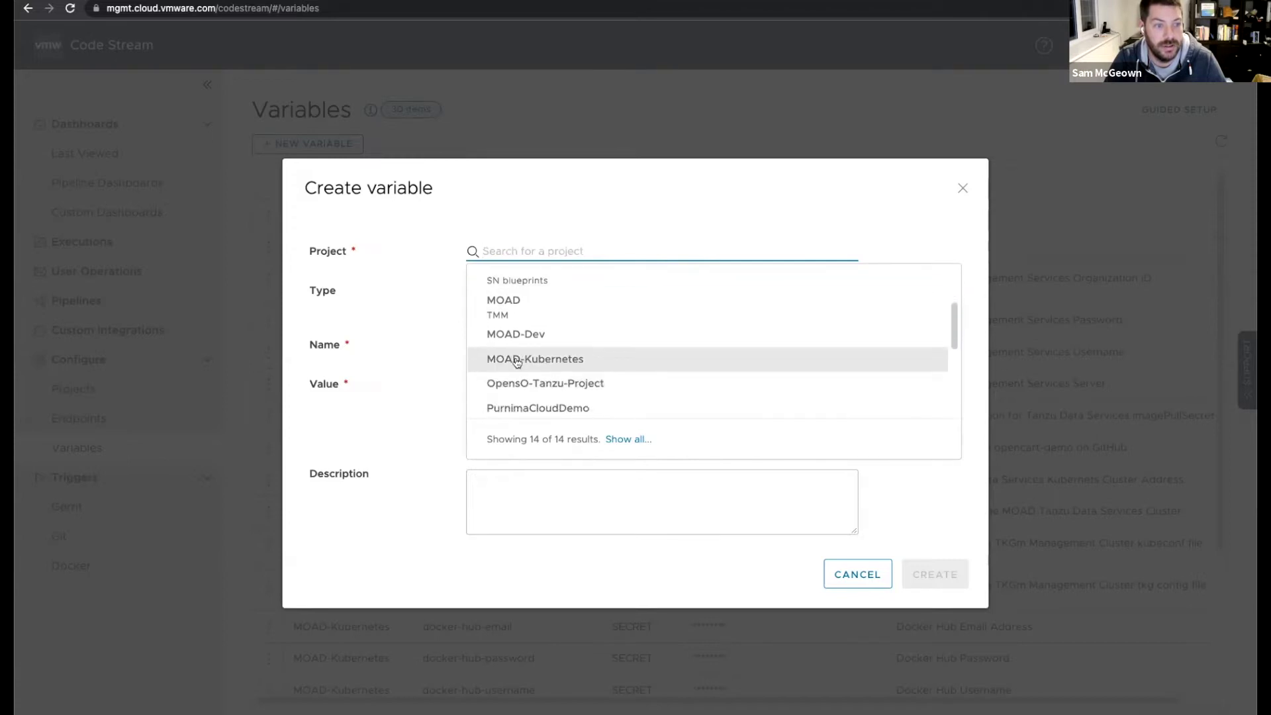
left_click(517, 362)
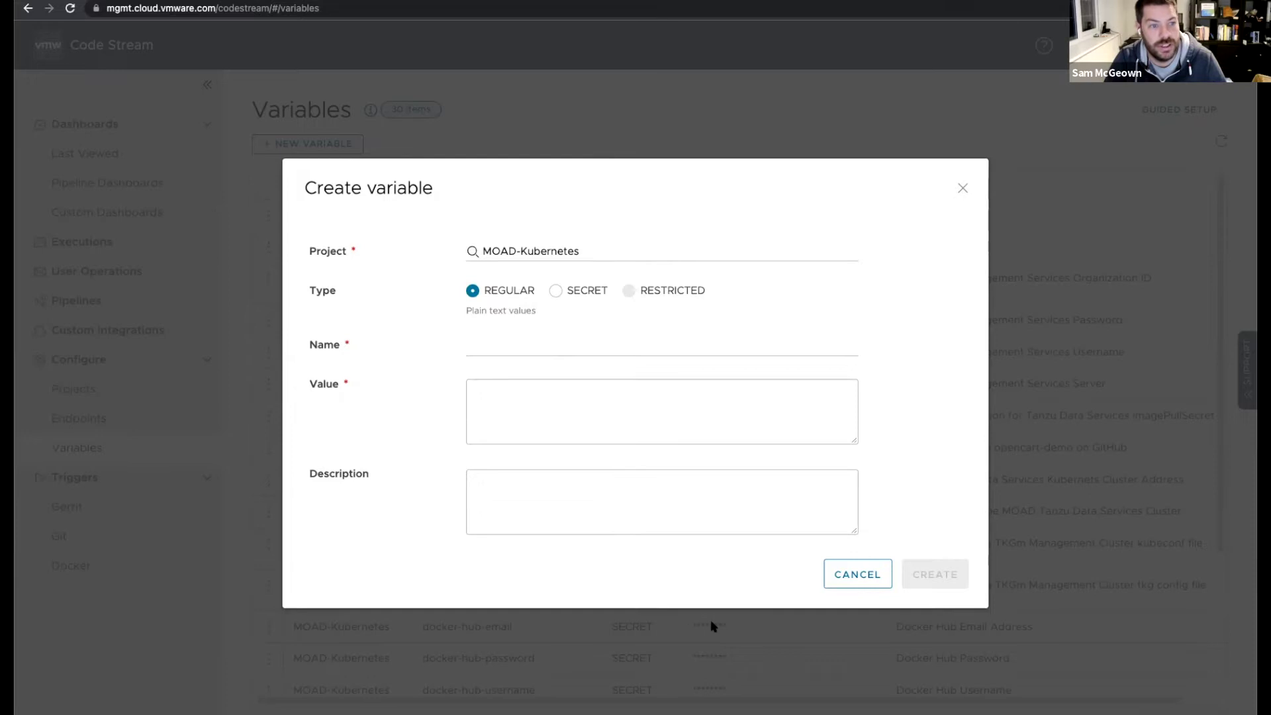
left_click(835, 577)
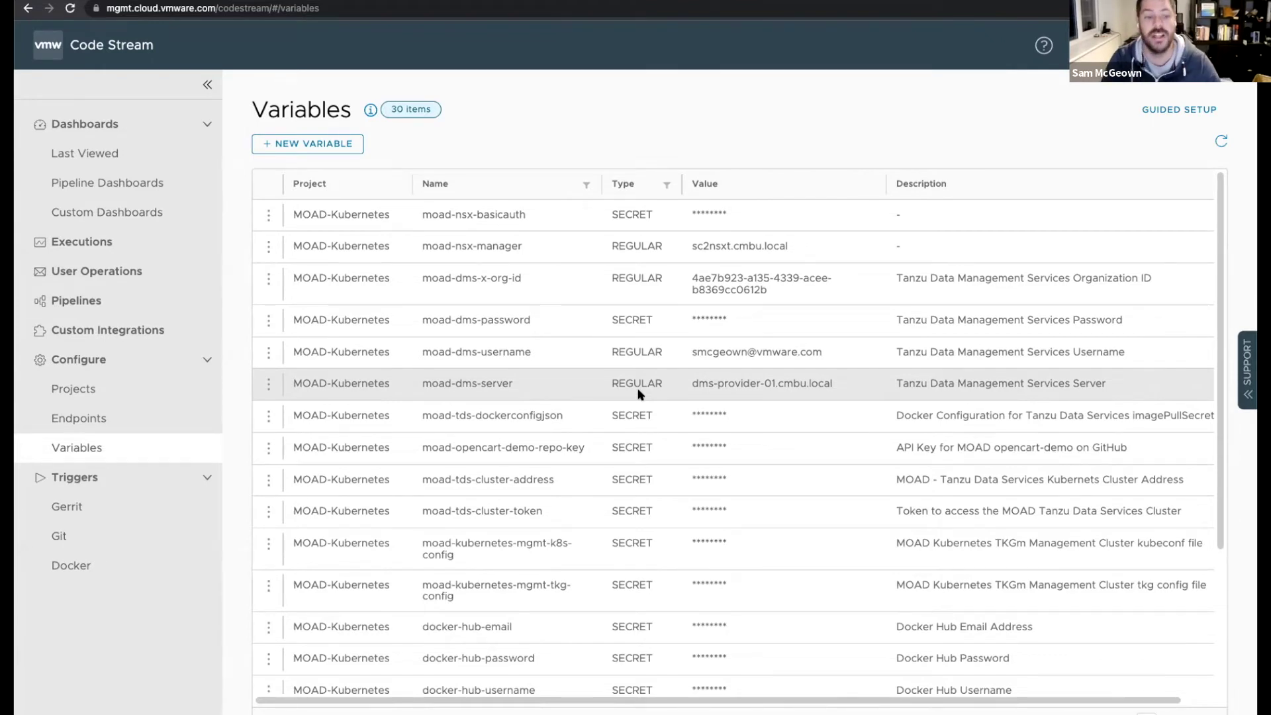
Look through the list of MOAD-Kubernetes variables, comparing their types, values and descriptions
scroll(804, 445, "down", 1)
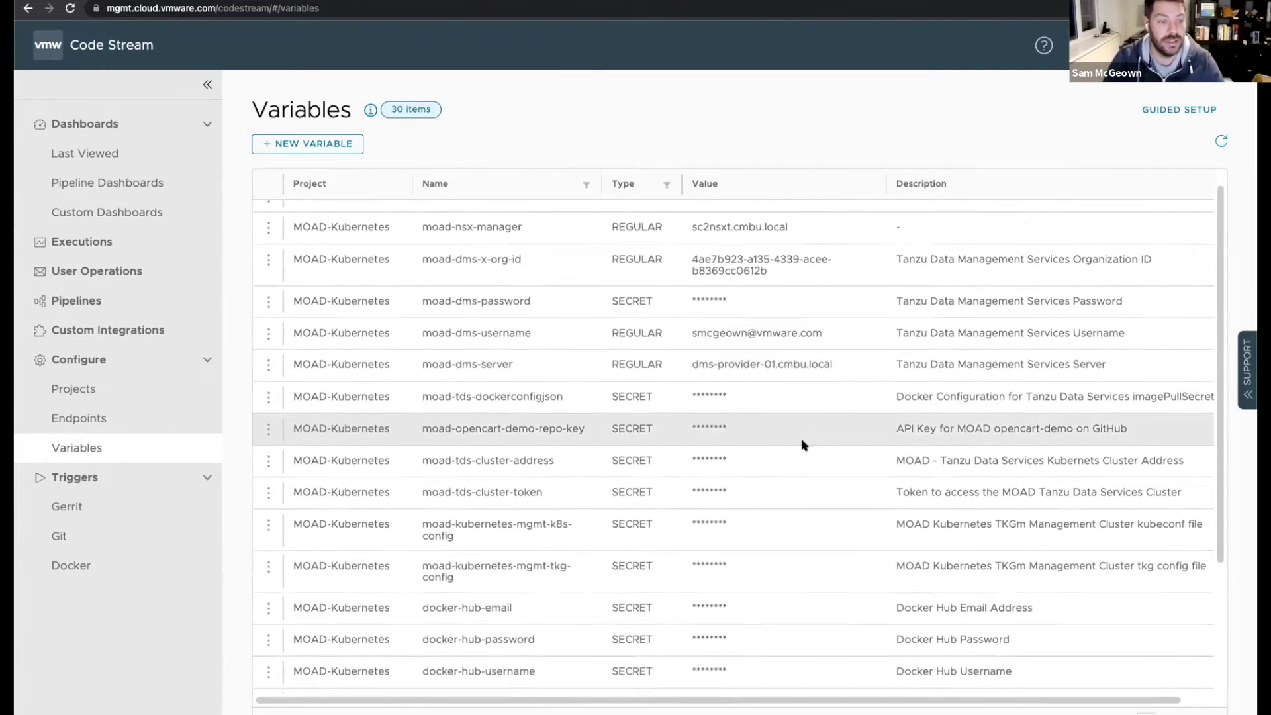
scroll(746, 426, "down", 4)
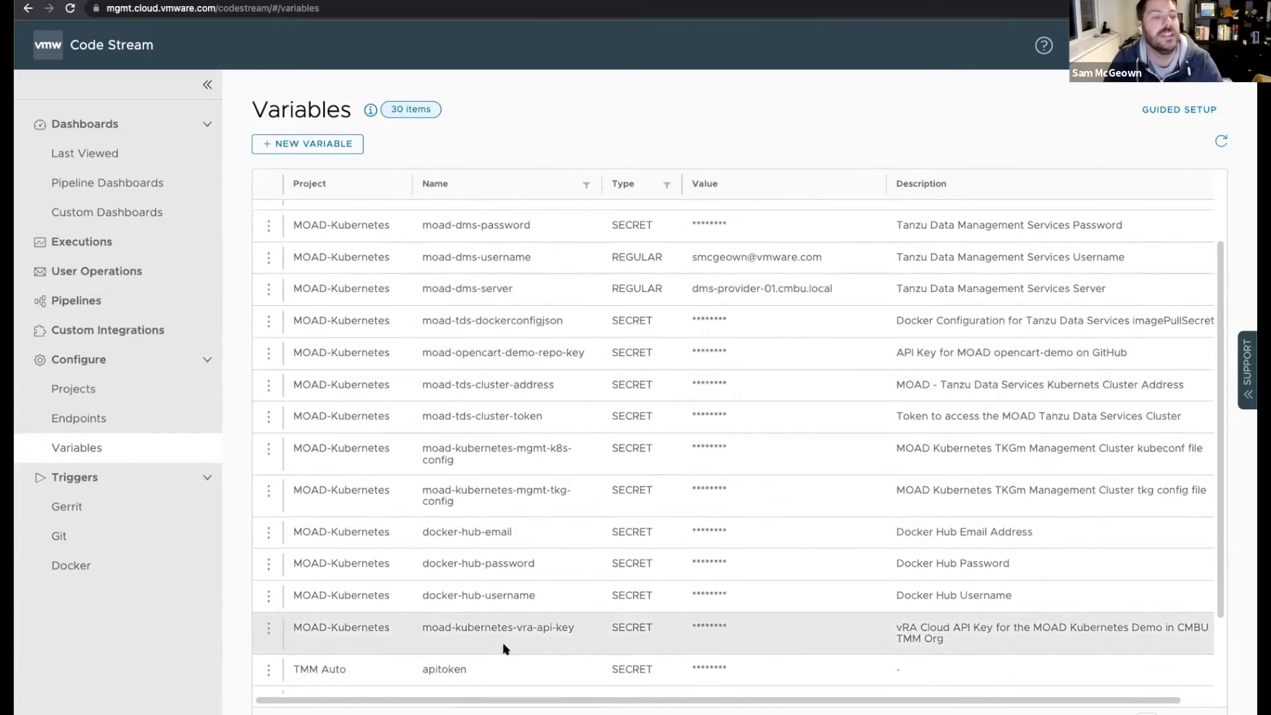
scroll(736, 459, "up", 3)
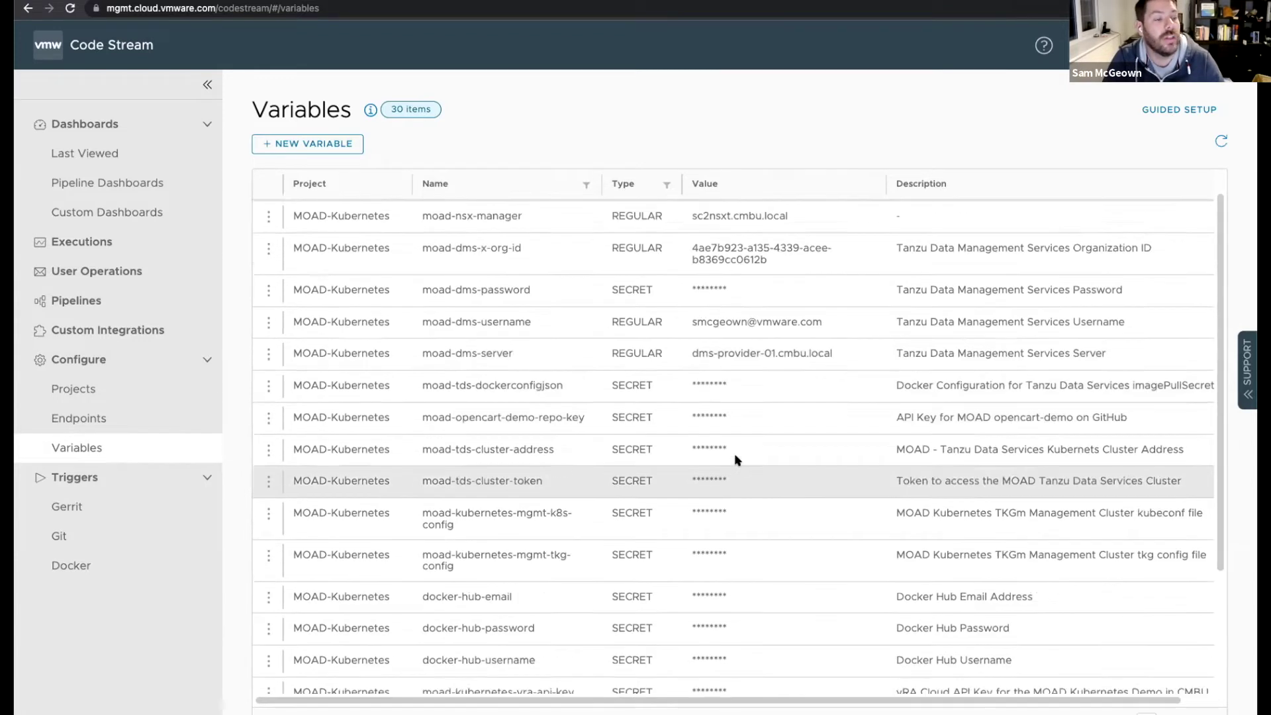
scroll(736, 459, "up", 2)
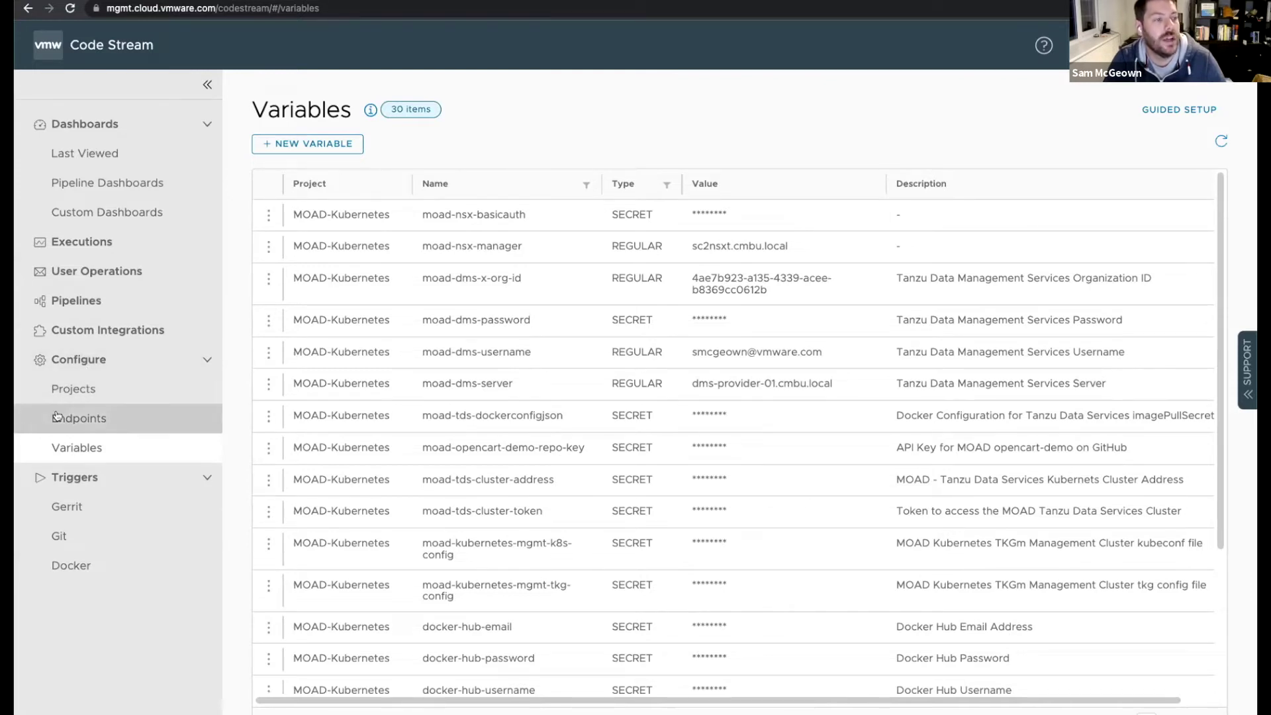
Start a new custom integration, compare its Node.js, Python 2, Python 3 and Shell runtimes, and cancel its creation
left_click(79, 334)
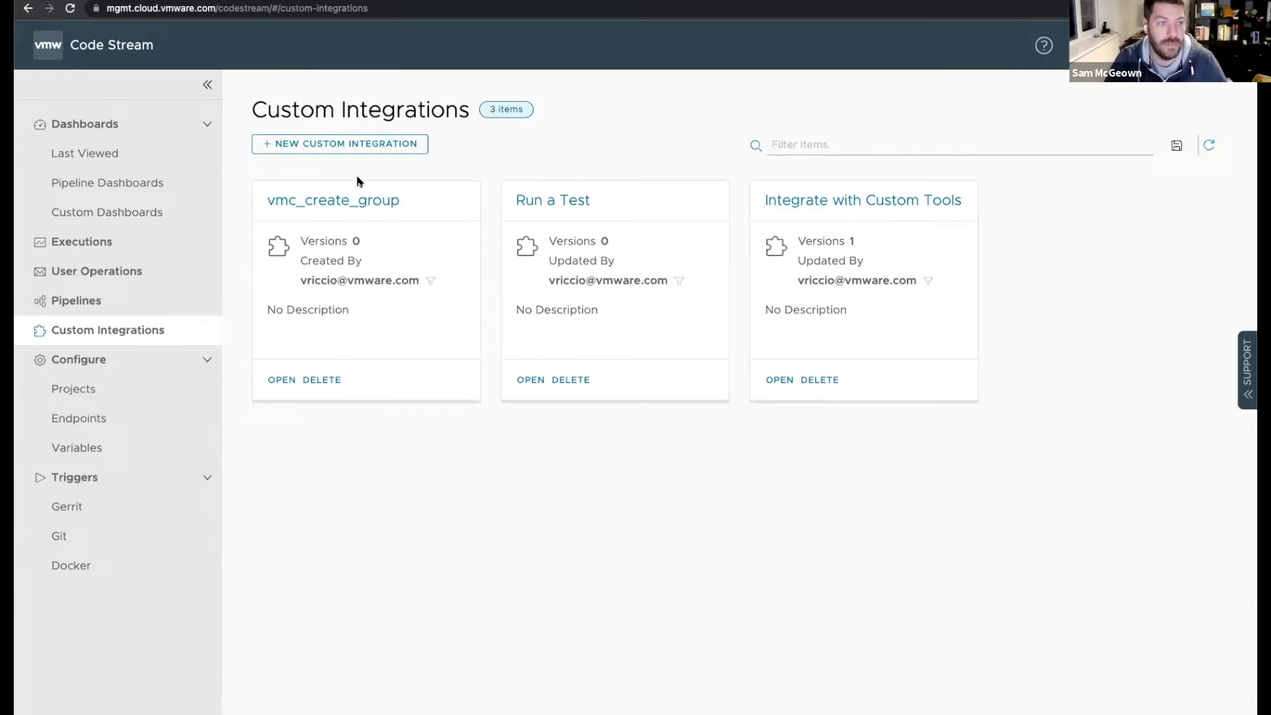
left_click(341, 145)
left_click(642, 447)
left_click(686, 466)
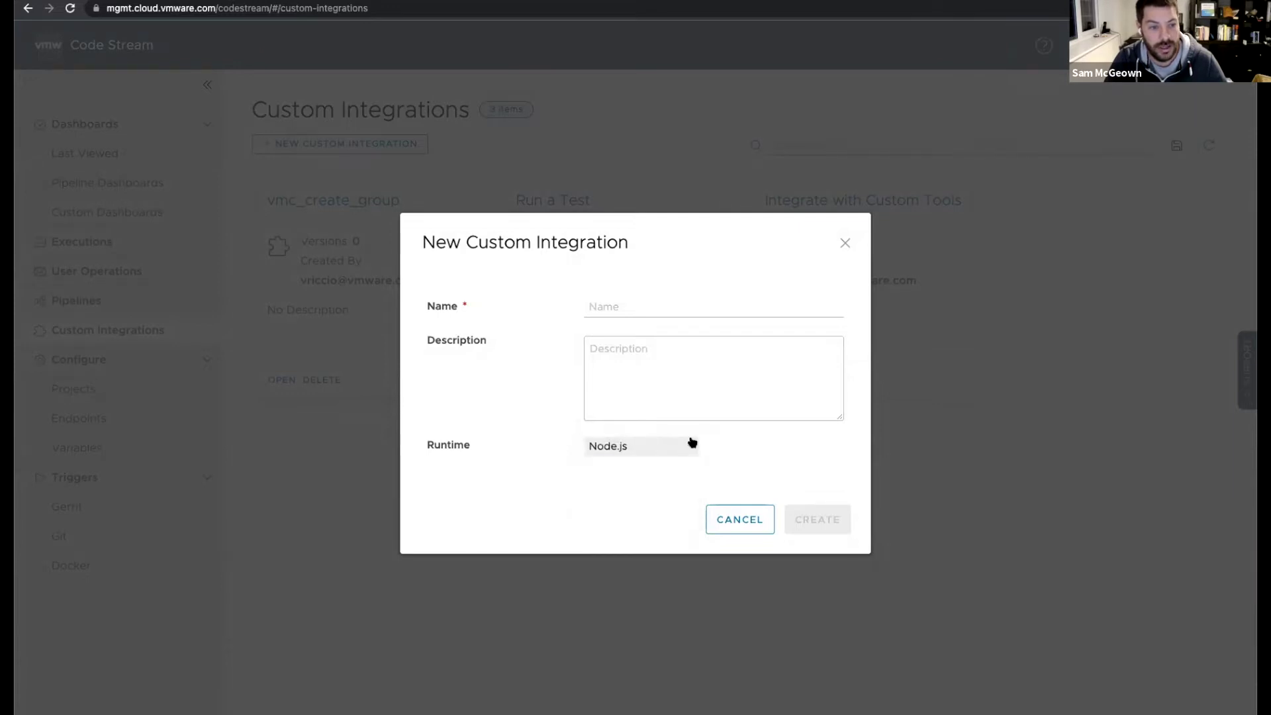
left_click(687, 446)
left_click(675, 462)
left_click(653, 451)
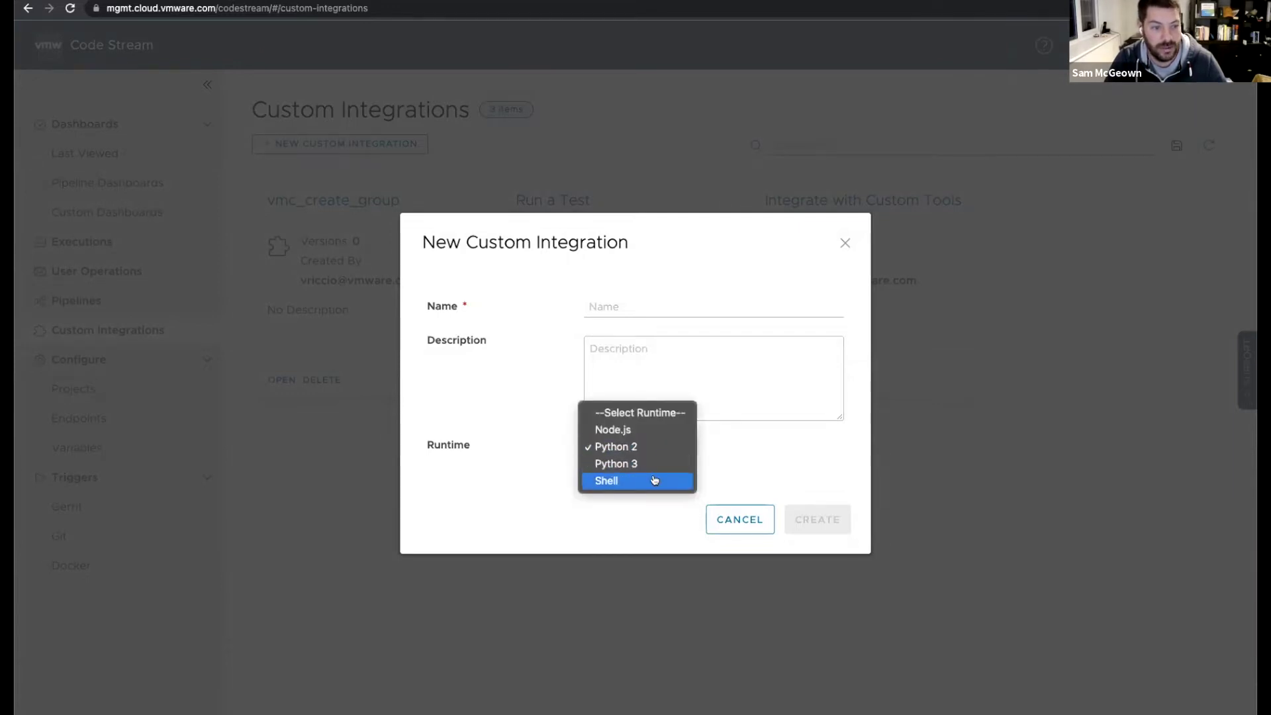
left_click(646, 479)
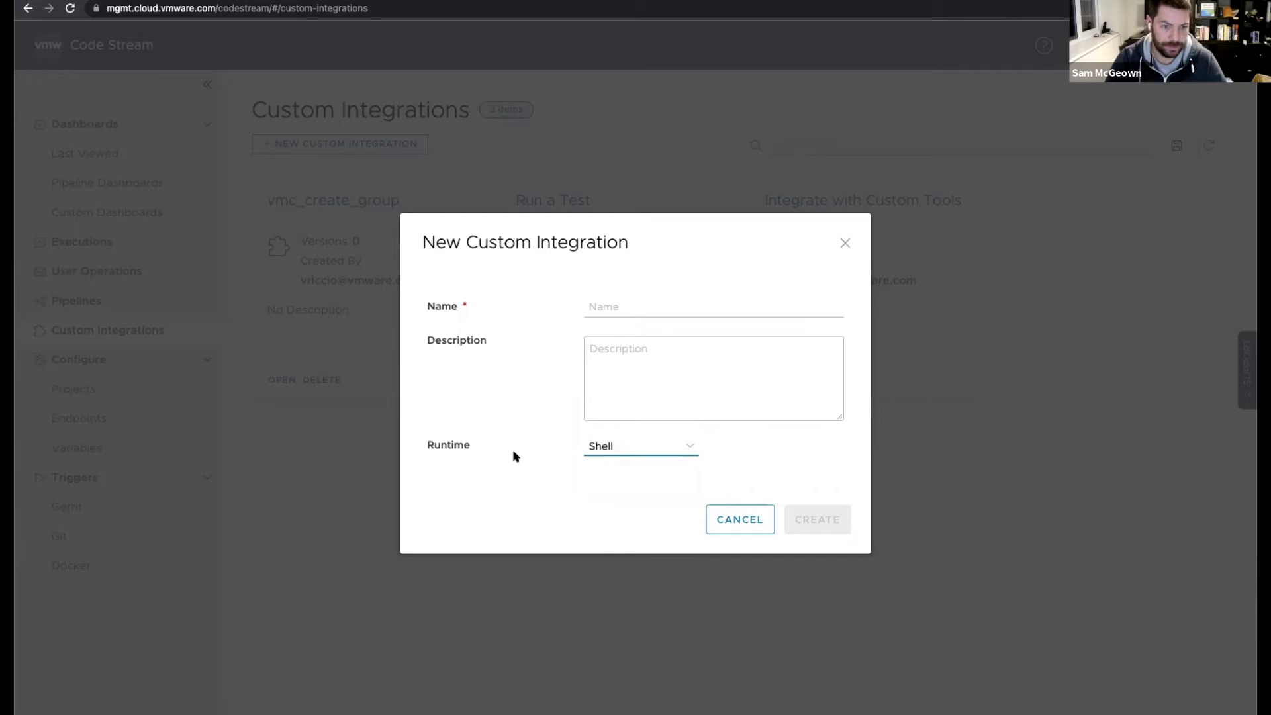
left_click(641, 447)
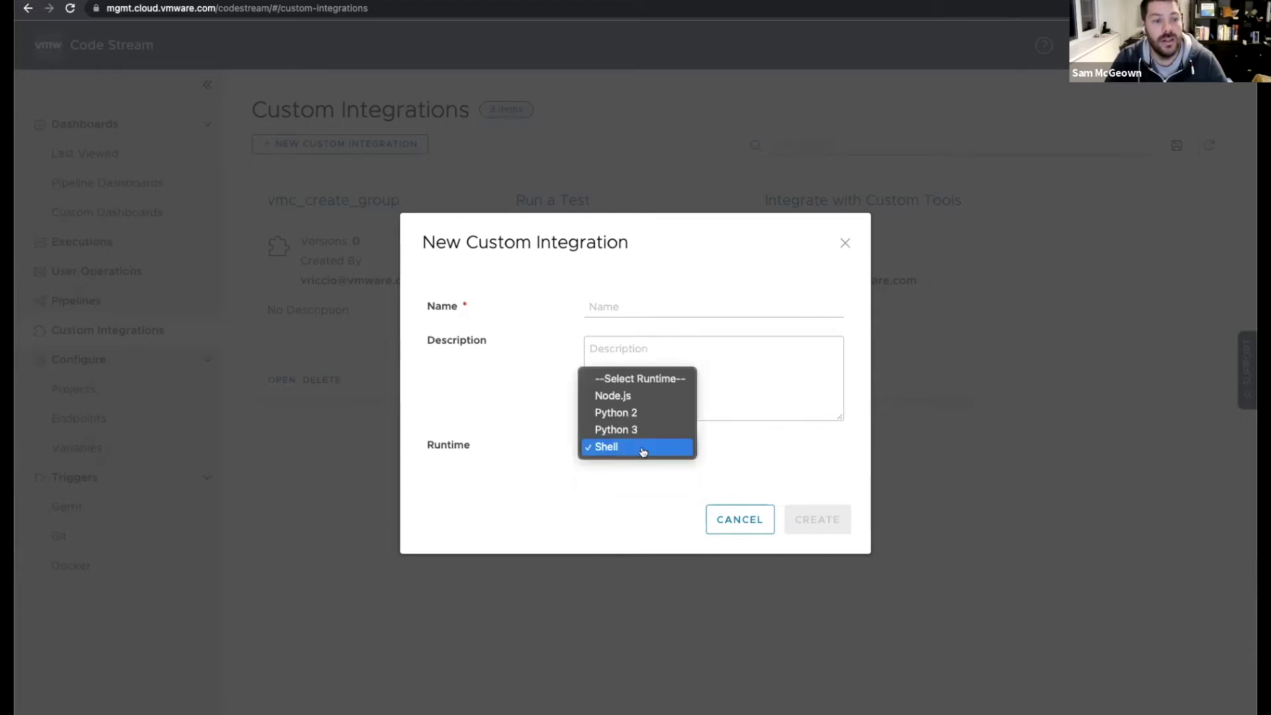
left_click(740, 523)
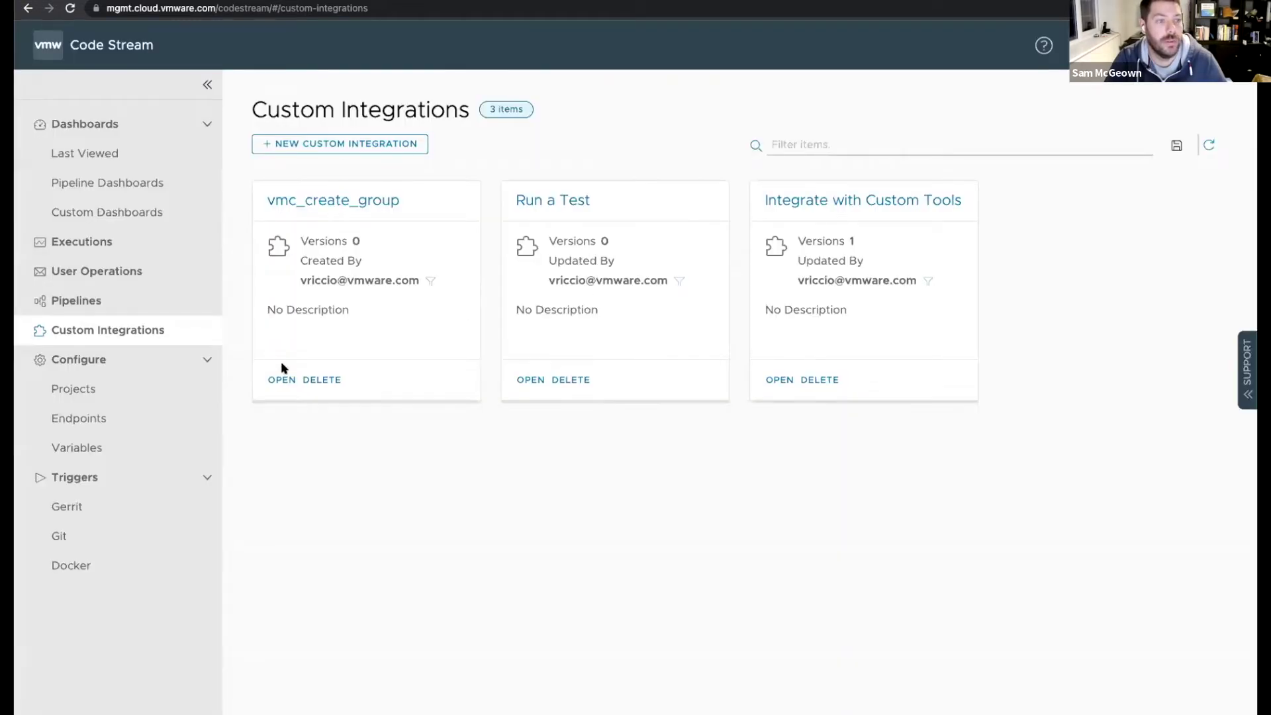
Open the vmc_create_group integration, examine its runtime, code, input and output properties and task preview, and close it
left_click(282, 379)
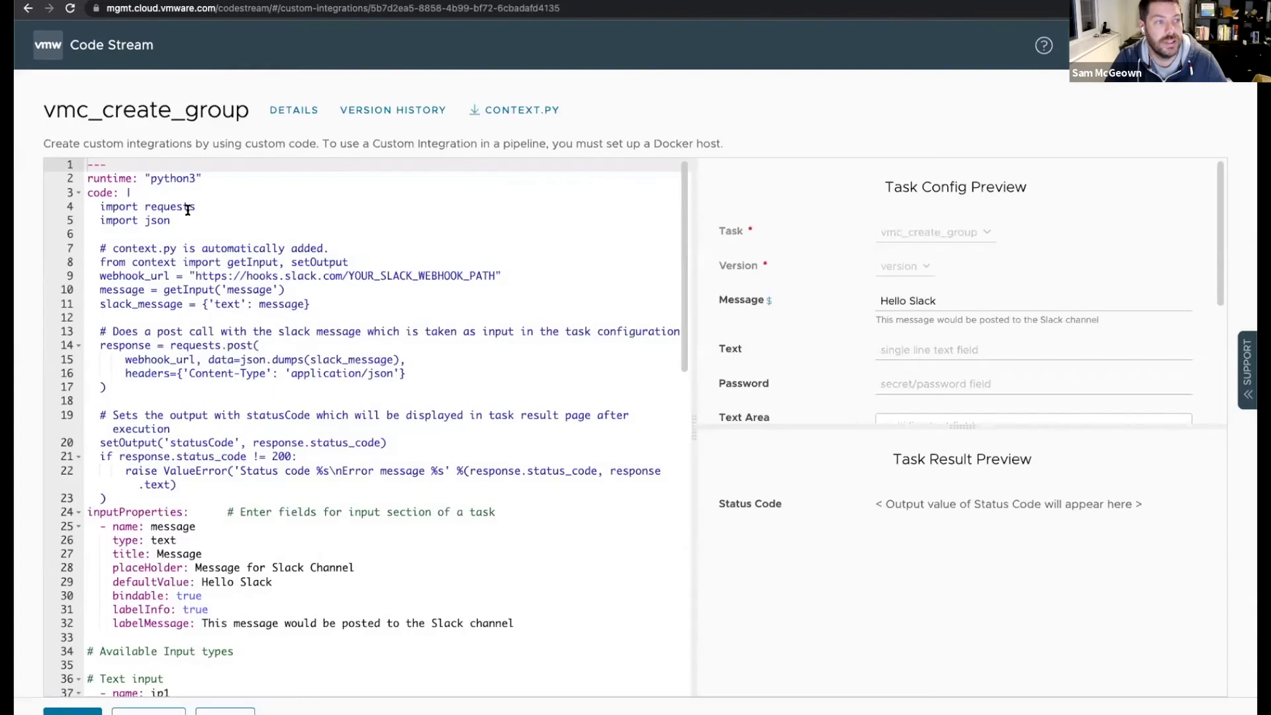
left_click_drag(202, 178, 88, 177)
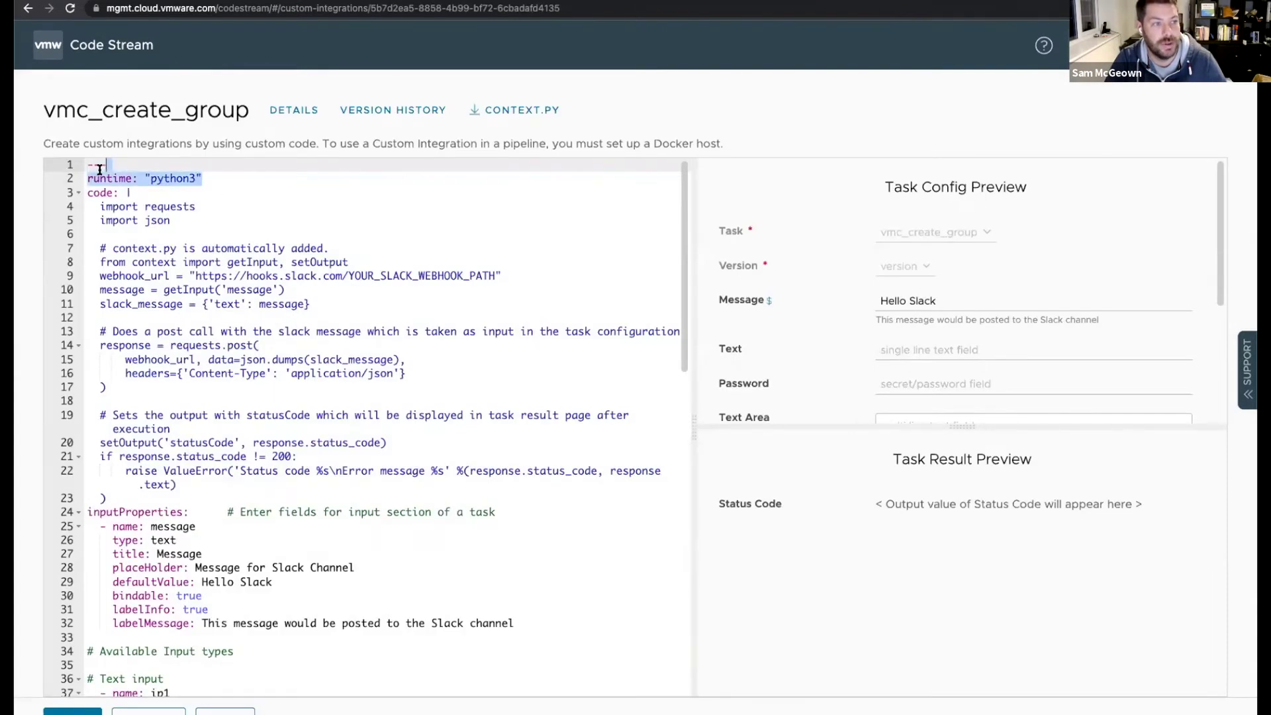
scroll(123, 259, "down", 1)
left_click_drag(118, 445, 47, 210)
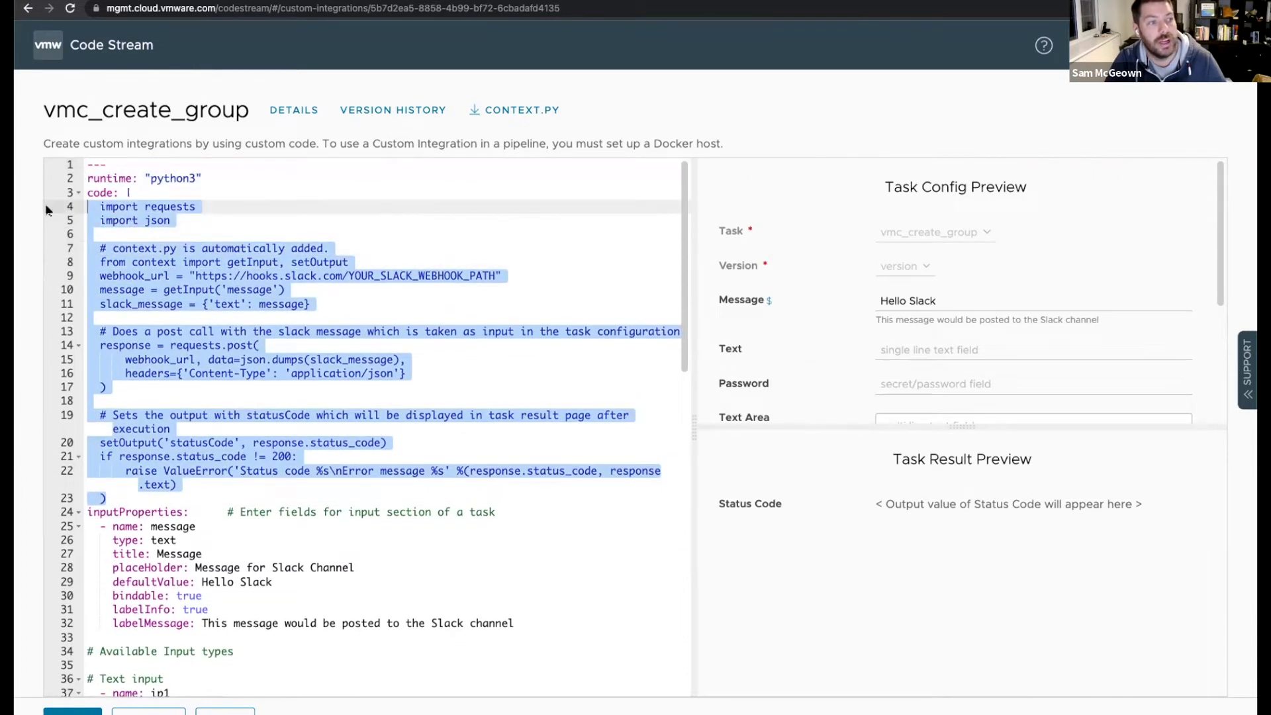
scroll(336, 384, "down", 5)
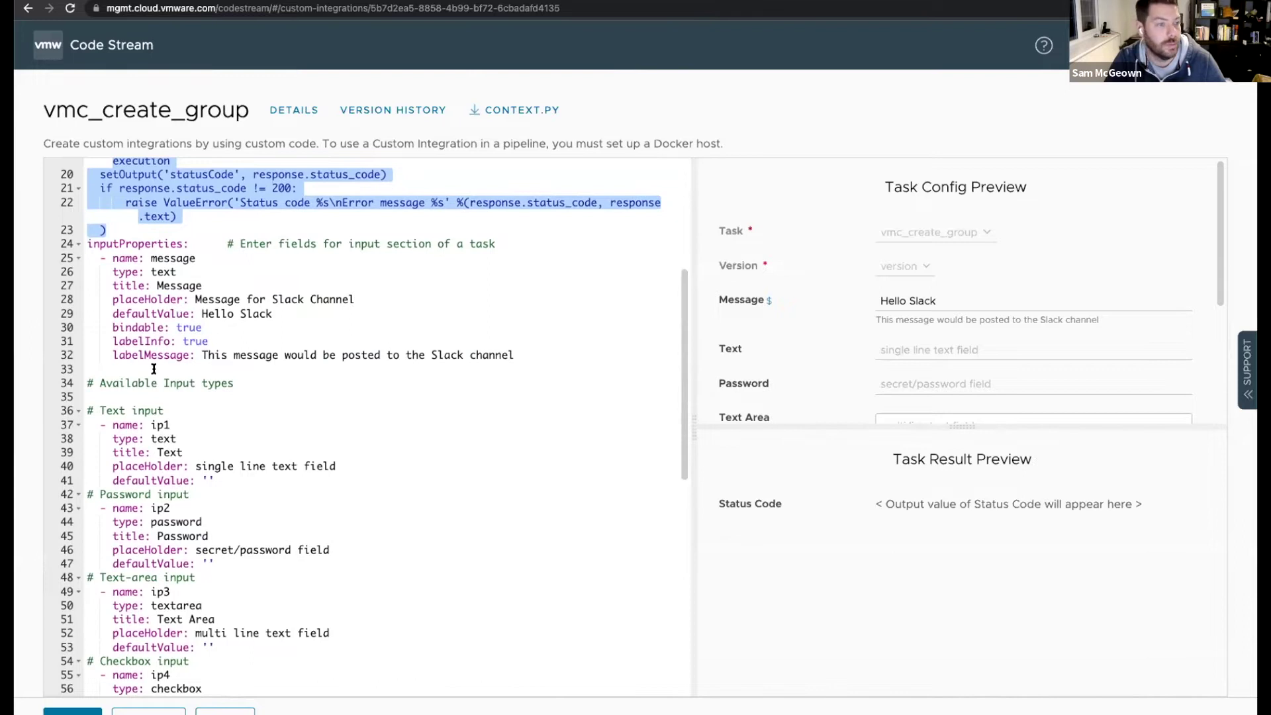
scroll(154, 368, "down", 10)
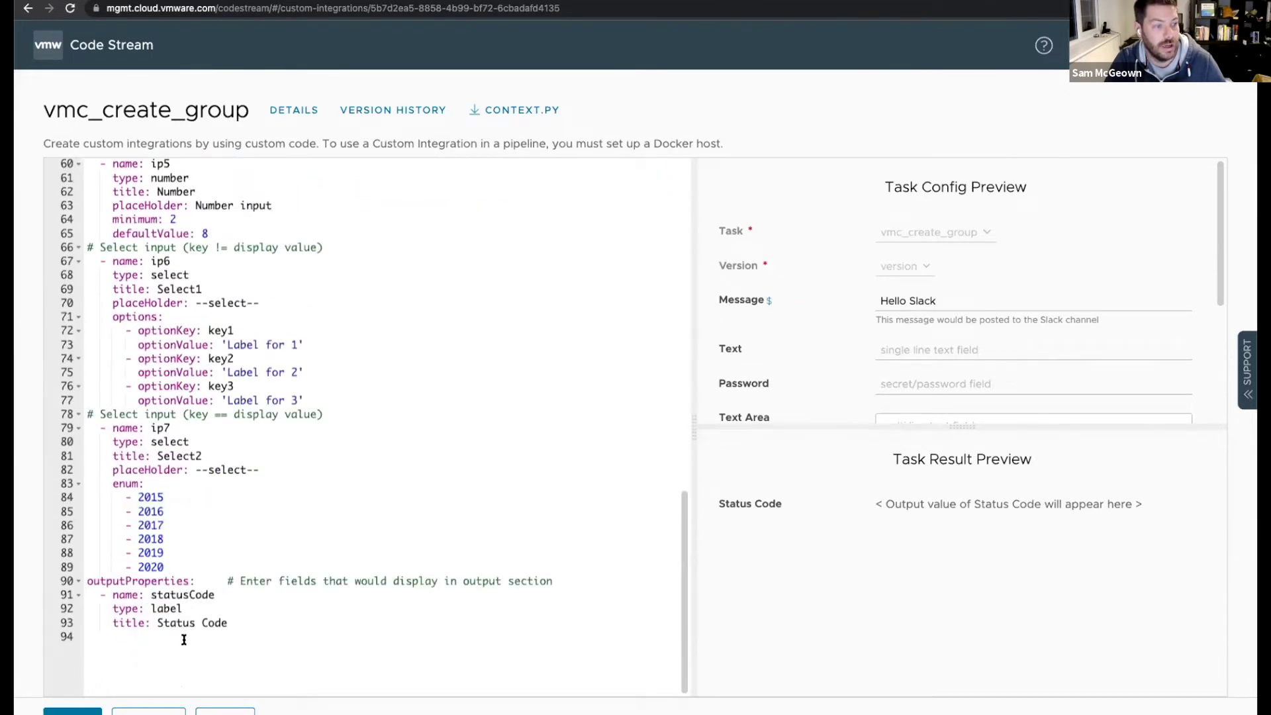
scroll(1037, 289, "down", 3)
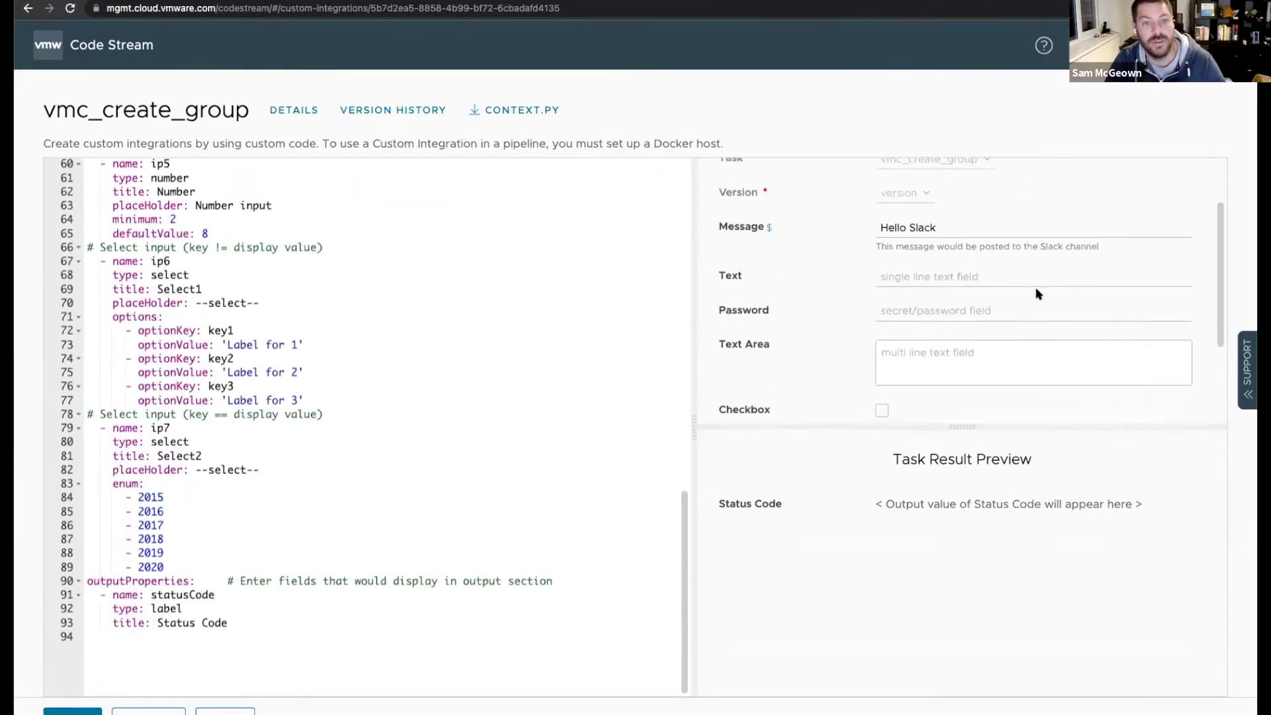
scroll(823, 353, "up", 2)
scroll(824, 353, "up", 2)
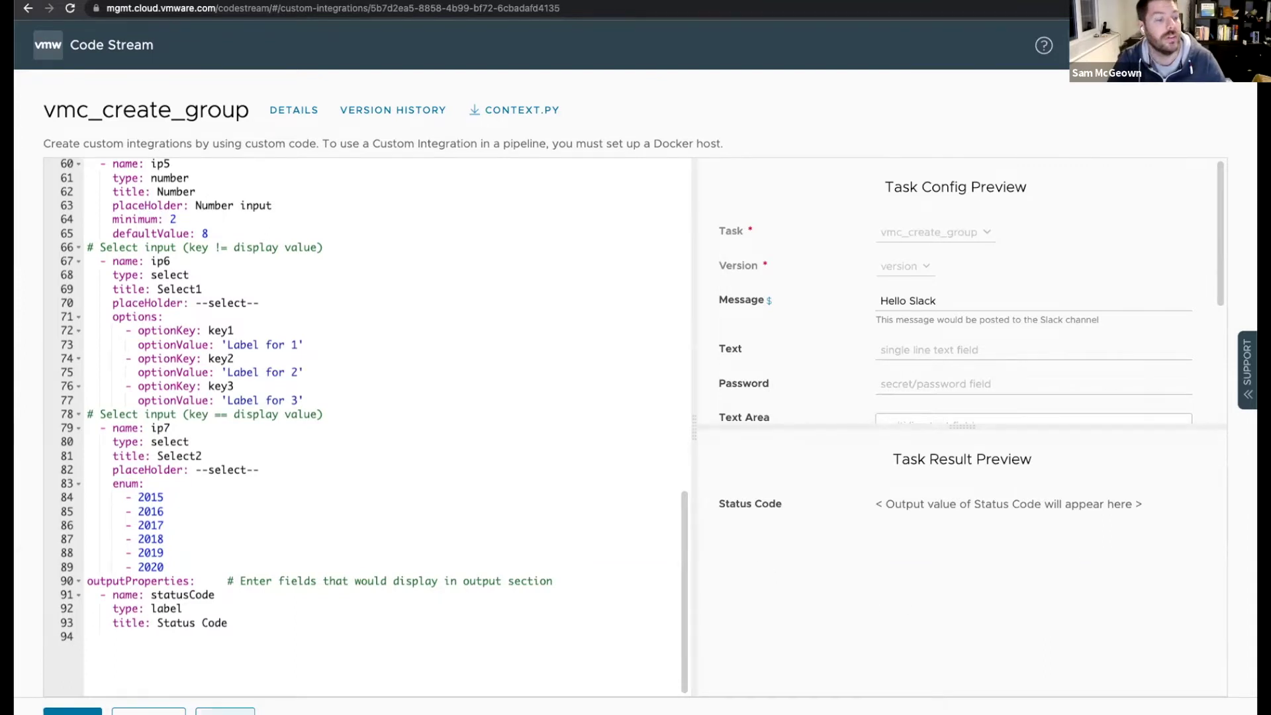
left_click(225, 712)
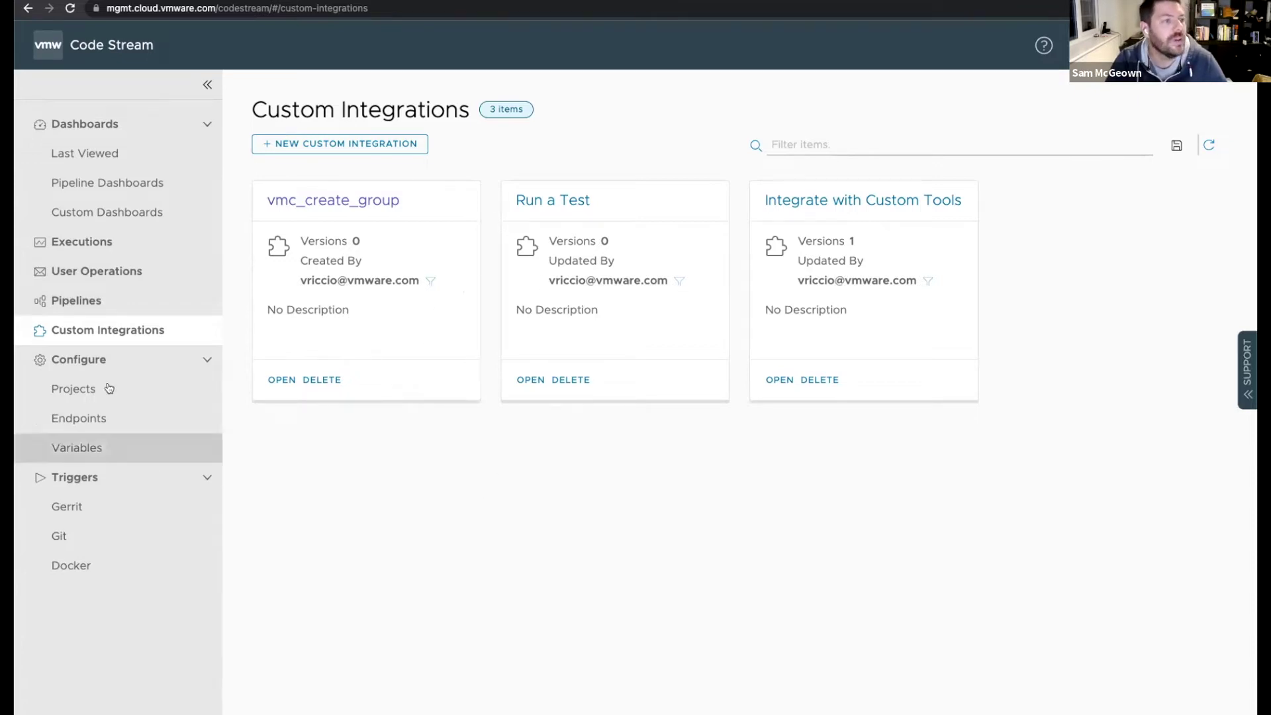
Open the MOAD - Deploy OpenCart Kubernetes pipeline and widen its model canvas to show more of the Configure-NSX tasks
left_click(119, 300)
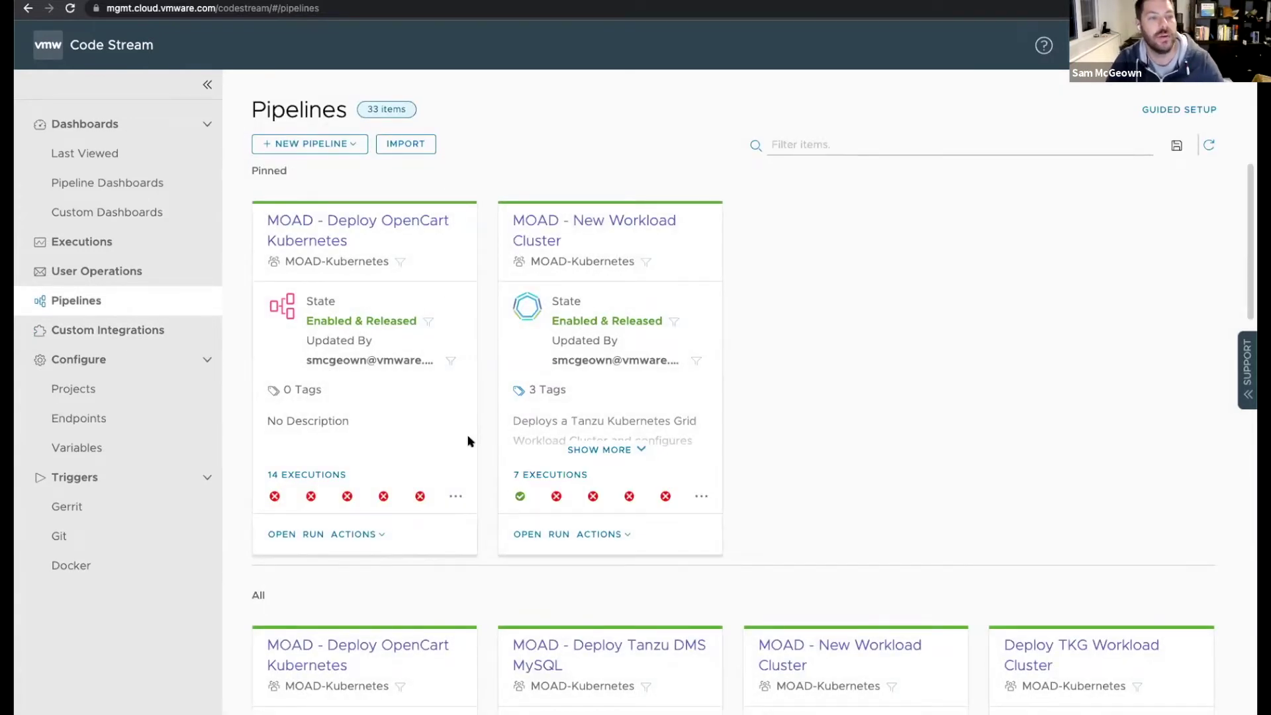
scroll(460, 547, "down", 1)
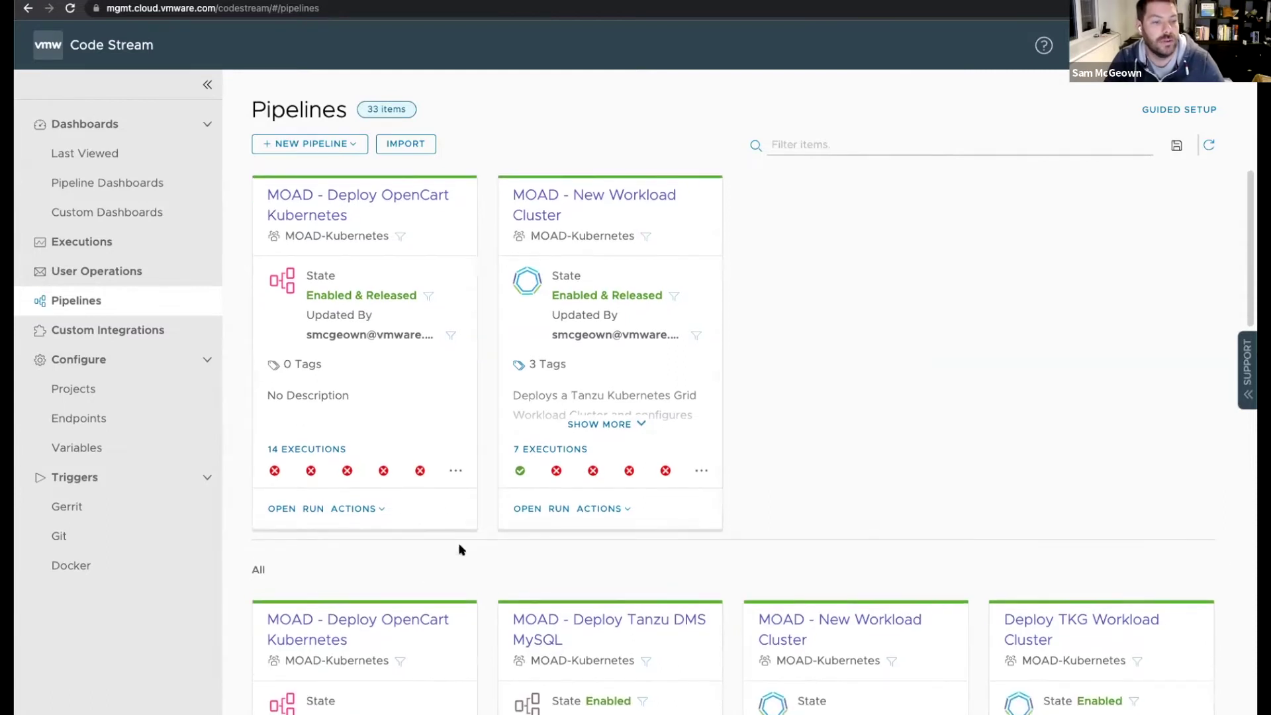
scroll(324, 588, "down", 3)
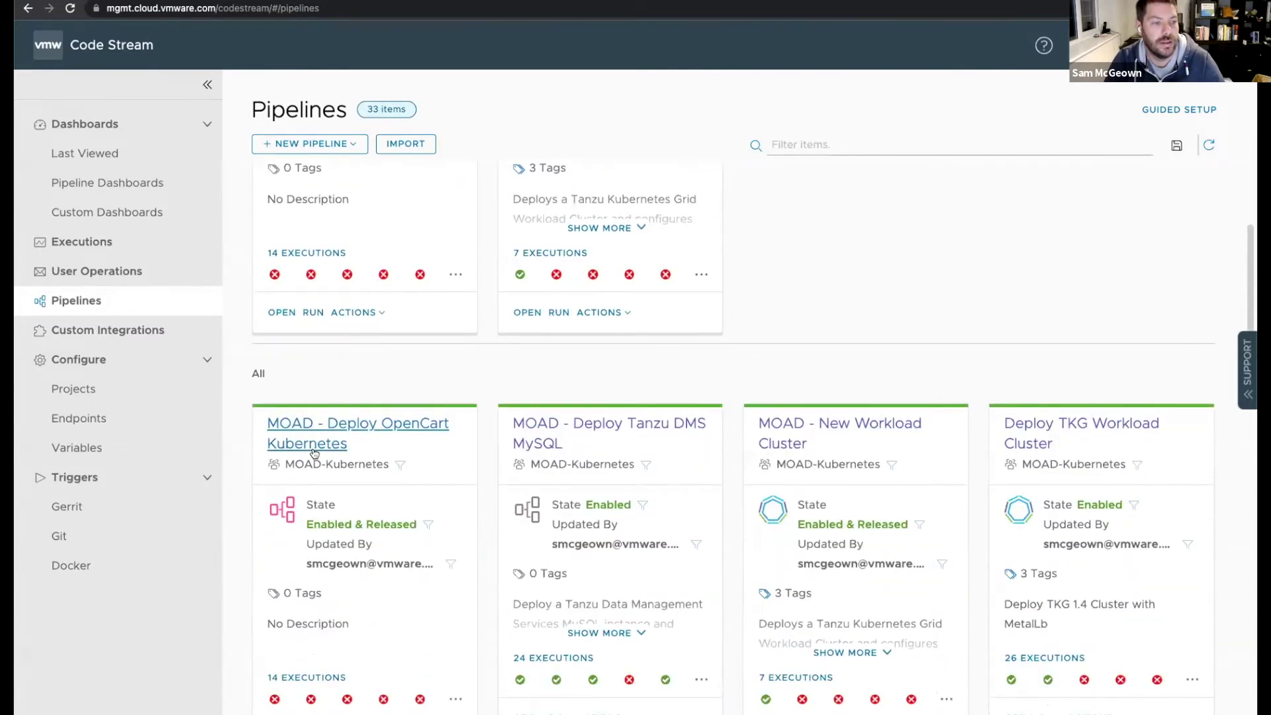
left_click(315, 451)
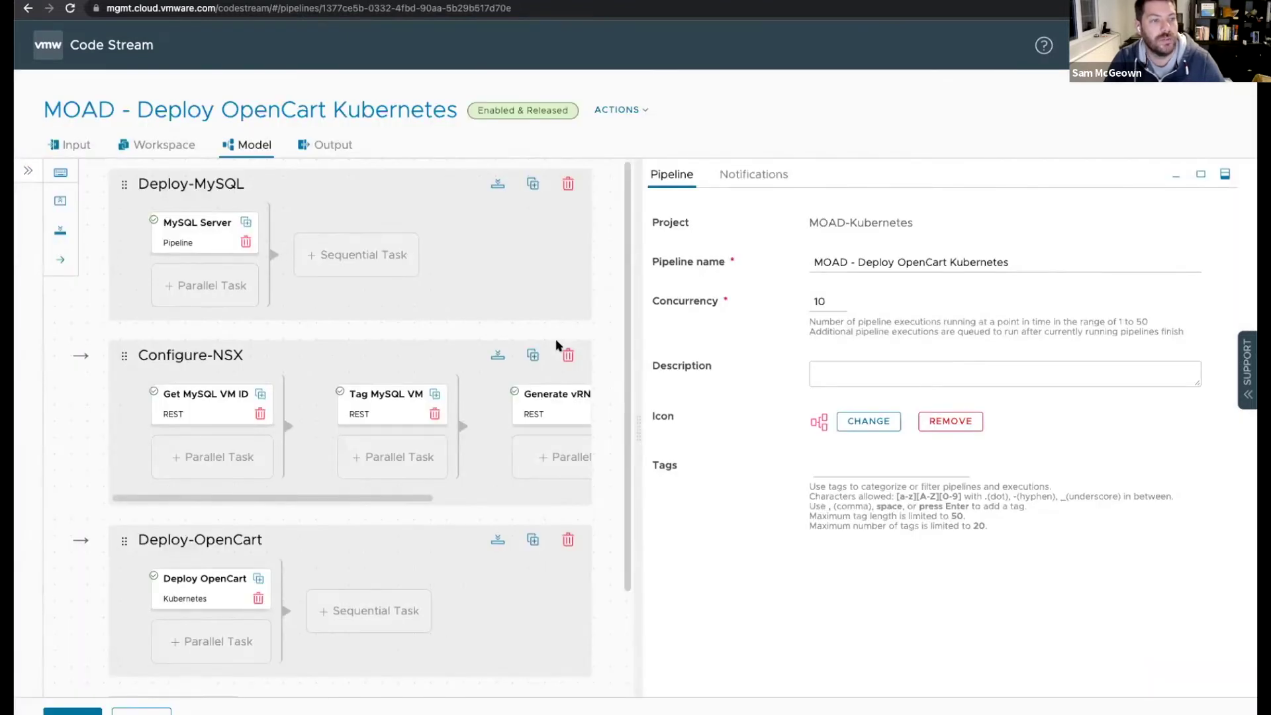
left_click_drag(638, 268, 768, 268)
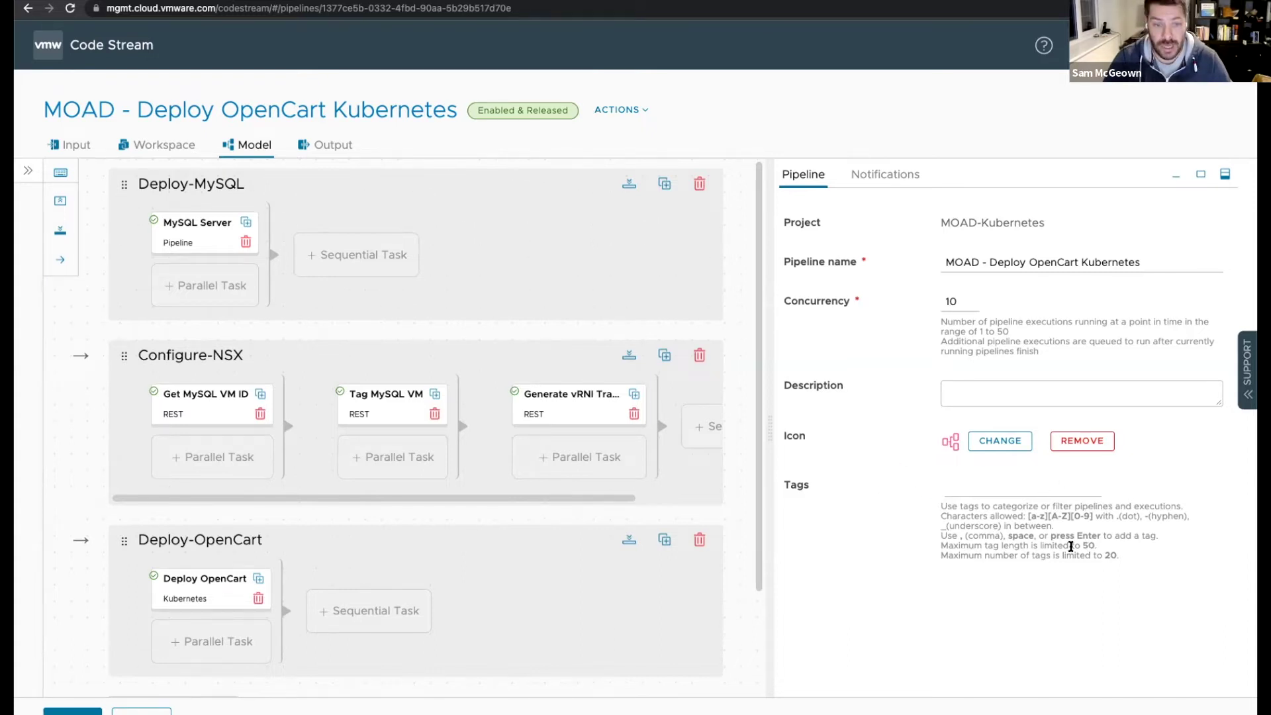
Add an email notification for when the pipeline completes, using Codestream-Default-Email as the email server
left_click(882, 174)
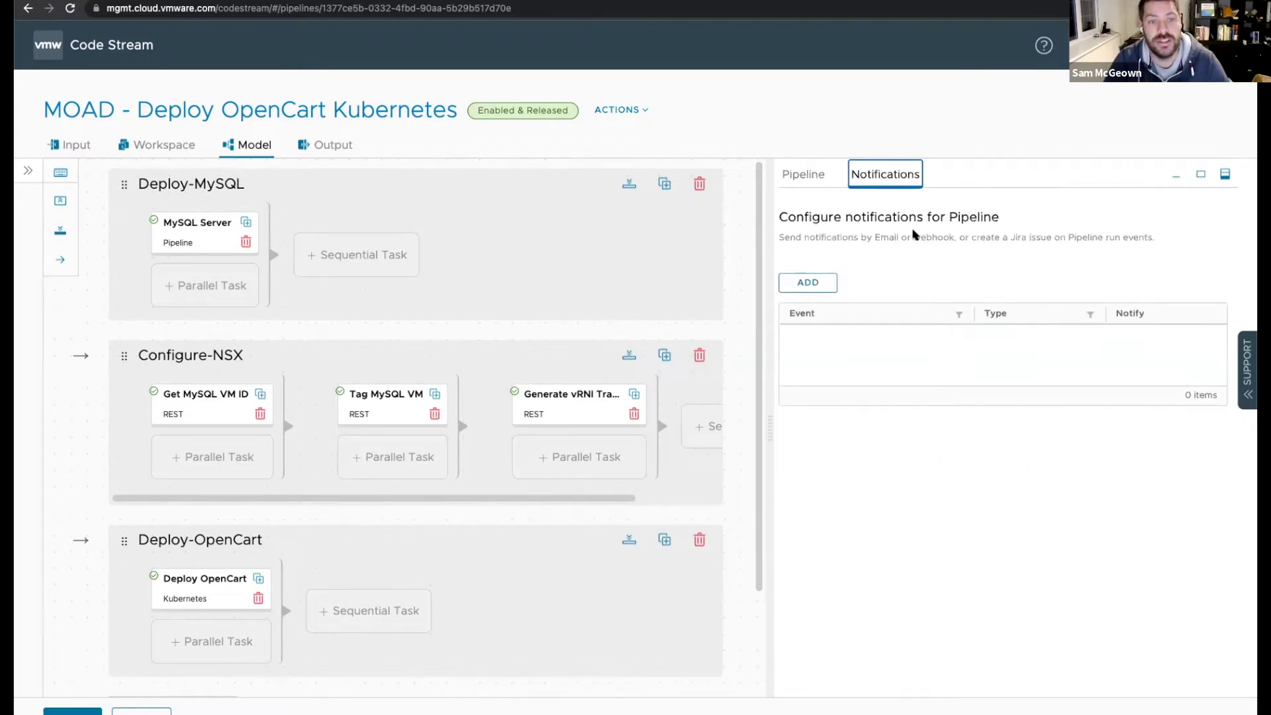
left_click(808, 282)
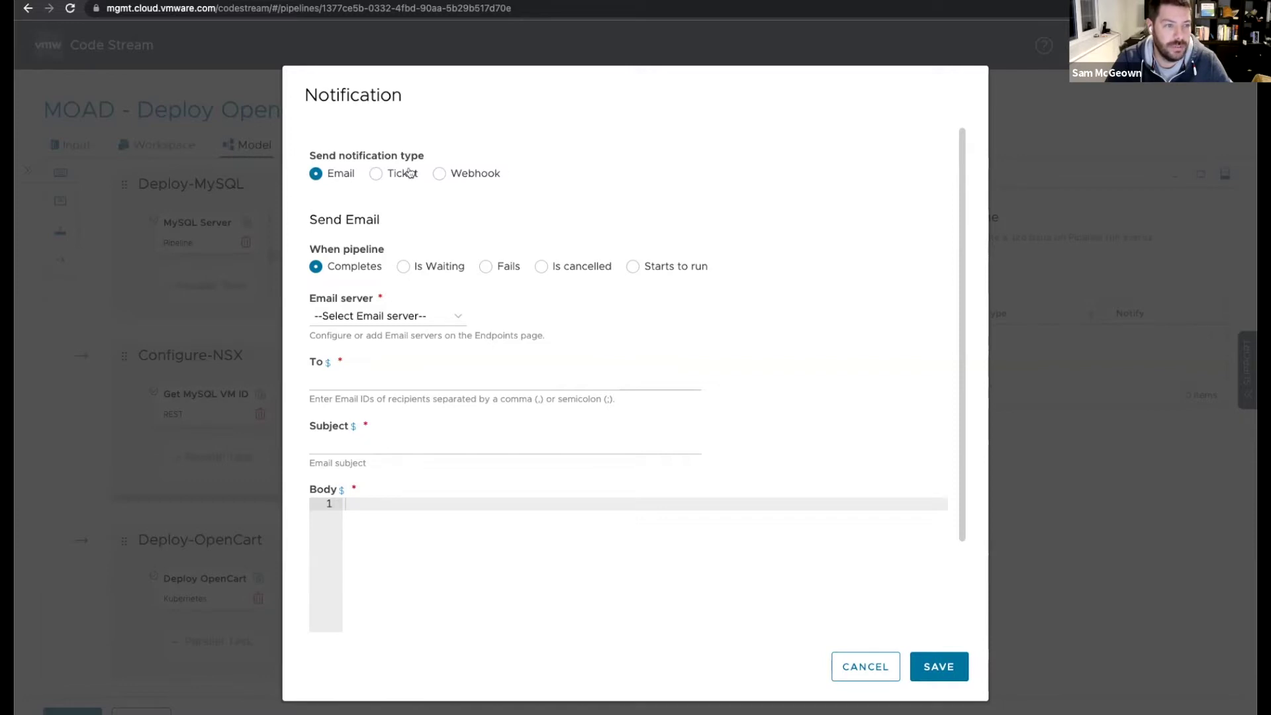
left_click(425, 316)
left_click(420, 332)
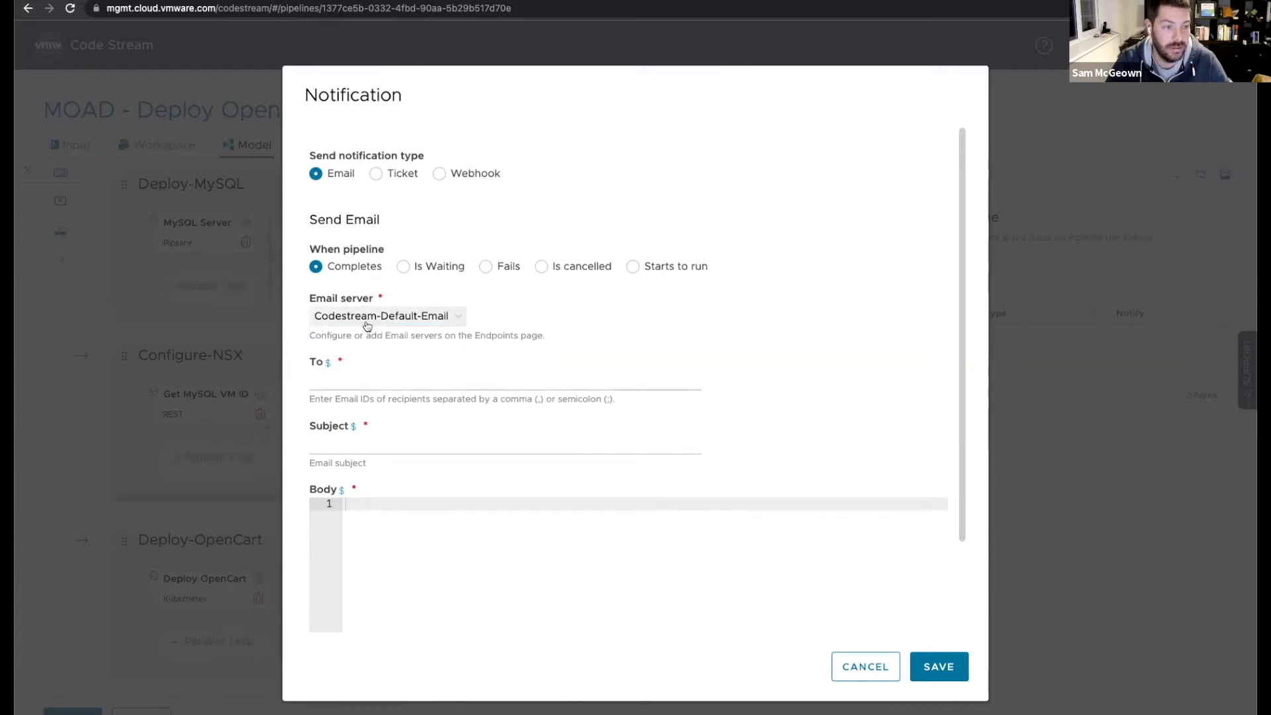
Insert the ${requestBy} variable in the email's subject, and move it to the recipient field
left_click(334, 381)
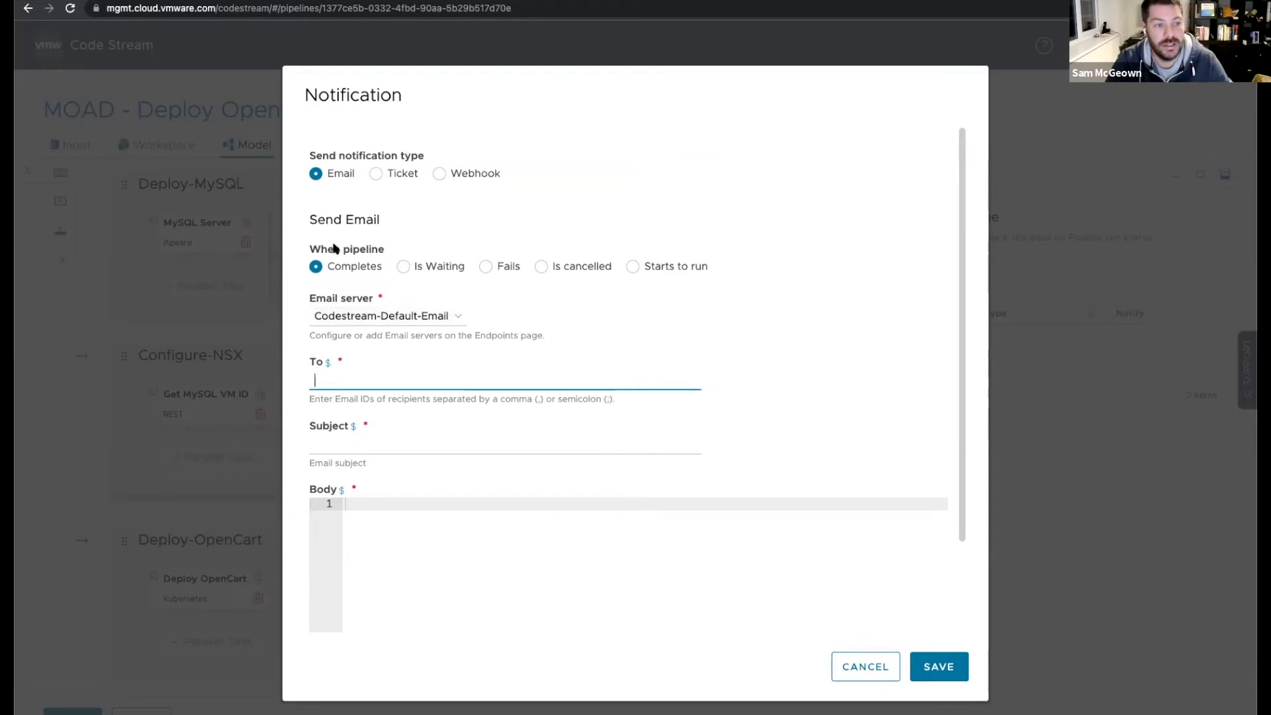
left_click(344, 446)
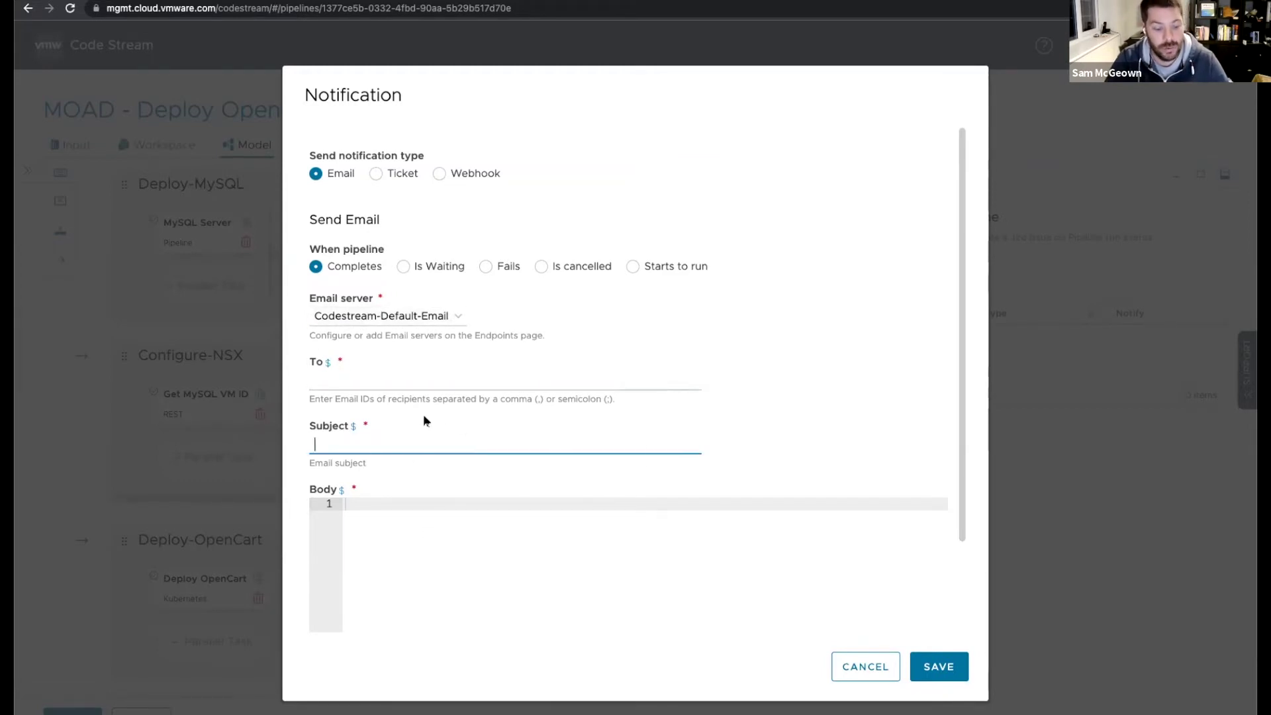
type("${")
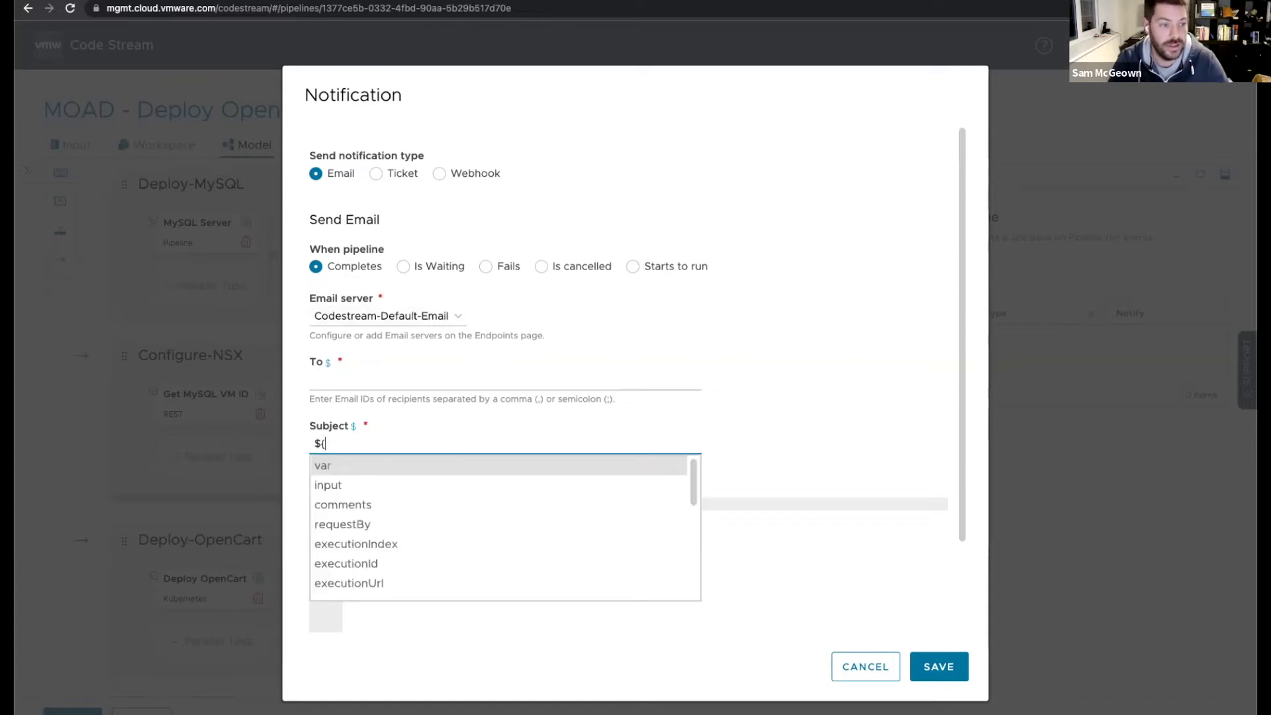
left_click(346, 527)
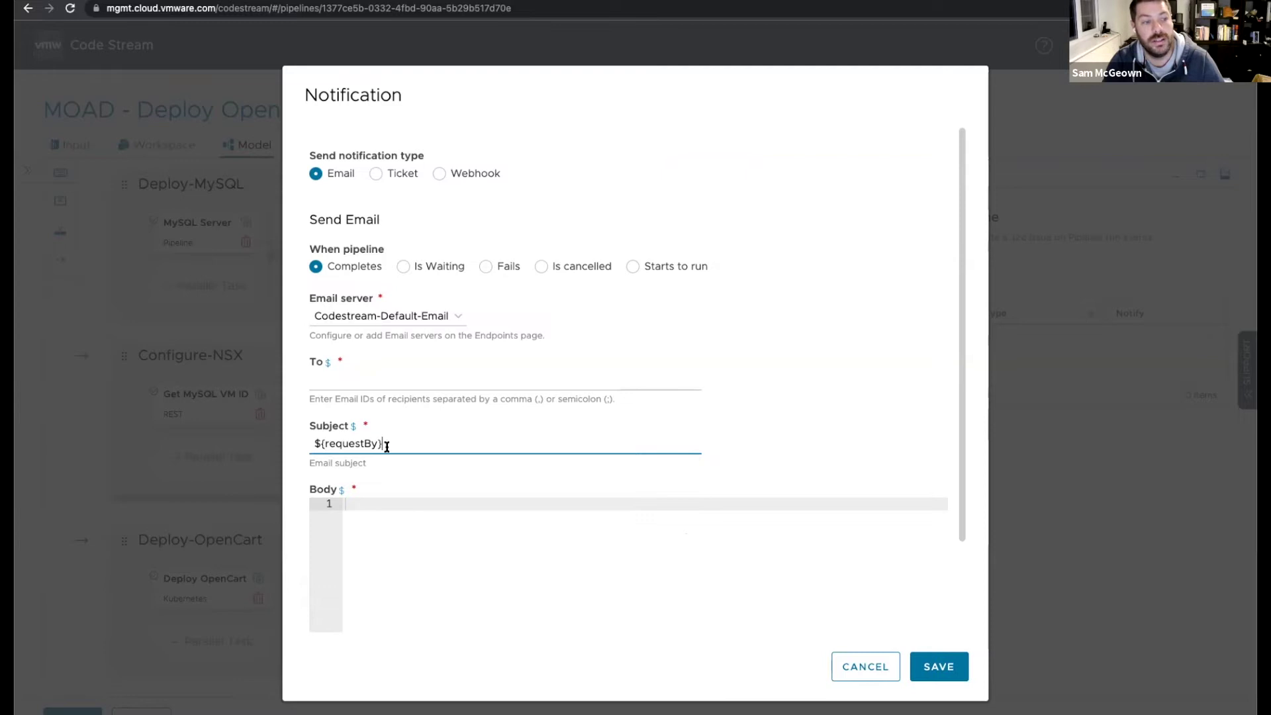
triple_click(332, 438)
key("ctrl+c")
key("BackSpace")
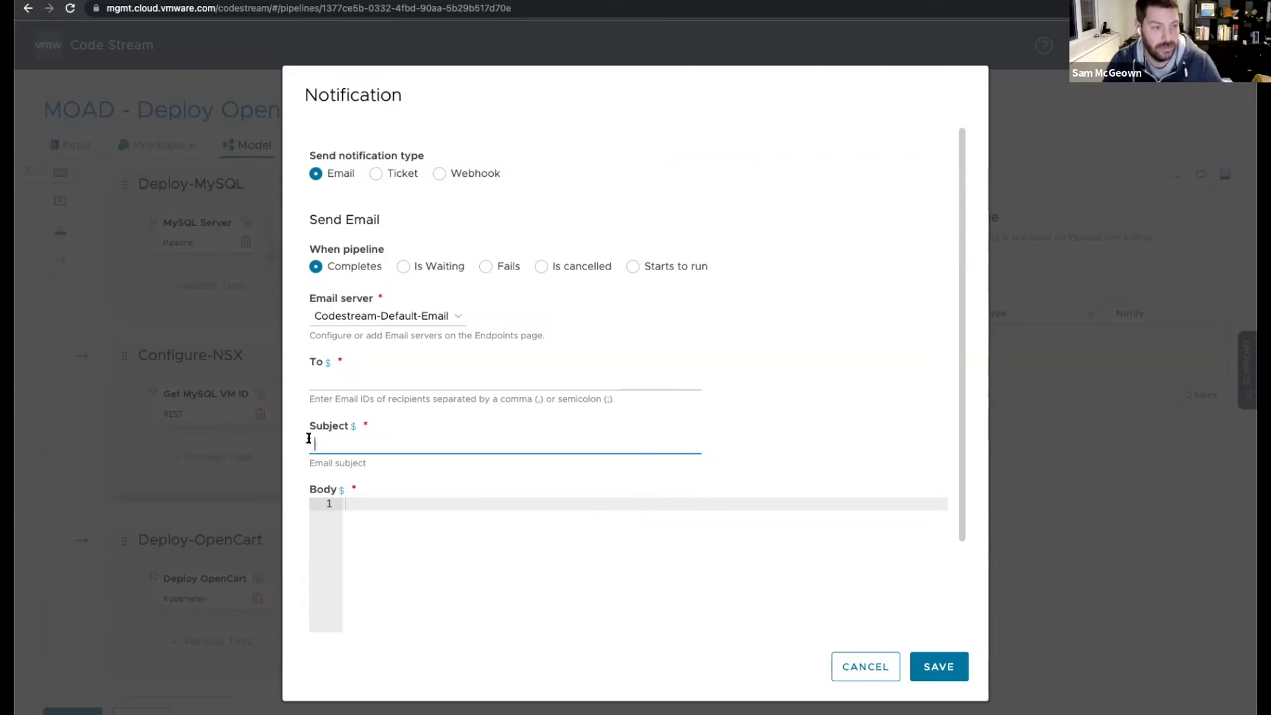
left_click(318, 381)
key("ctrl+v")
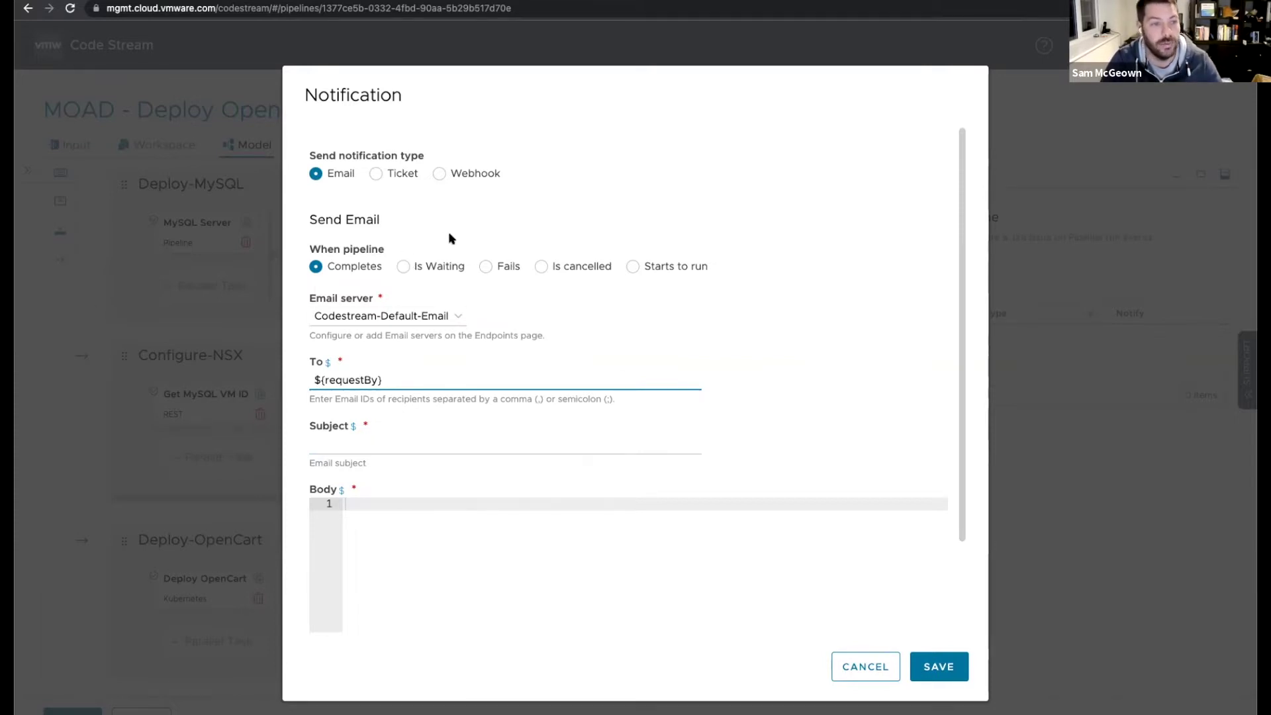
Try a variable reference beginning with ${var. in the email body, and clear the body
left_click(506, 507)
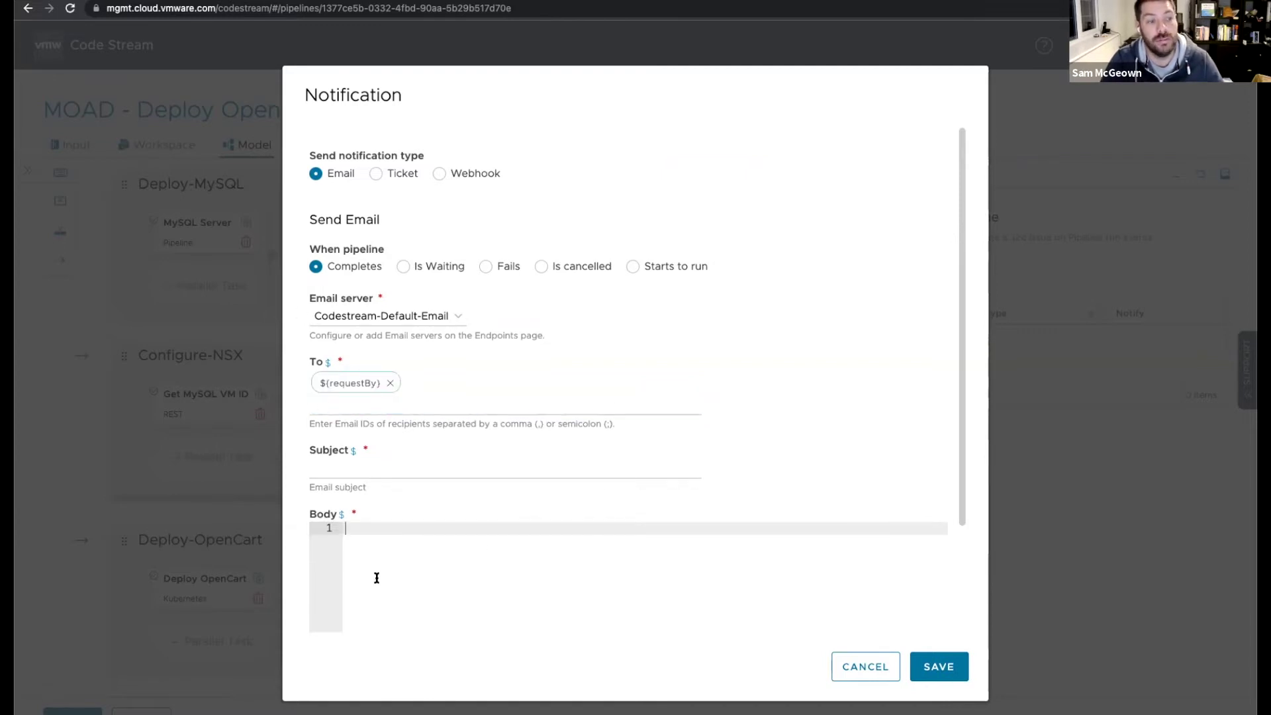
type("${var/")
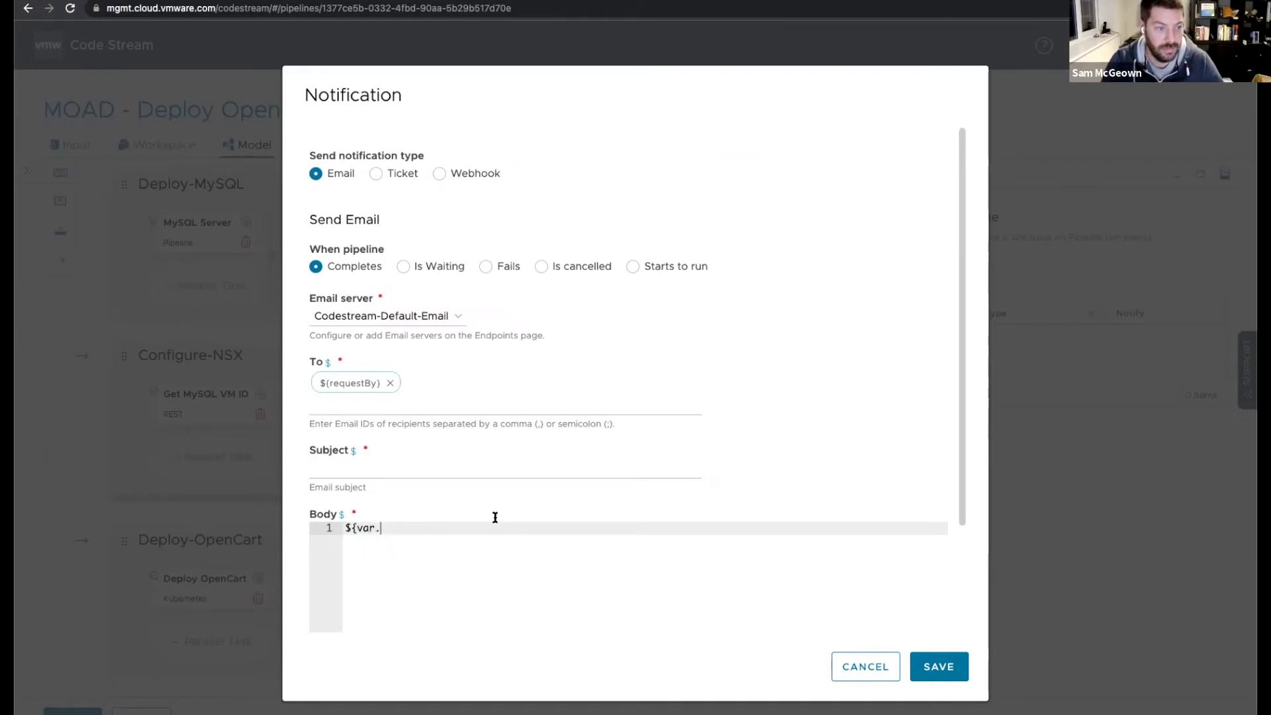
scroll(465, 565, "down", 2)
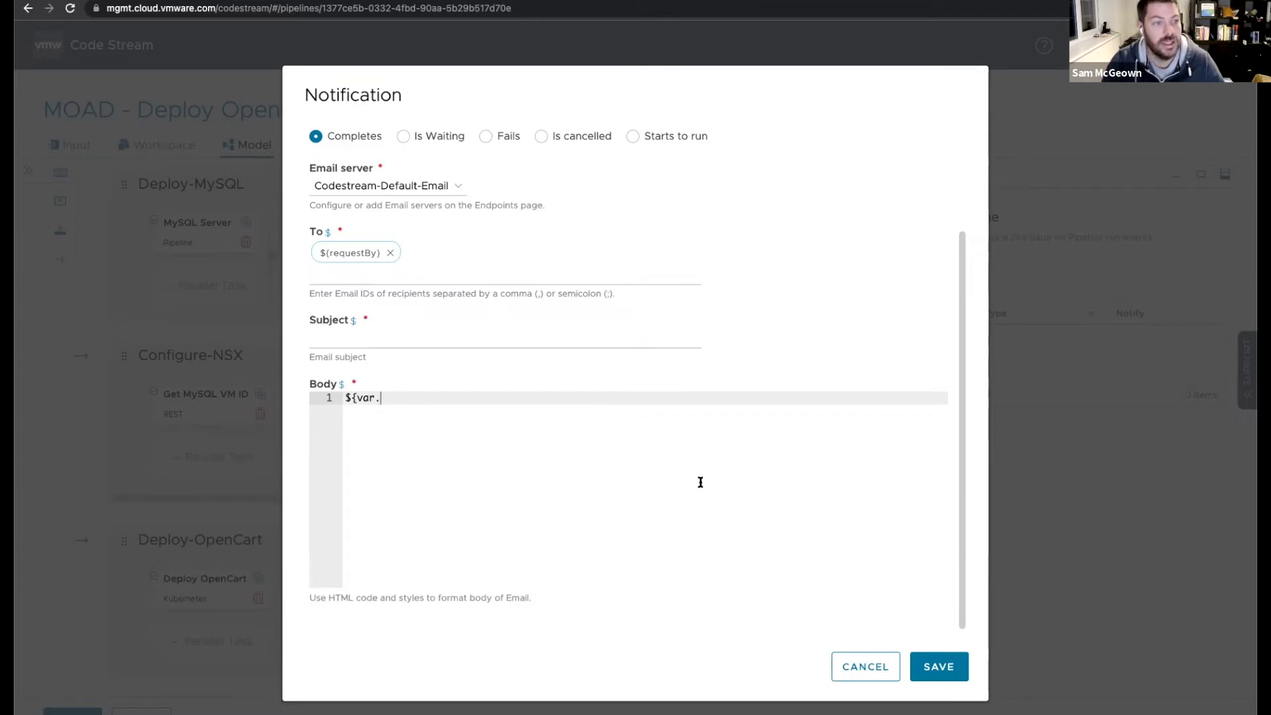
key("ctrl+a")
key("BackSpace")
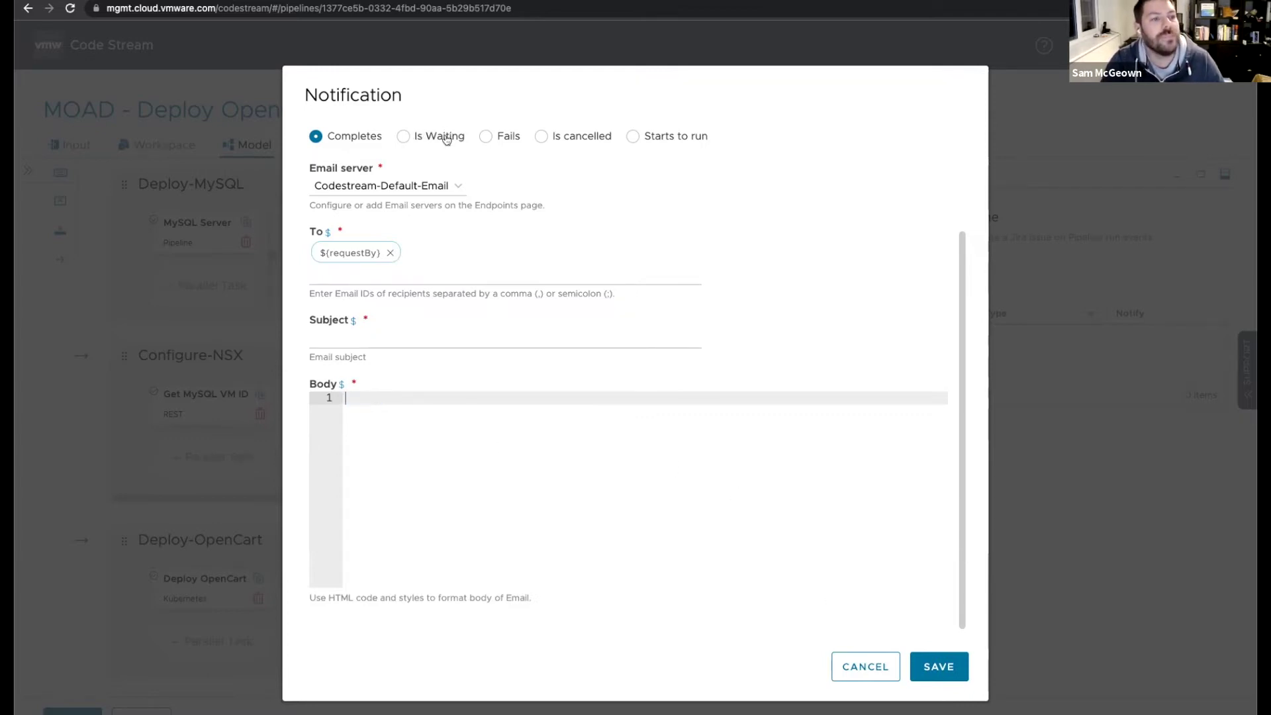
Switch the notification type to Ticket and look through the Jira endpoint choices and ticket fields
scroll(393, 174, "up", 3)
left_click(376, 173)
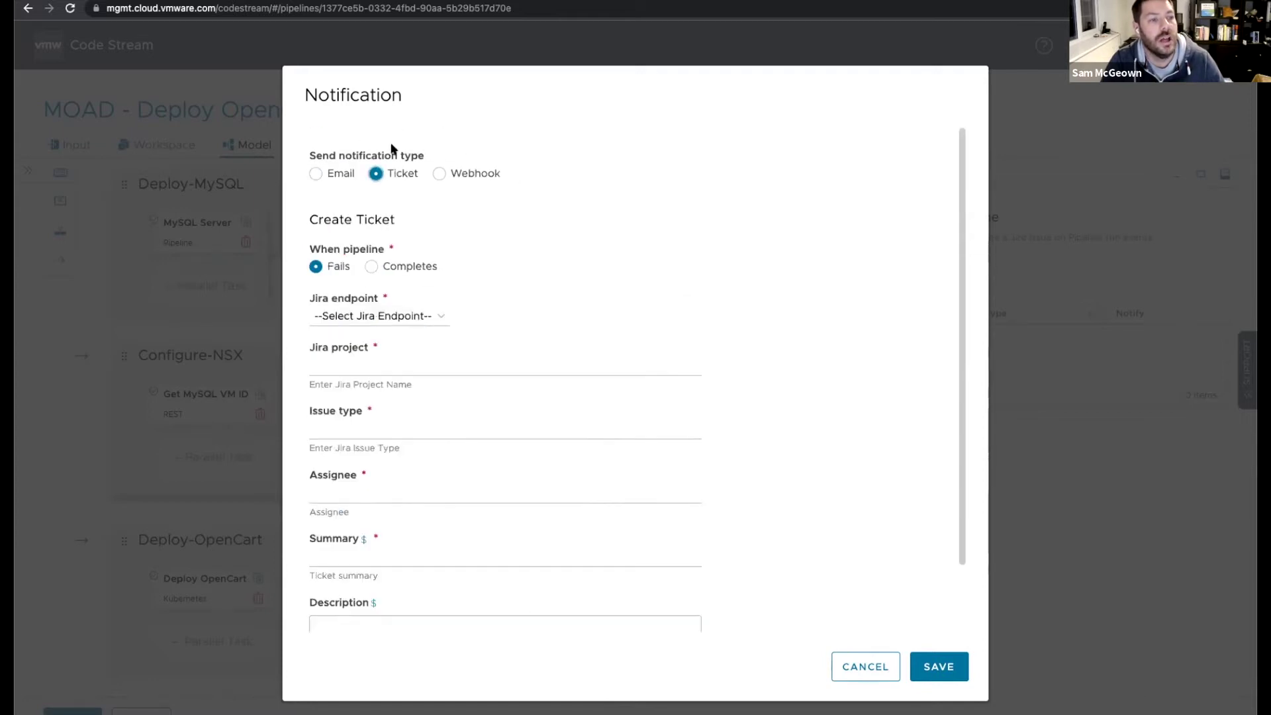
left_click(411, 316)
left_click(462, 258)
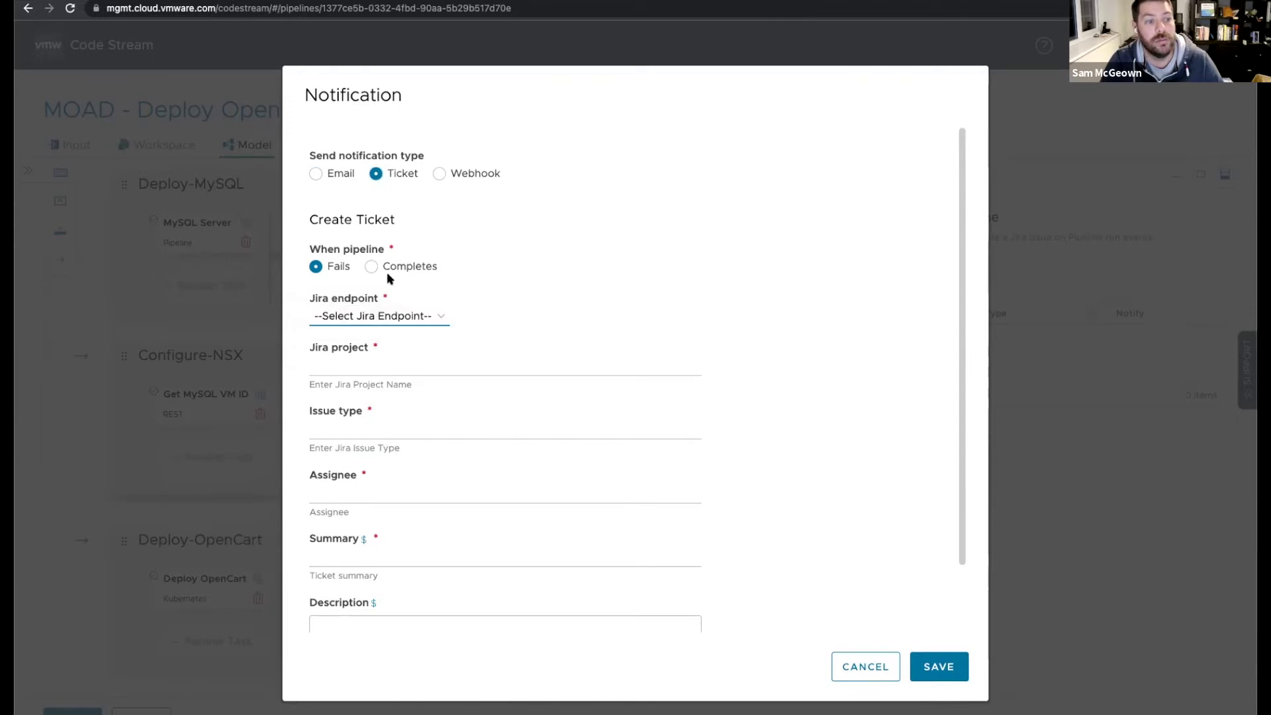
scroll(558, 537, "down", 1)
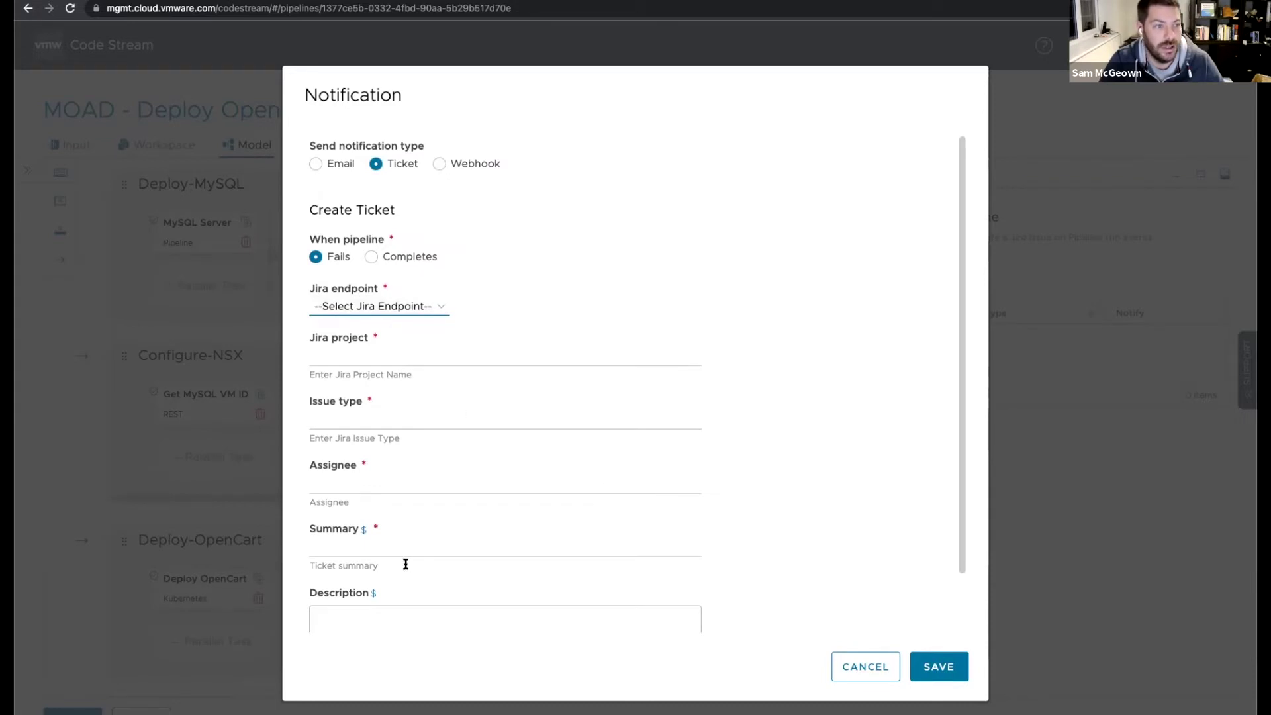
Switch the notification type to Webhook, look through its action choices and payload field, and discard the notification
left_click(481, 163)
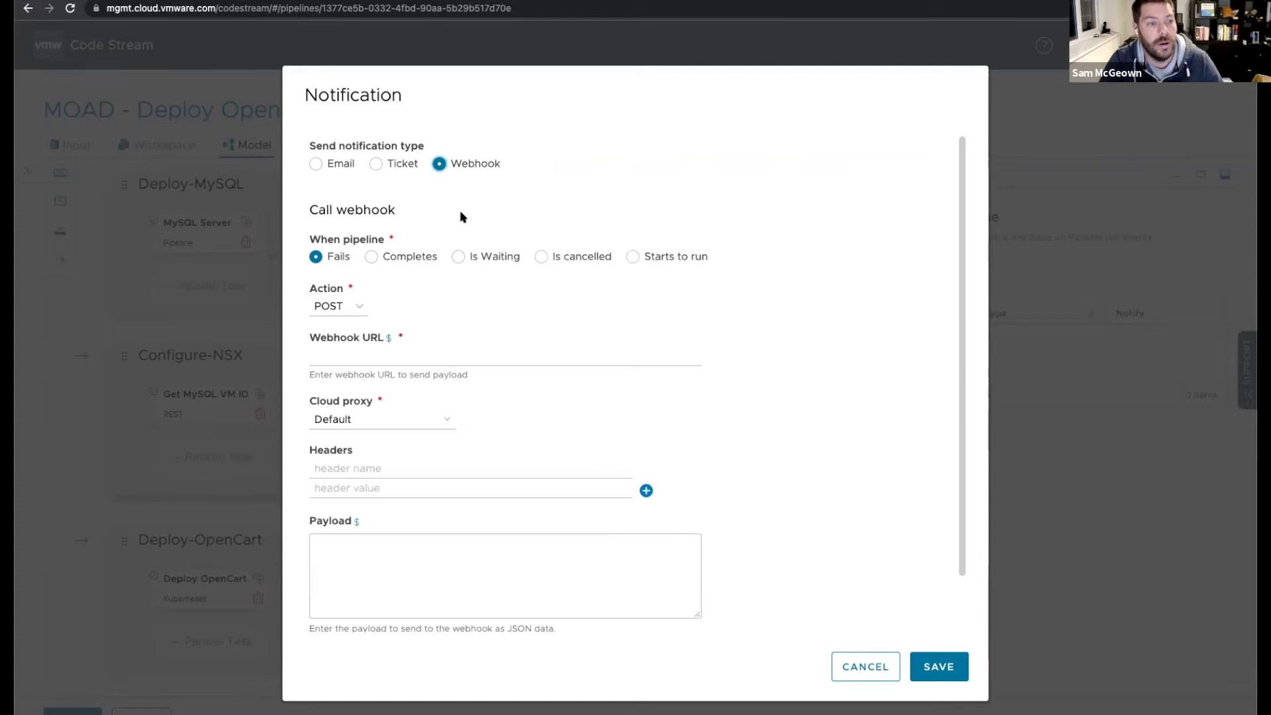
left_click(345, 308)
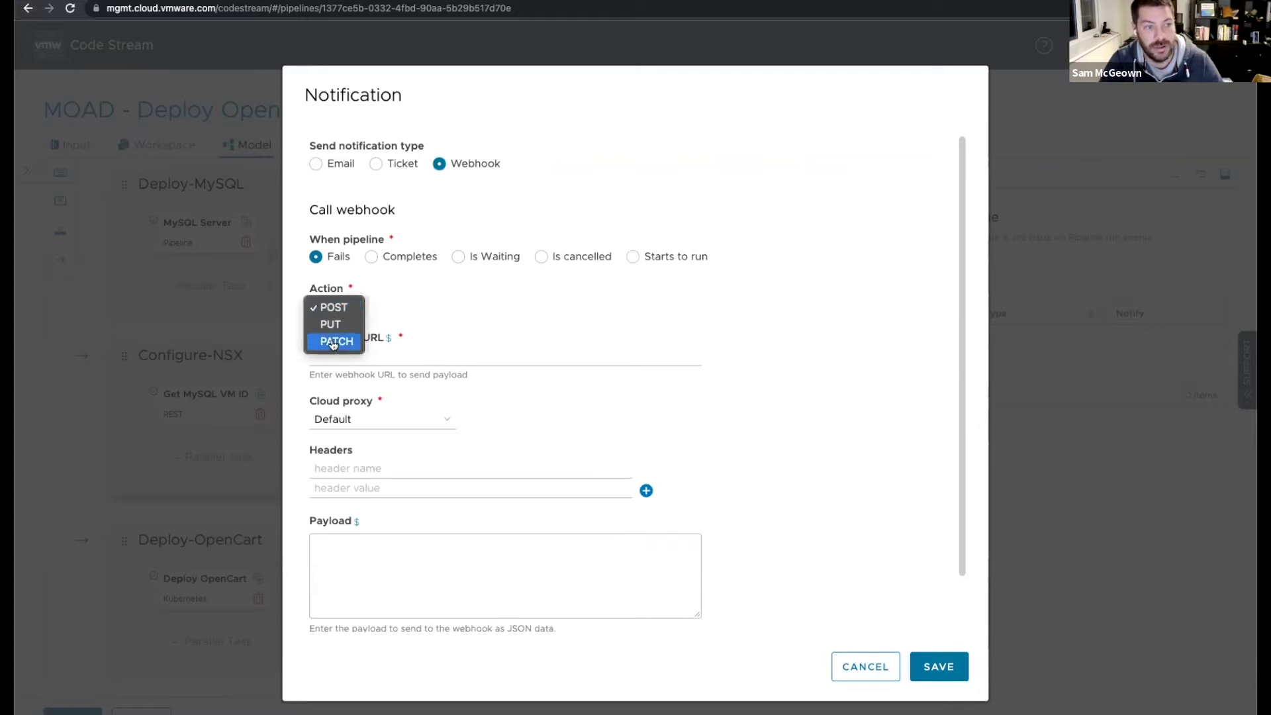
left_click(609, 317)
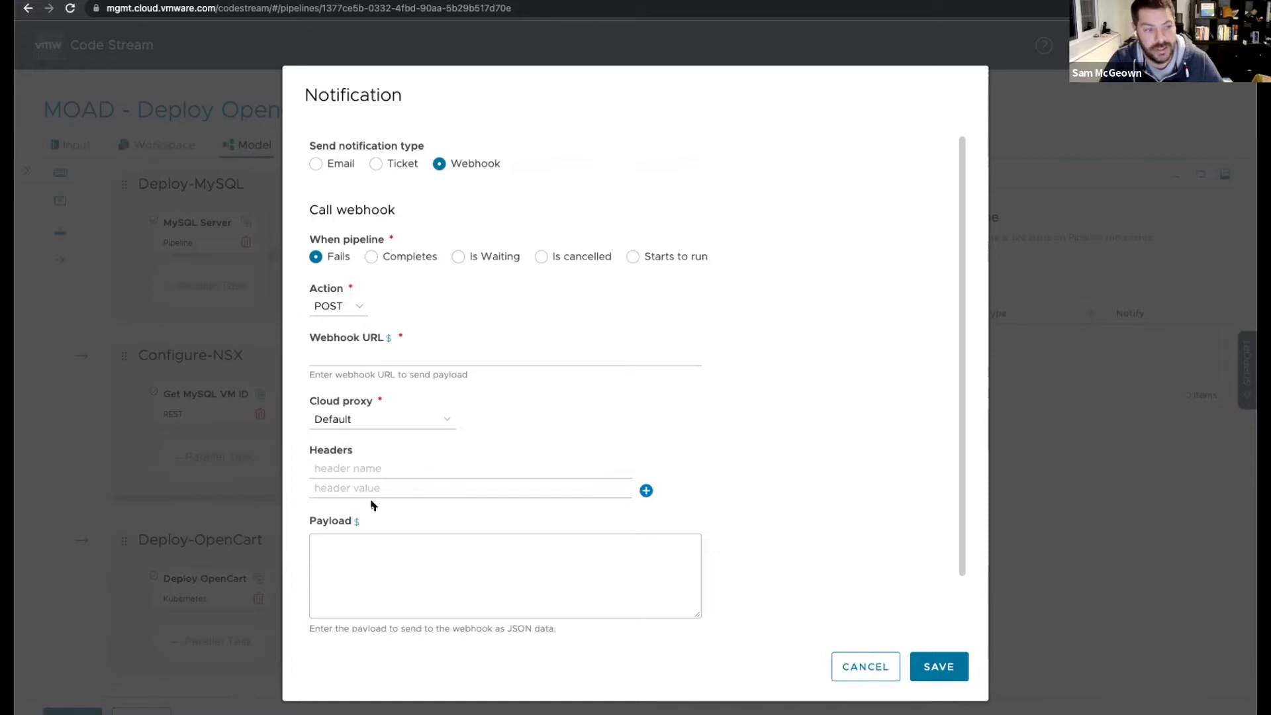
left_click(320, 551)
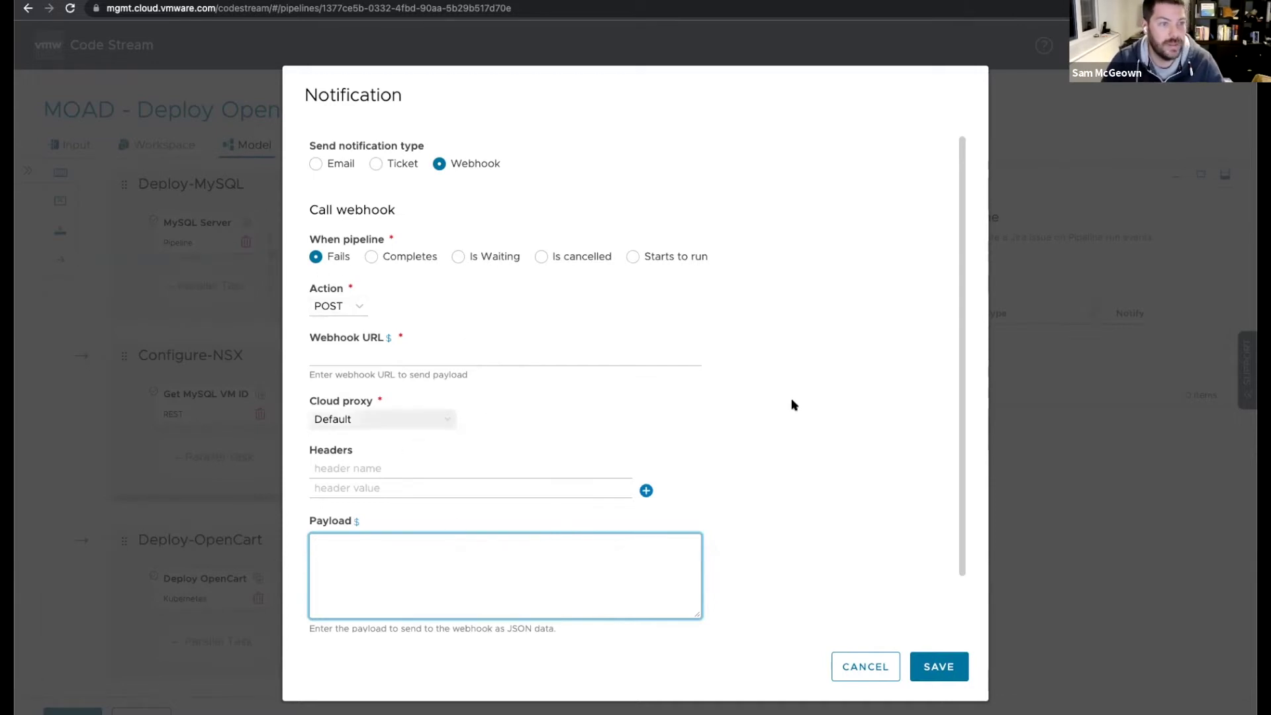
scroll(785, 416, "down", 1)
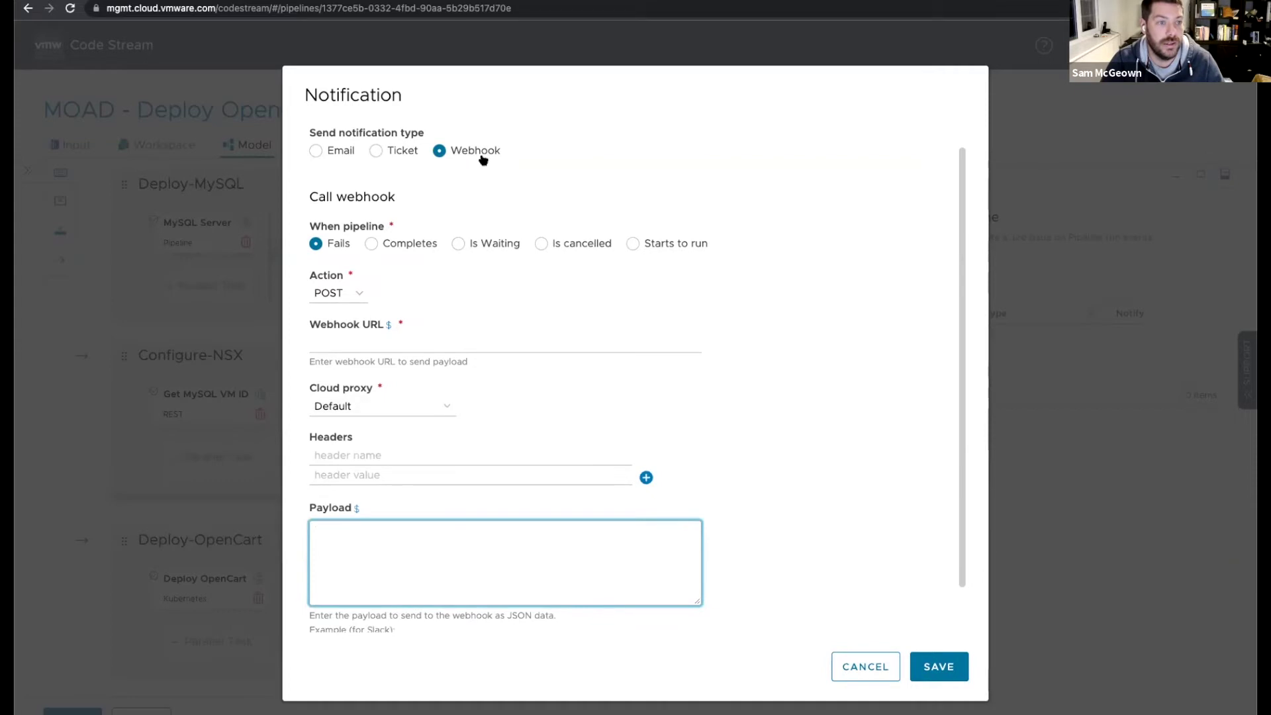
left_click(859, 669)
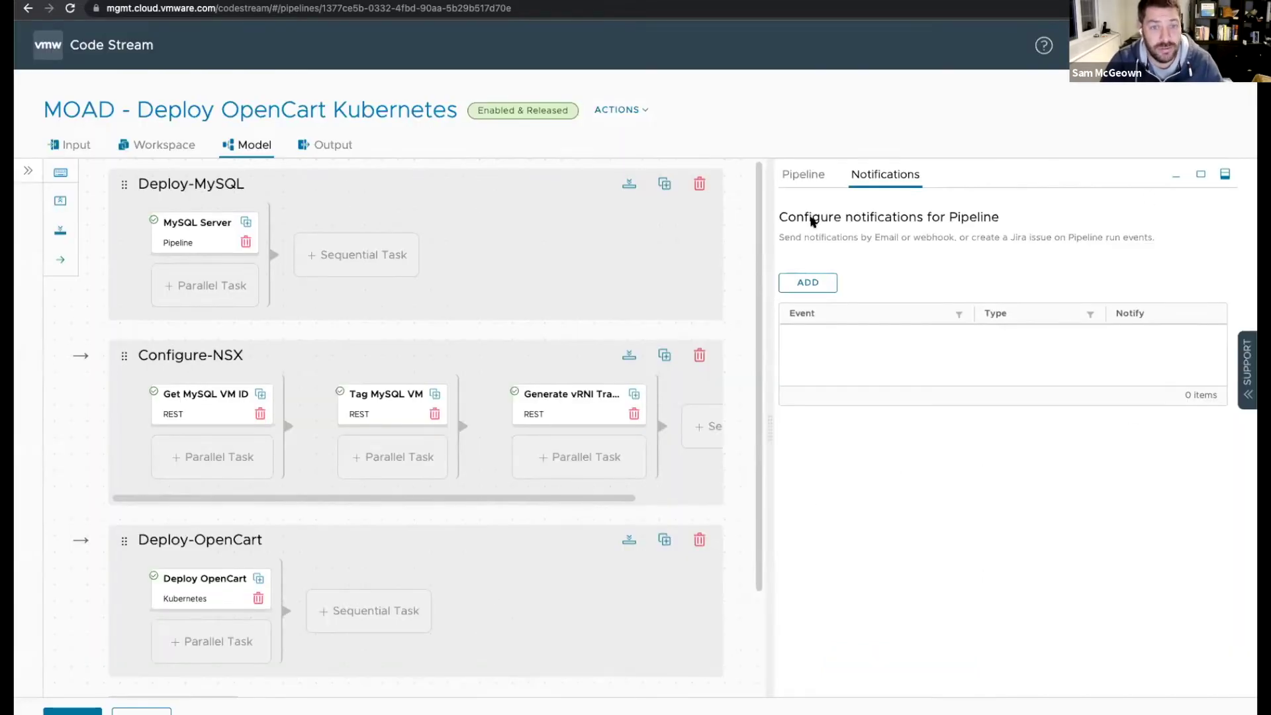
Review the pipeline's input parameters and its Docker workspace settings
left_click(59, 144)
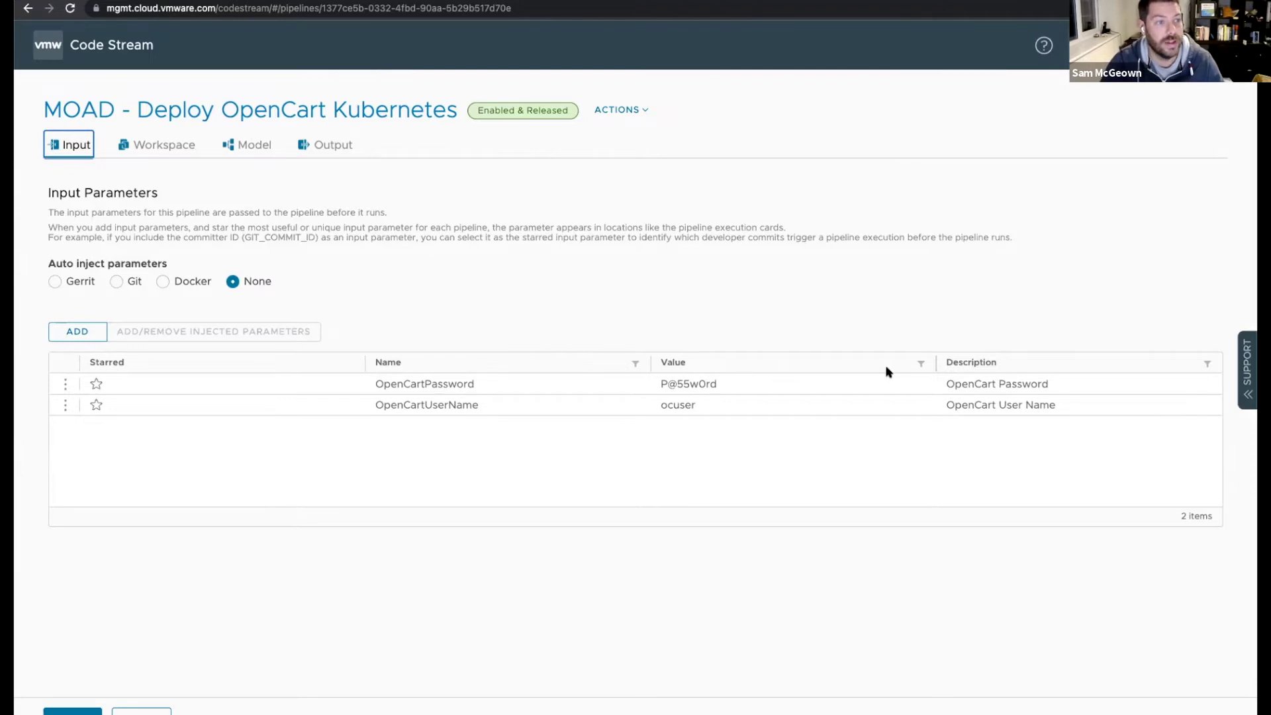
left_click(147, 151)
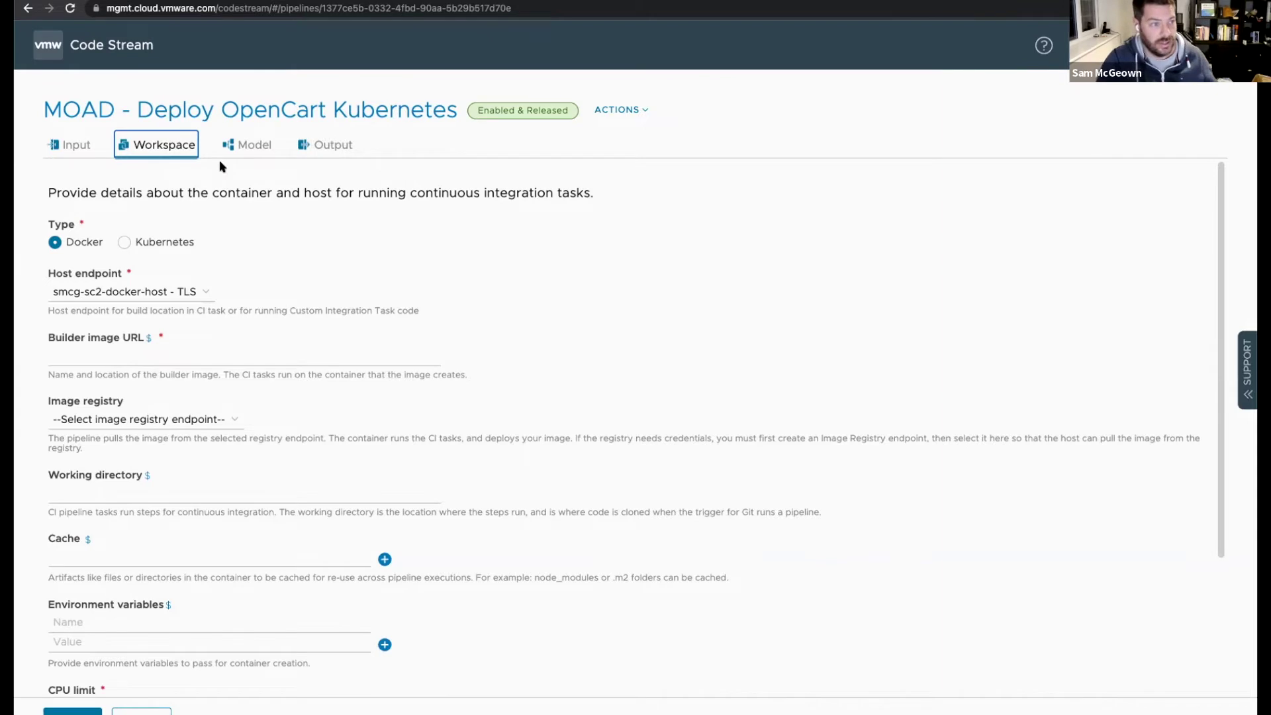
scroll(817, 433, "down", 3)
left_click_drag(816, 433, 851, 370)
scroll(851, 369, "up", 3)
left_click(236, 503)
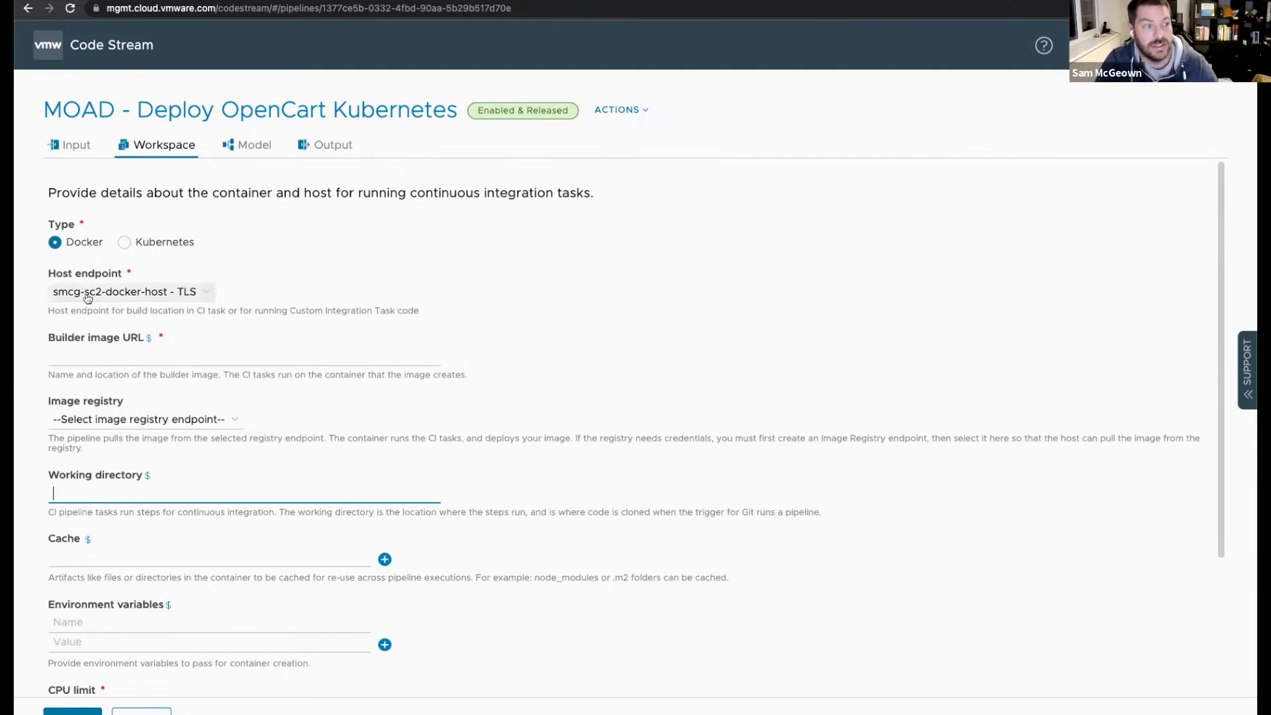
Set the workspace type to Kubernetes and look through the host endpoint choices, keeping autotmm-aks
left_click(125, 243)
left_click(176, 291)
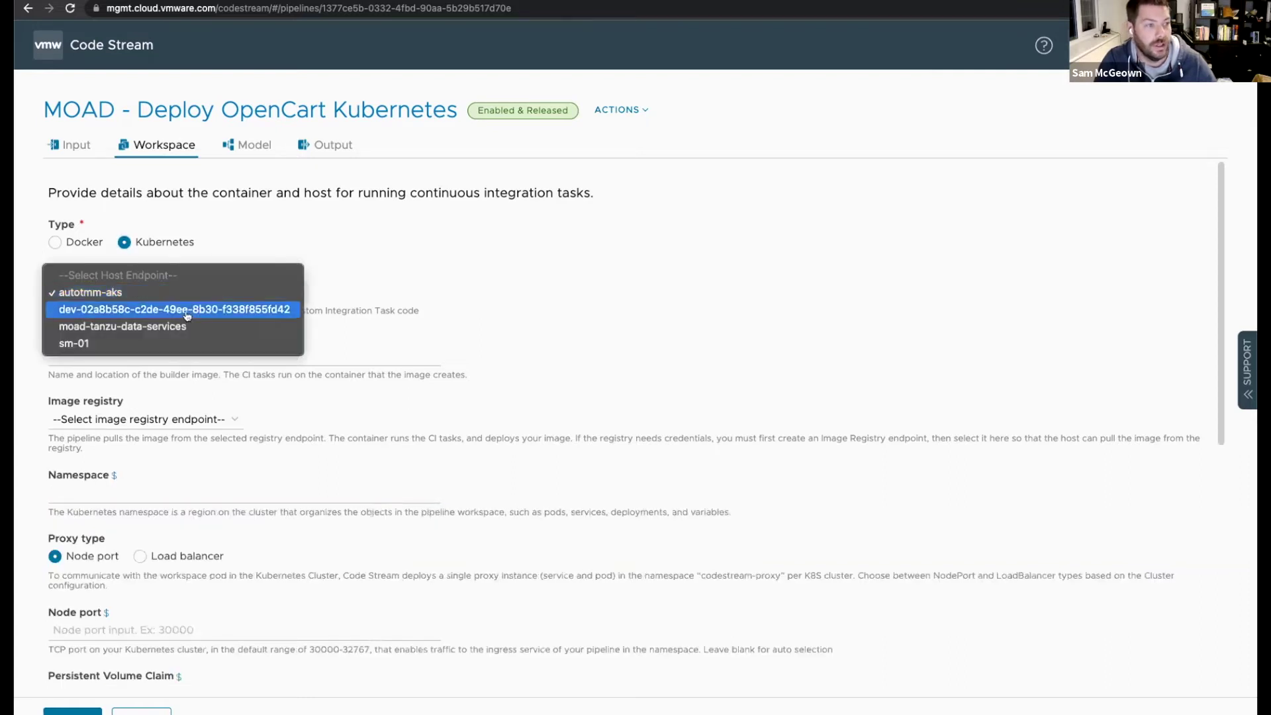
left_click(179, 292)
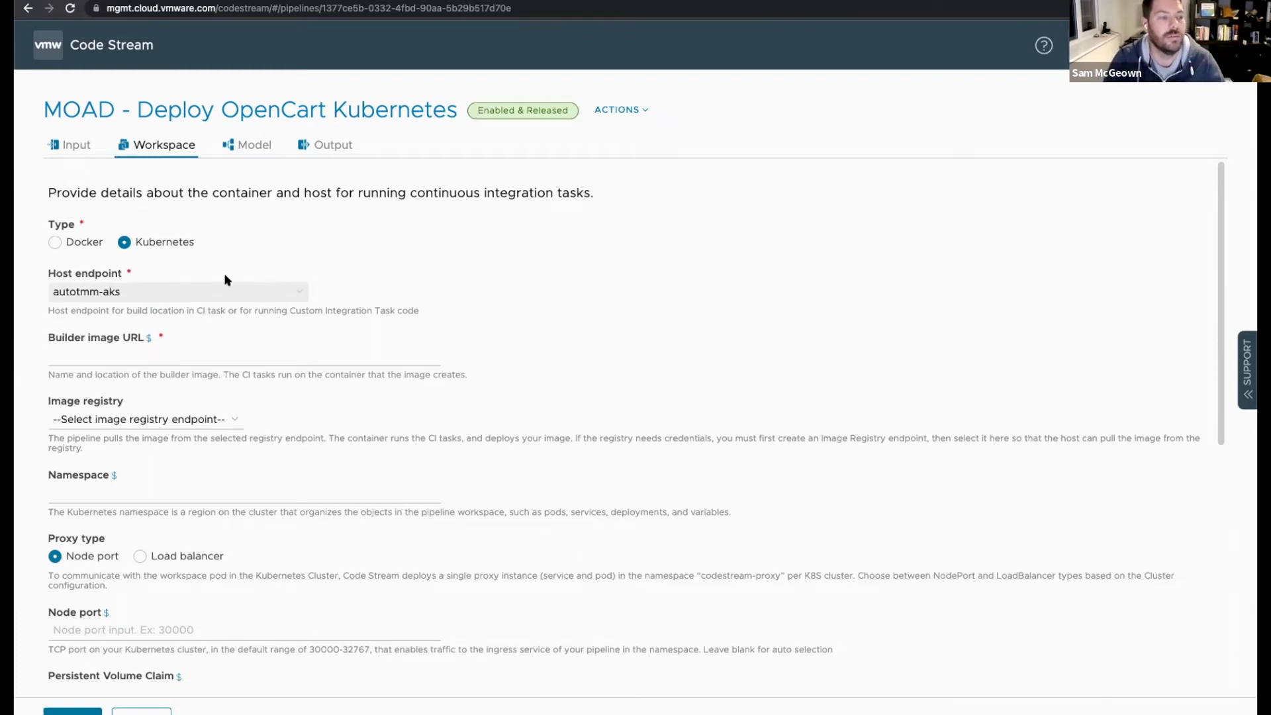
left_click(106, 301)
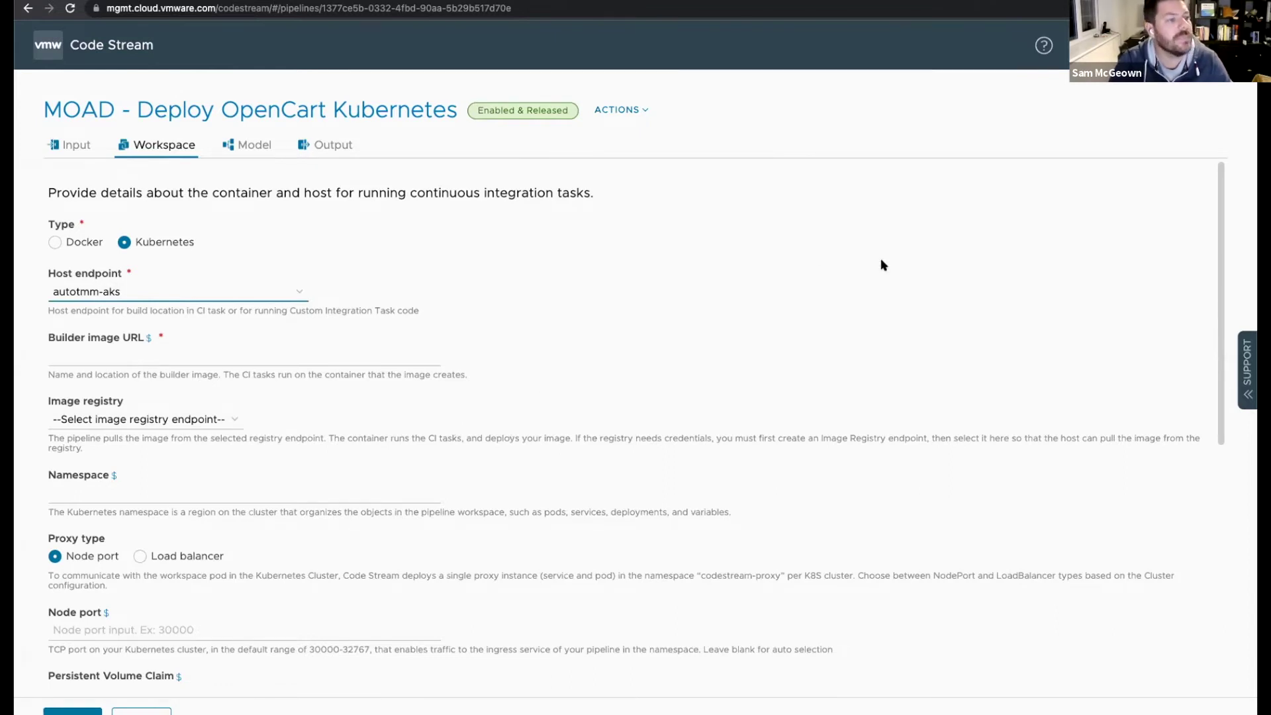
left_click(819, 243)
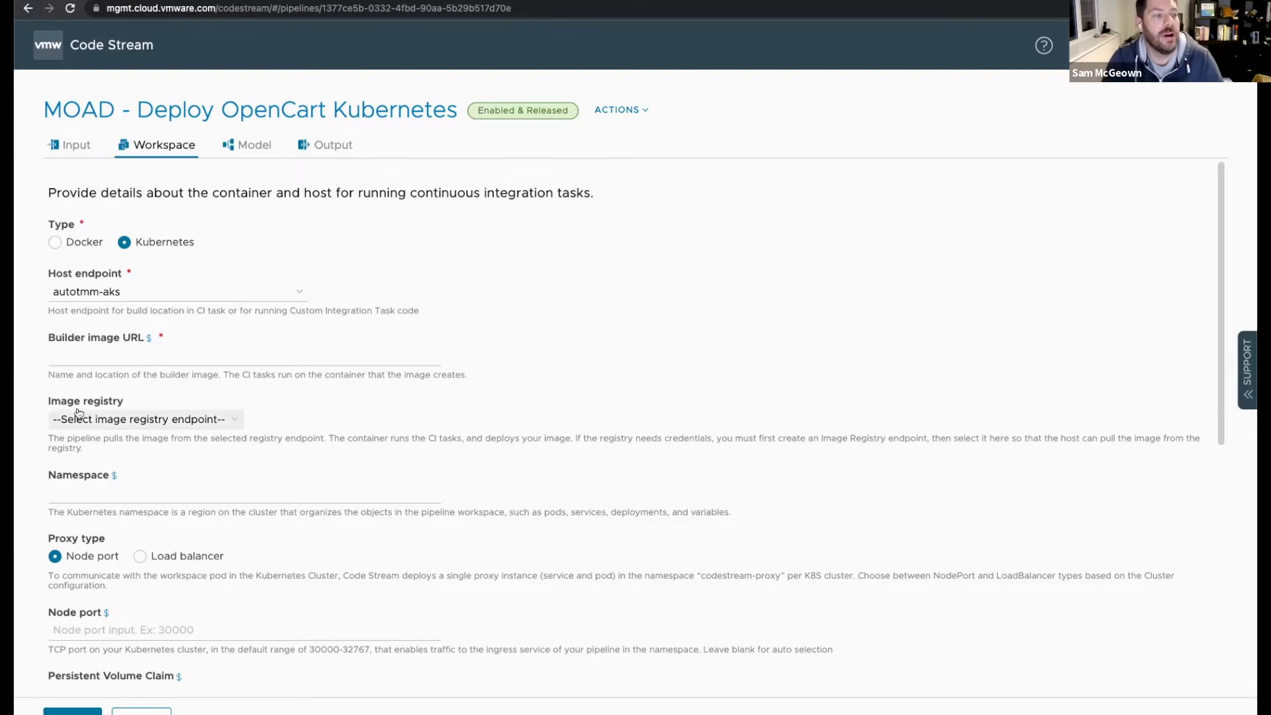
Examine the workspace's builder image URL field and the available image registry endpoints
left_click(72, 358)
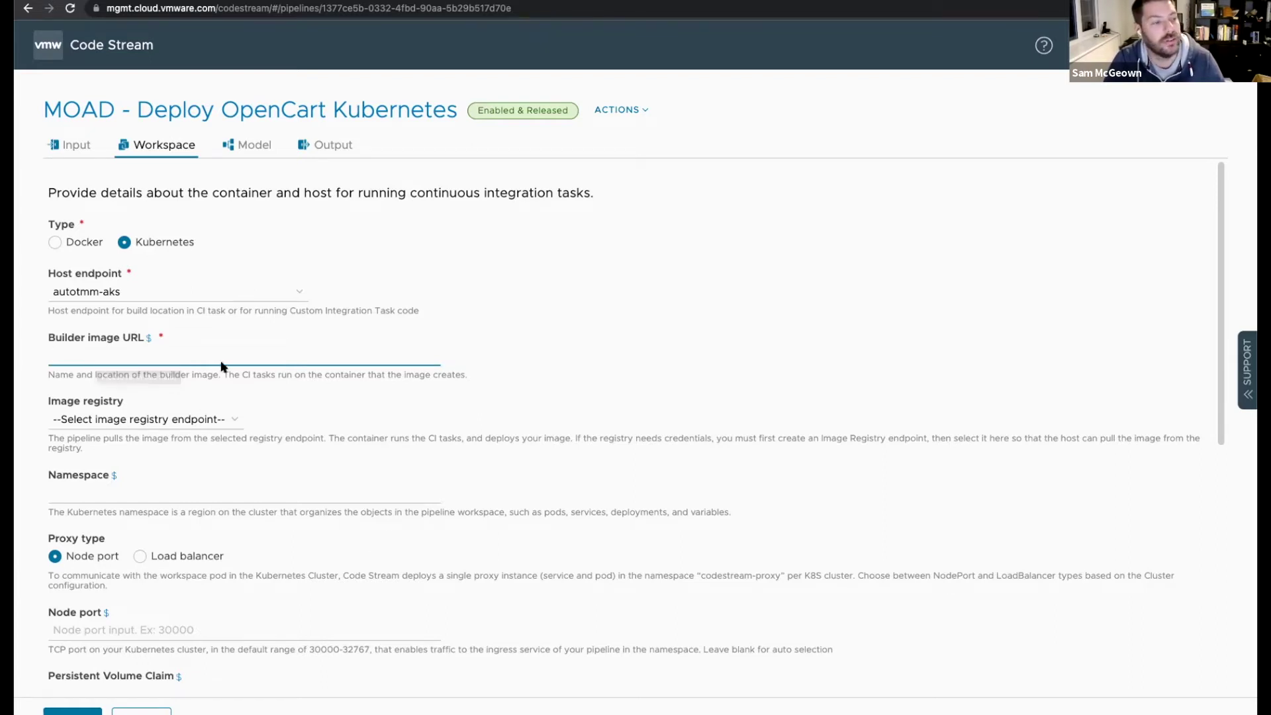
left_click(228, 421)
left_click(148, 459)
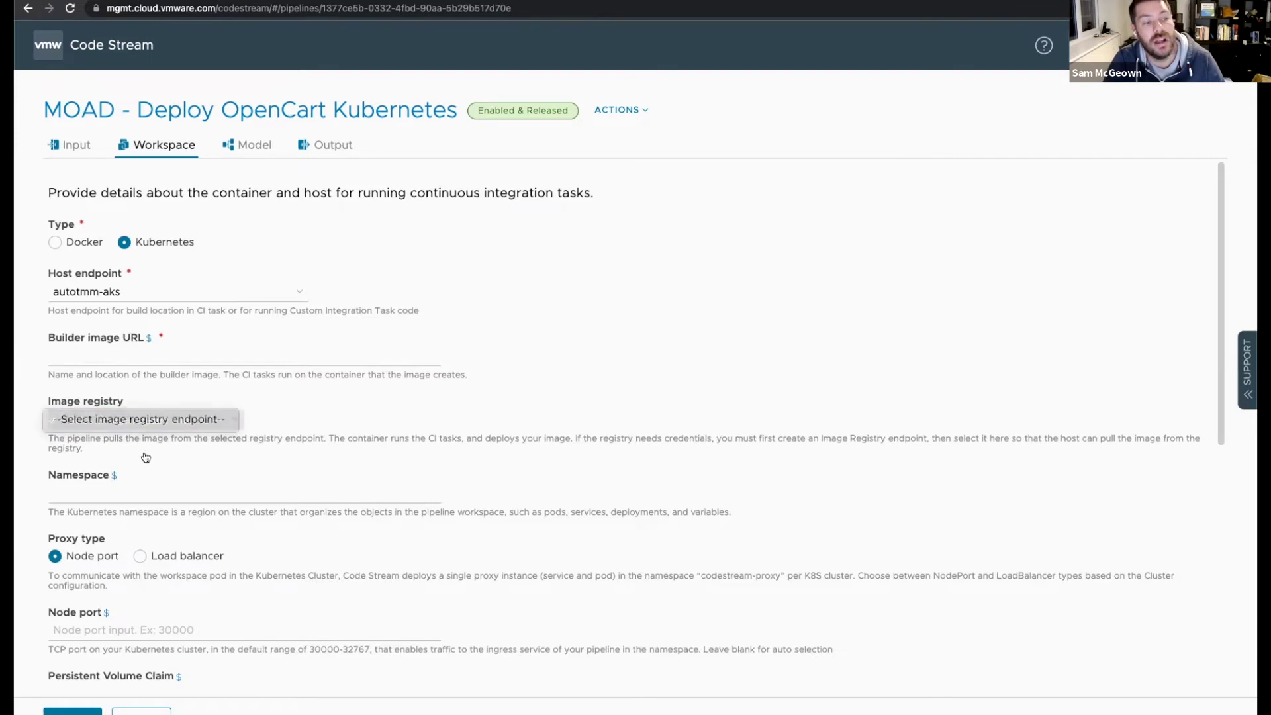
left_click(151, 420)
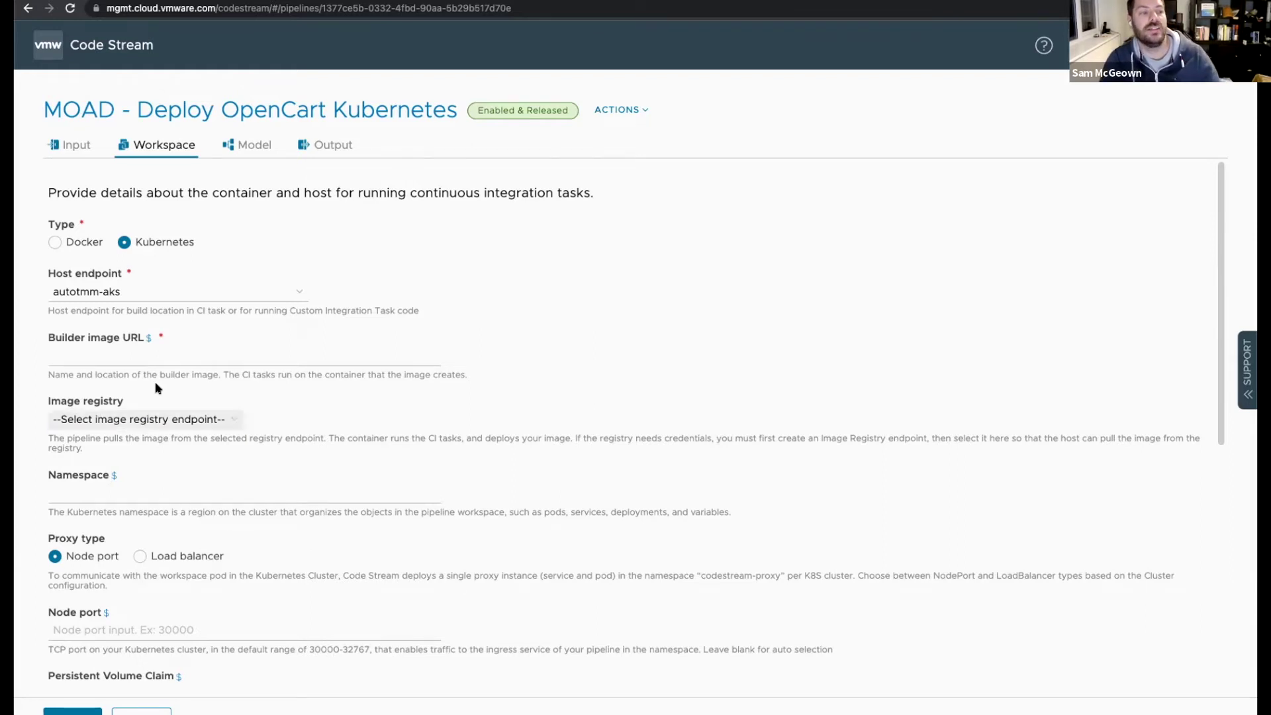
Examine the remaining Kubernetes workspace settings, from namespace and proxy type to resource limits and Git clone
scroll(193, 439, "down", 3)
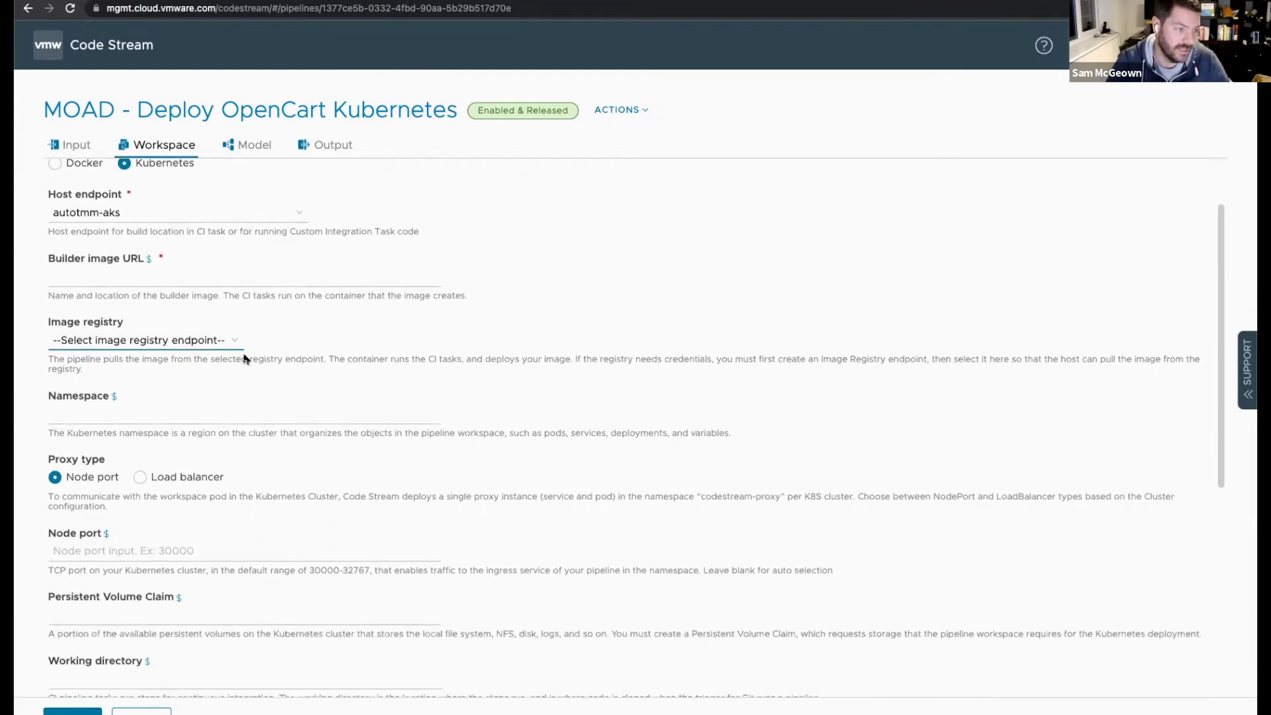
scroll(165, 330, "up", 1)
scroll(164, 330, "up", 2)
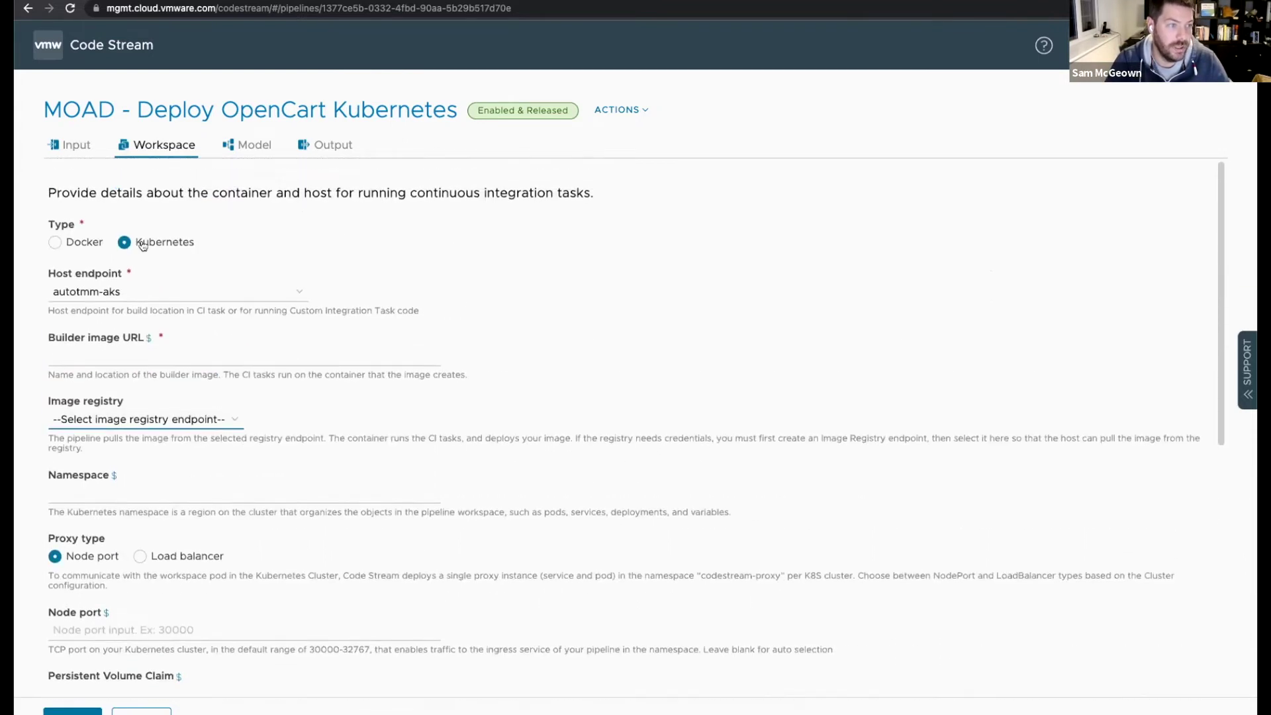
scroll(125, 489, "down", 2)
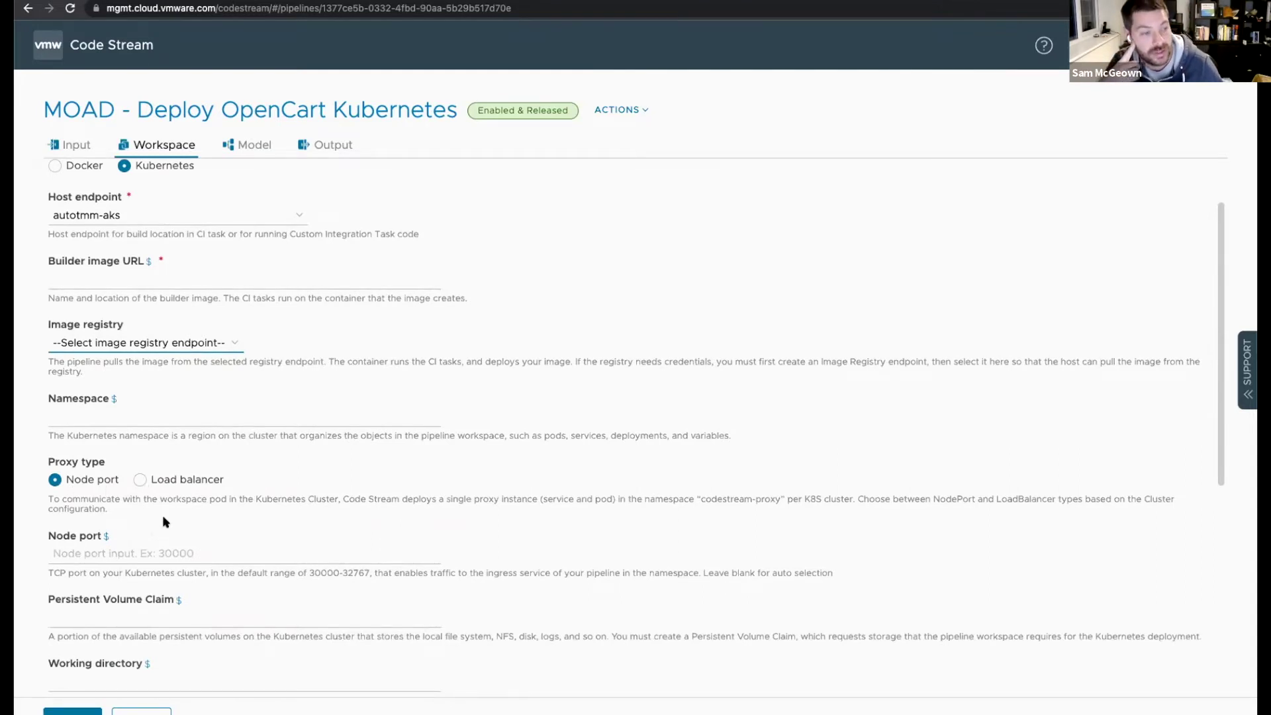
scroll(122, 512, "down", 1)
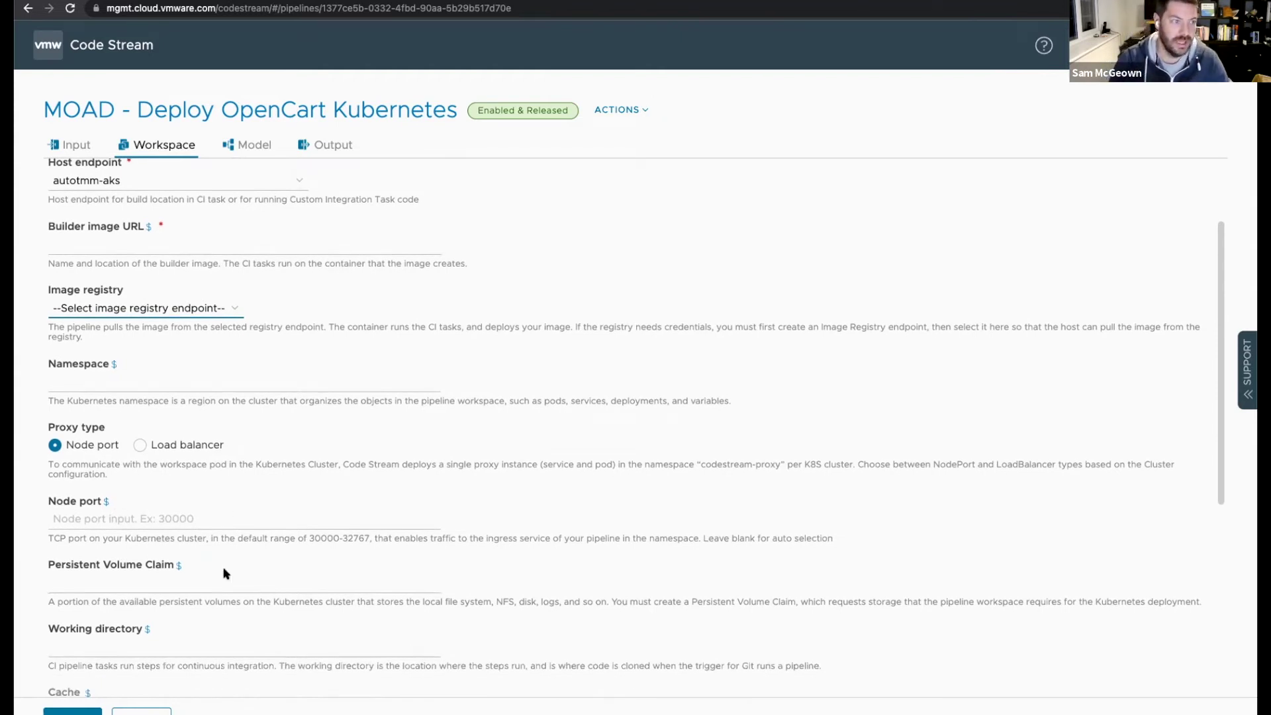
scroll(349, 361, "down", 6)
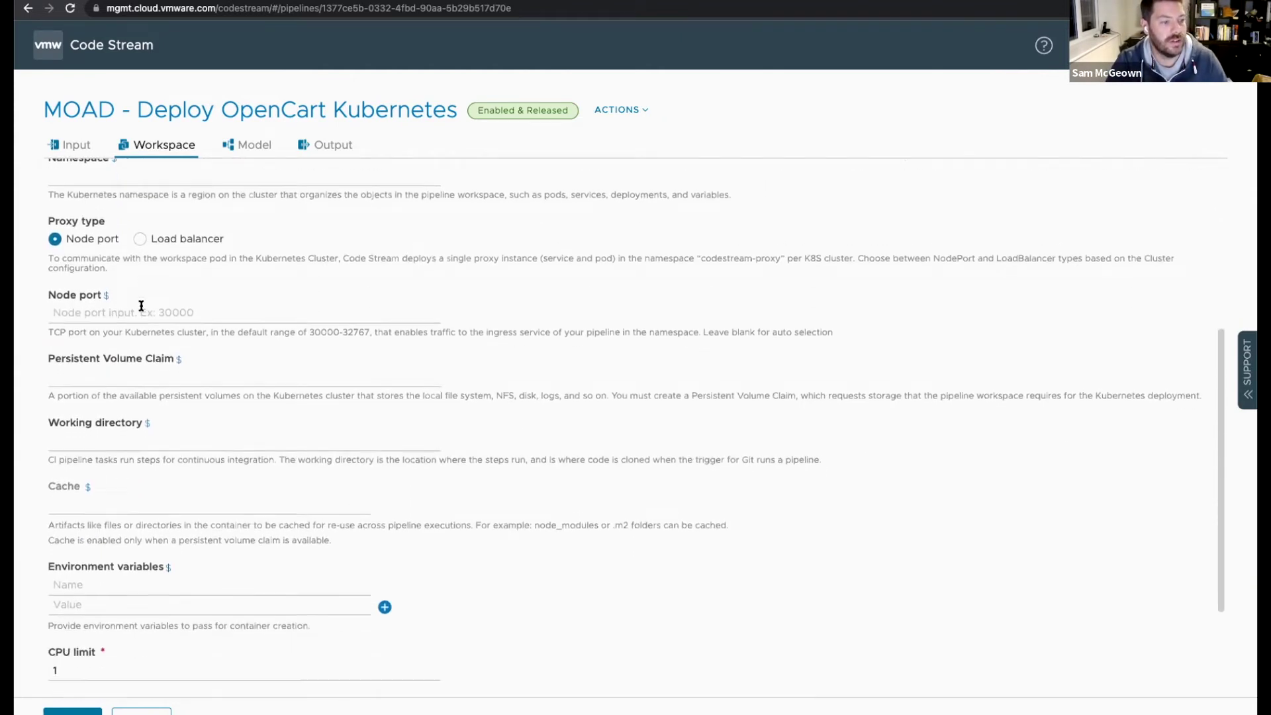
scroll(205, 316, "down", 2)
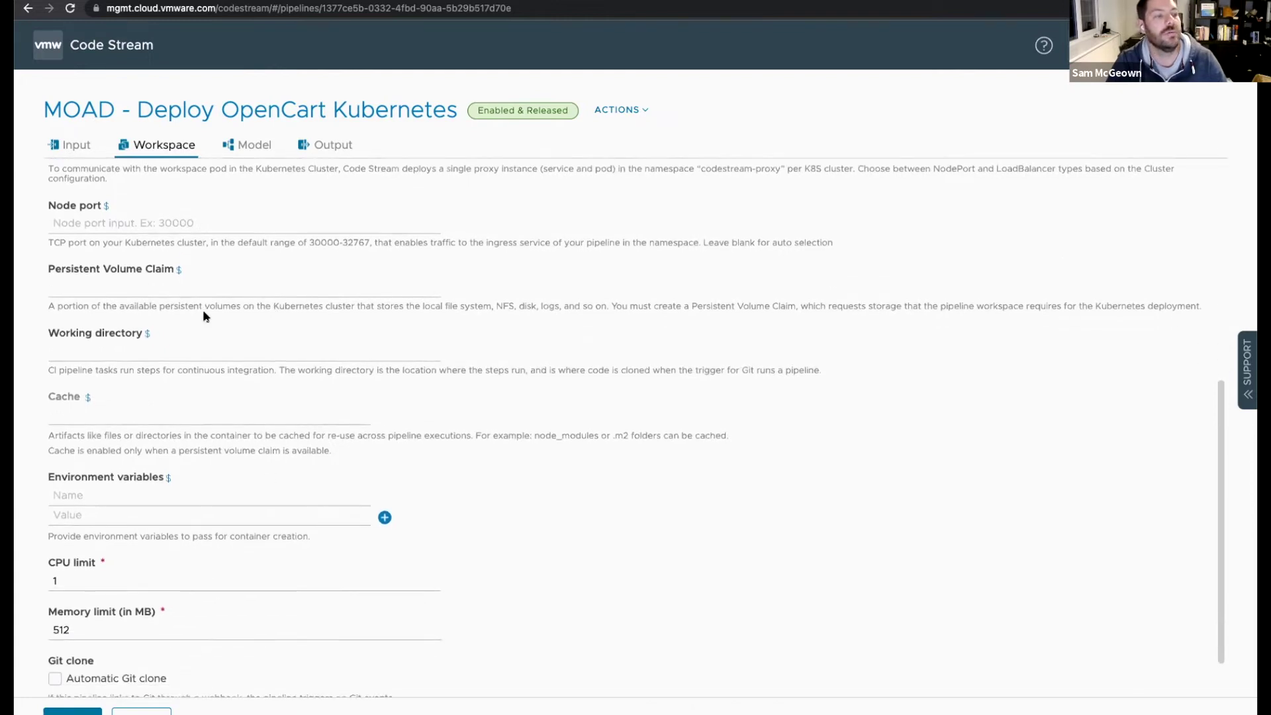
scroll(356, 460, "down", 2)
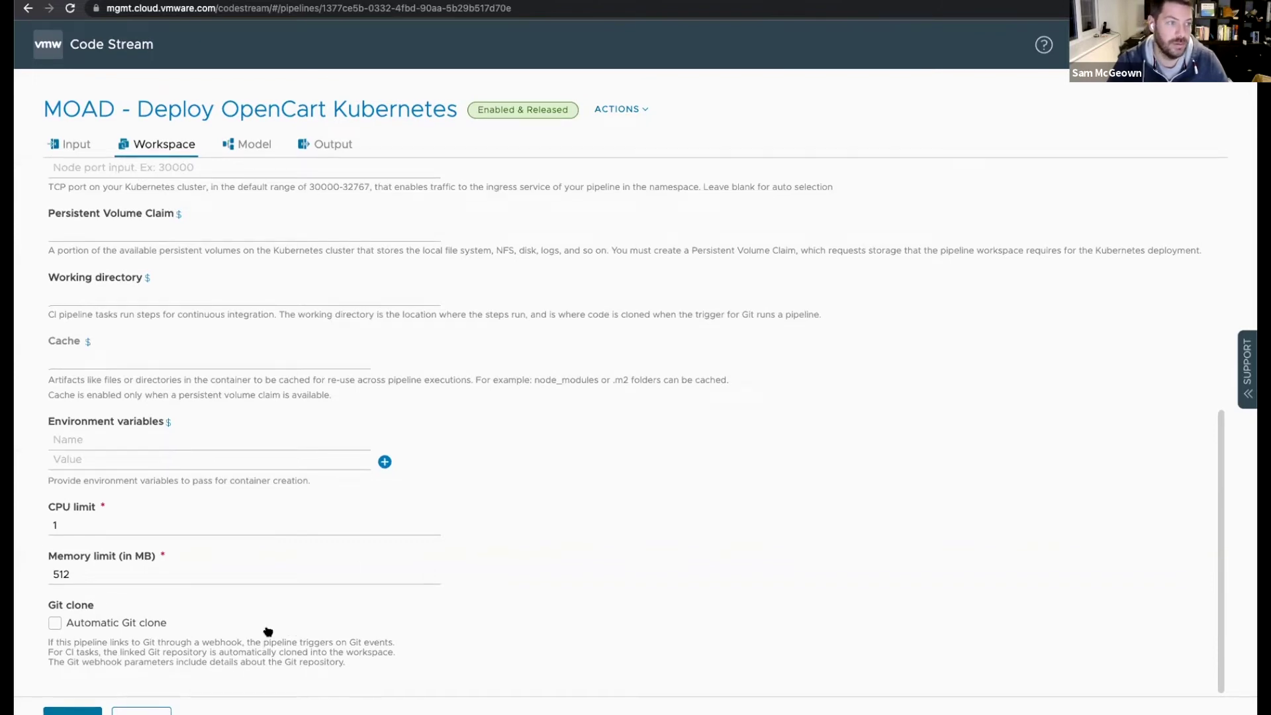
scroll(268, 631, "up", 2)
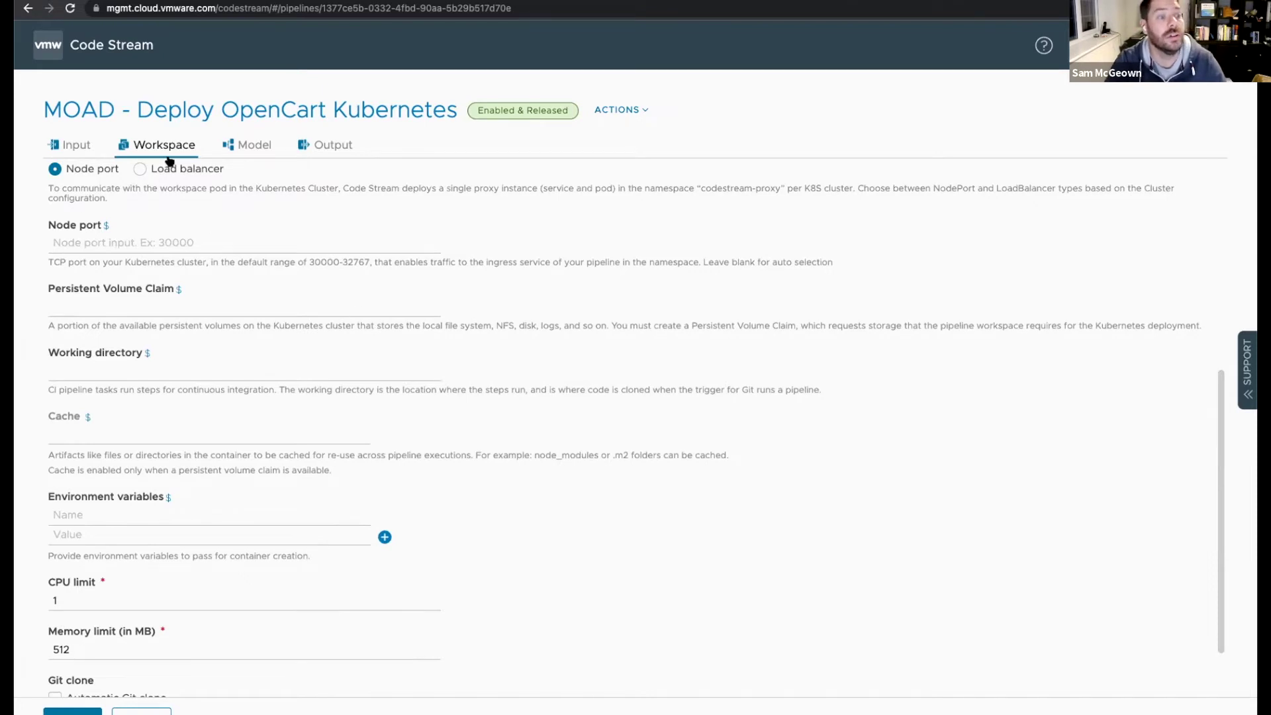
Return to the pipeline model, widen the canvas, and expand the palette of available task types
left_click(245, 145)
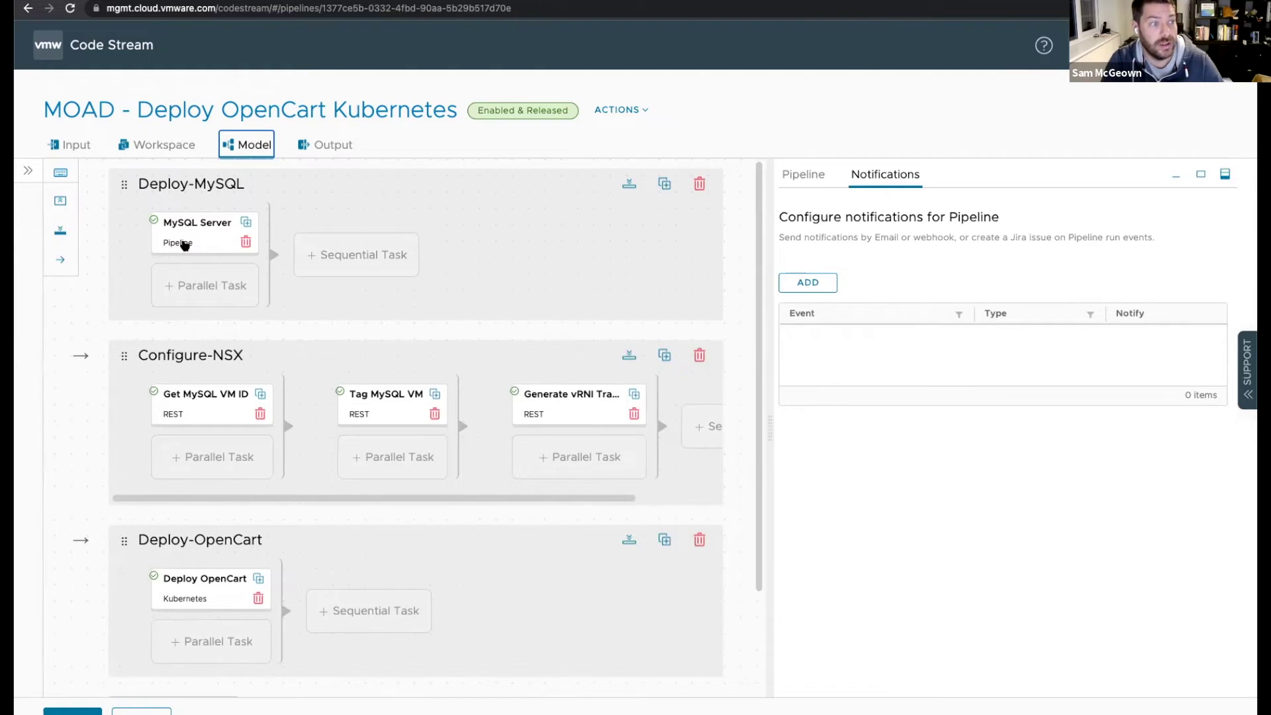
left_click_drag(762, 320, 937, 324)
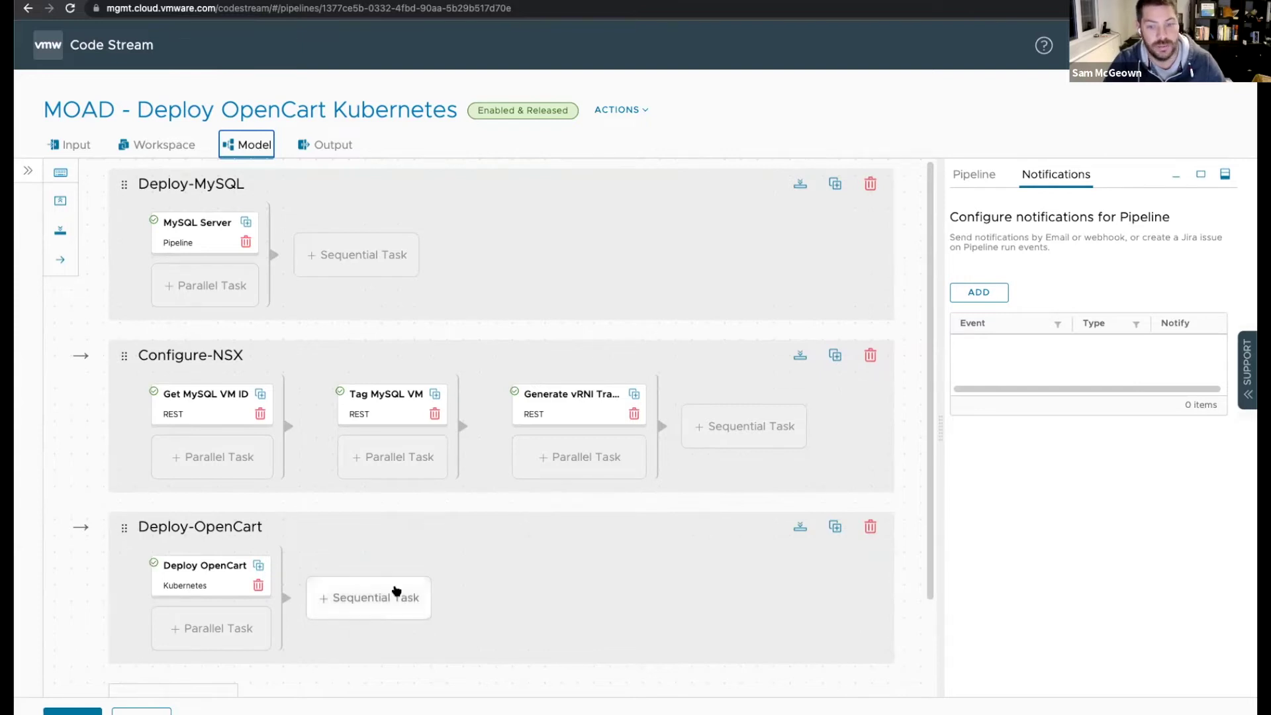
left_click(27, 171)
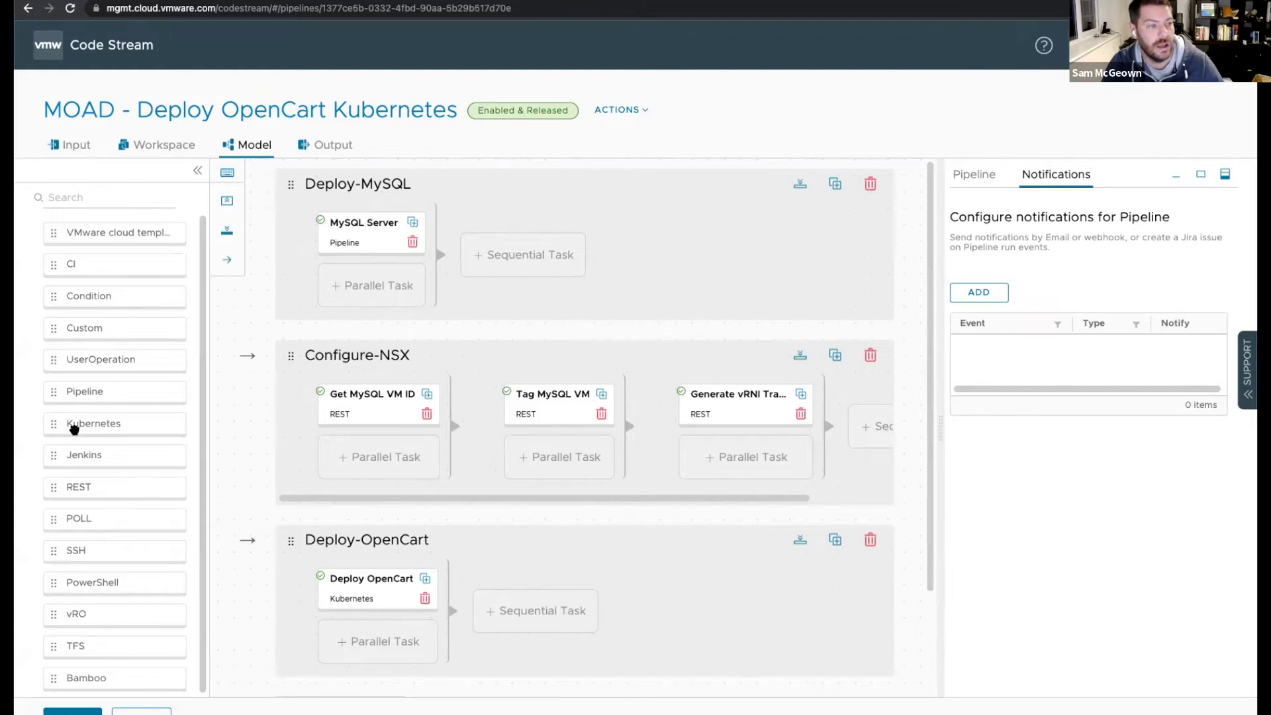
Open the Deploy OpenCart task in a wider details pane and look through its Kubernetes cluster and task type choices
left_click(351, 593)
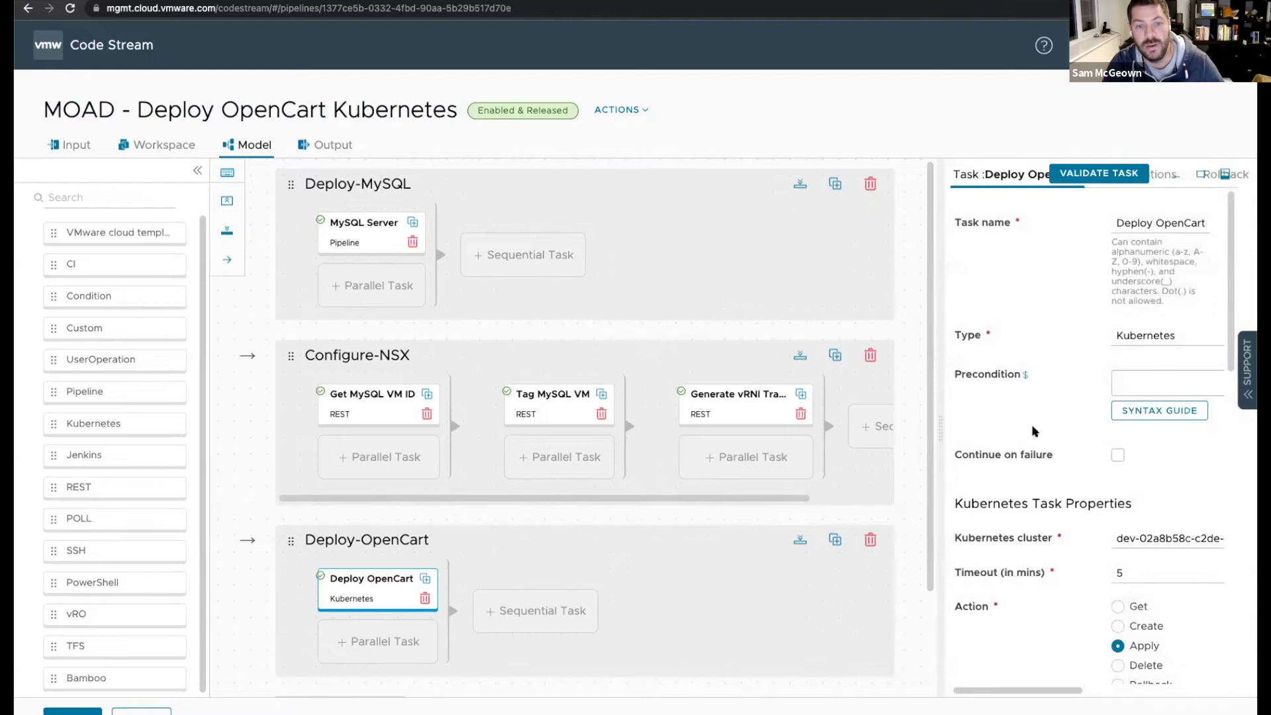
left_click(1164, 551)
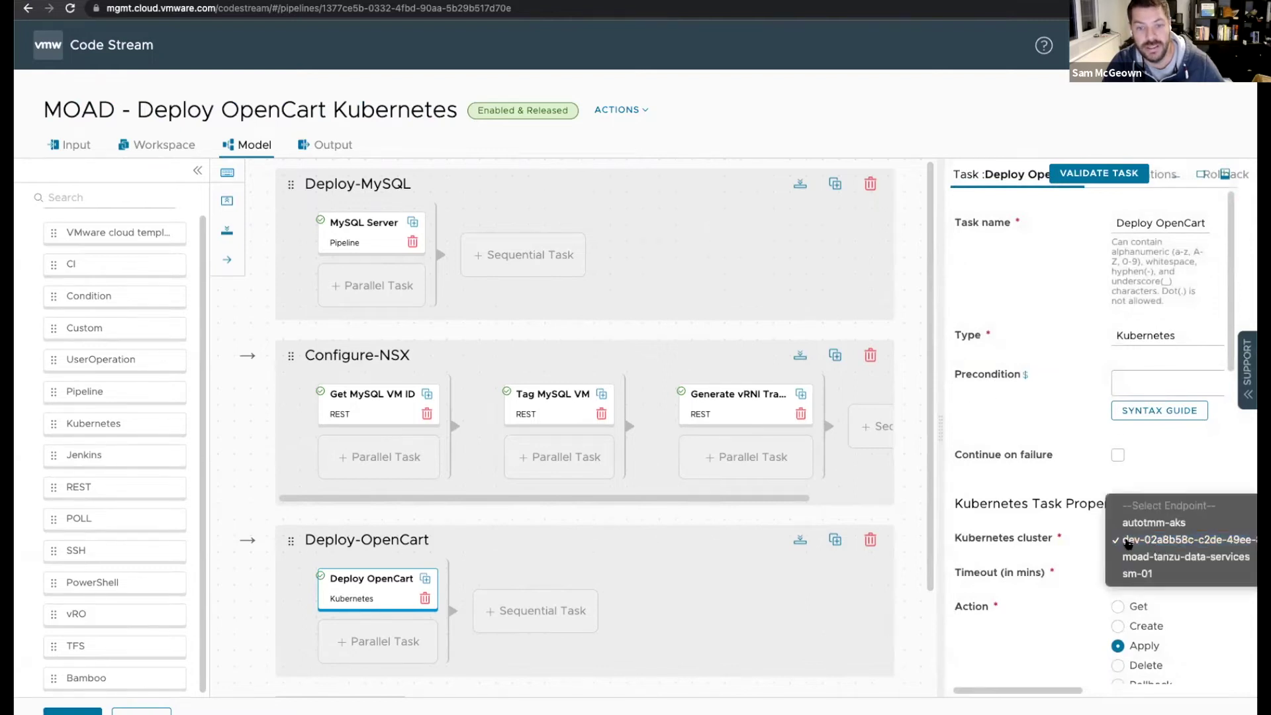
left_click(1163, 542)
left_click_drag(935, 458, 735, 431)
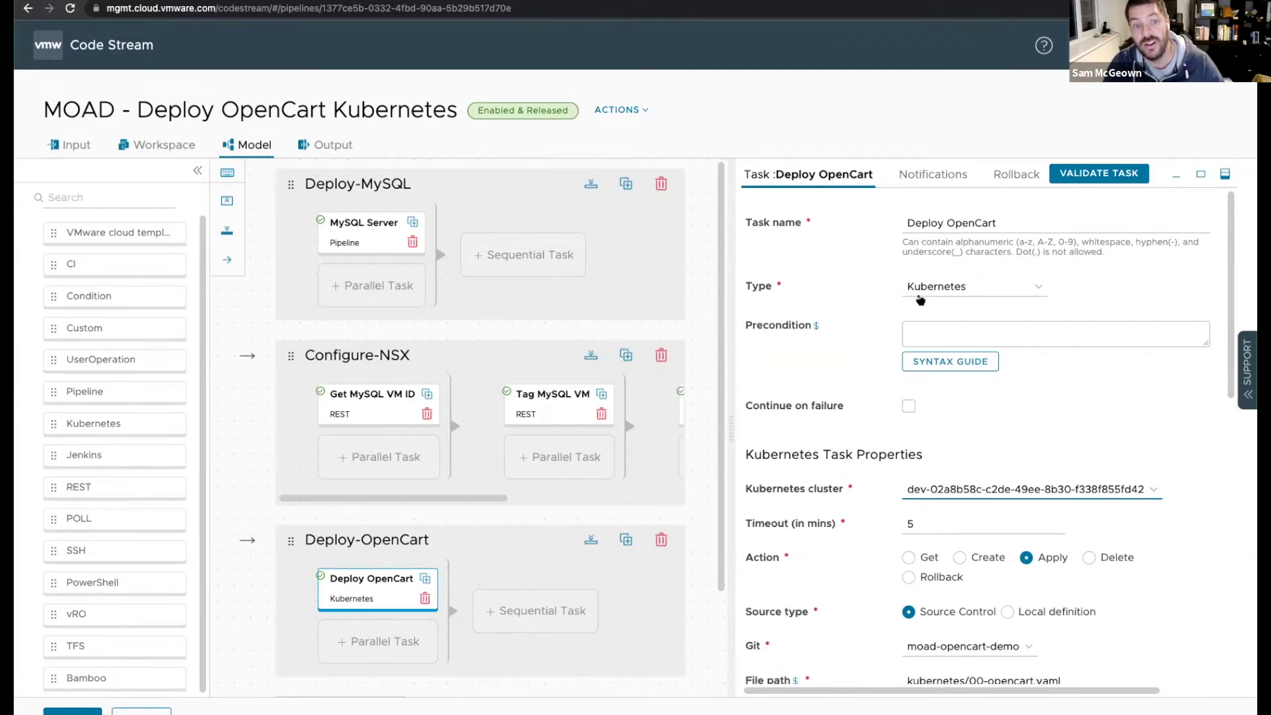
left_click(1016, 284)
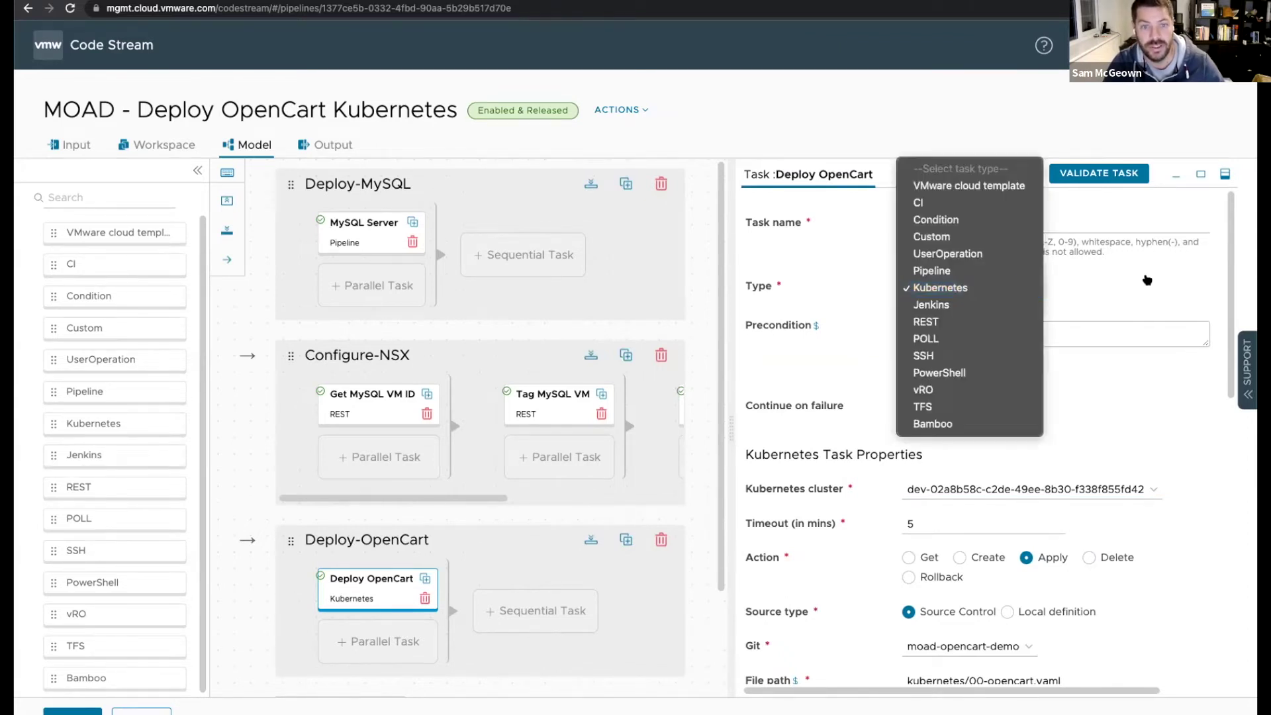
left_click(1017, 285)
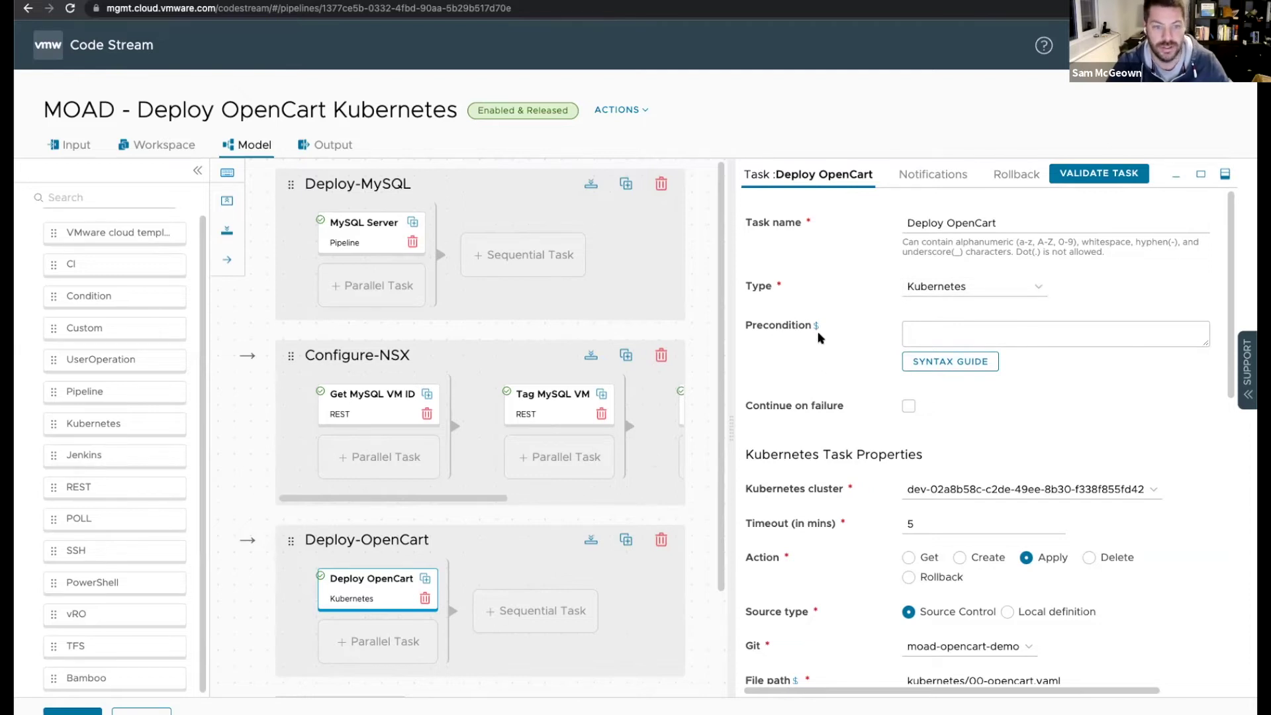
Review the Deploy OpenCart task's Kubernetes properties, including its action, Git source, file path and parameters
scroll(818, 348, "down", 1)
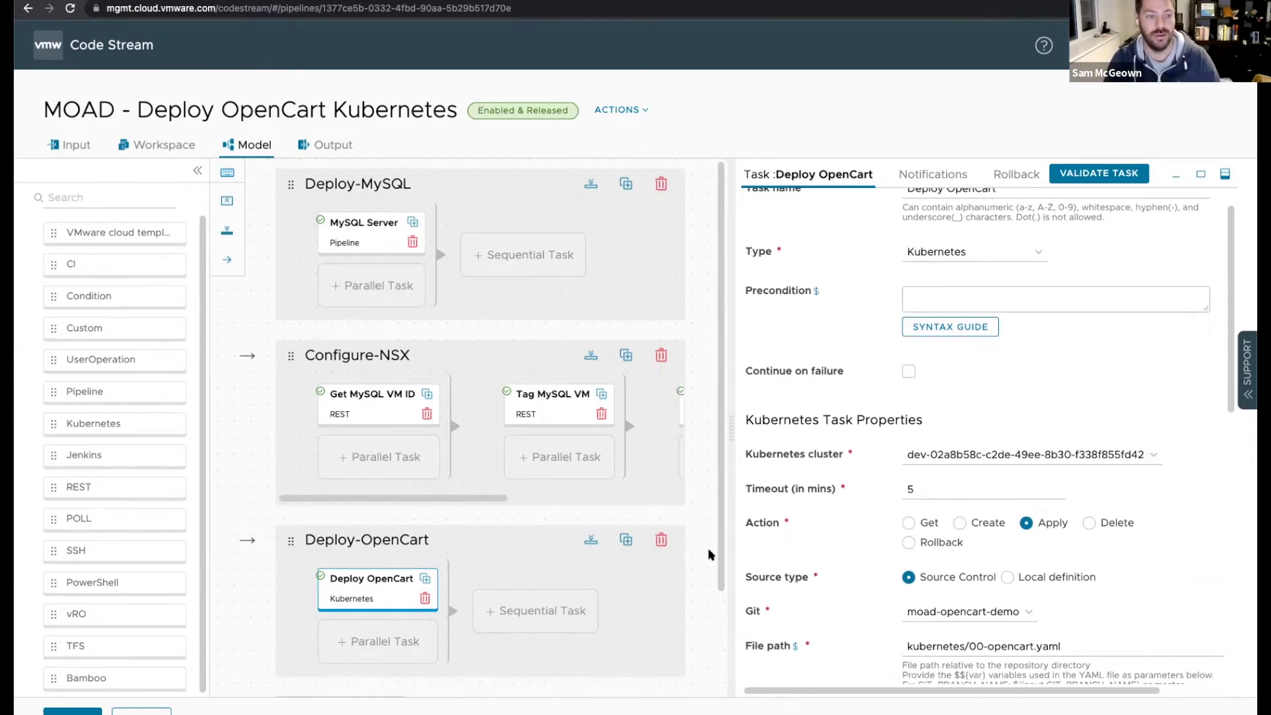
scroll(839, 391, "down", 6)
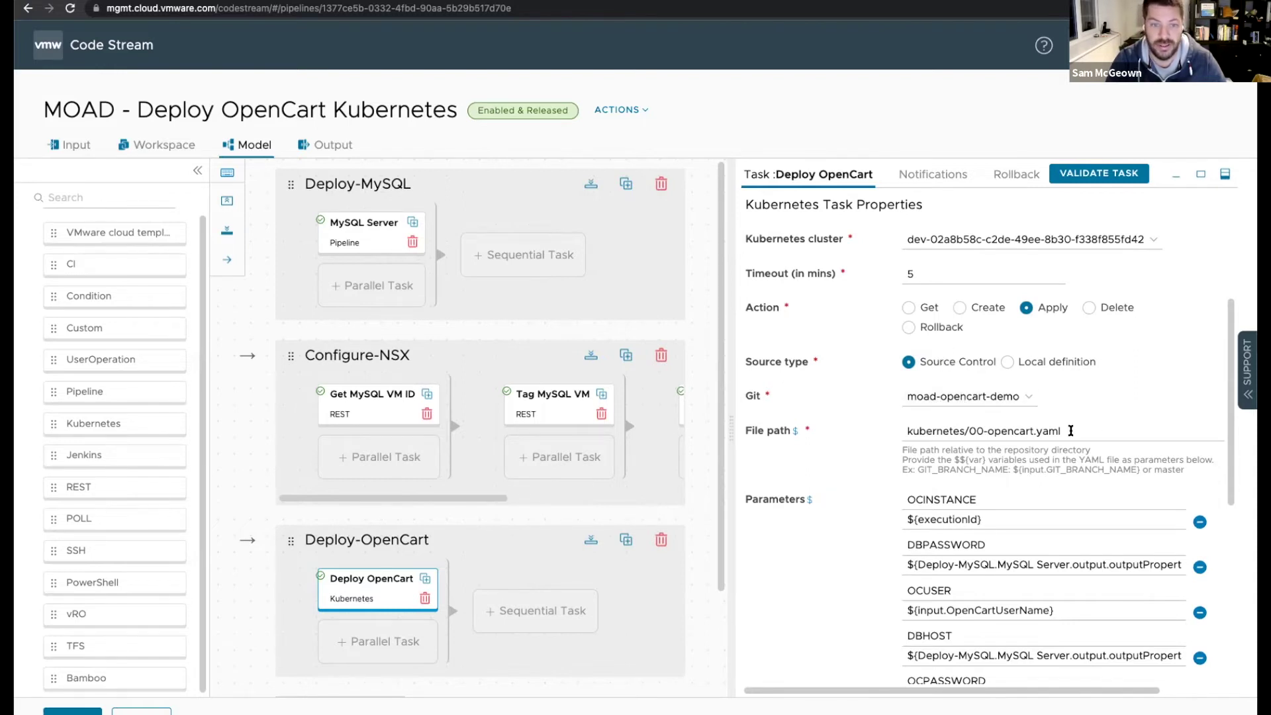
scroll(825, 444, "down", 3)
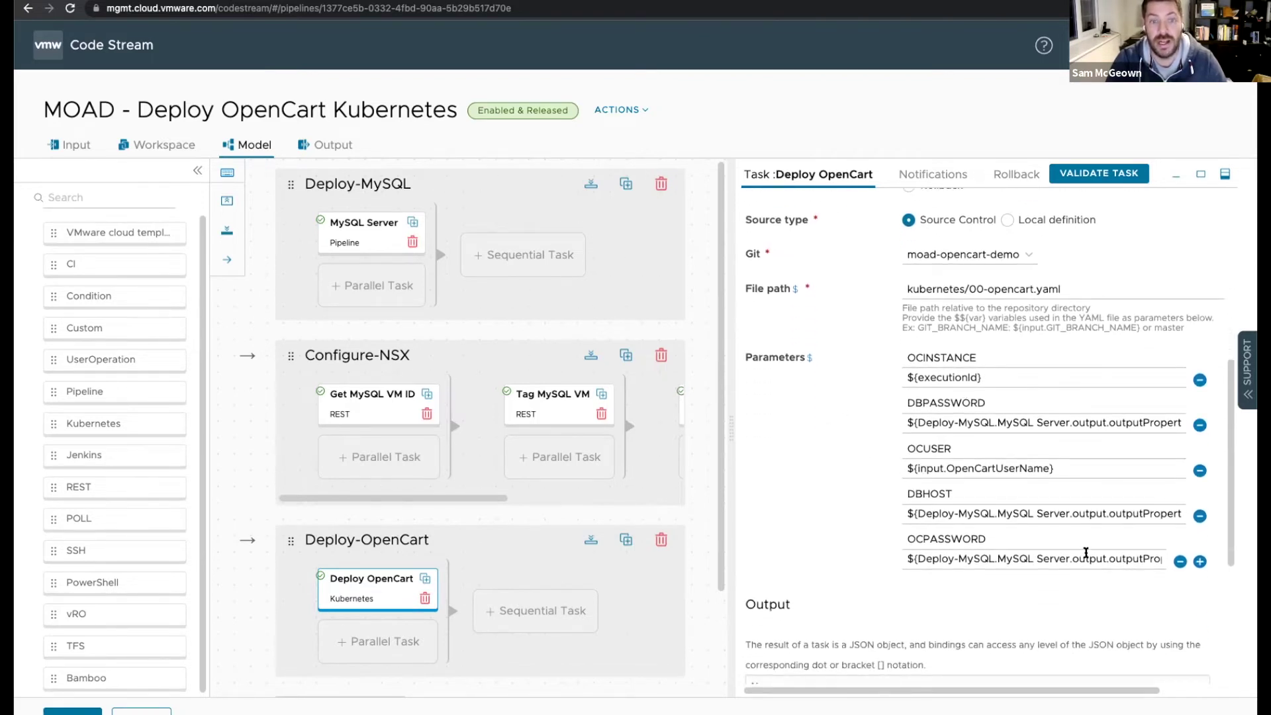
Look back over the Deploy OpenCart task's settings, from its parameters and Git file path up to the task name
scroll(912, 551, "up", 1)
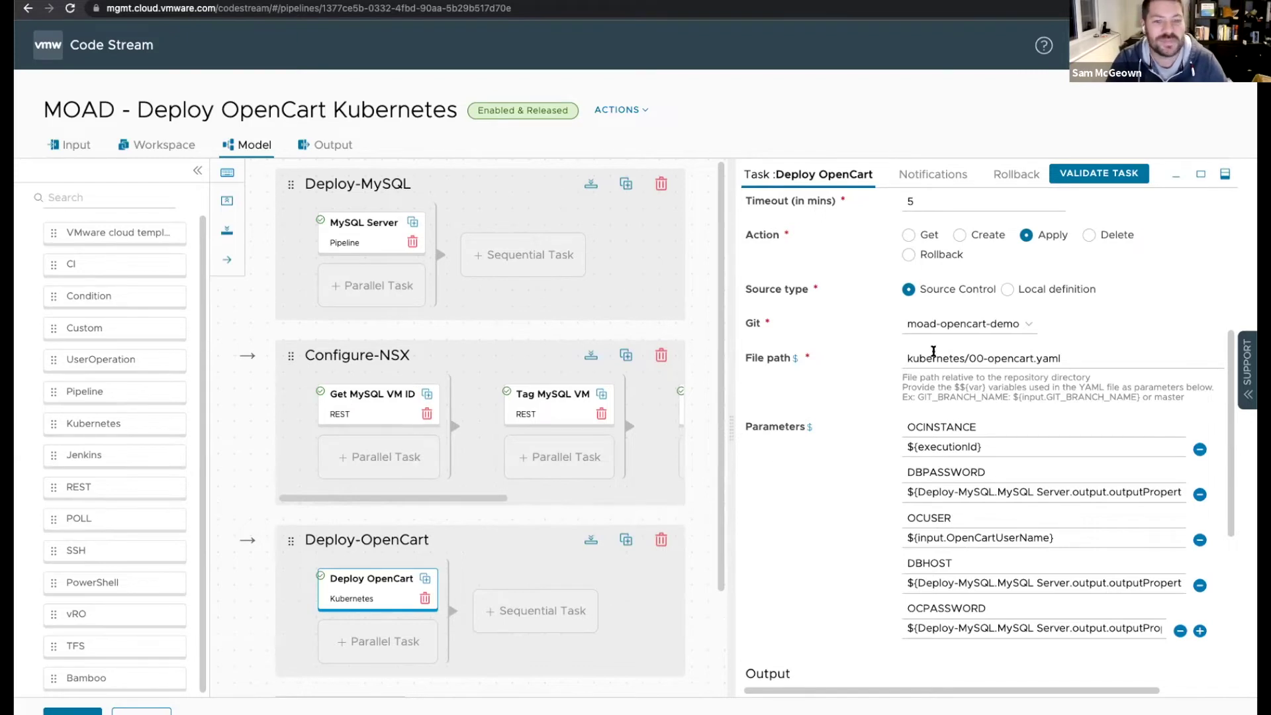
scroll(833, 430, "down", 2)
scroll(832, 428, "up", 5)
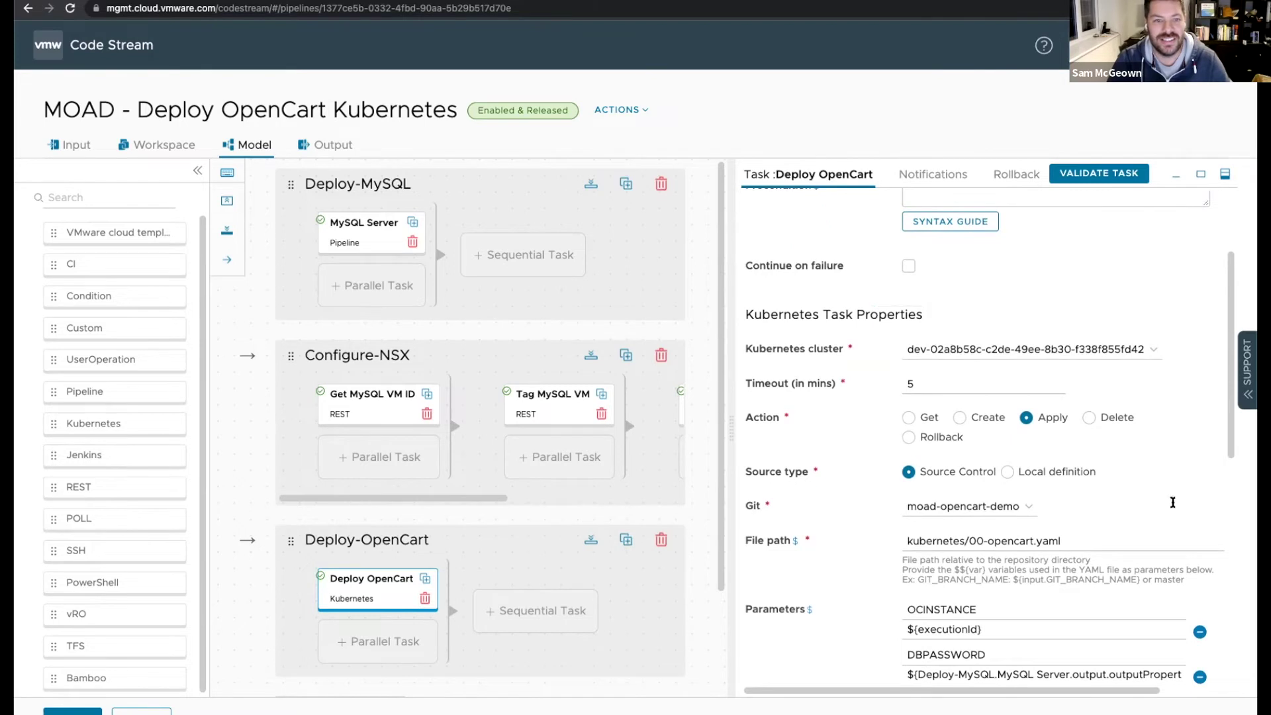
scroll(881, 307, "up", 3)
scroll(811, 461, "down", 2)
scroll(811, 461, "up", 2)
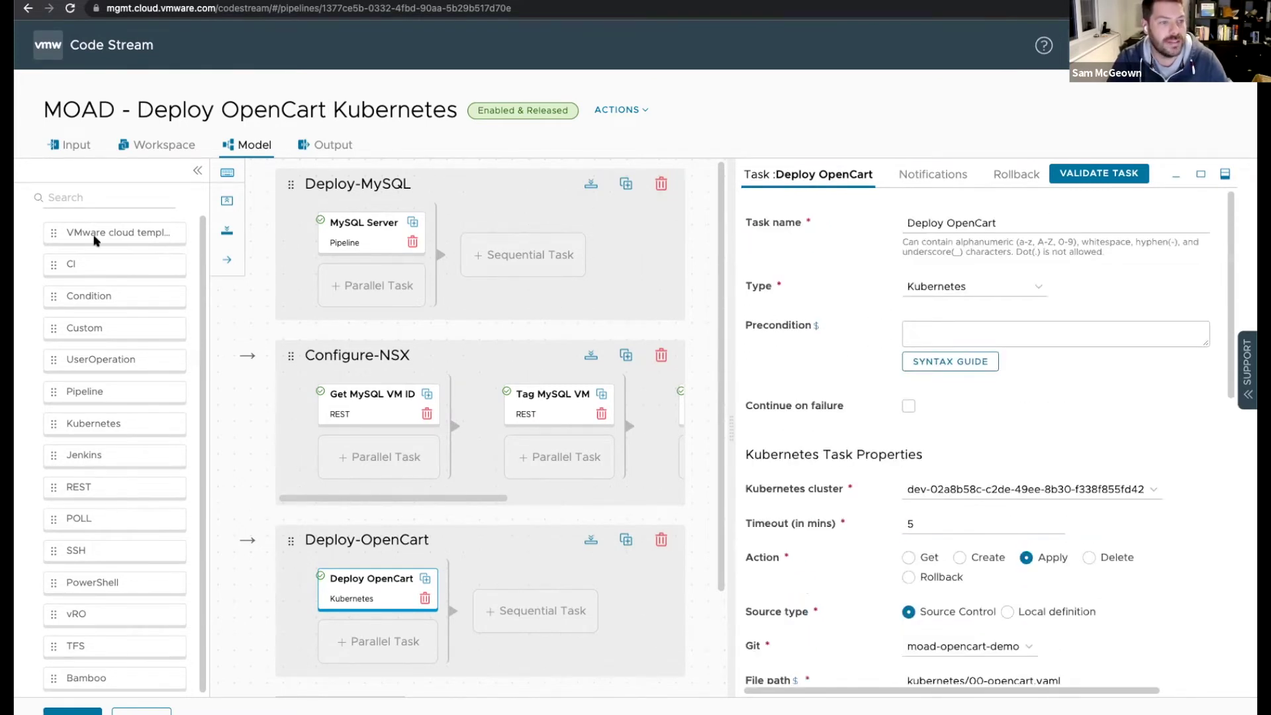
Open the MySQL Server task in the Deploy-MySQL stage and review its pipeline details, input values and output properties
left_click(366, 225)
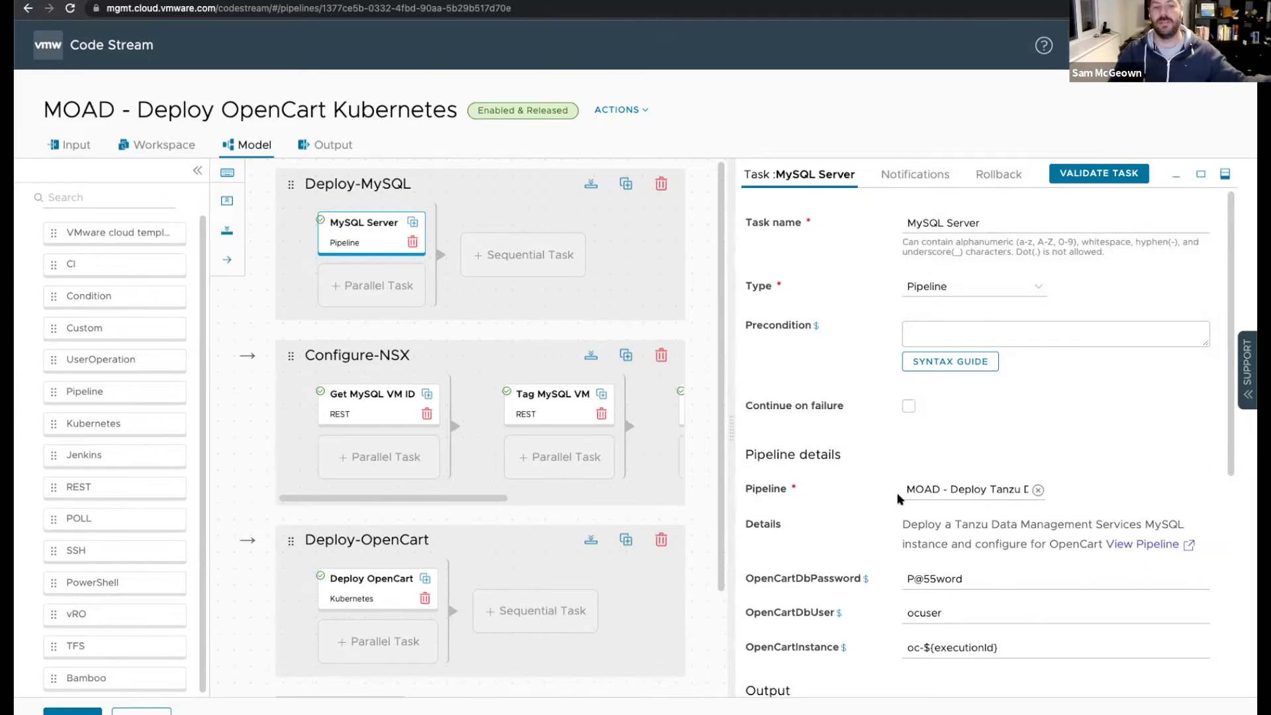
scroll(814, 471, "down", 3)
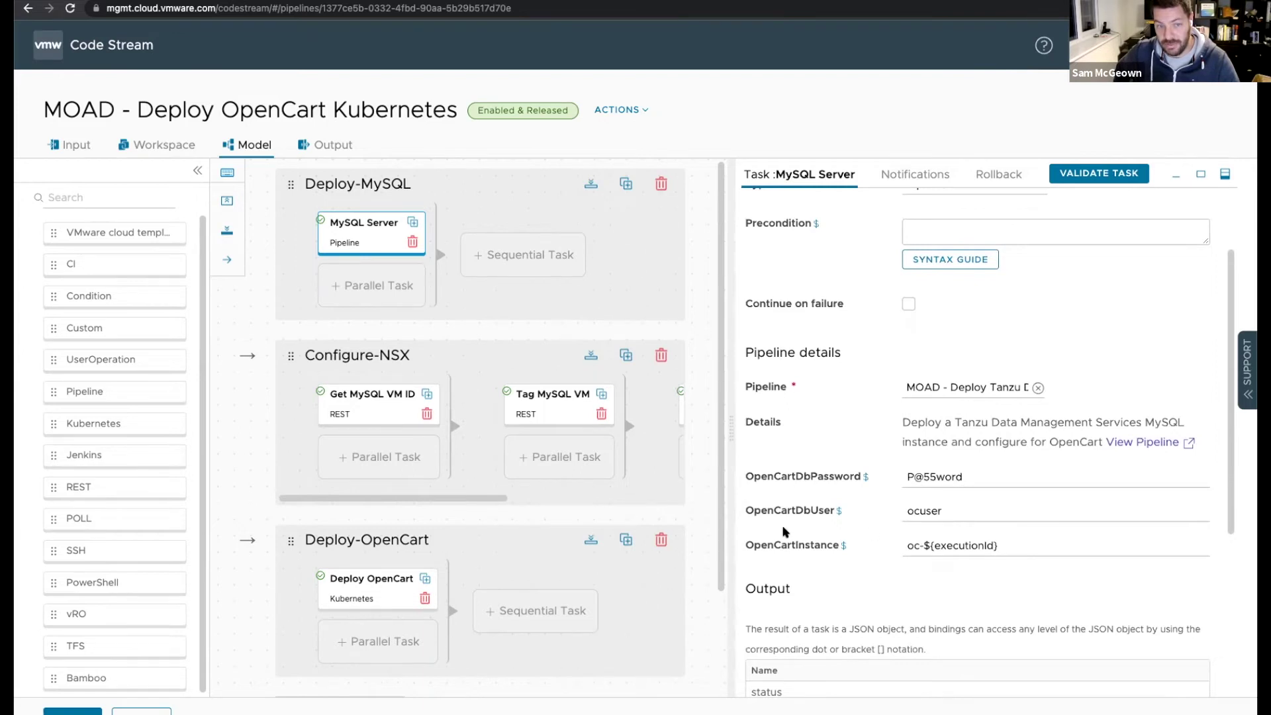
scroll(921, 538, "down", 2)
scroll(921, 538, "down", 5)
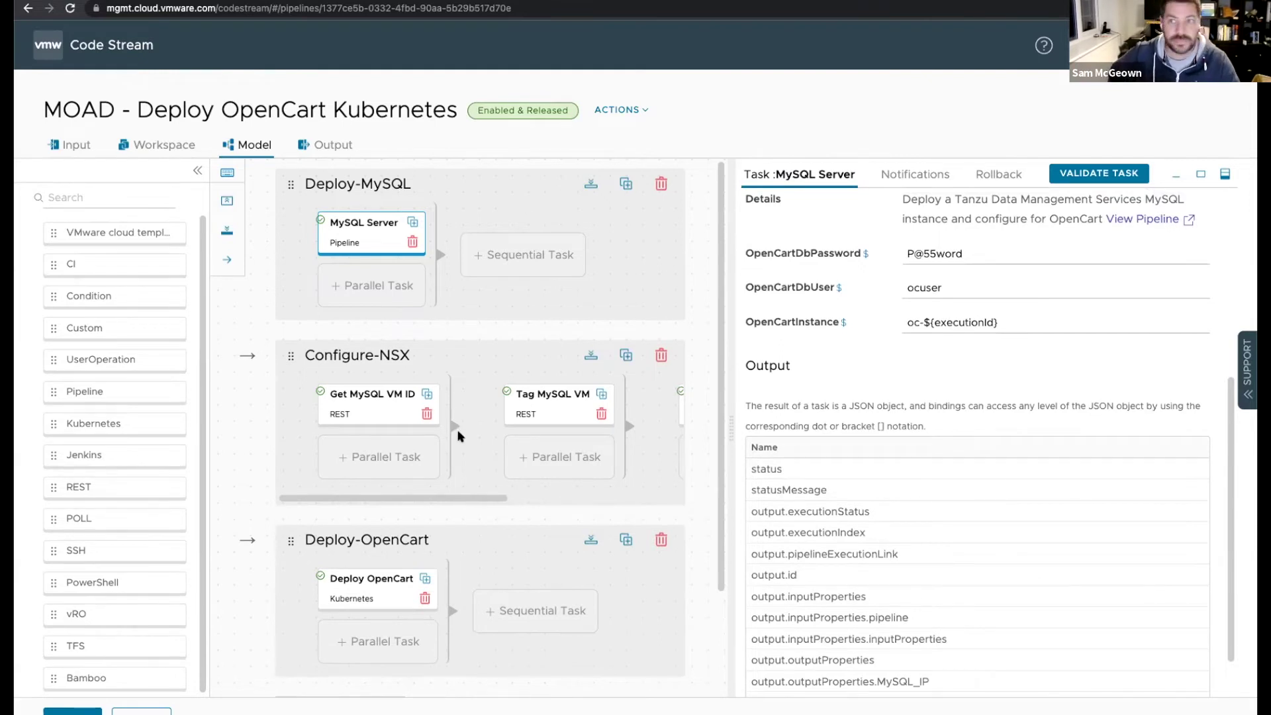
Inspect the Get MySQL VM ID task's REST request, including the available actions, the variable in its URL, headers and outputs
left_click(345, 415)
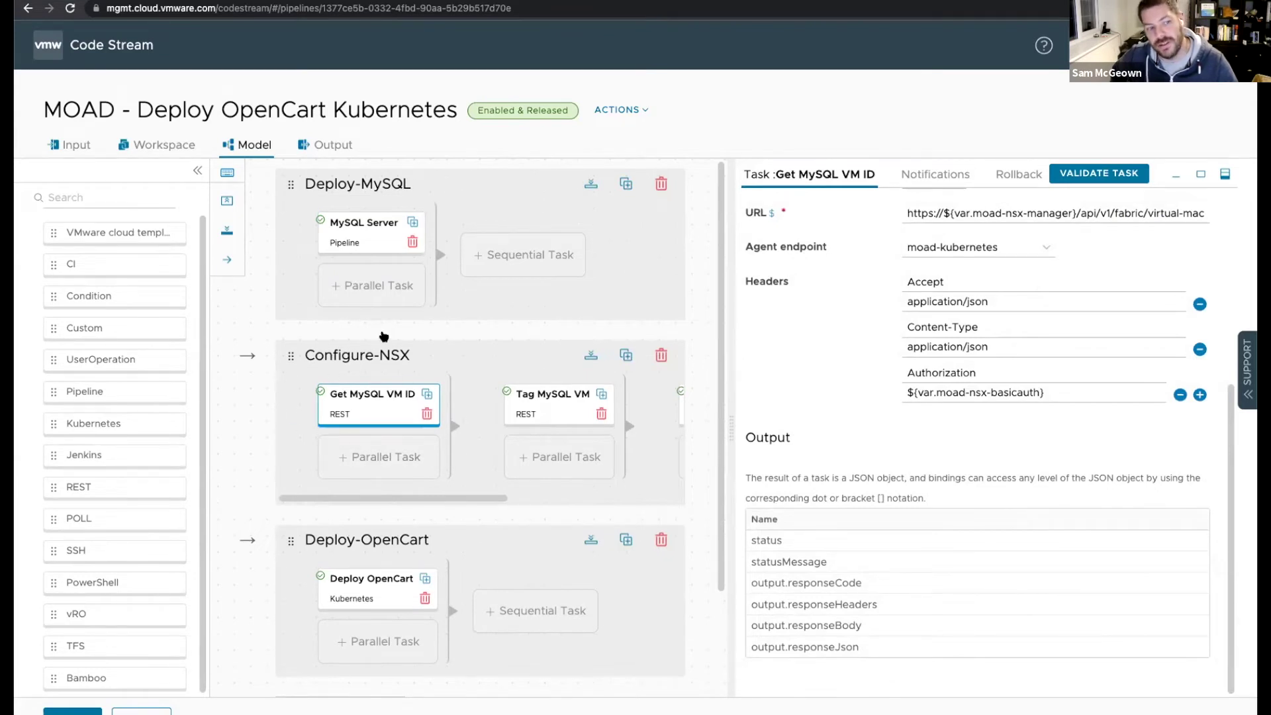
scroll(825, 383, "up", 5)
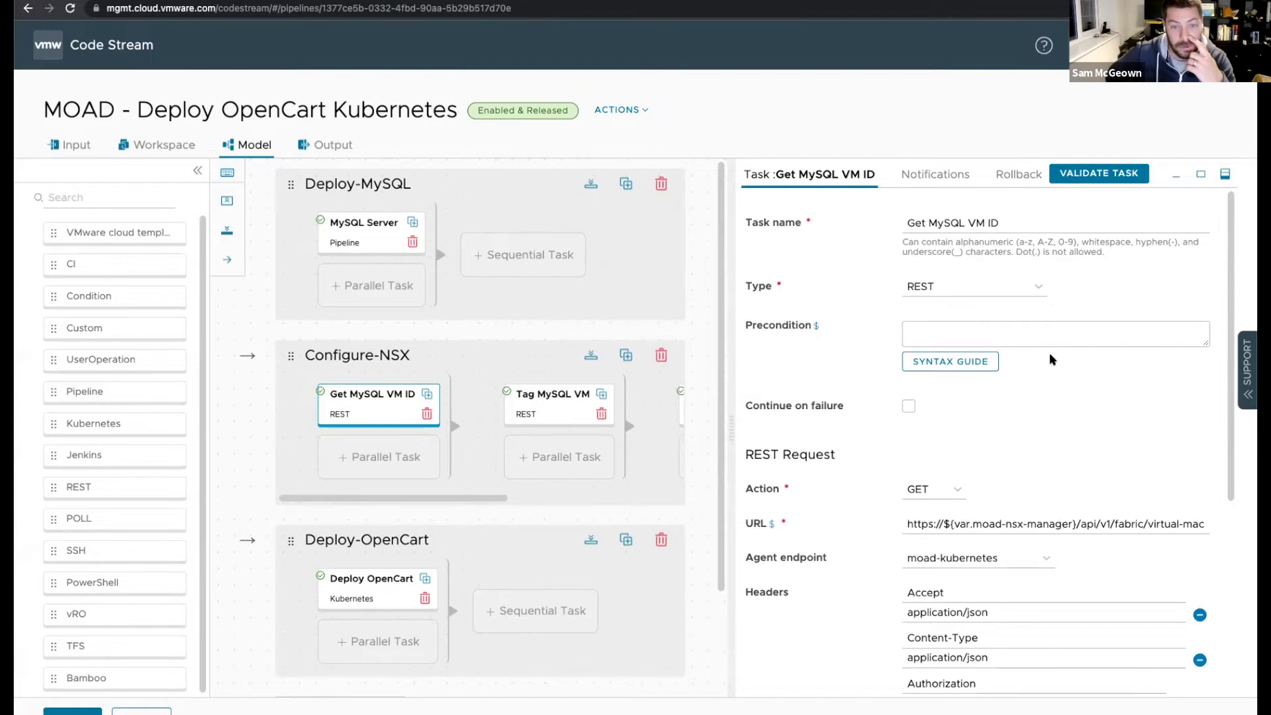
scroll(1066, 429, "down", 2)
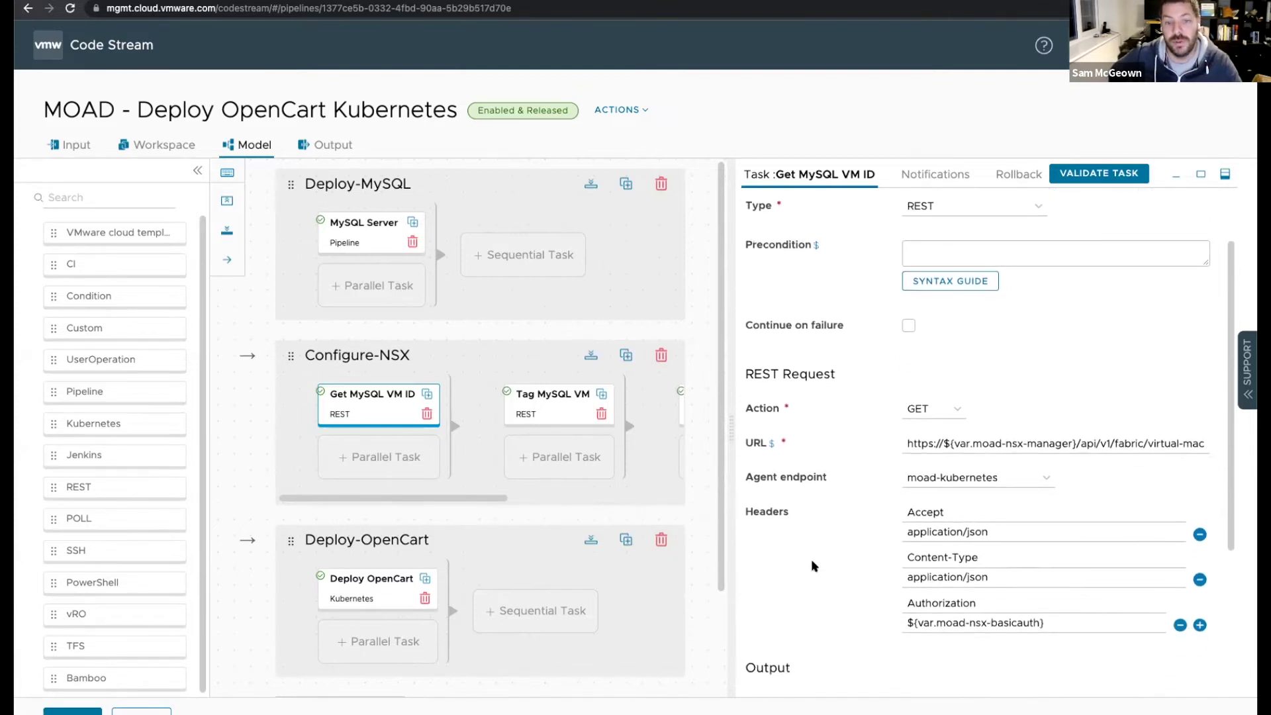
left_click(922, 408)
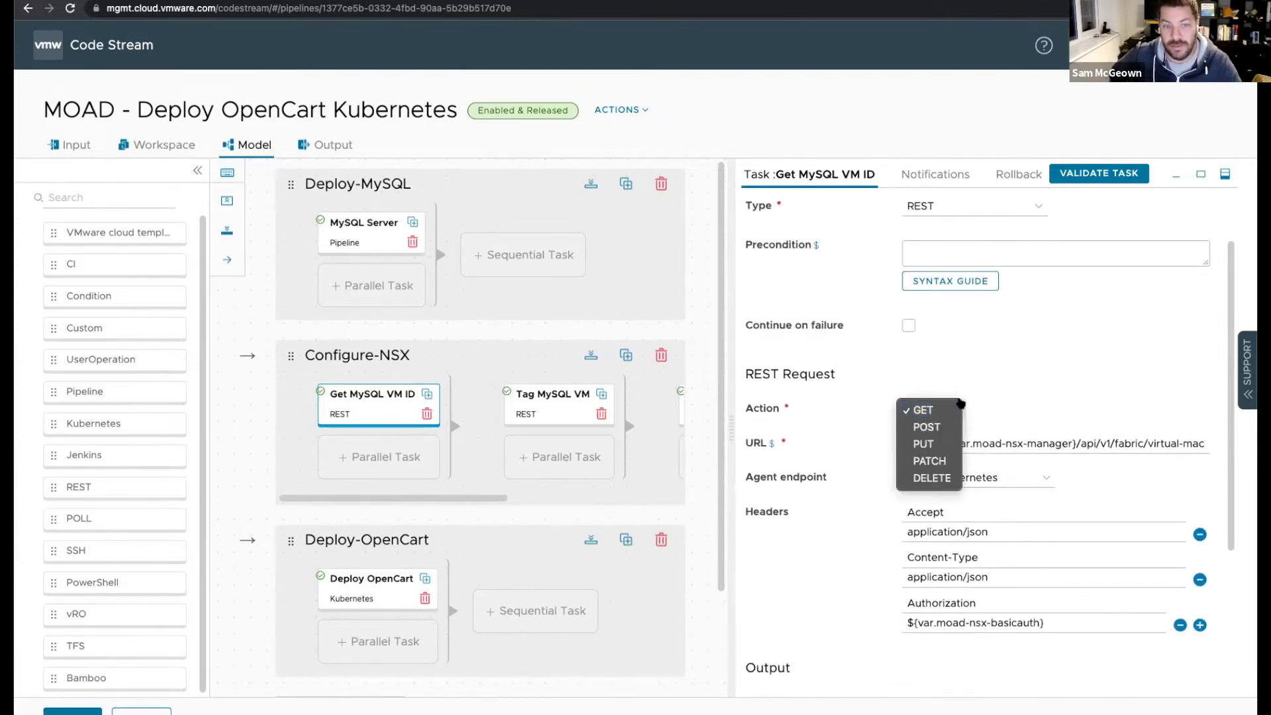
left_click(1081, 371)
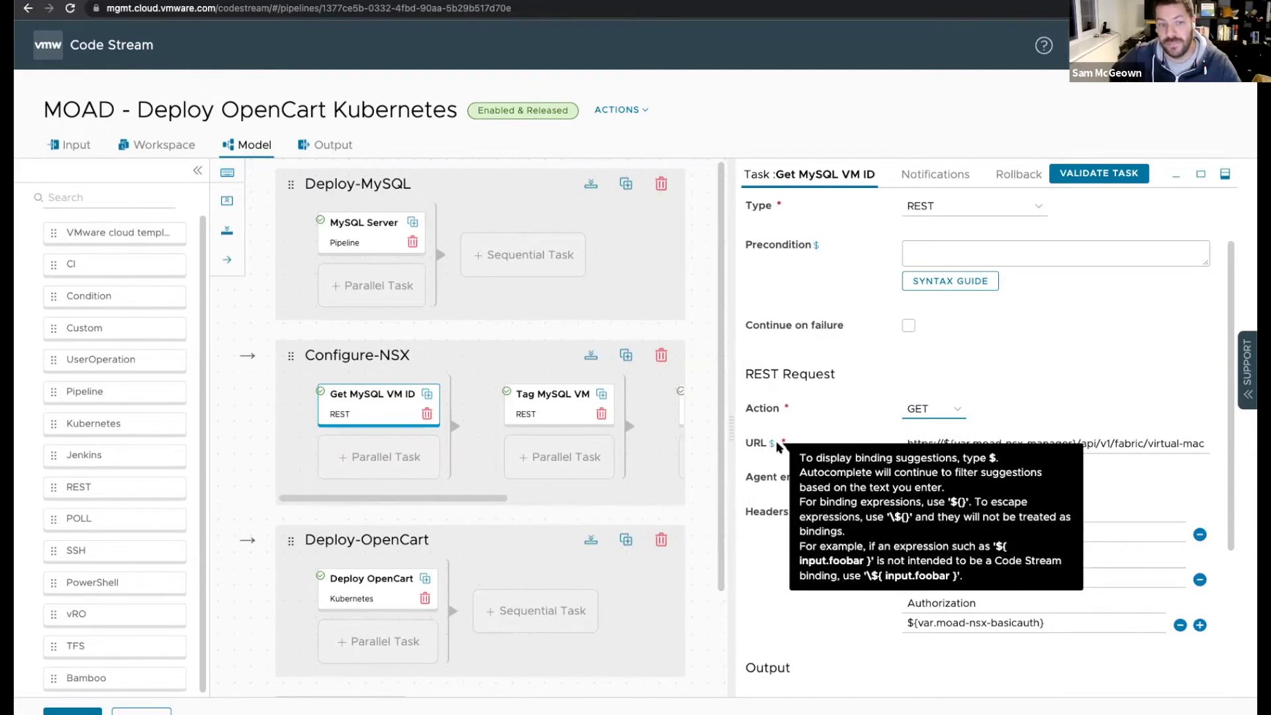
left_click_drag(943, 442, 1072, 441)
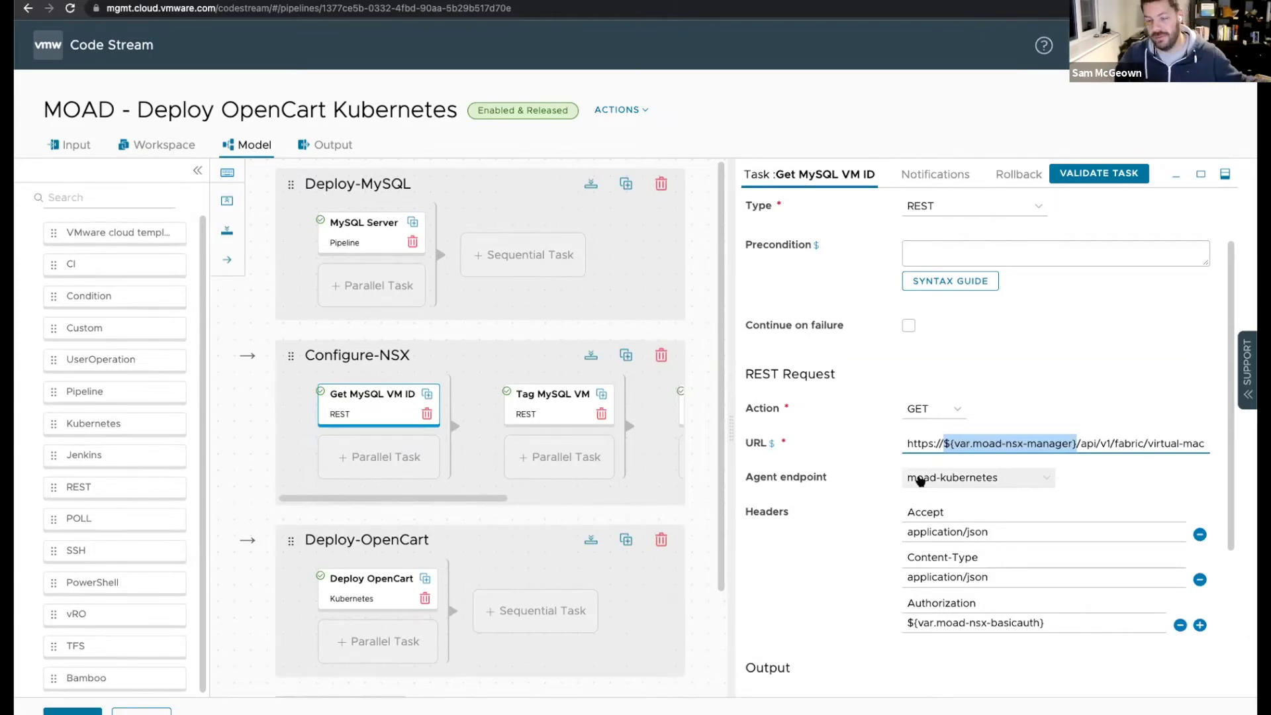
scroll(771, 533, "down", 3)
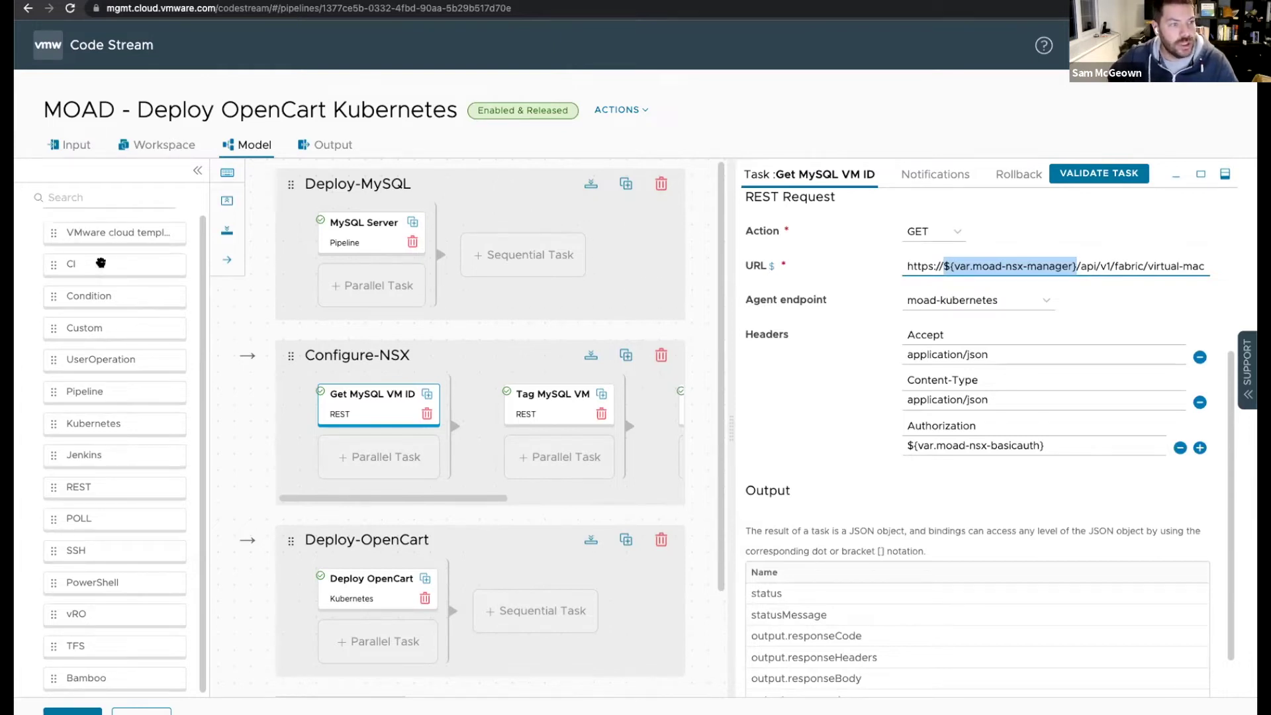
Add a sequential task after MySQL Server in the Deploy-MySQL stage and set its type to CI
left_click(73, 266)
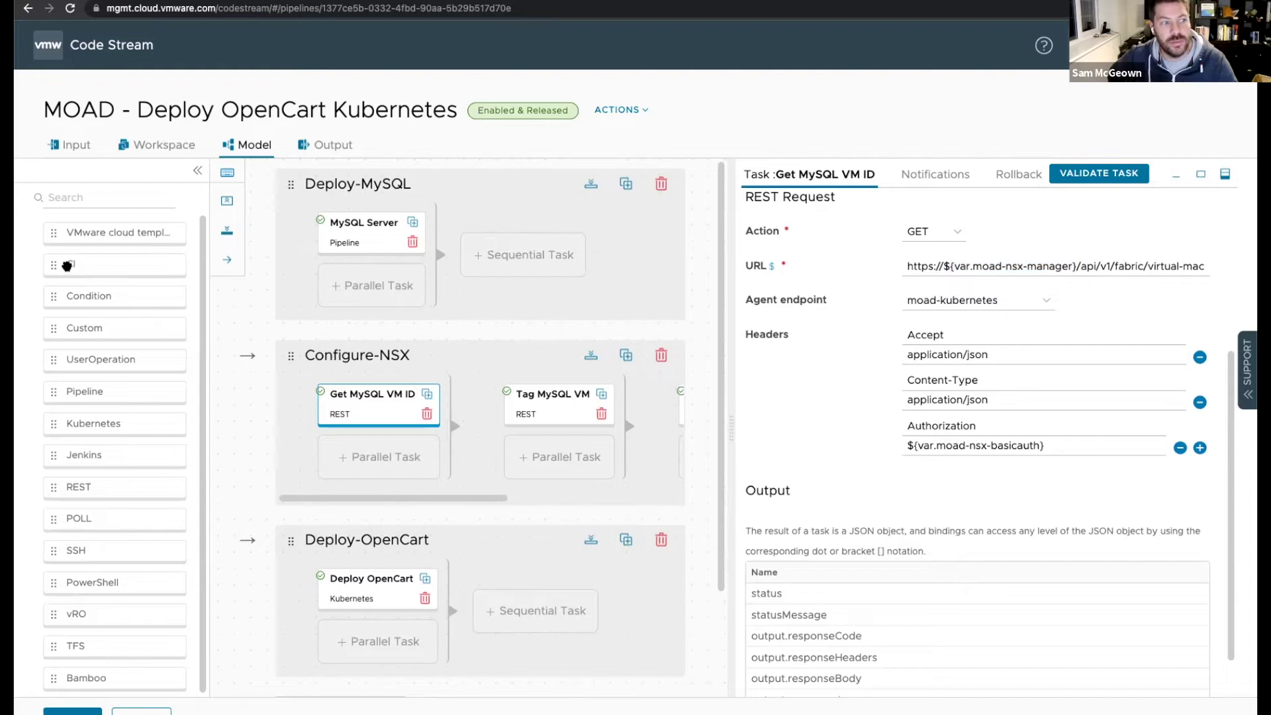
left_click_drag(506, 258, 510, 258)
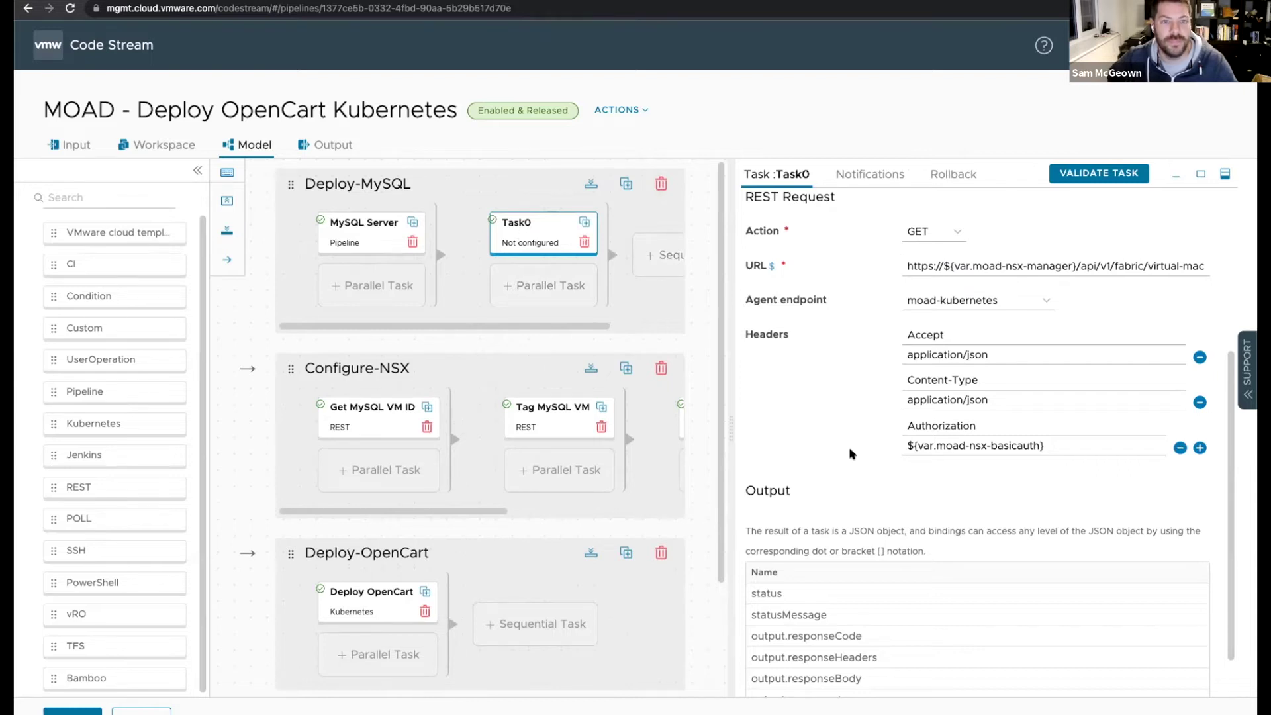
scroll(809, 405, "up", 4)
left_click(972, 285)
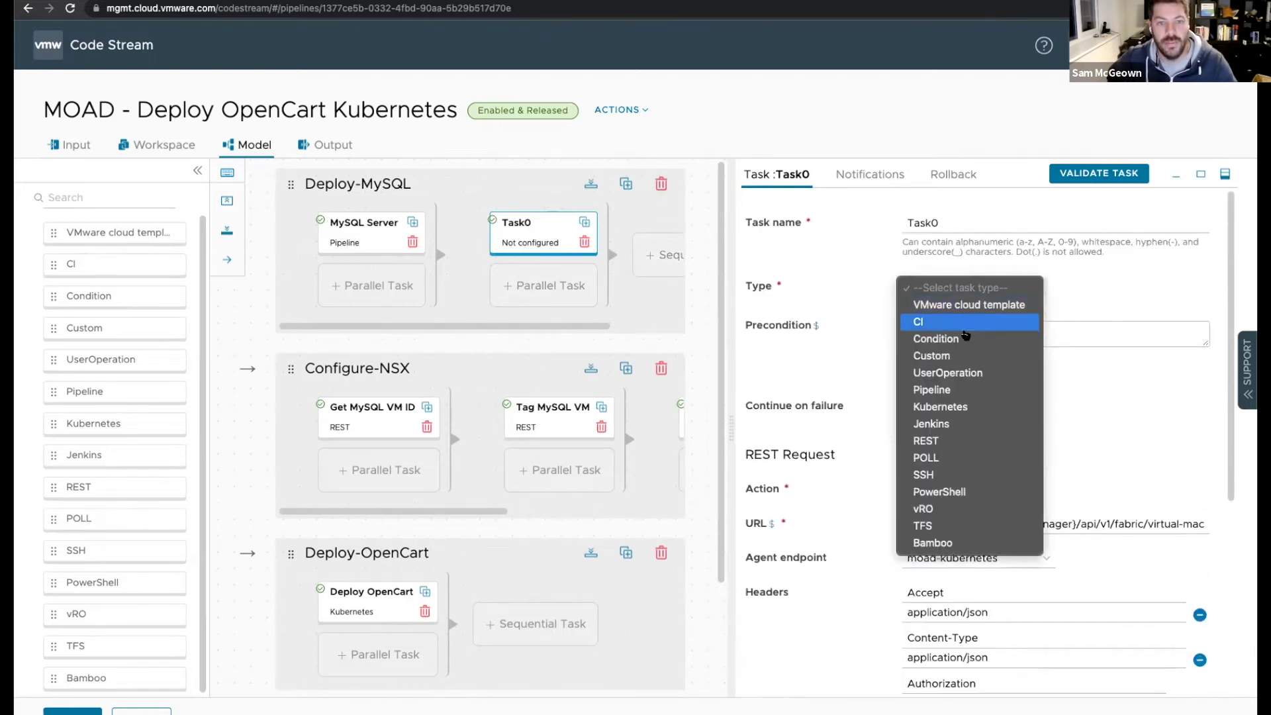
left_click(971, 323)
Enter echo "hello world" as the CI task's step and look through its artifact, export and test report options
scroll(784, 434, "down", 2)
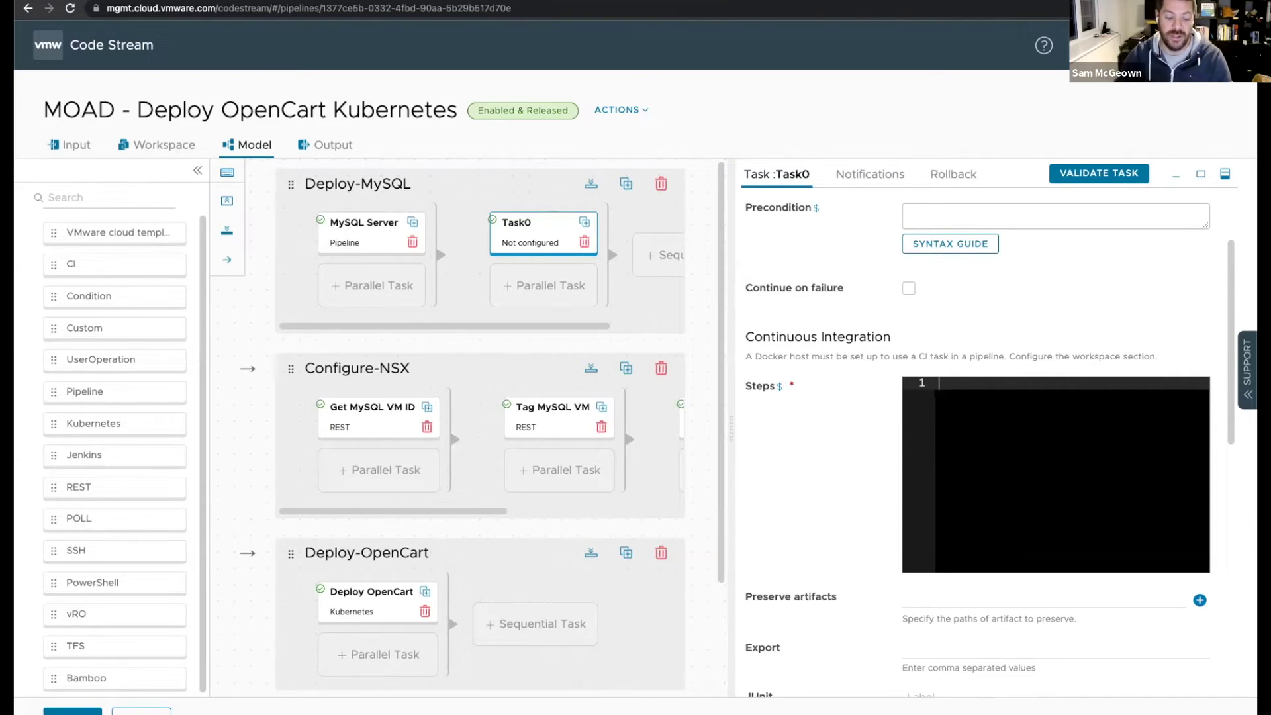
type("echo ")
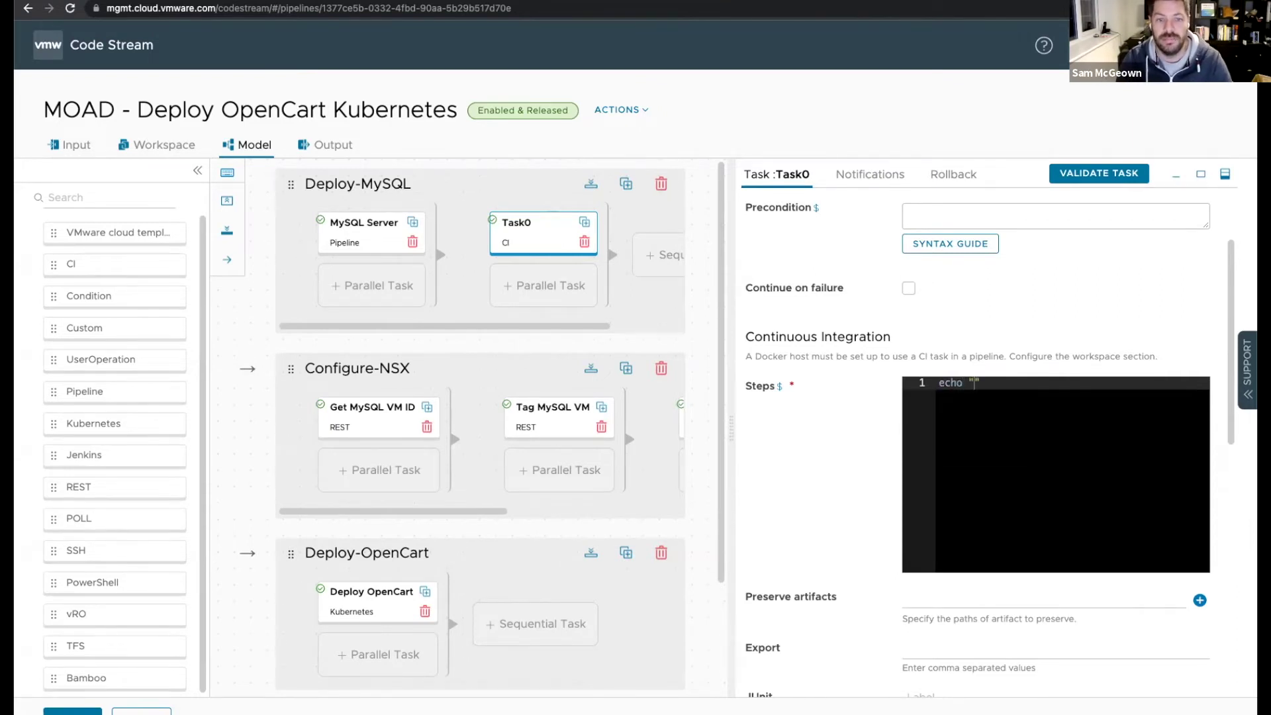
type("\"hello world")
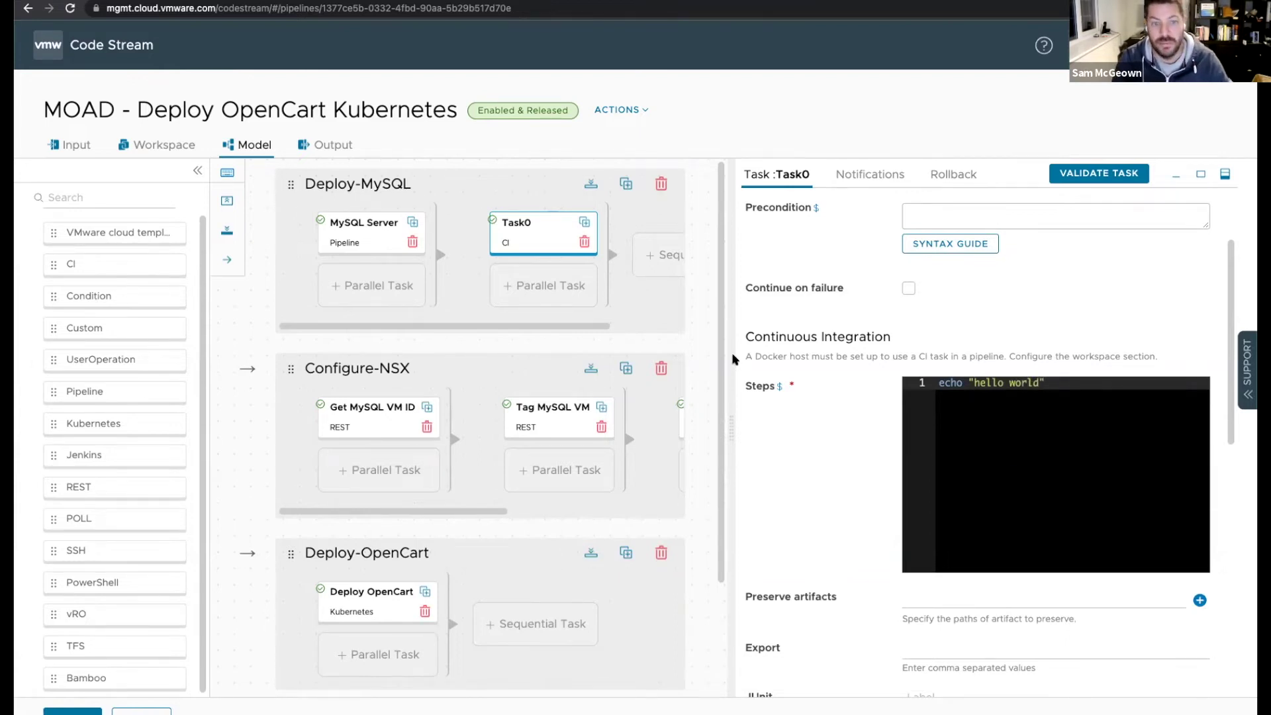
scroll(846, 422, "down", 3)
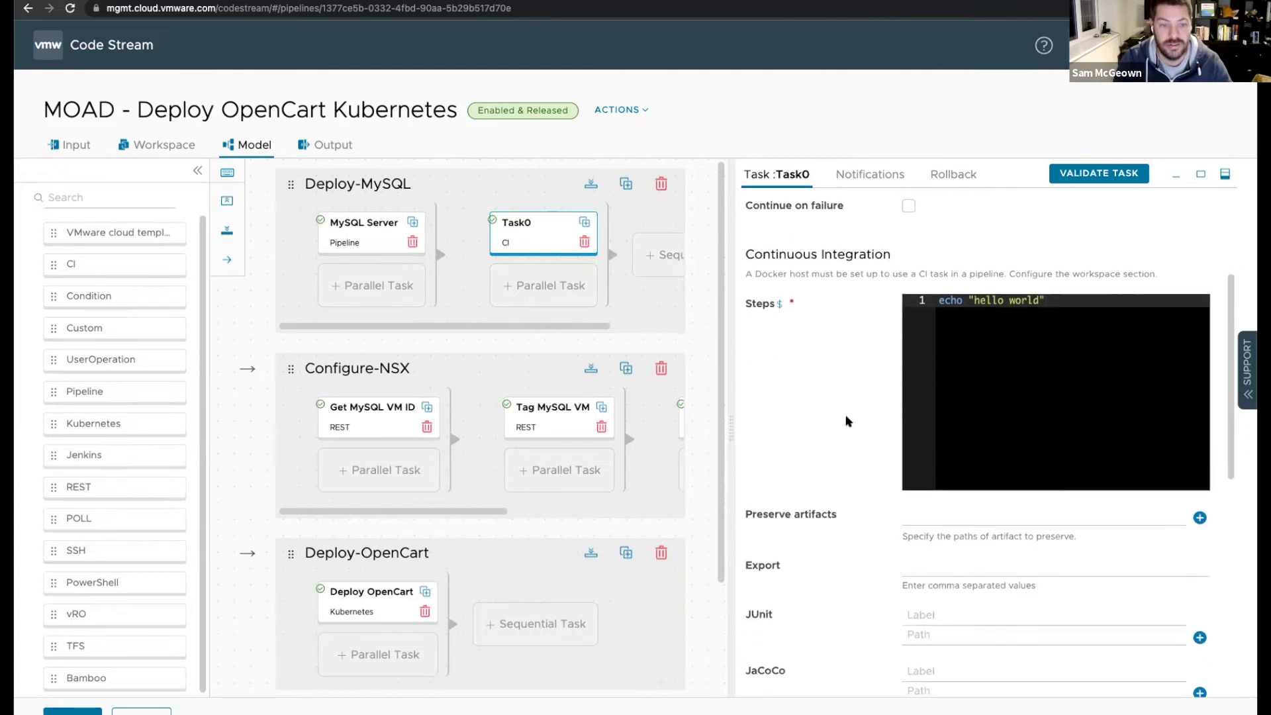
scroll(847, 421, "down", 2)
scroll(847, 421, "up", 6)
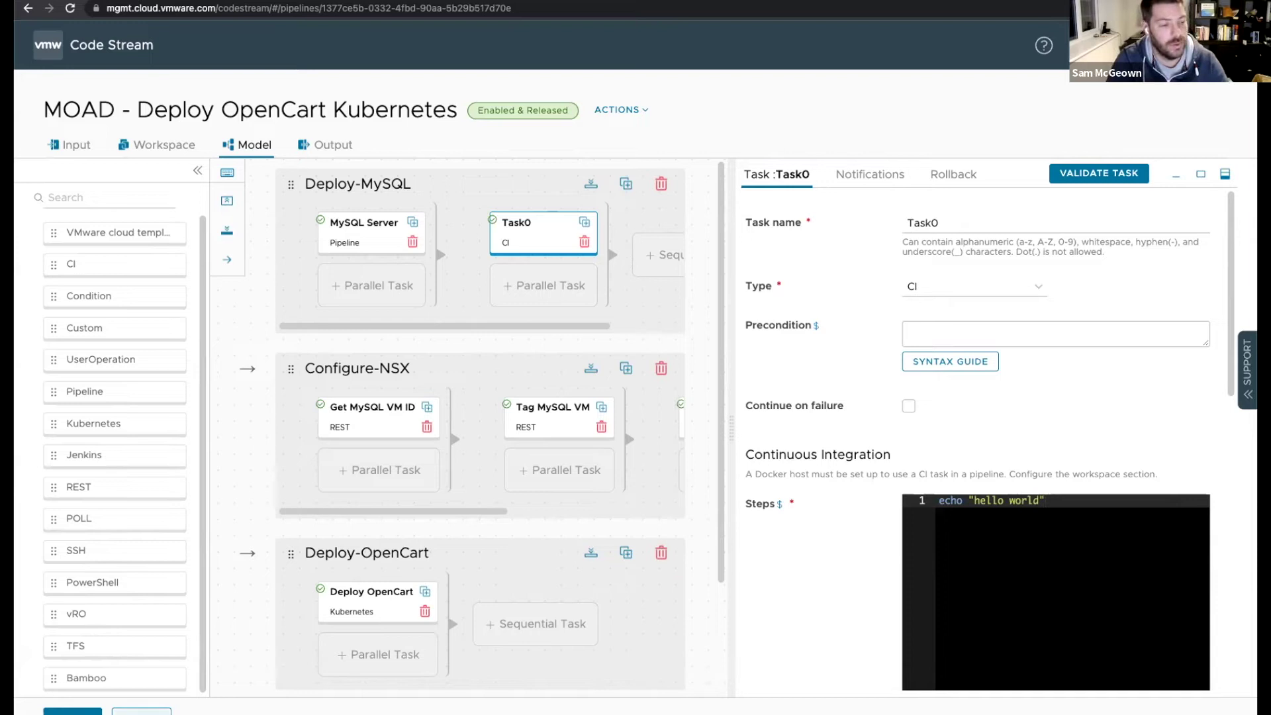
Close the pipeline editor without saving the changes and return to the pipelines list
left_click(141, 712)
left_click(707, 423)
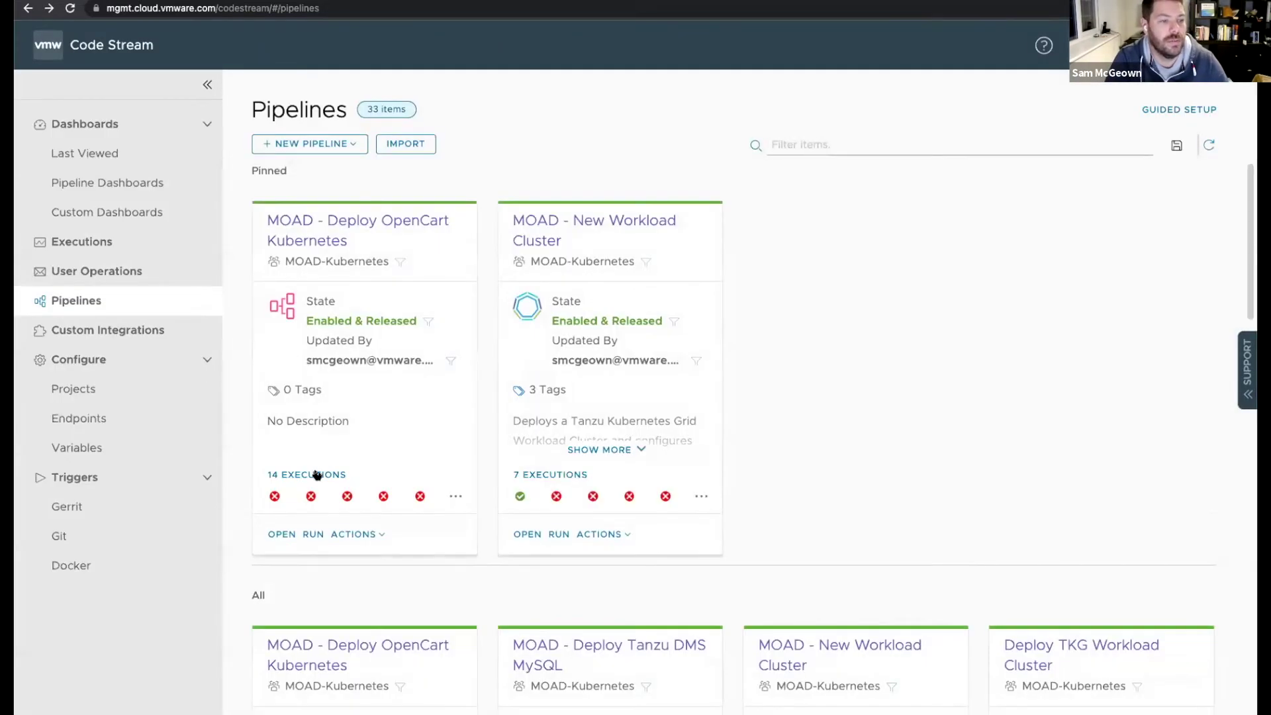
left_click(80, 245)
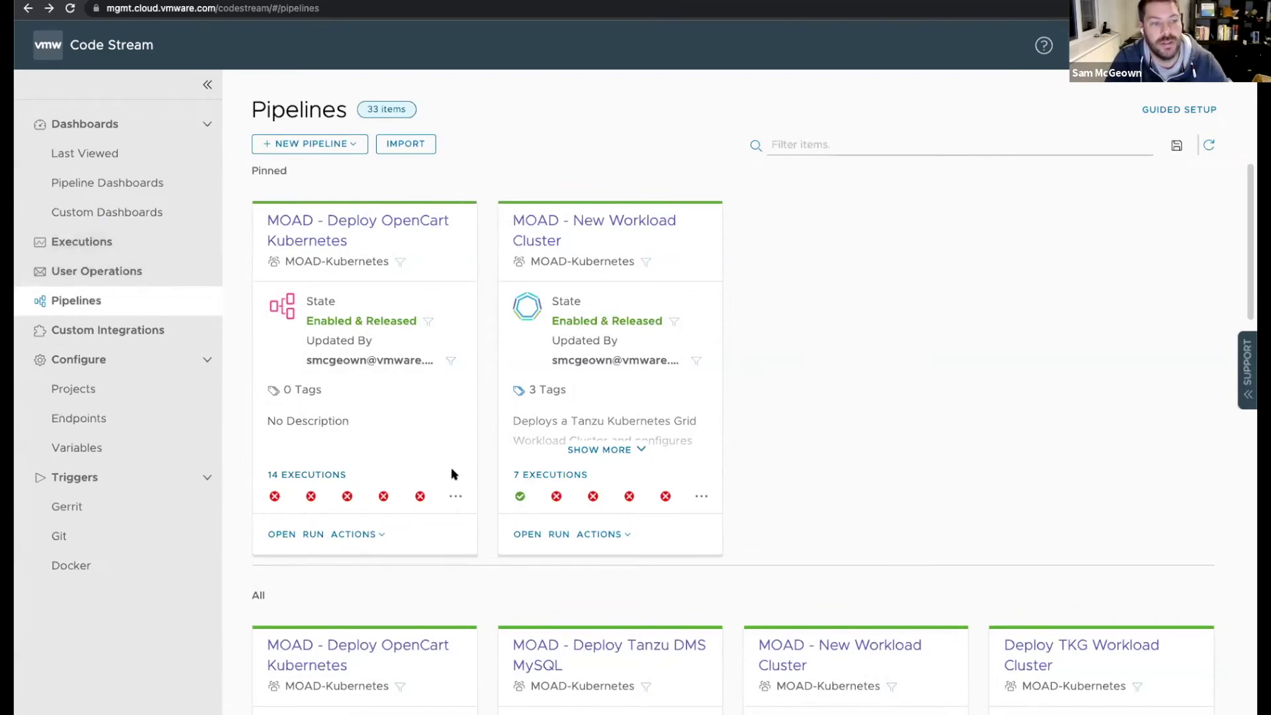
Open the successful execution of the pinned MOAD - New Workload Cluster pipeline
scroll(523, 344, "down", 1)
mouse_move(511, 435)
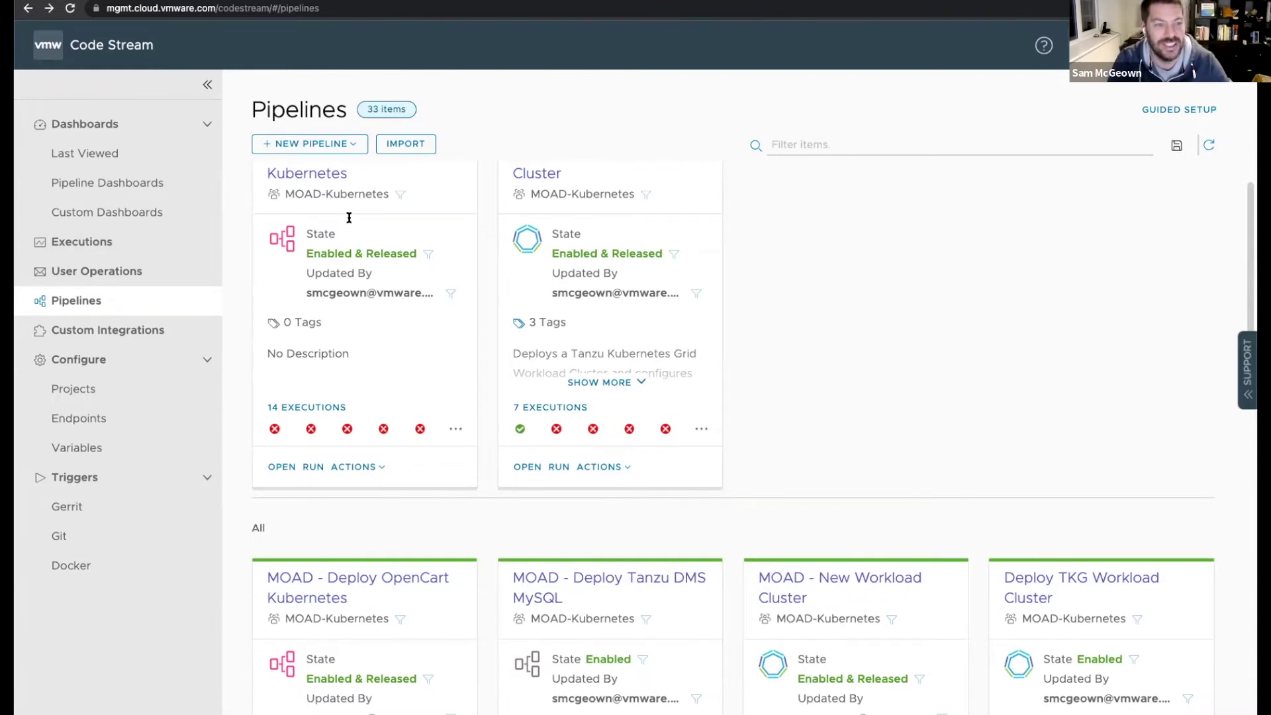
mouse_move(522, 430)
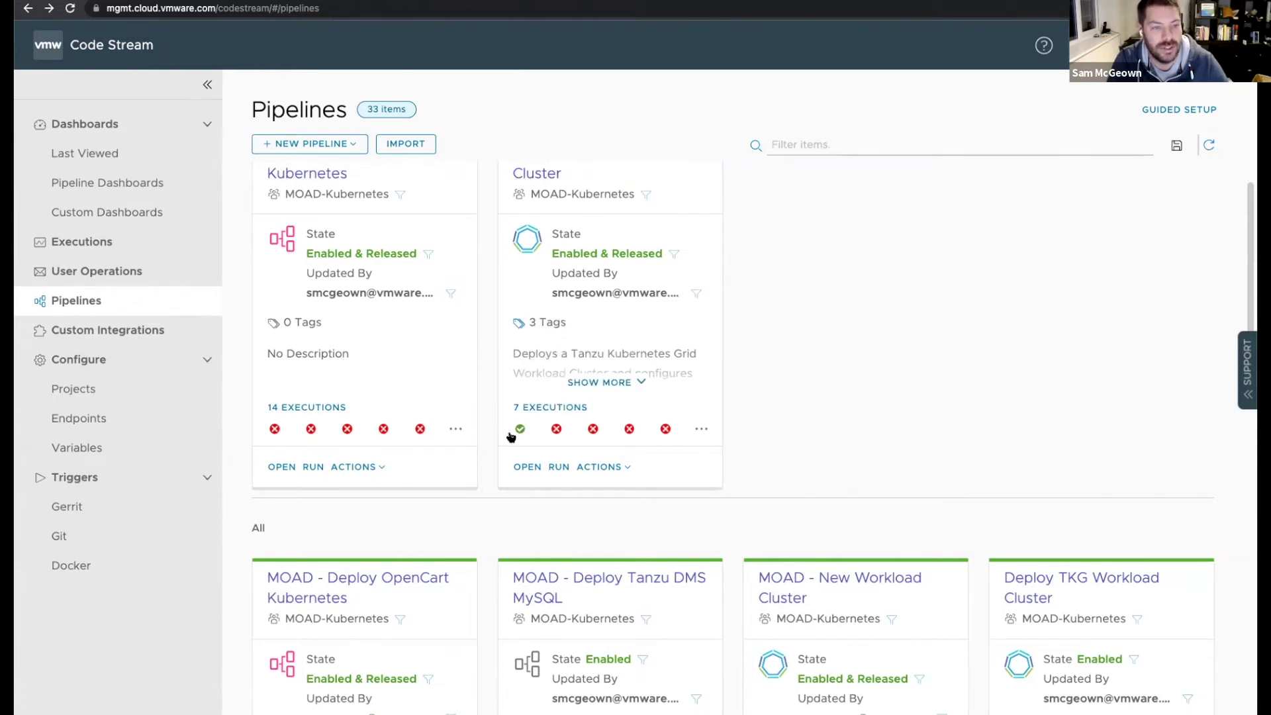
left_click(520, 430)
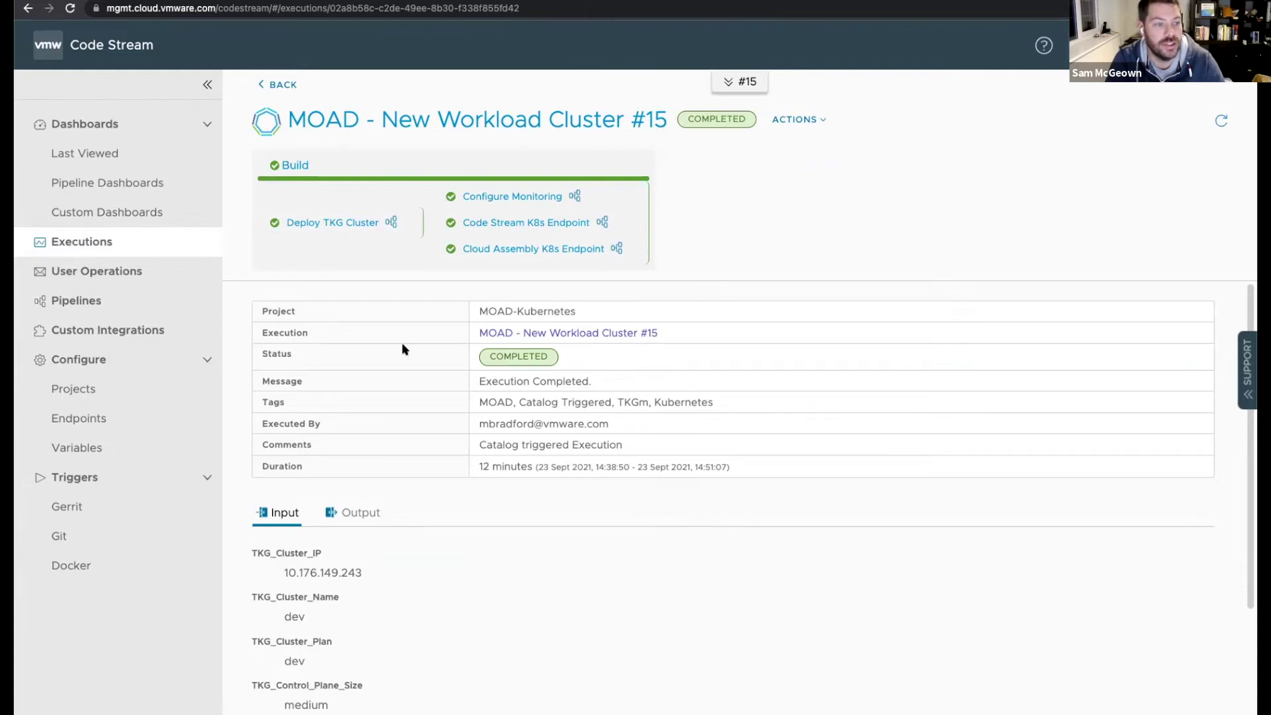
View the execution's Build stage summary and the Deploy TKG Cluster task's outputs and inputs
left_click(294, 166)
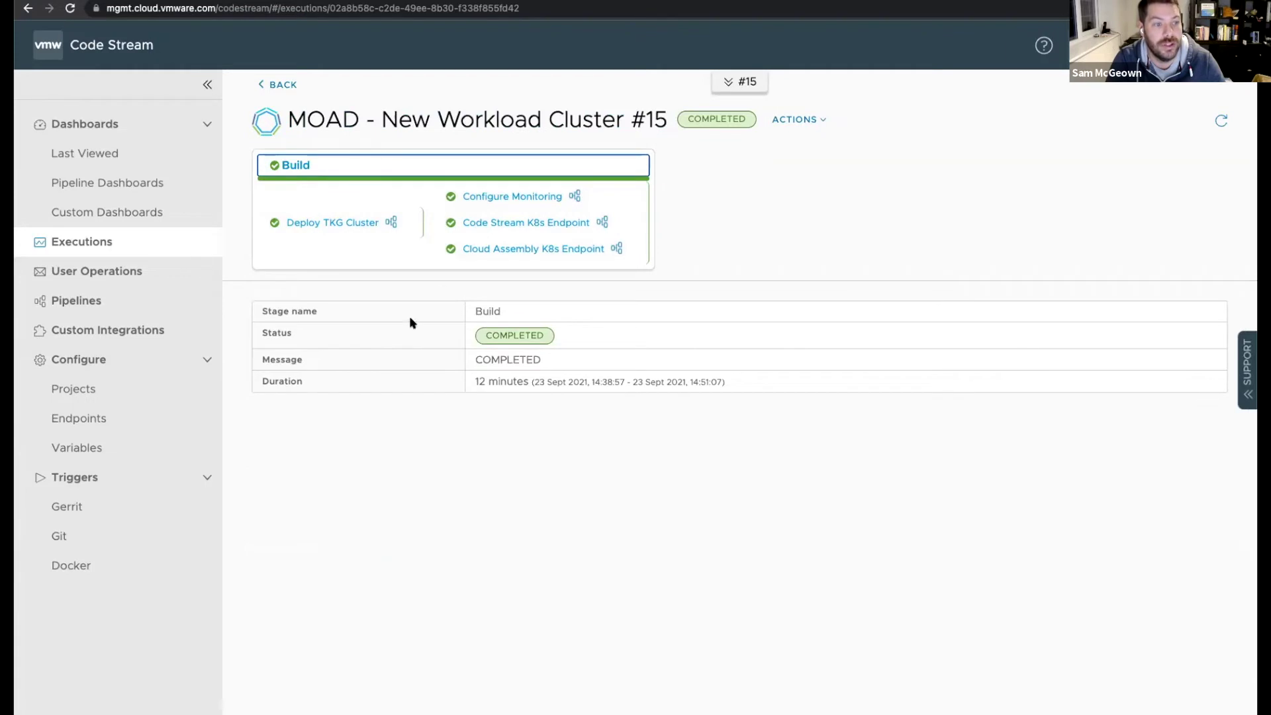
left_click(327, 222)
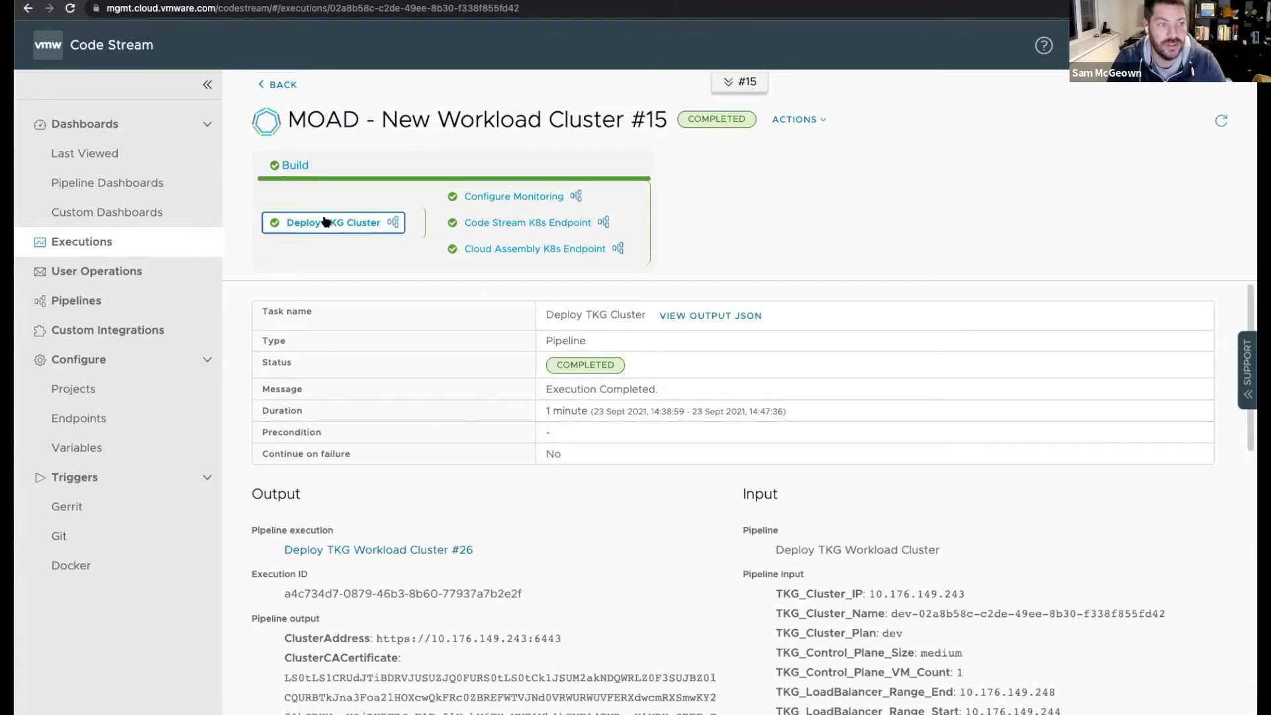
scroll(604, 576, "down", 2)
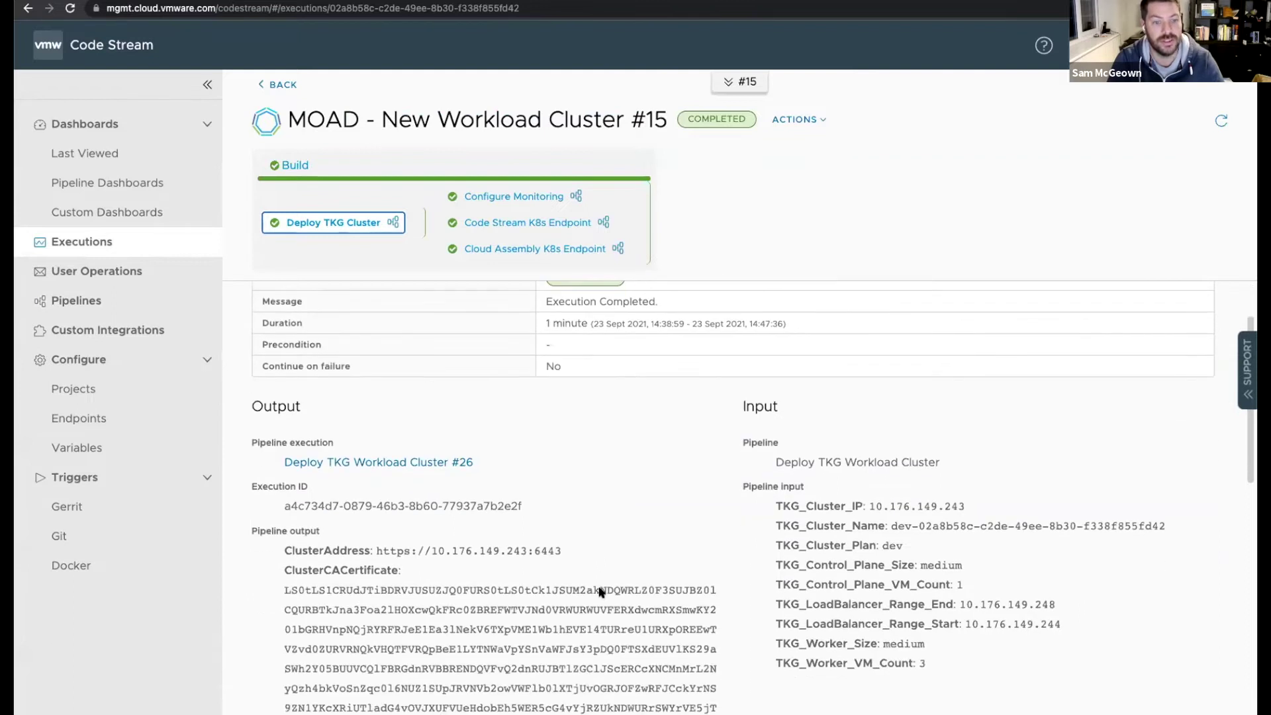
Open the nested pipeline execution behind the Deploy TKG Cluster task and review its summary and input values
left_click(392, 223)
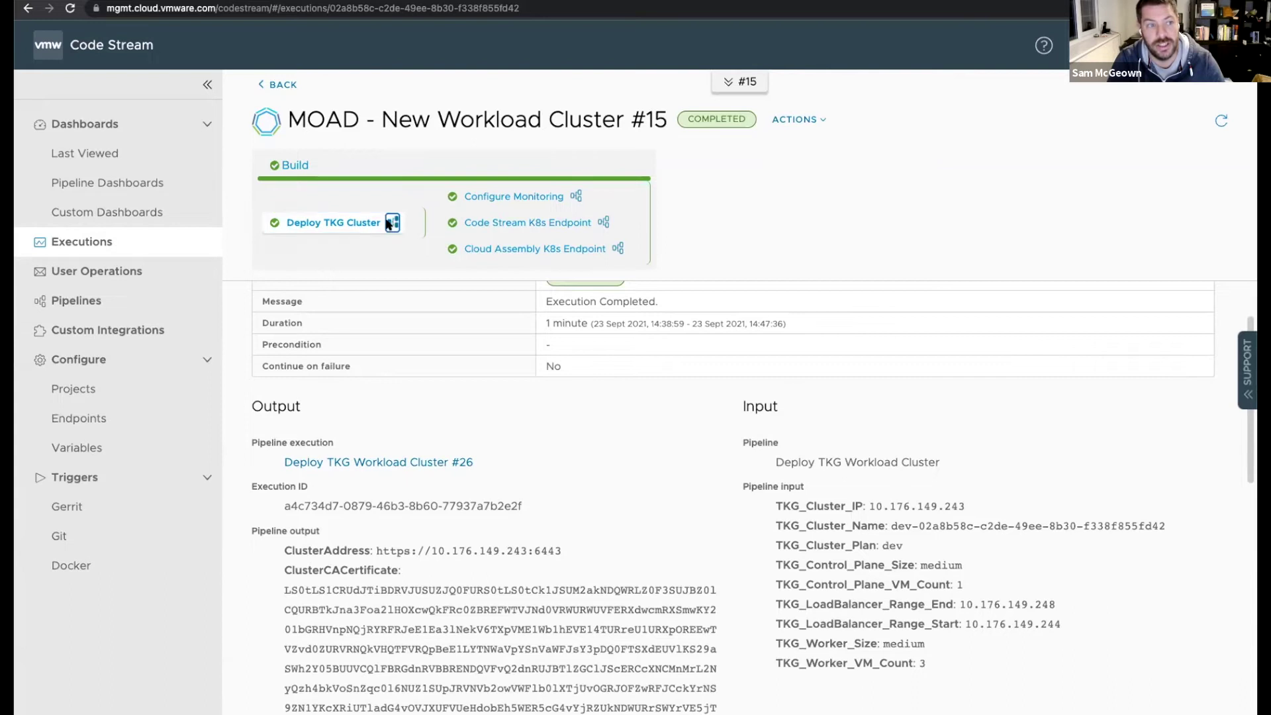
scroll(493, 271, "up", 1)
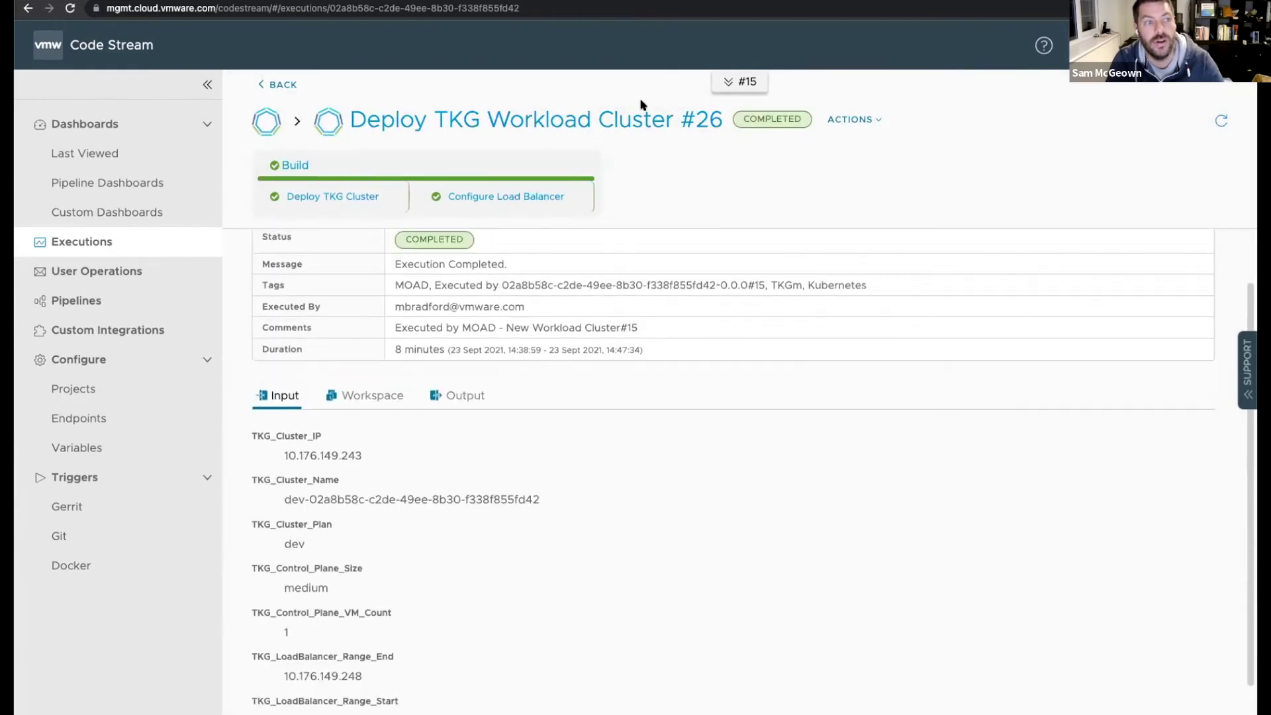
scroll(864, 348, "up", 2)
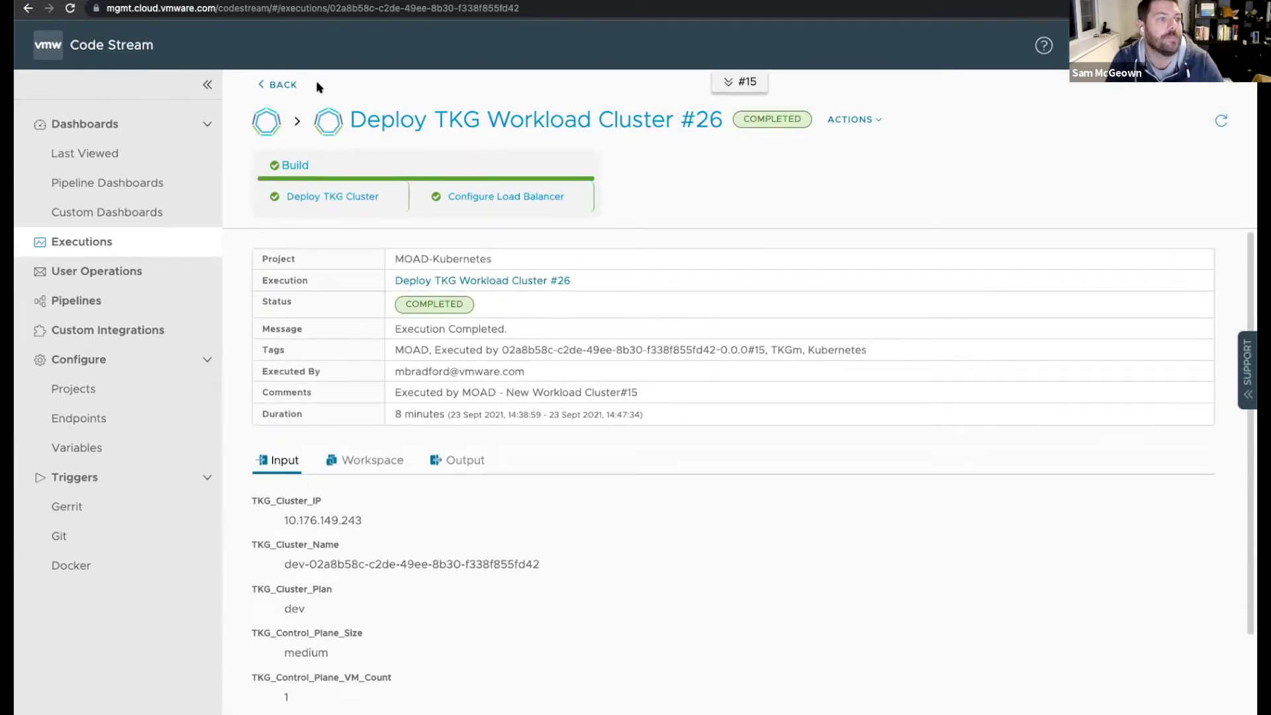
scroll(539, 346, "down", 4)
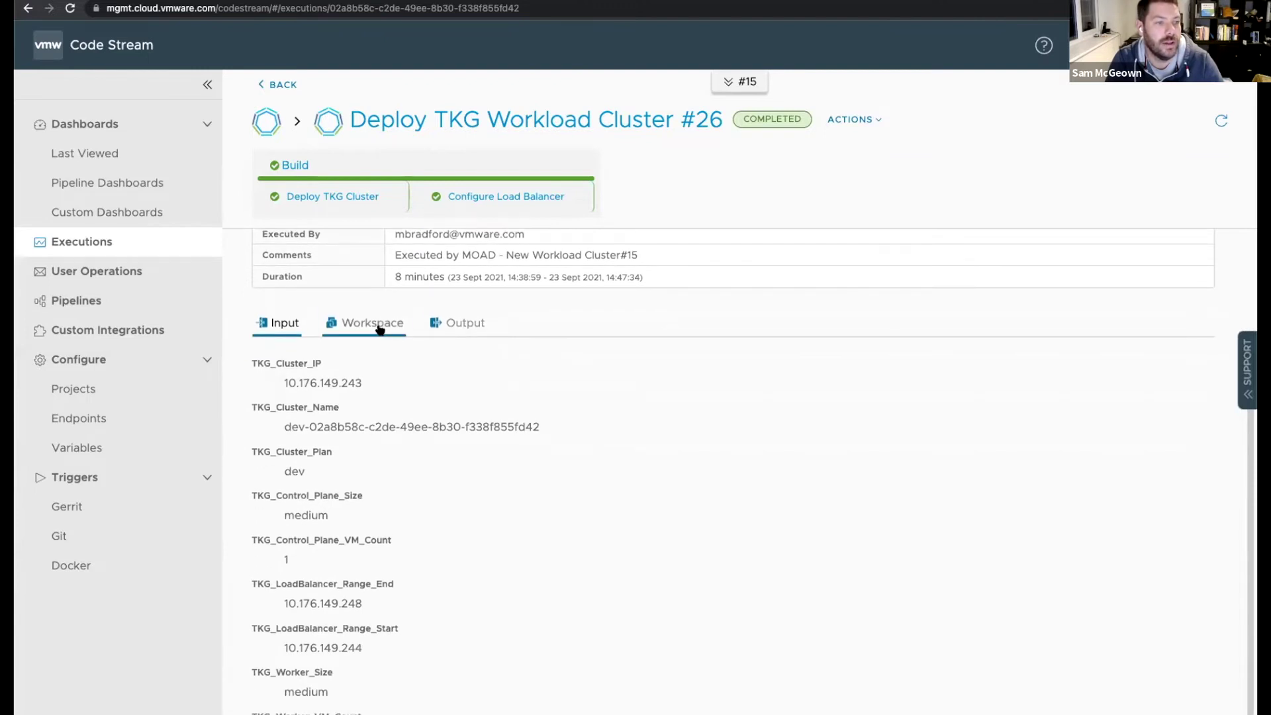
Examine the nested execution's workspace container setup logs and open its output
left_click(379, 329)
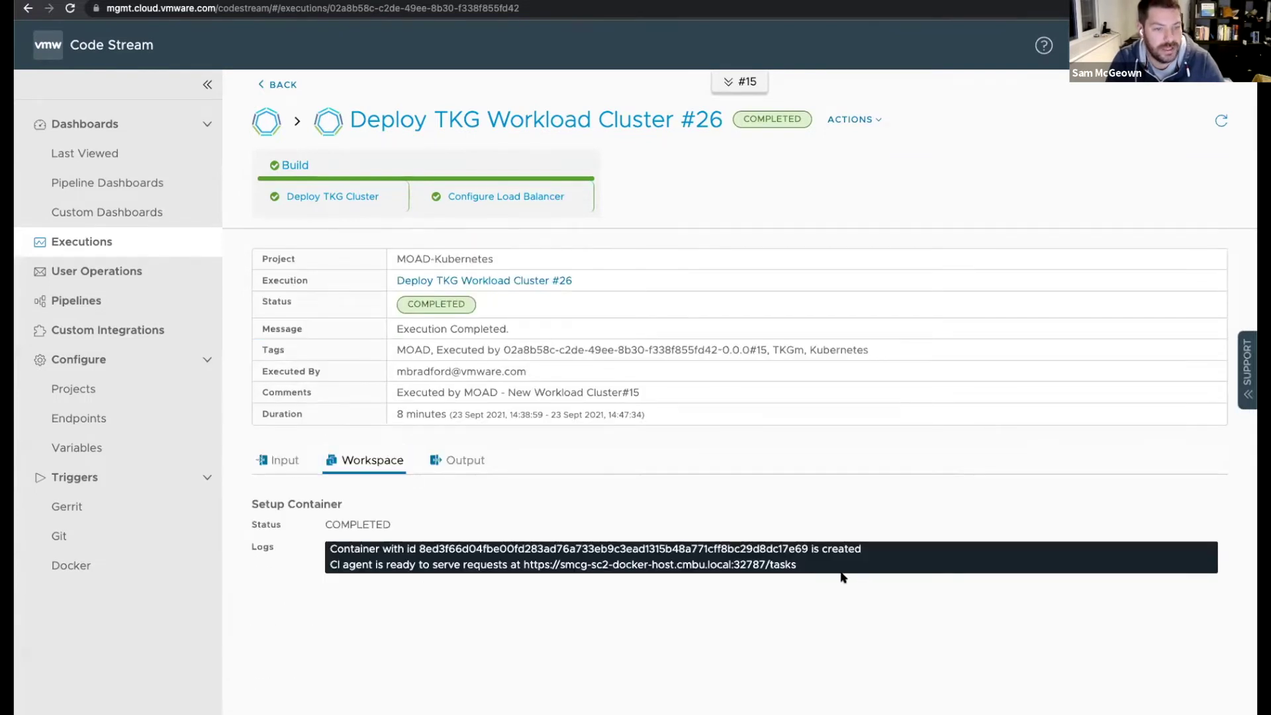
left_click_drag(843, 577, 327, 547)
left_click(406, 538)
left_click(464, 460)
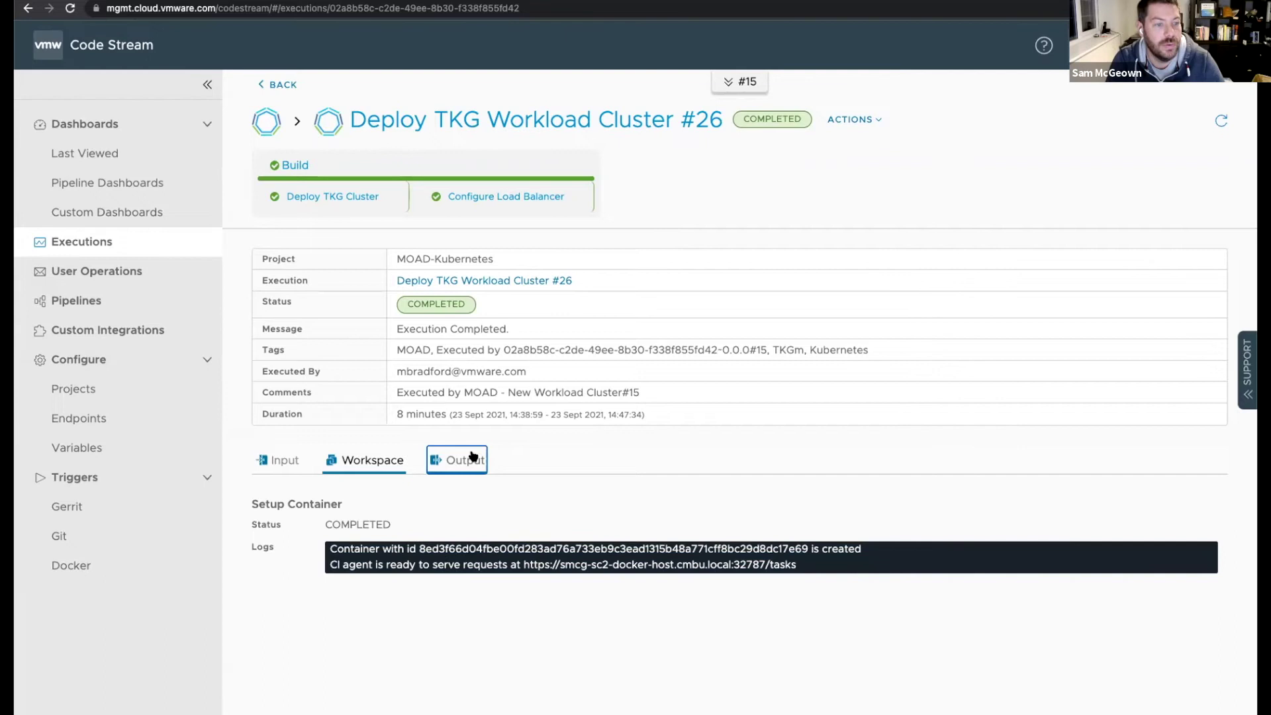
Review the nested execution's outputs and inspect the full output JSON of its Deploy TKG Cluster task
scroll(716, 499, "down", 6)
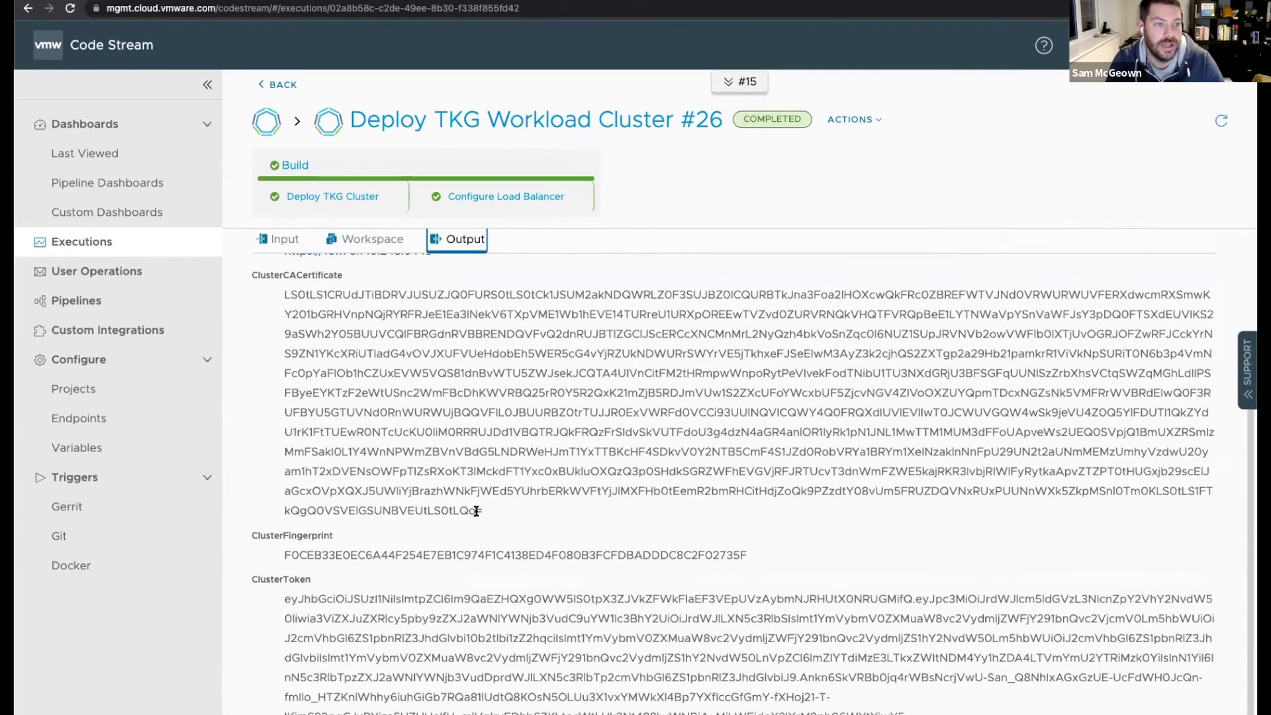
scroll(476, 511, "up", 7)
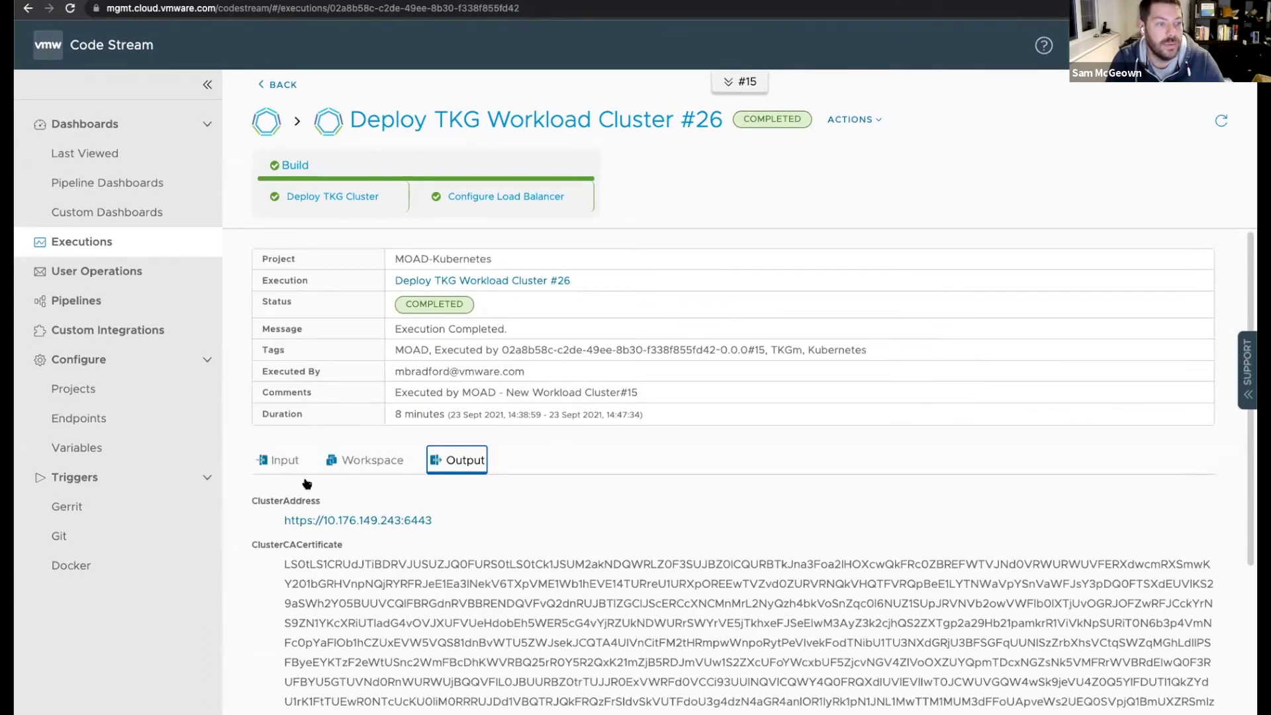
left_click(326, 196)
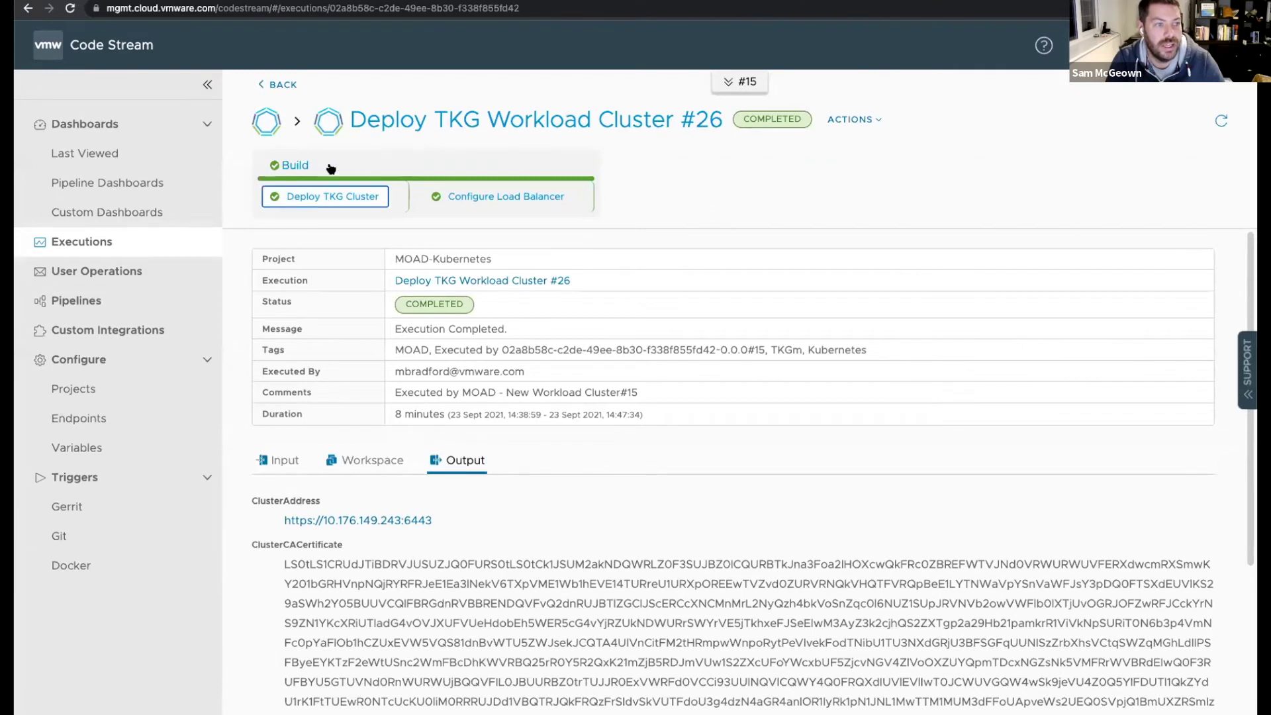
left_click(698, 263)
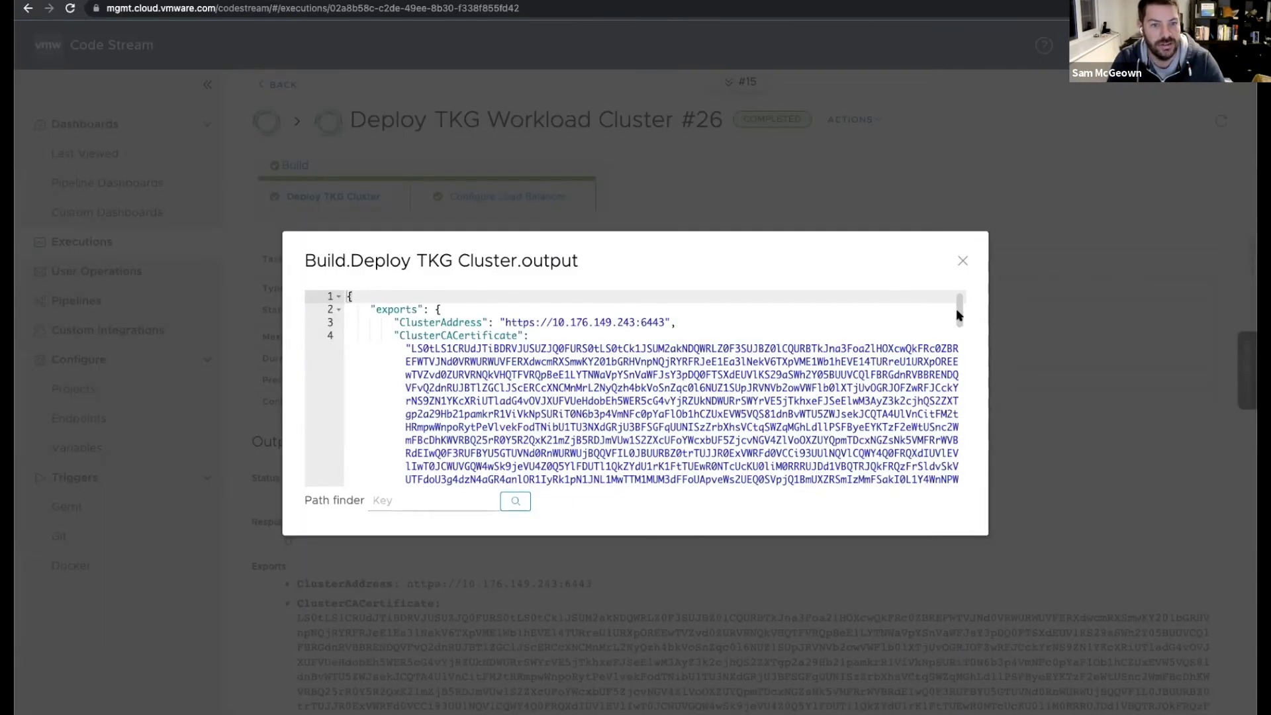
left_click_drag(958, 316, 957, 470)
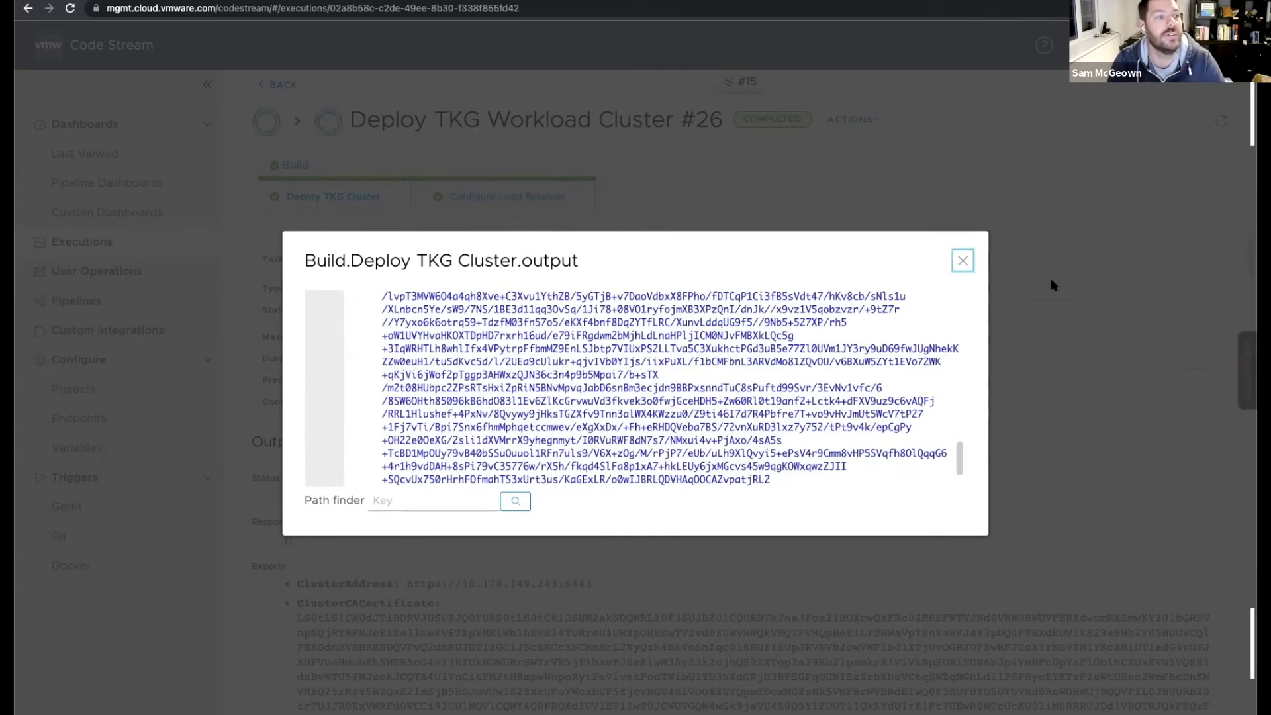
left_click(958, 263)
Return to the list of all executions and examine the stages and status messages of the failed MOAD - Configure Monitoring runs
left_click(27, 252)
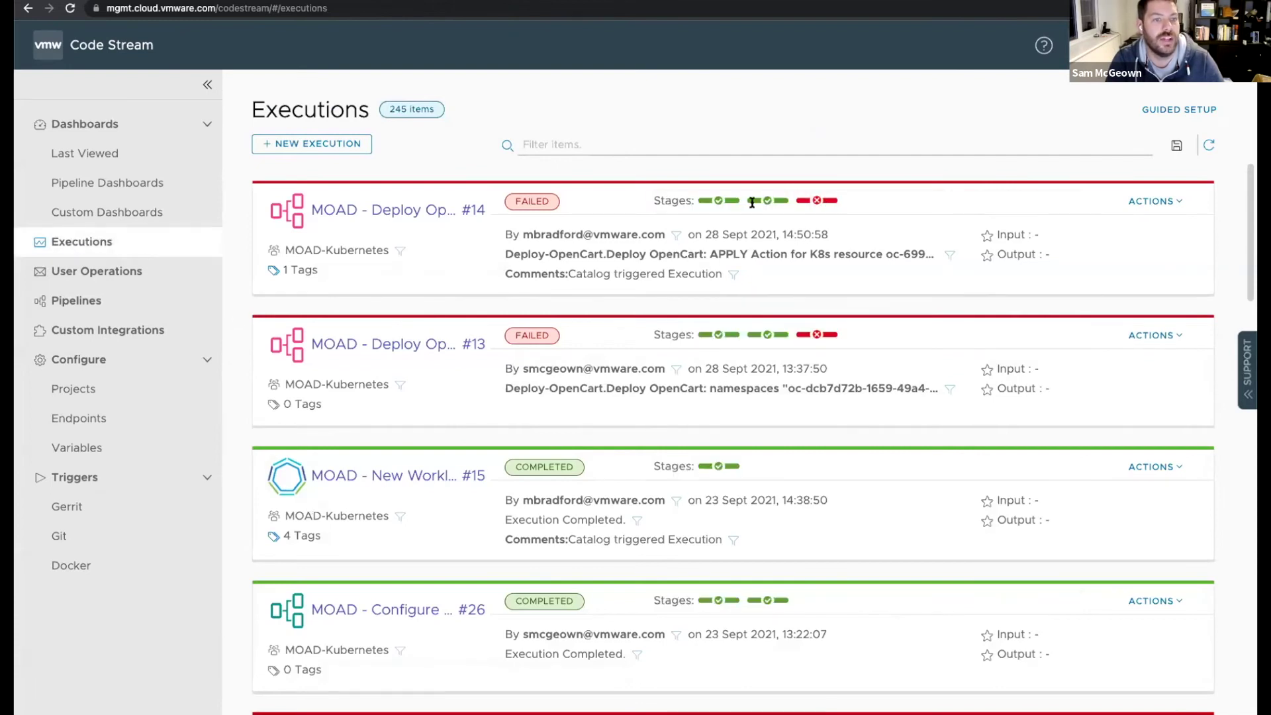
scroll(916, 236, "down", 10)
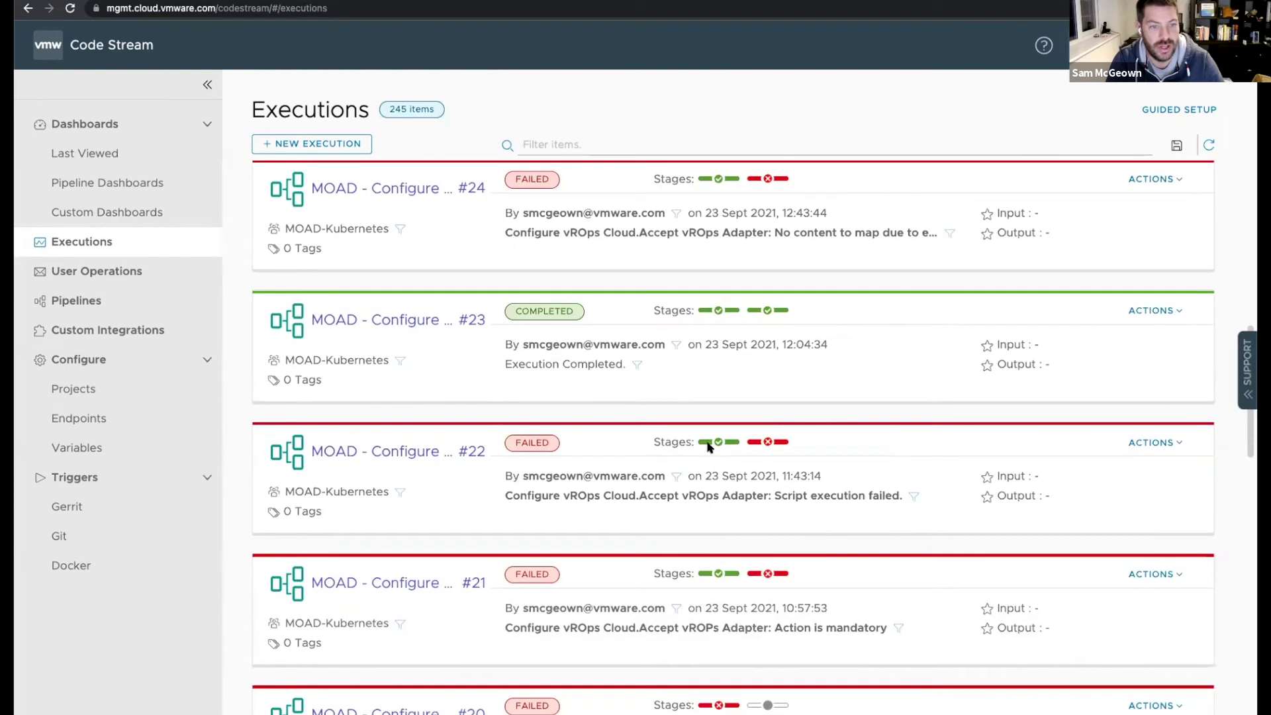
mouse_move(713, 444)
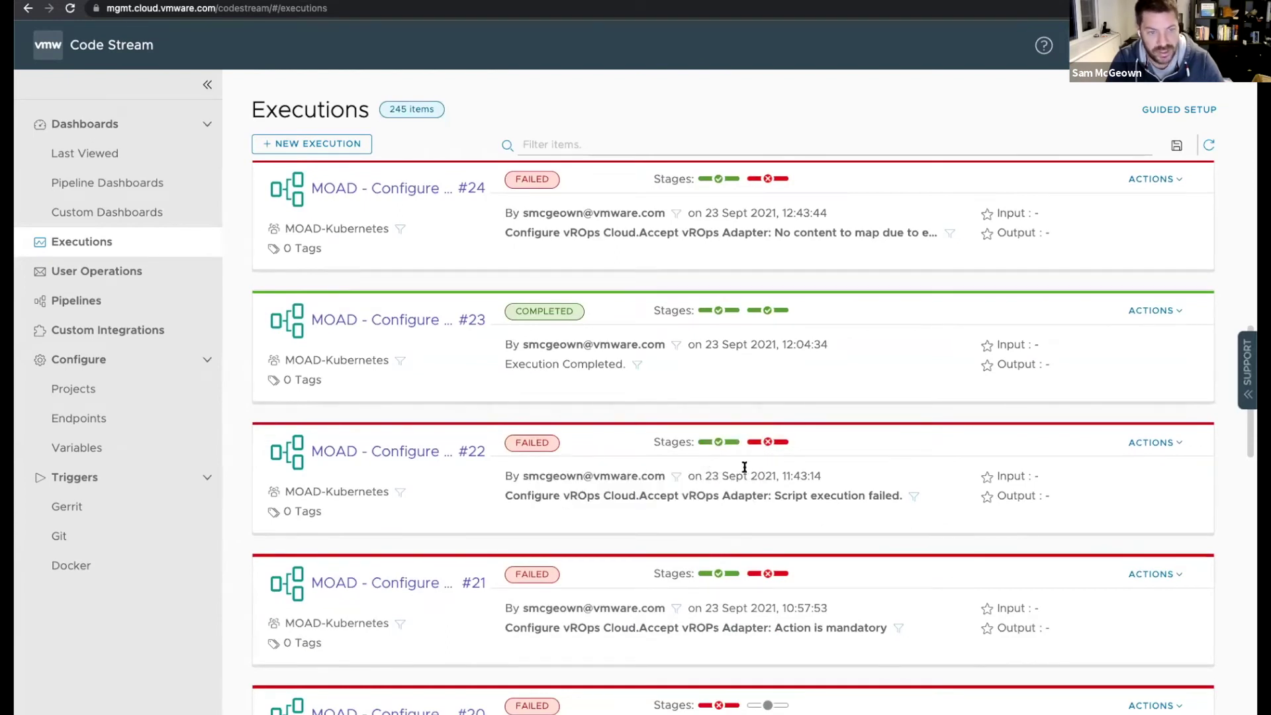
mouse_move(763, 444)
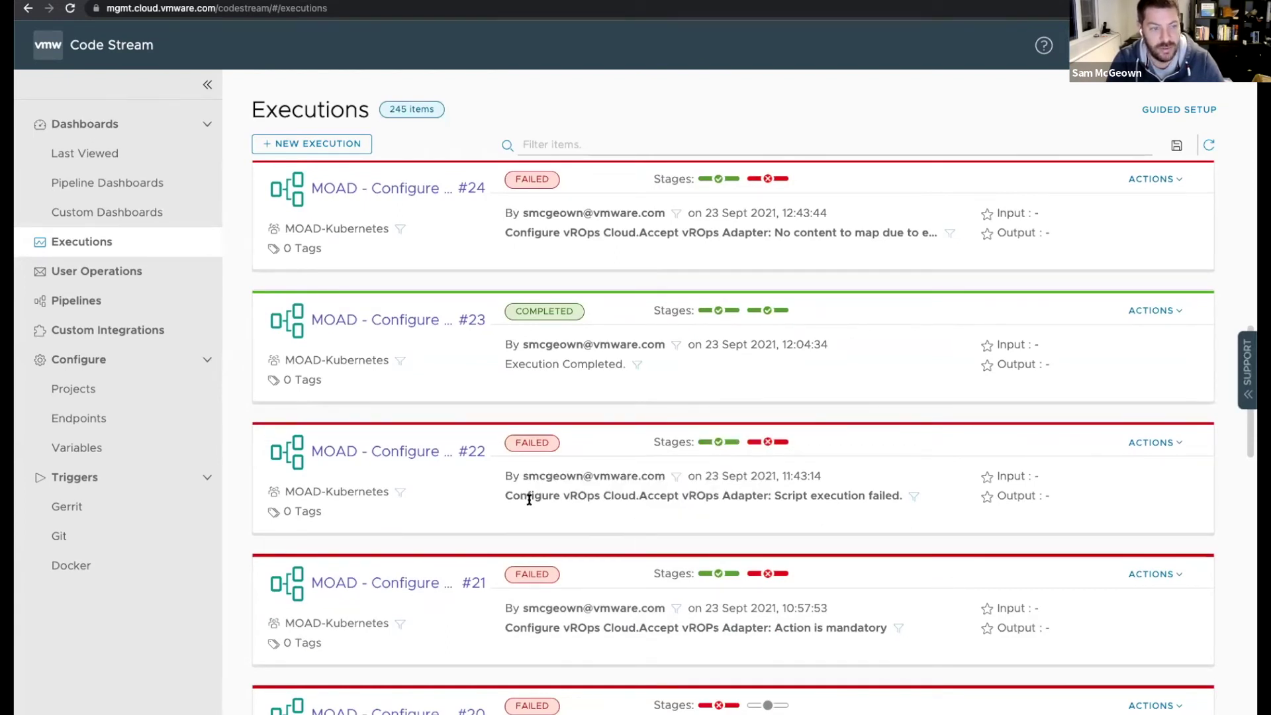
left_click_drag(533, 494, 895, 497)
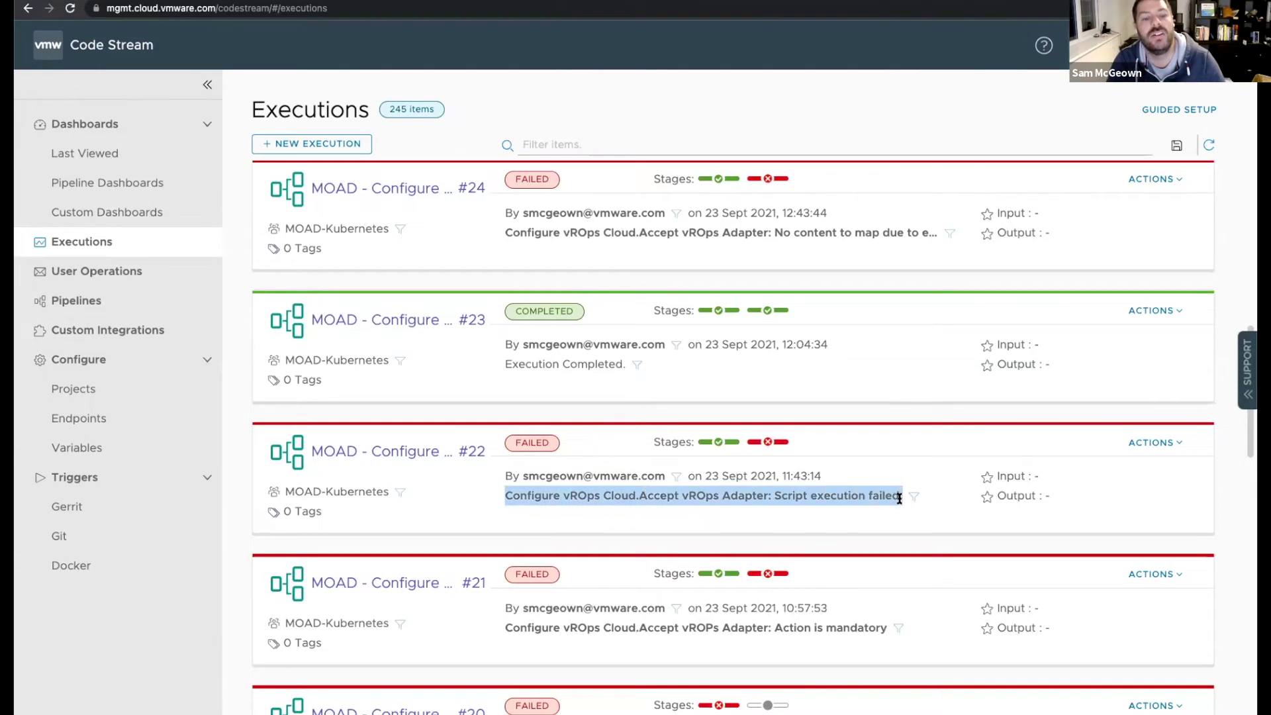
scroll(810, 517, "down", 4)
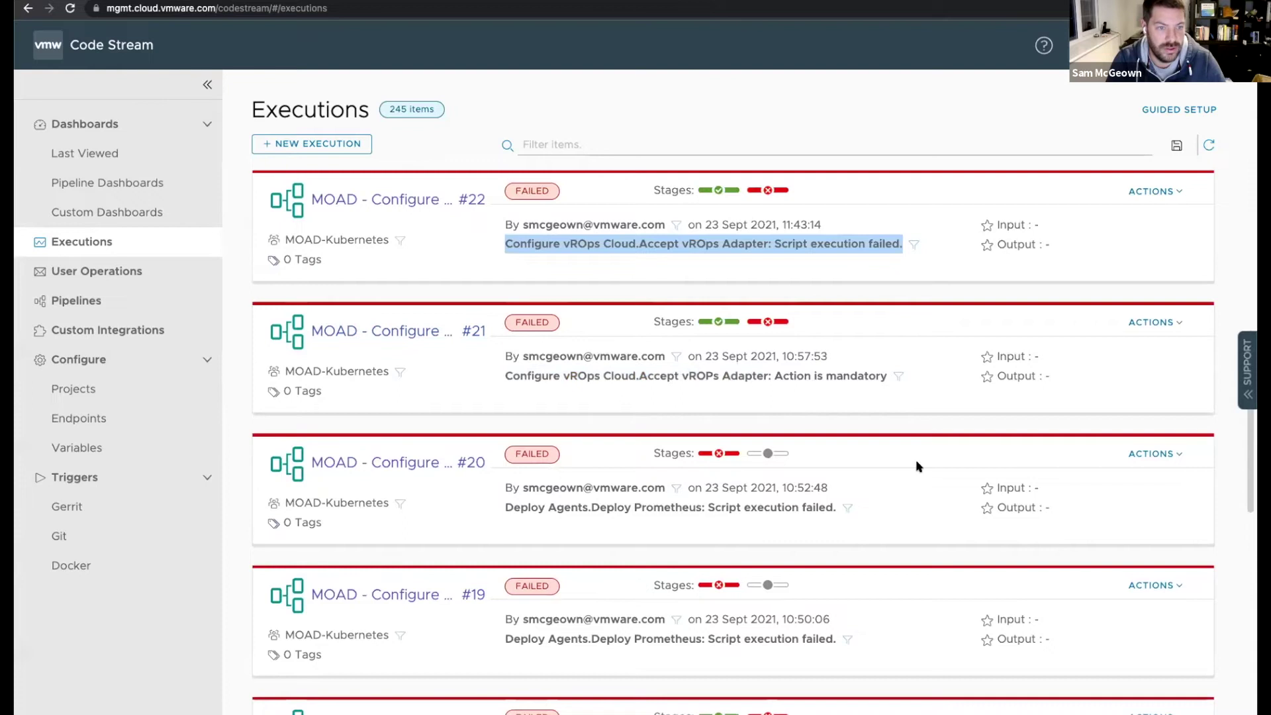
scroll(890, 397, "down", 4)
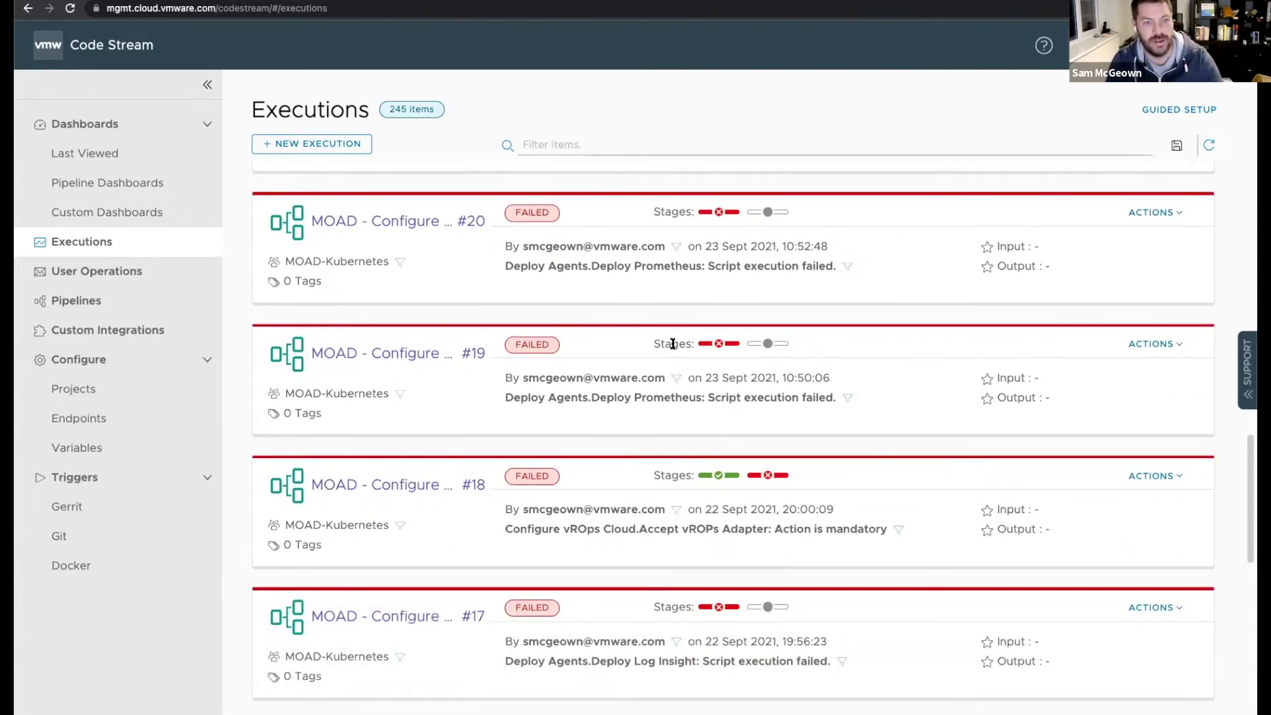
Inspect the Deploy Prometheus task's log in the Deploy Agents stage of MOAD - Configure Monitoring #19, highlight its final error, and return to the executions
left_click(707, 344)
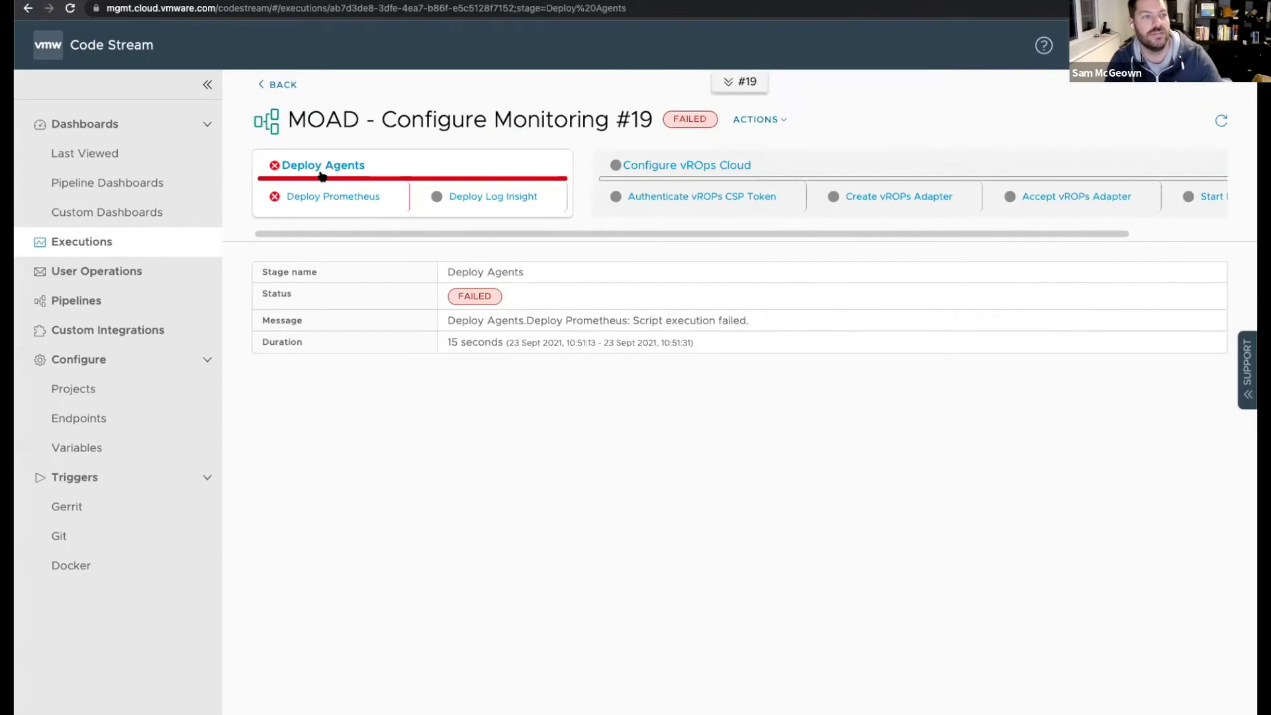
left_click(323, 196)
scroll(342, 516, "down", 3)
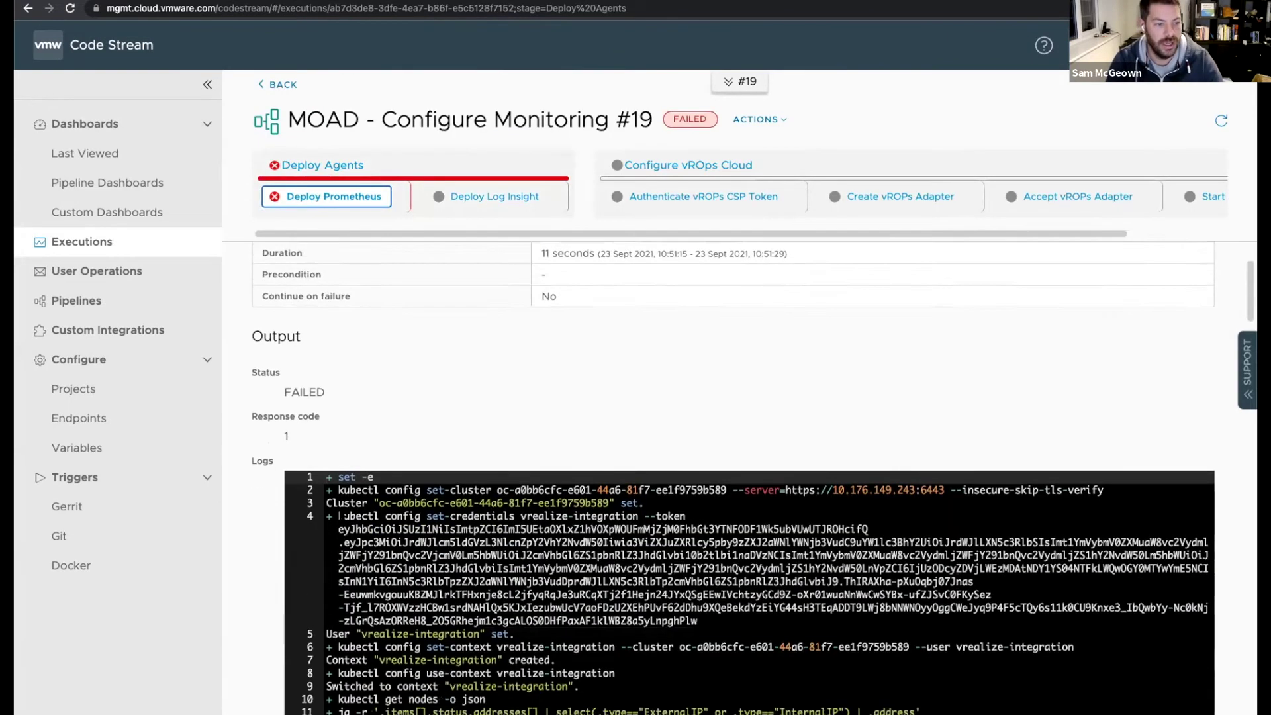
scroll(342, 517, "down", 15)
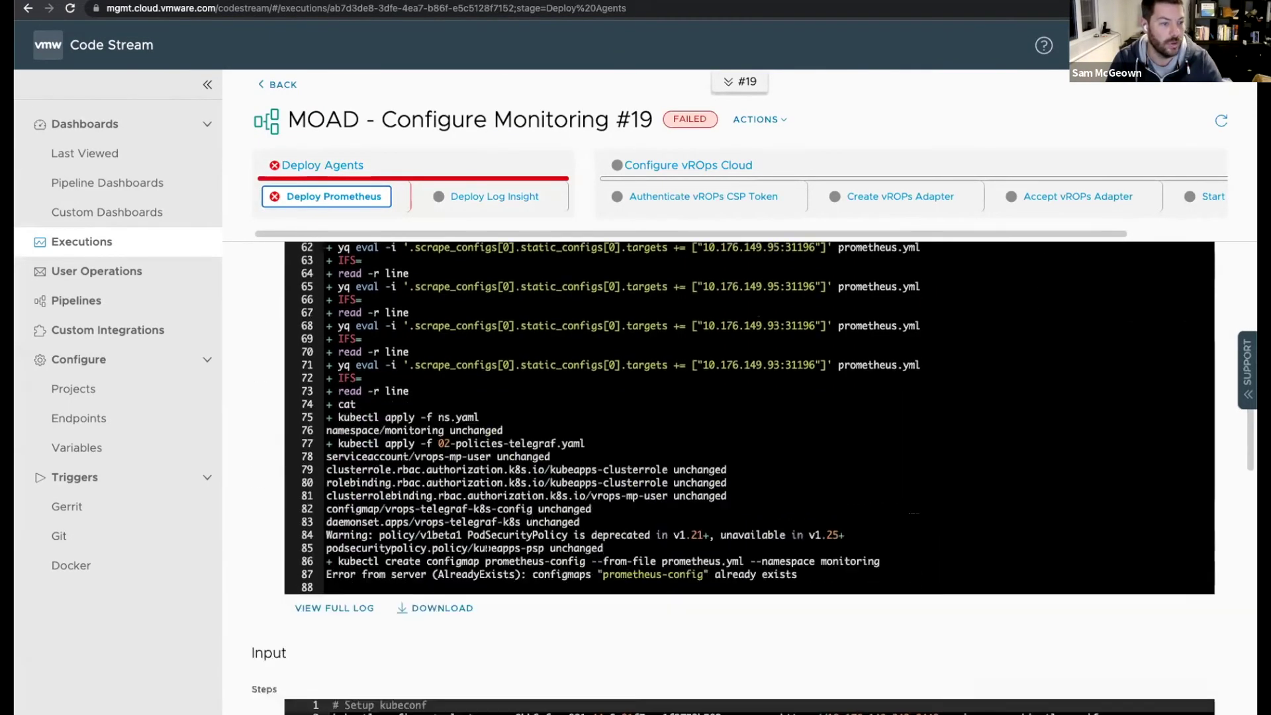
scroll(488, 548, "down", 3)
left_click_drag(783, 431, 410, 424)
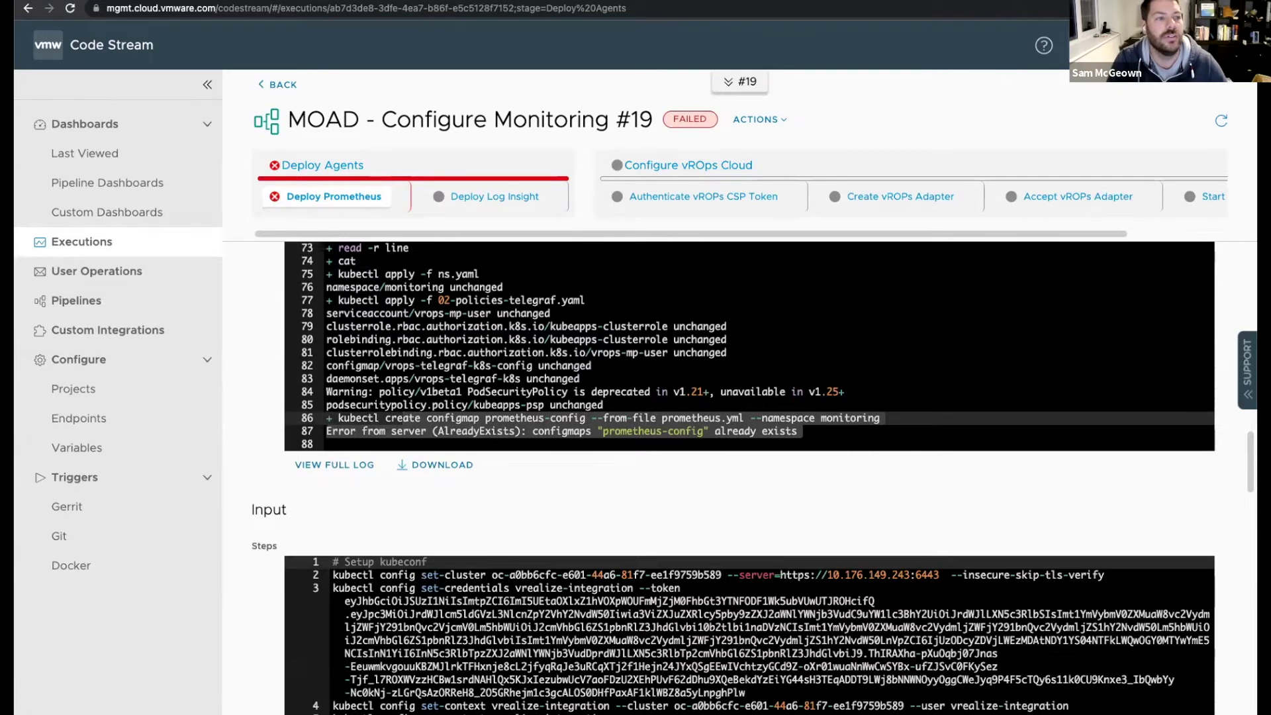
left_click(270, 86)
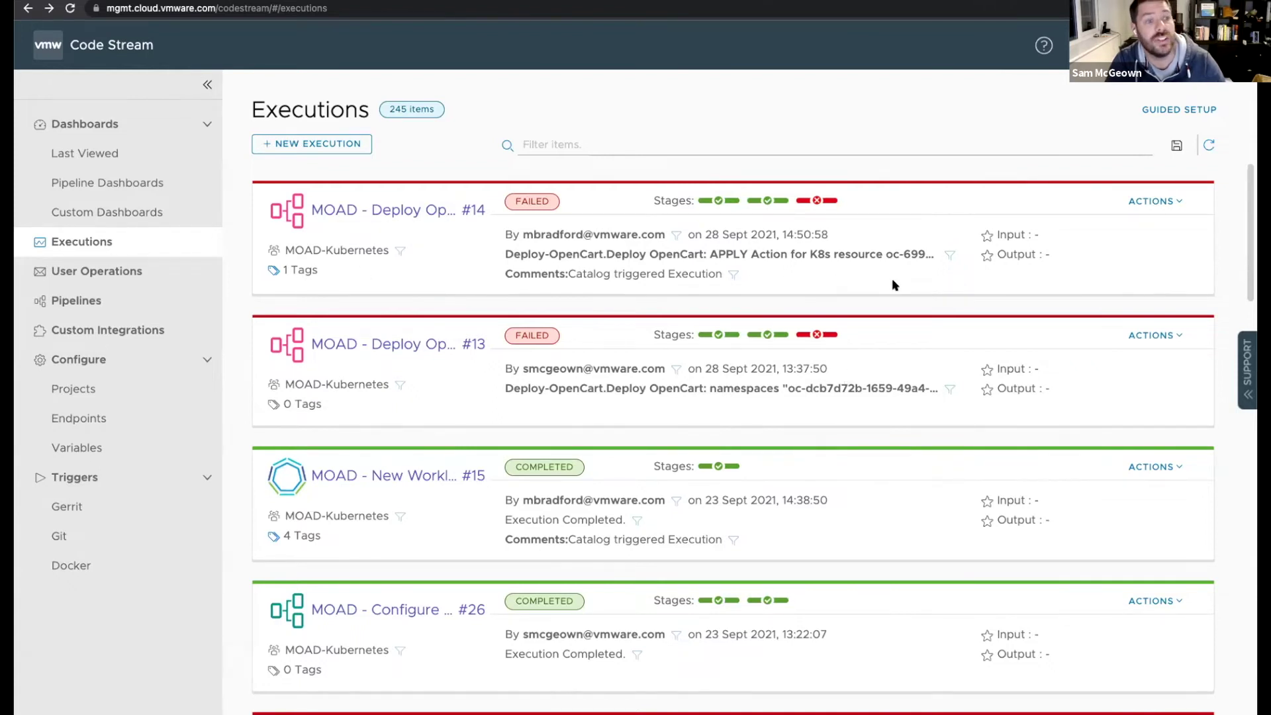
Open the pinned MOAD - New Workload Cluster pipeline dashboard and review its execution statistics, recent executions and execution details
left_click(69, 188)
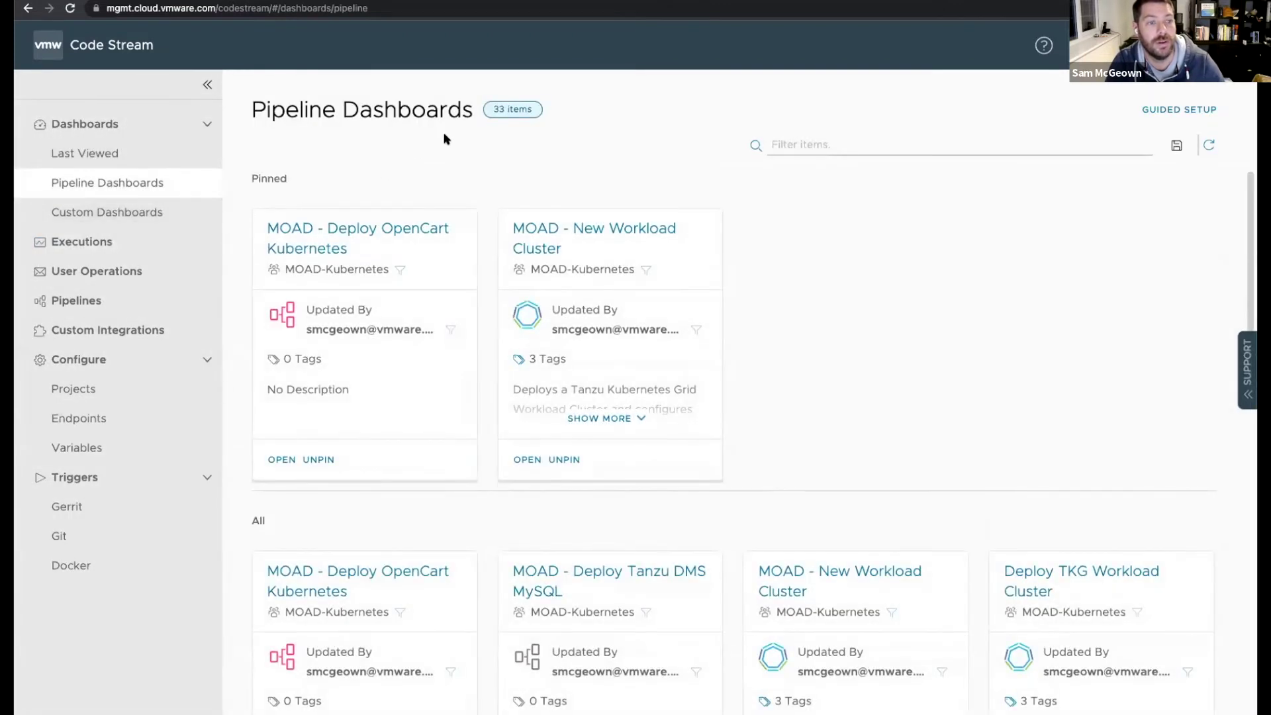
left_click(514, 228)
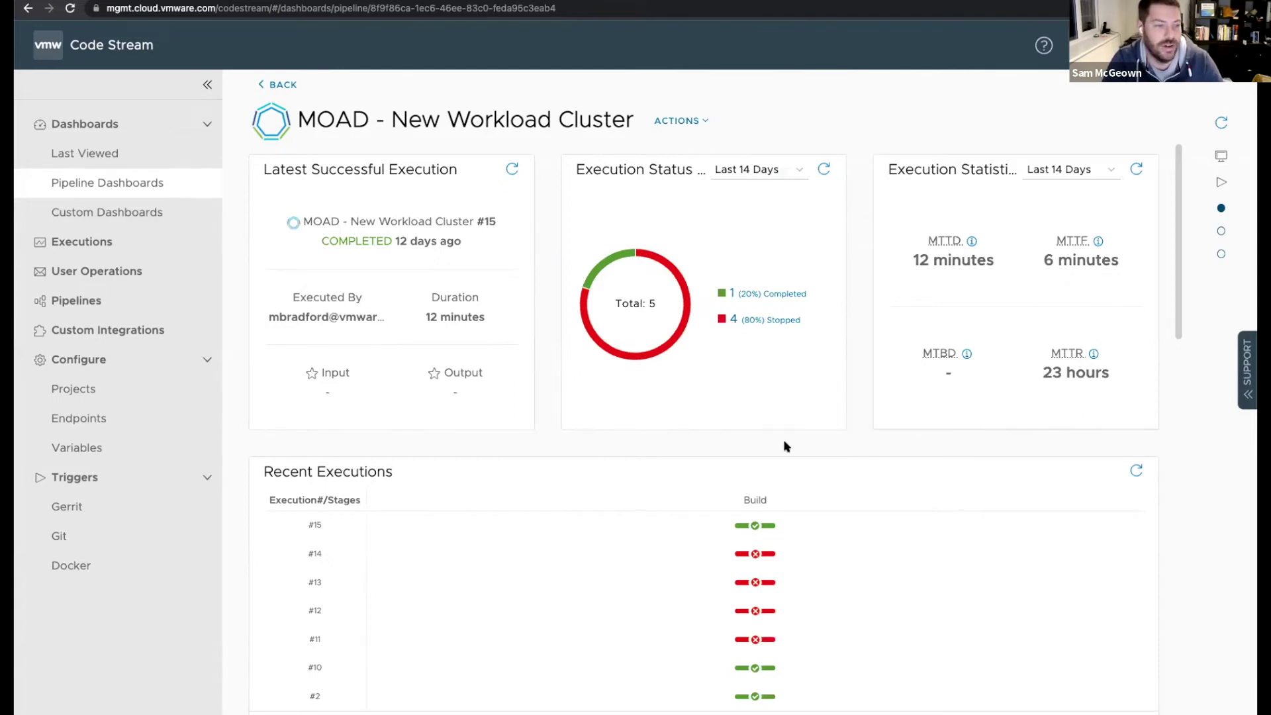
mouse_move(997, 238)
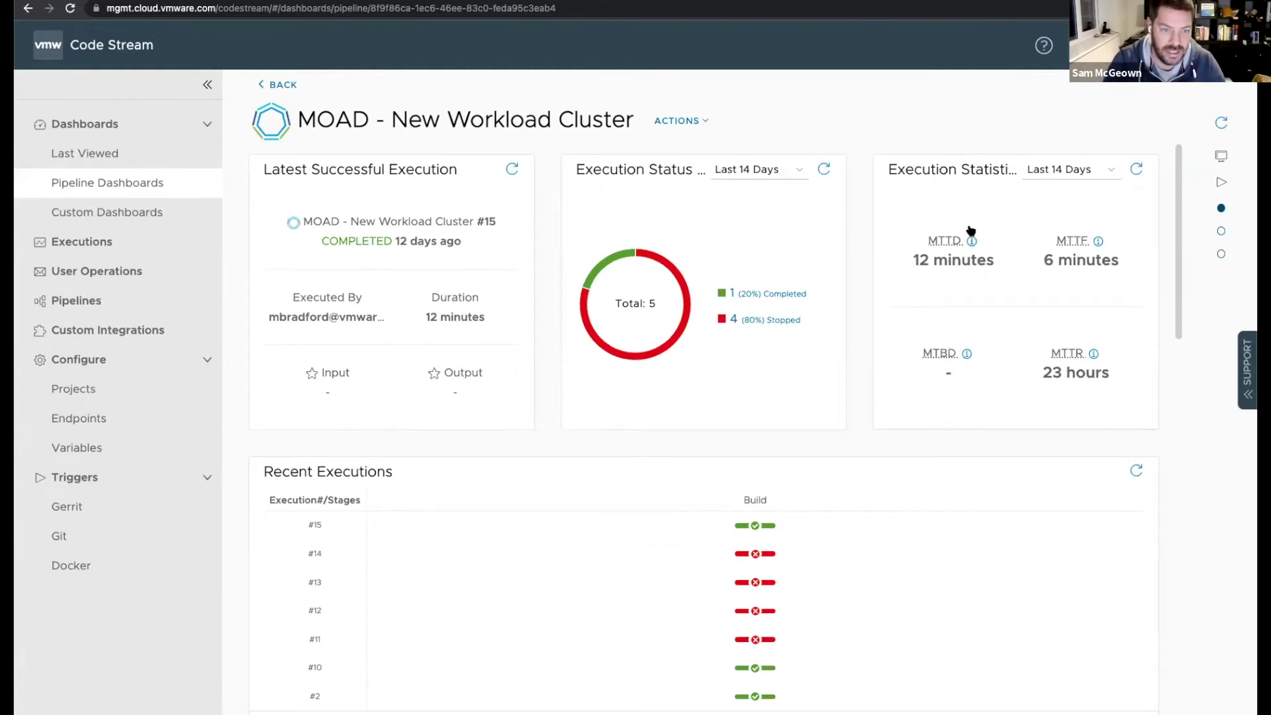
scroll(528, 284, "down", 3)
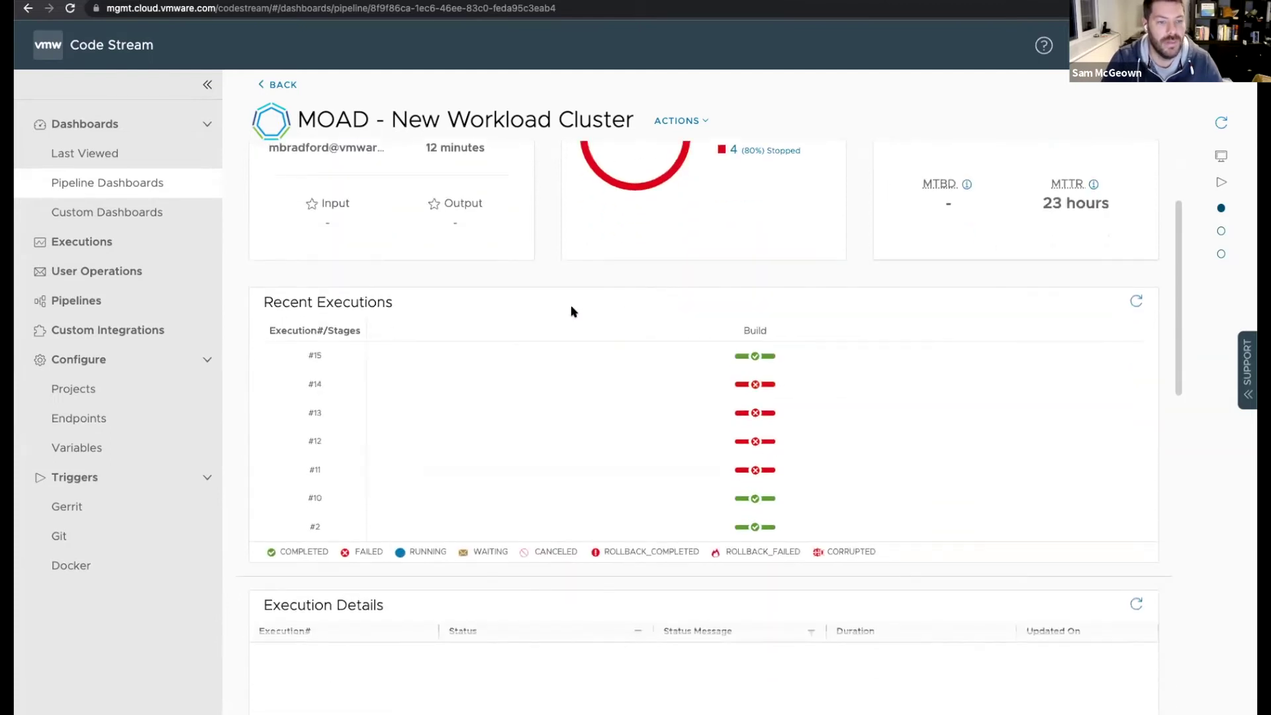
scroll(880, 426, "down", 6)
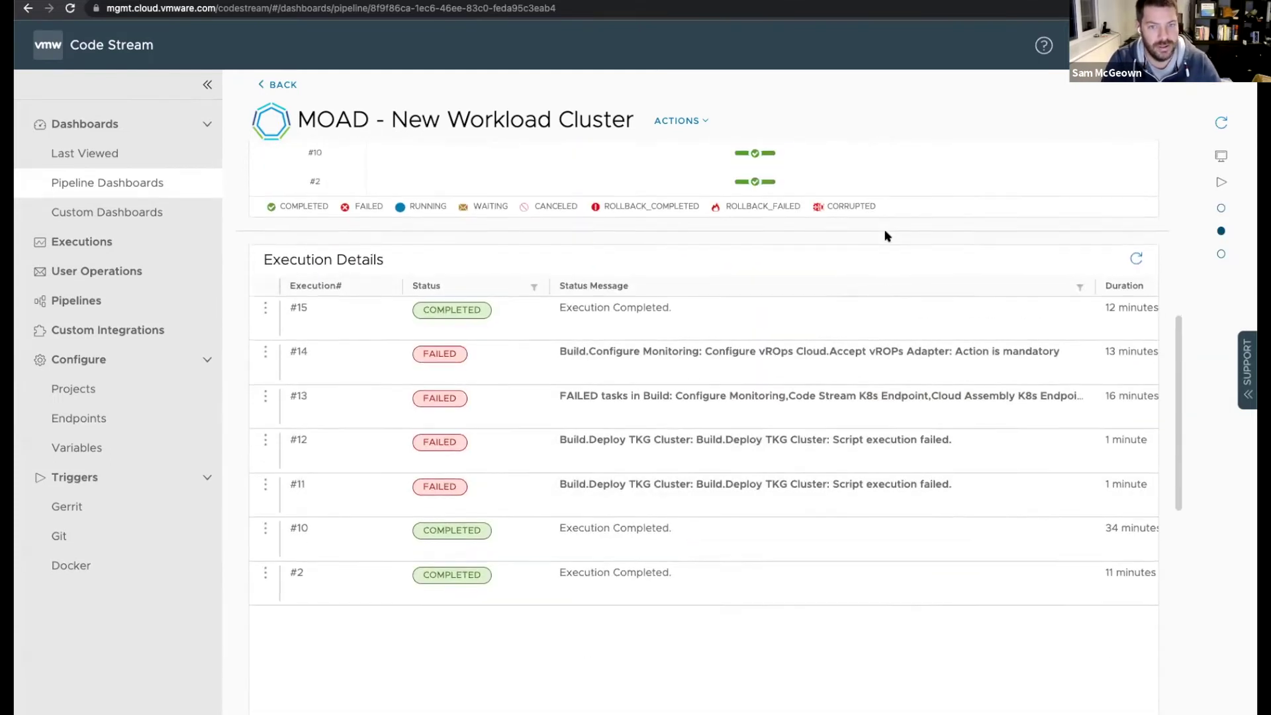
scroll(887, 236, "up", 8)
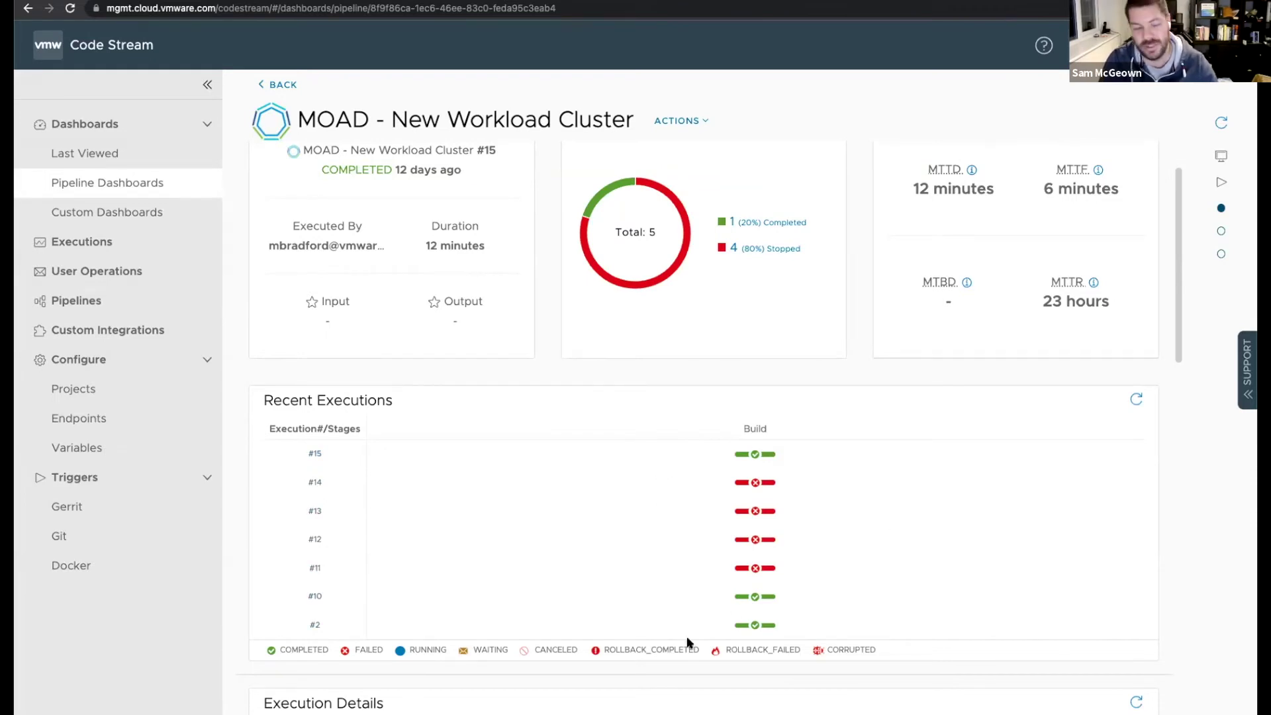
scroll(623, 616, "down", 1)
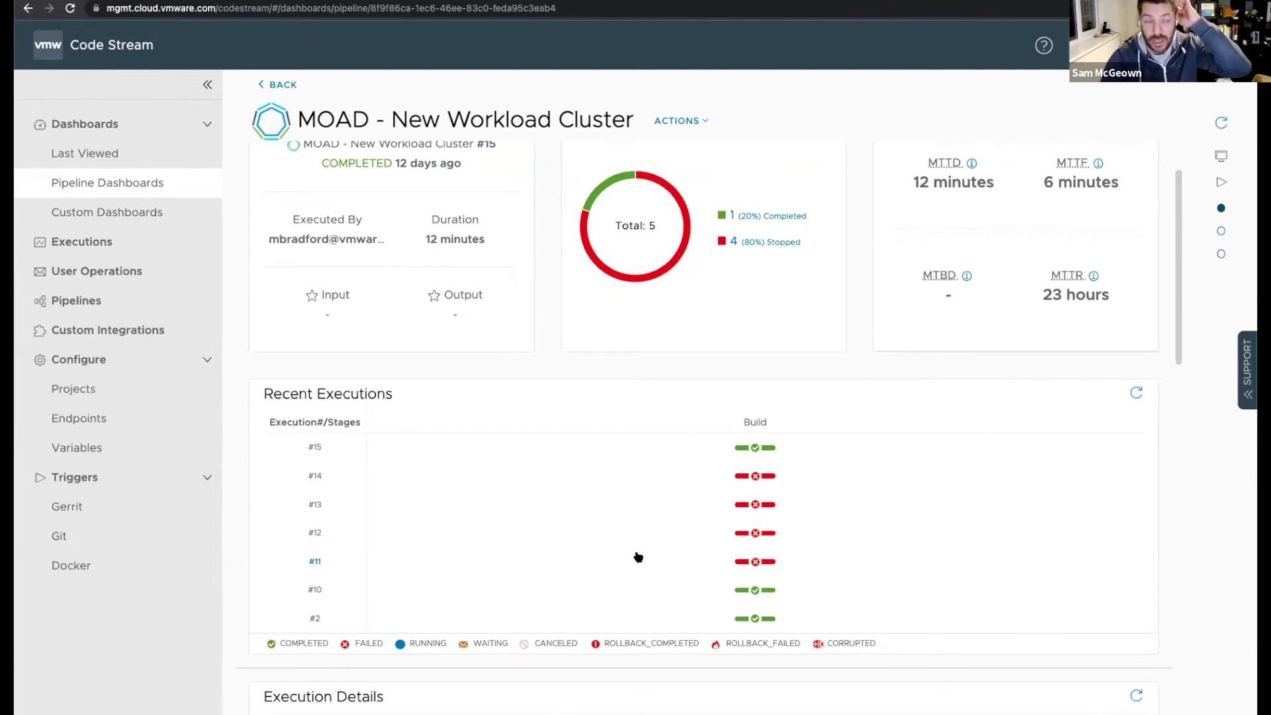
scroll(855, 403, "up", 2)
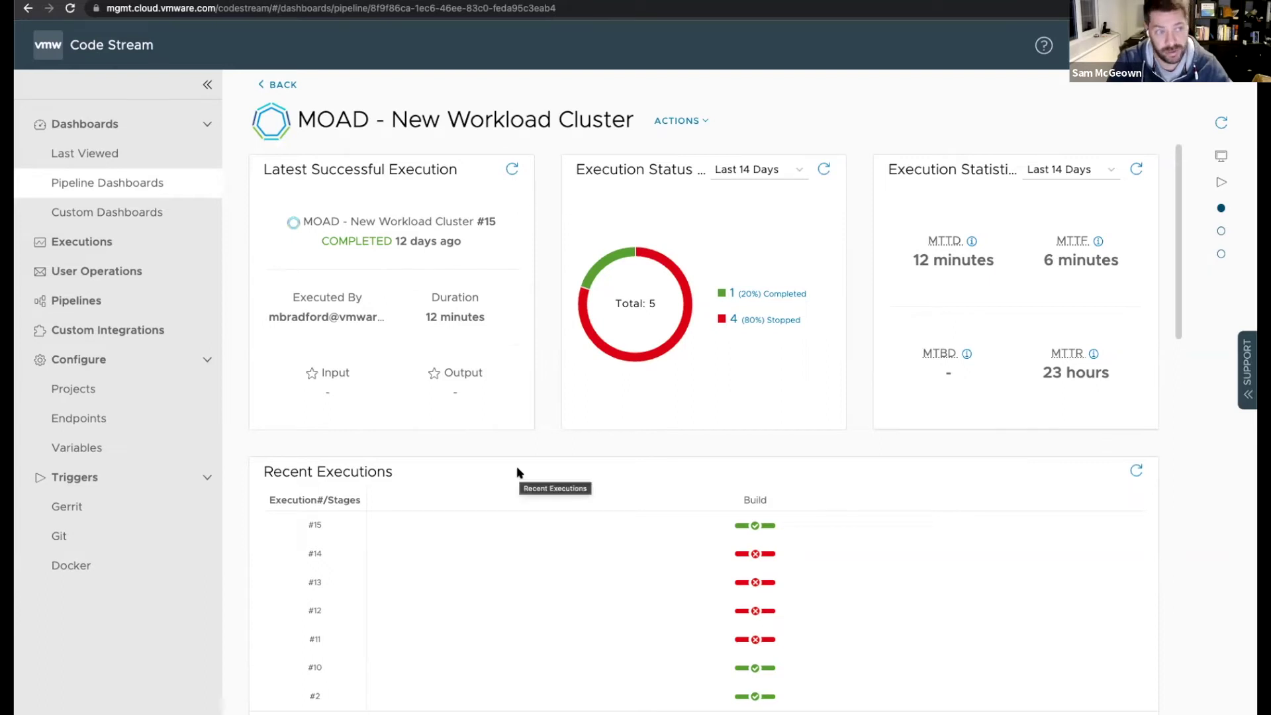
Show the custom dashboards and list the webhooks configured for the Git trigger
left_click(126, 217)
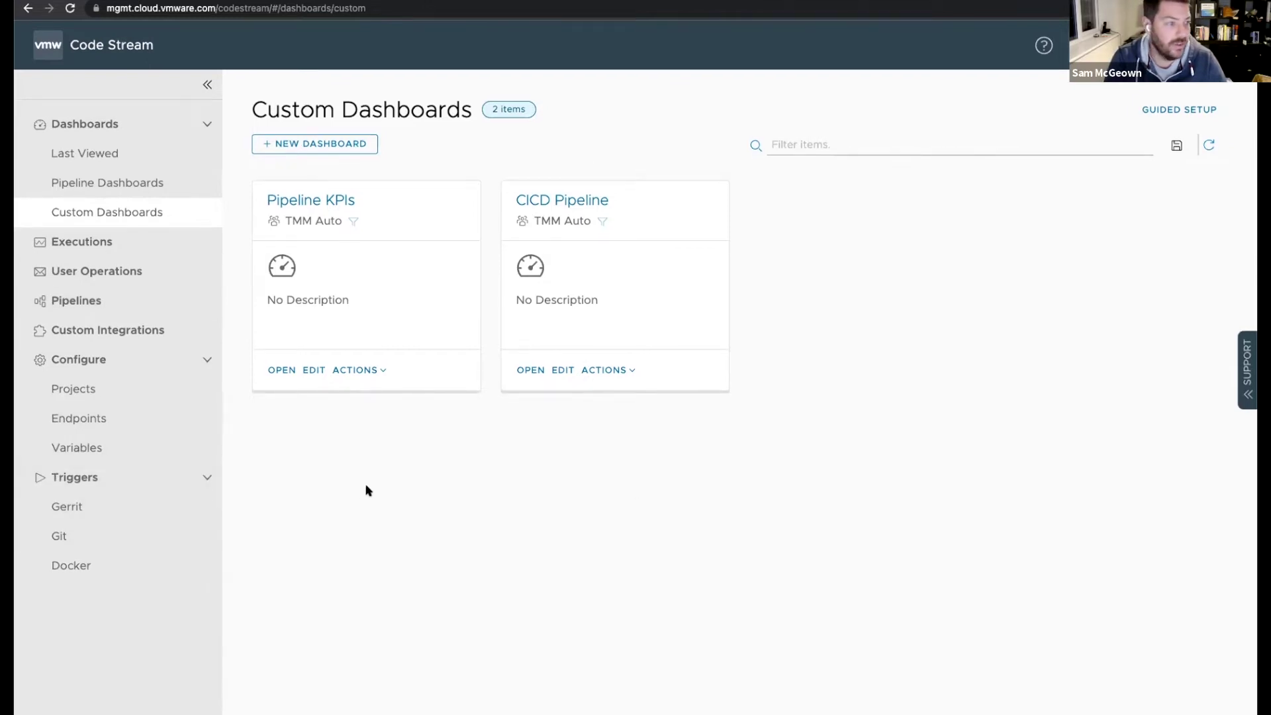
left_click(60, 540)
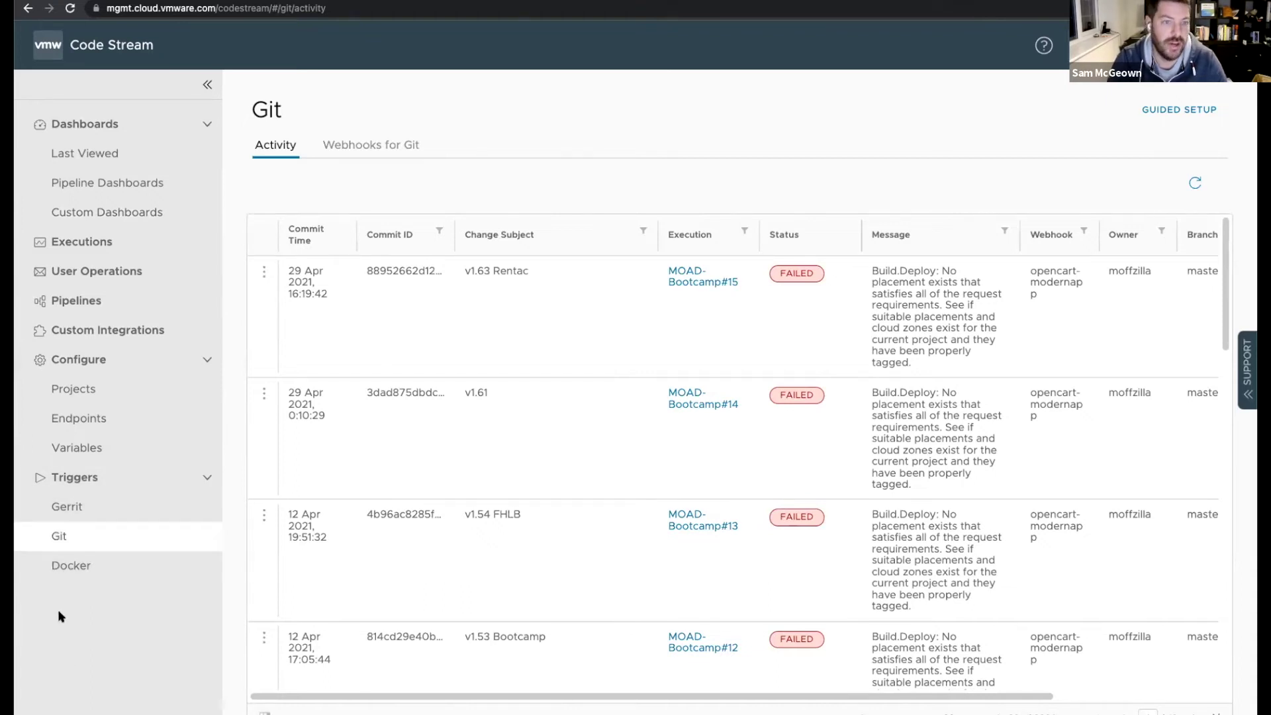
left_click(334, 145)
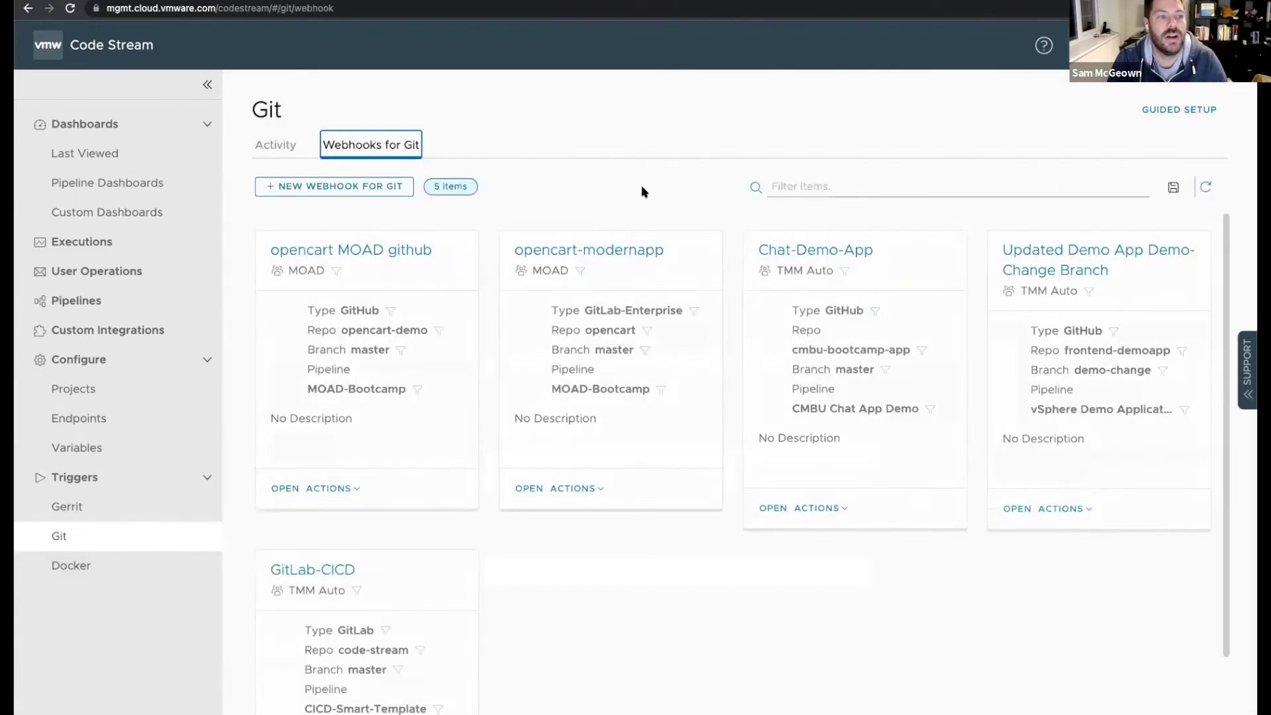
Open the opencart MOAD github webhook and review its branch, file inclusion and exclusion, trigger and pipeline settings
left_click(348, 251)
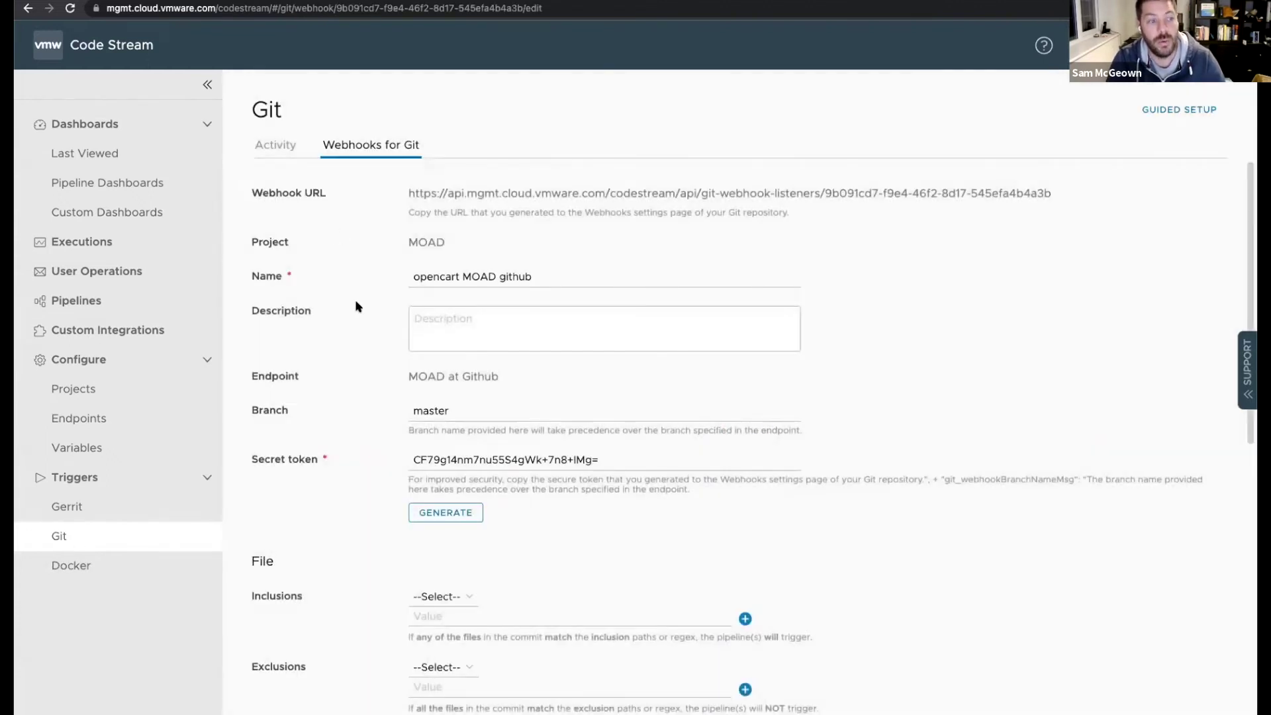
scroll(359, 307, "down", 4)
scroll(329, 268, "up", 1)
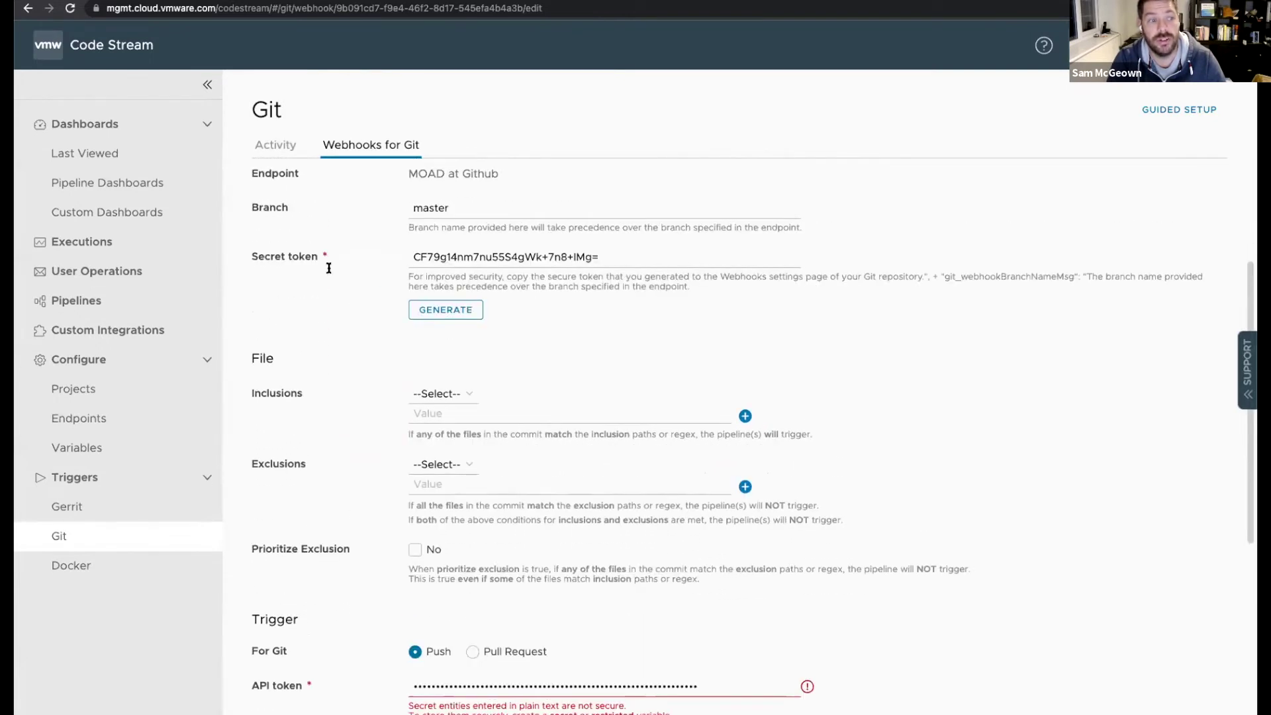
scroll(380, 332, "down", 2)
scroll(402, 259, "up", 2)
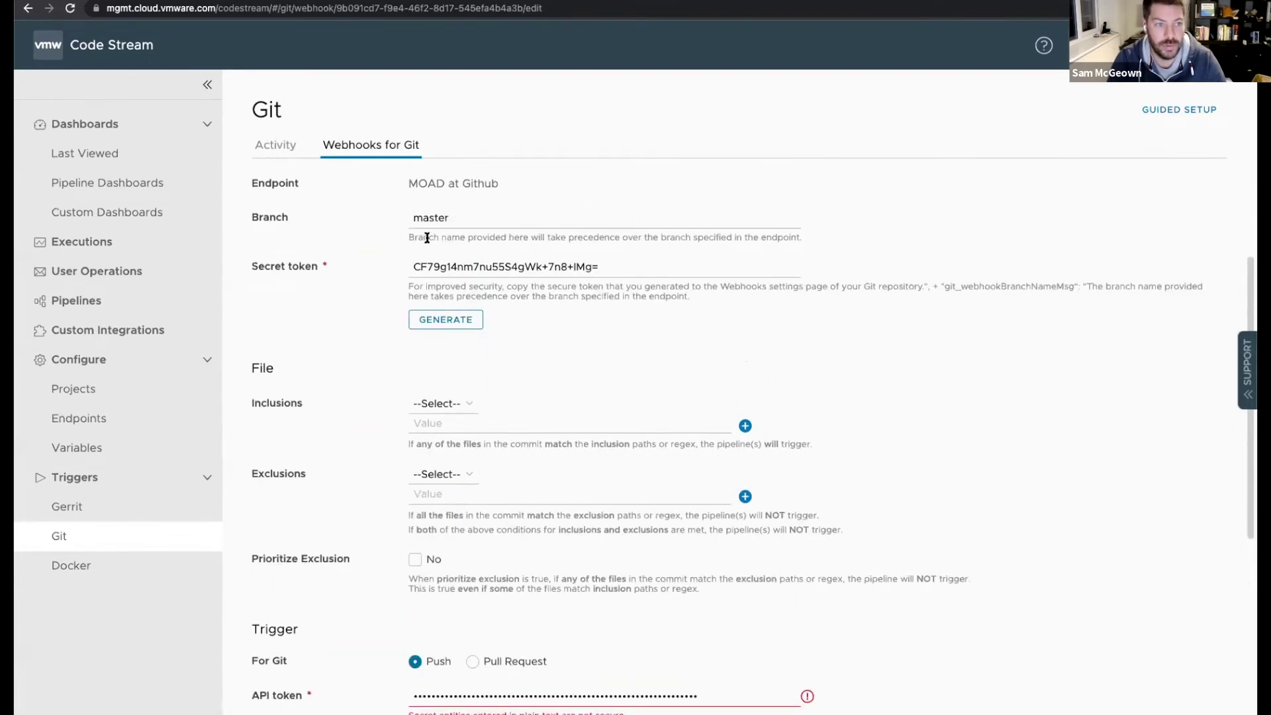
scroll(334, 329, "down", 1)
scroll(333, 378, "down", 2)
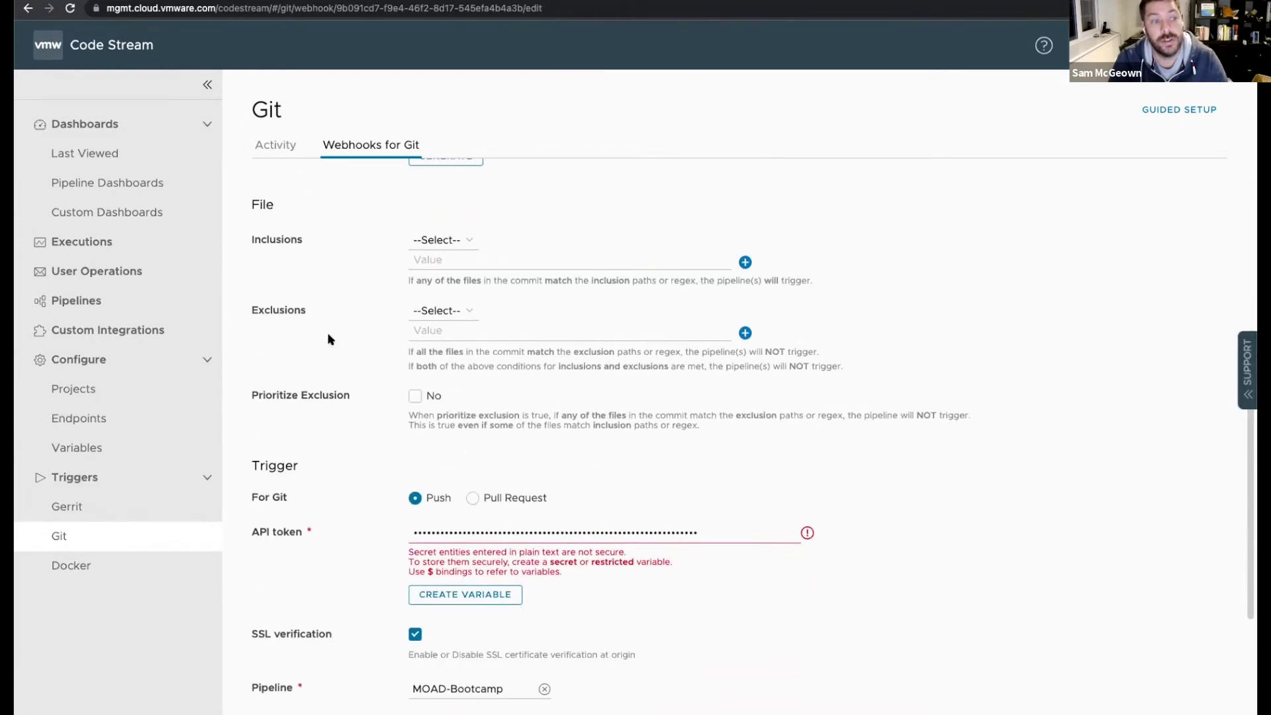
scroll(331, 339, "down", 4)
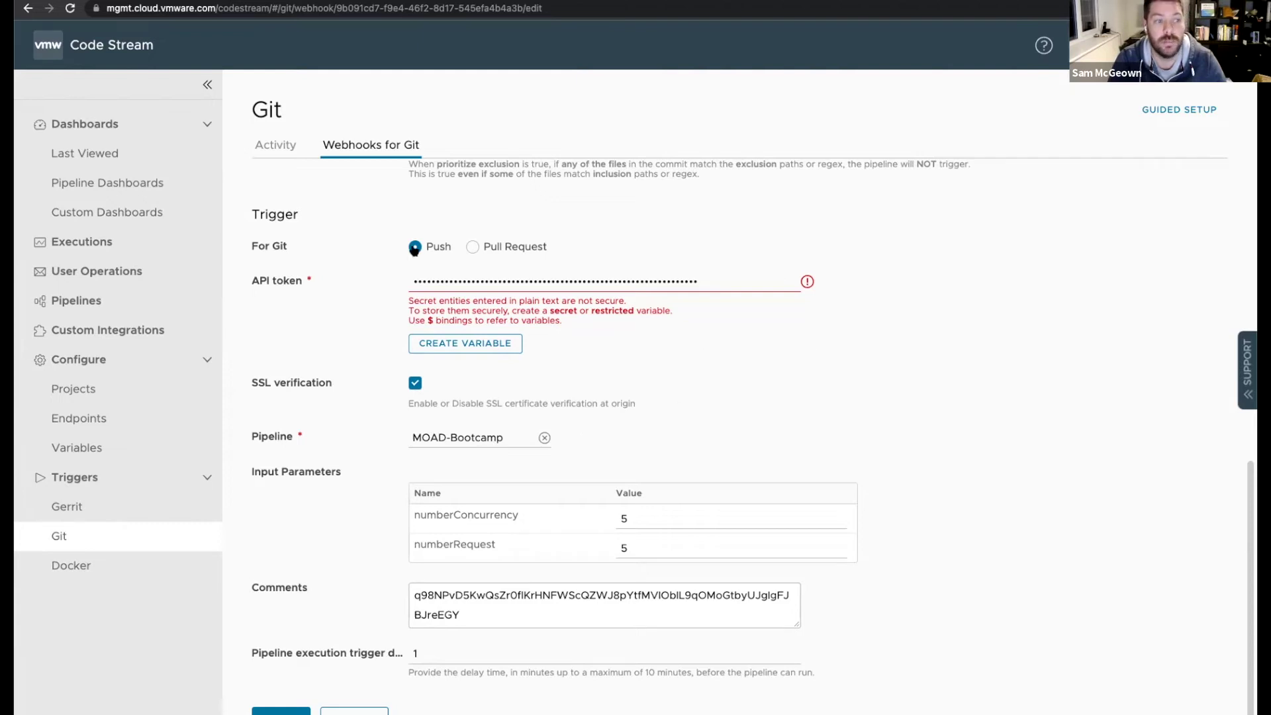
scroll(326, 402, "up", 7)
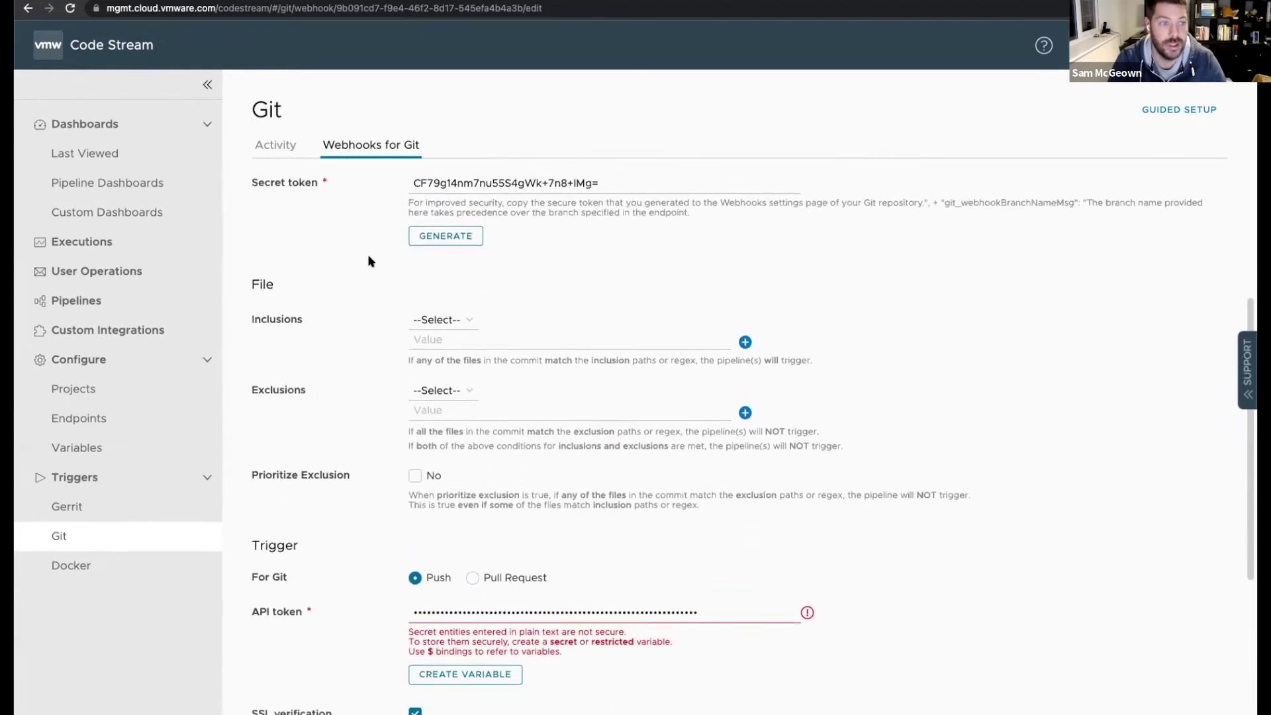
scroll(418, 206, "up", 2)
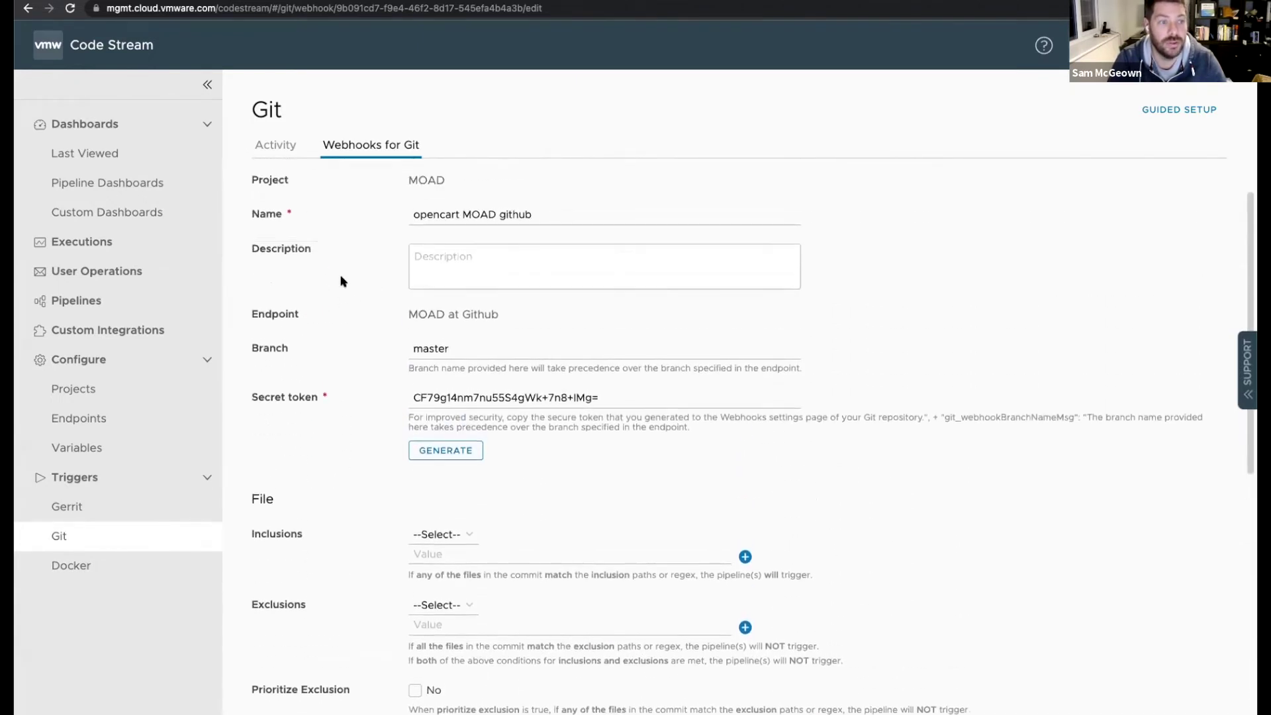
Highlight the webhook's MOAD at Github endpoint and review its push trigger, SSL verification, pipeline and input parameter settings
triple_click(451, 316)
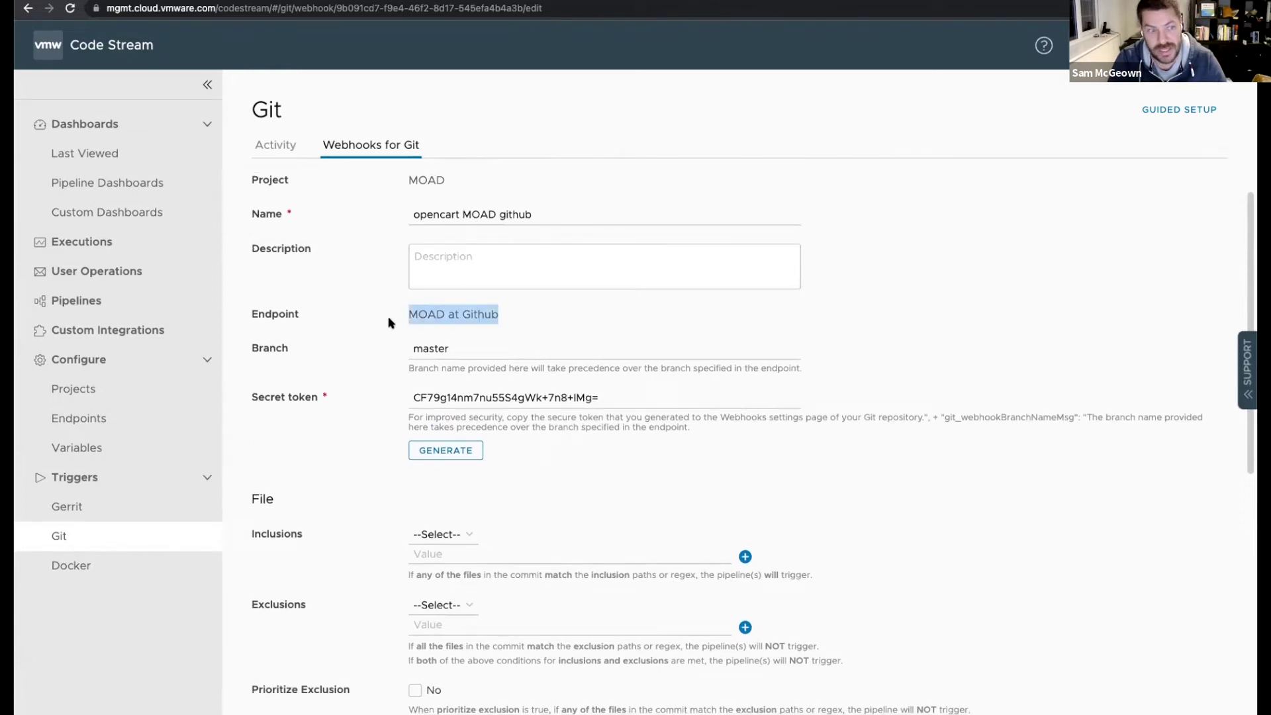
scroll(390, 322, "down", 9)
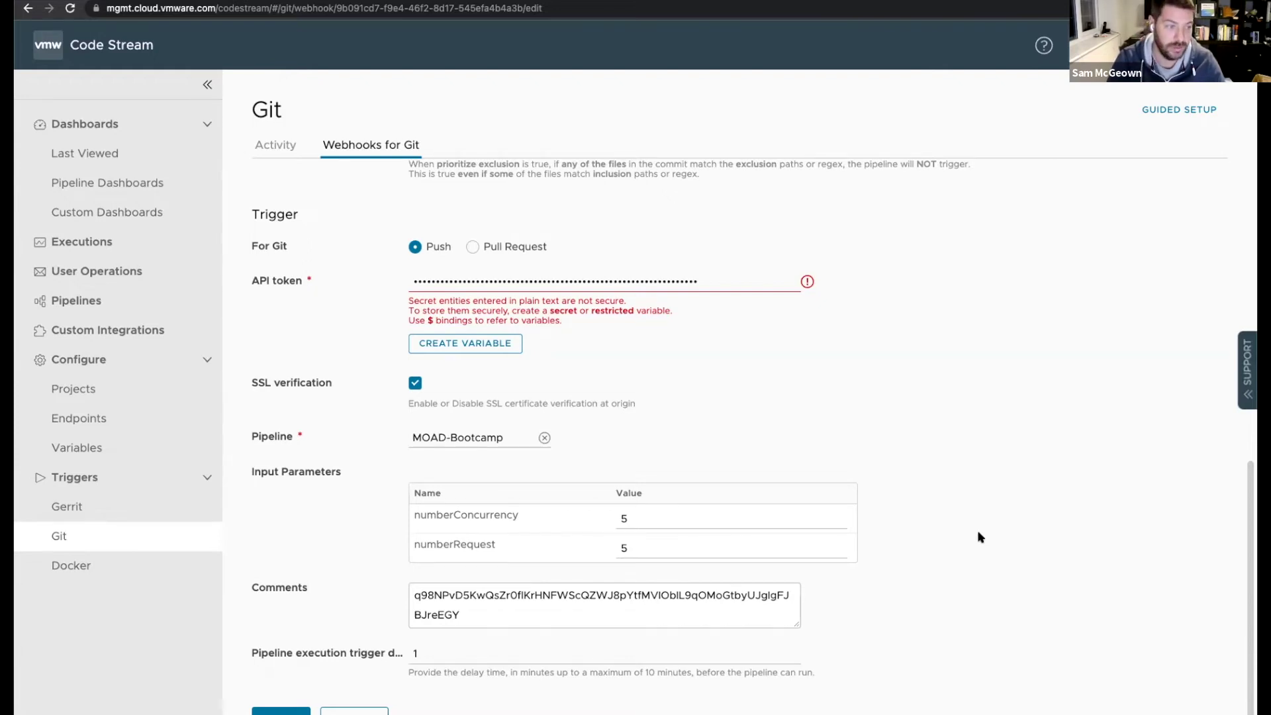
scroll(1038, 383, "down", 1)
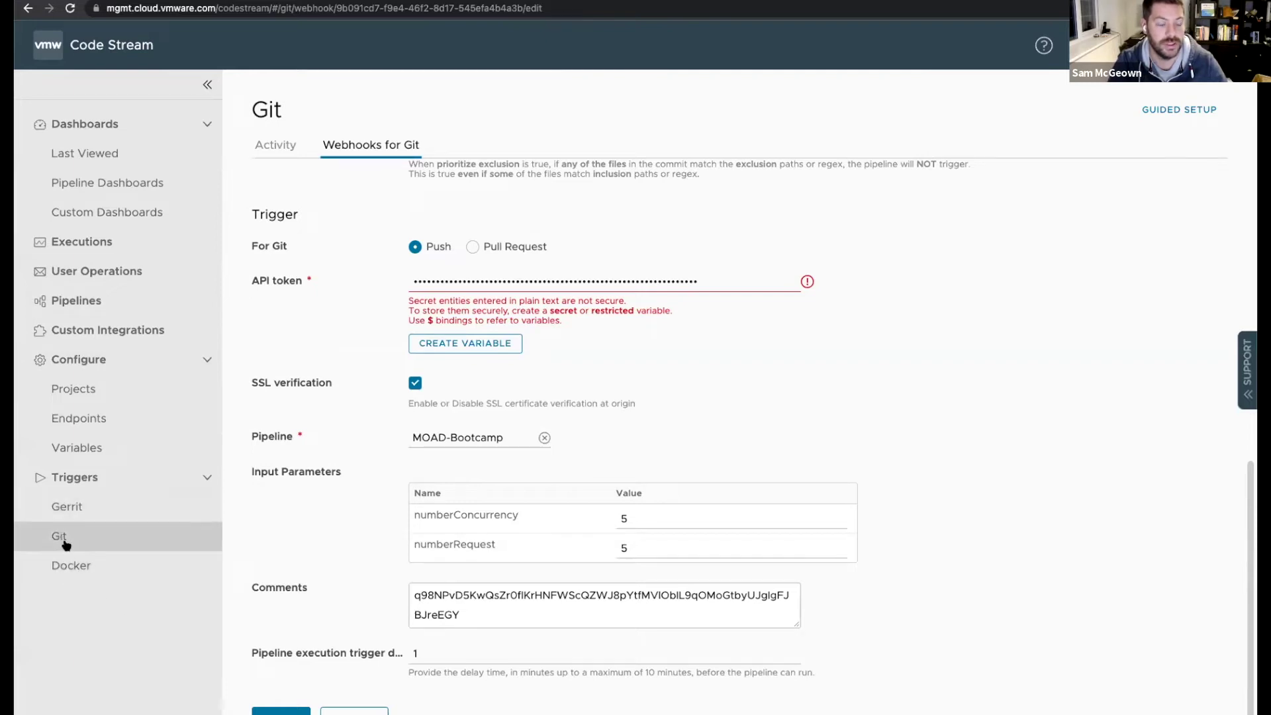
Review the Git trigger activity, inspect the MOAD-Bootcamp #15 execution of the v1.63 Rentac commit, and return to the activity list
left_click(276, 144)
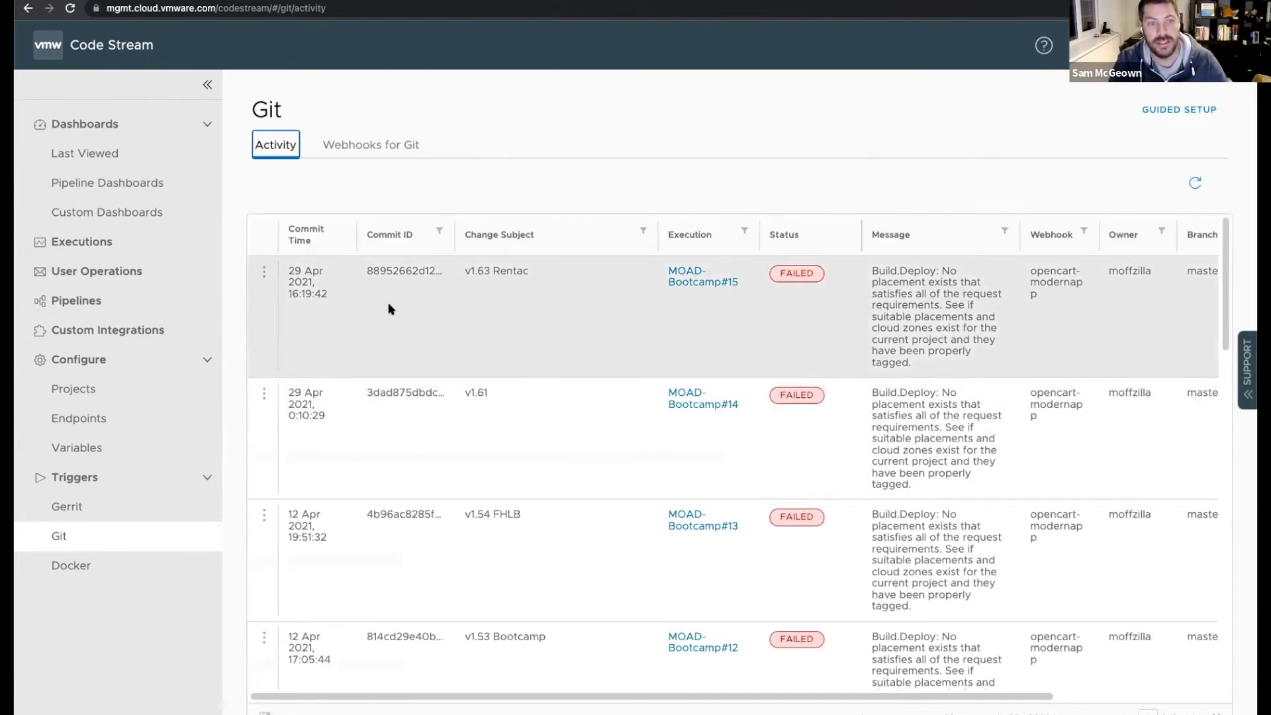
scroll(922, 284, "down", 2)
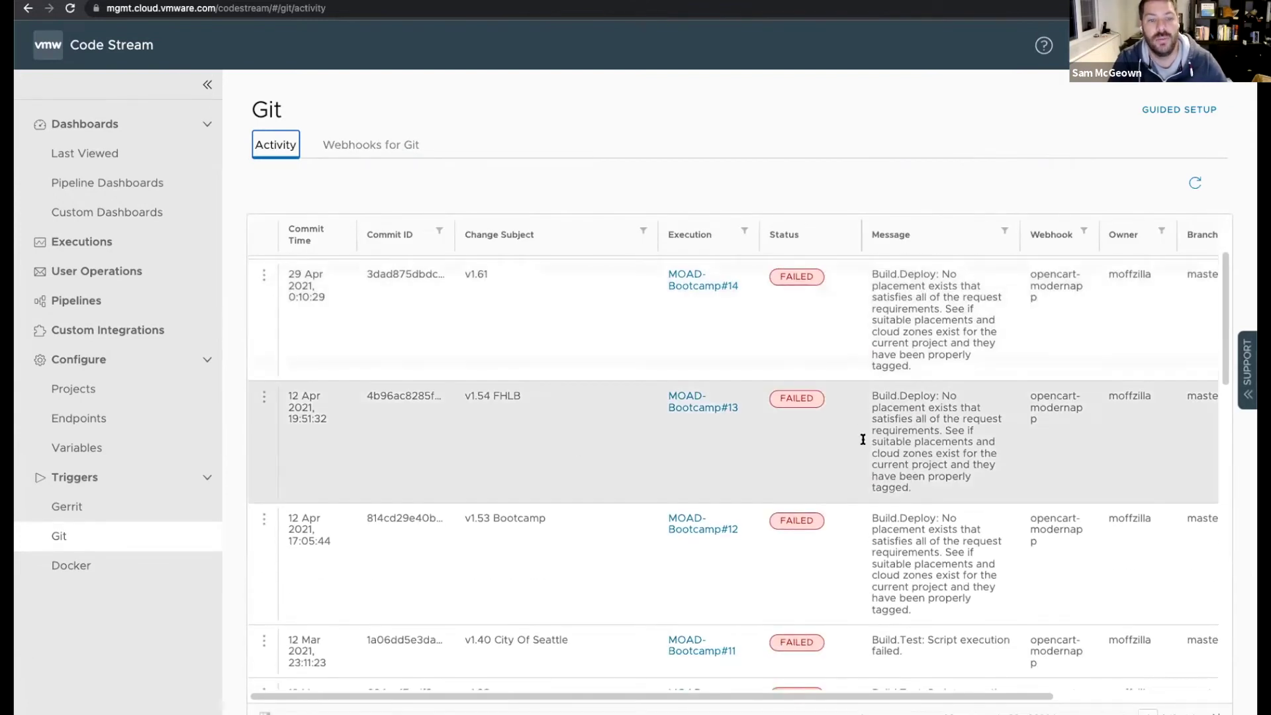
scroll(432, 298, "up", 2)
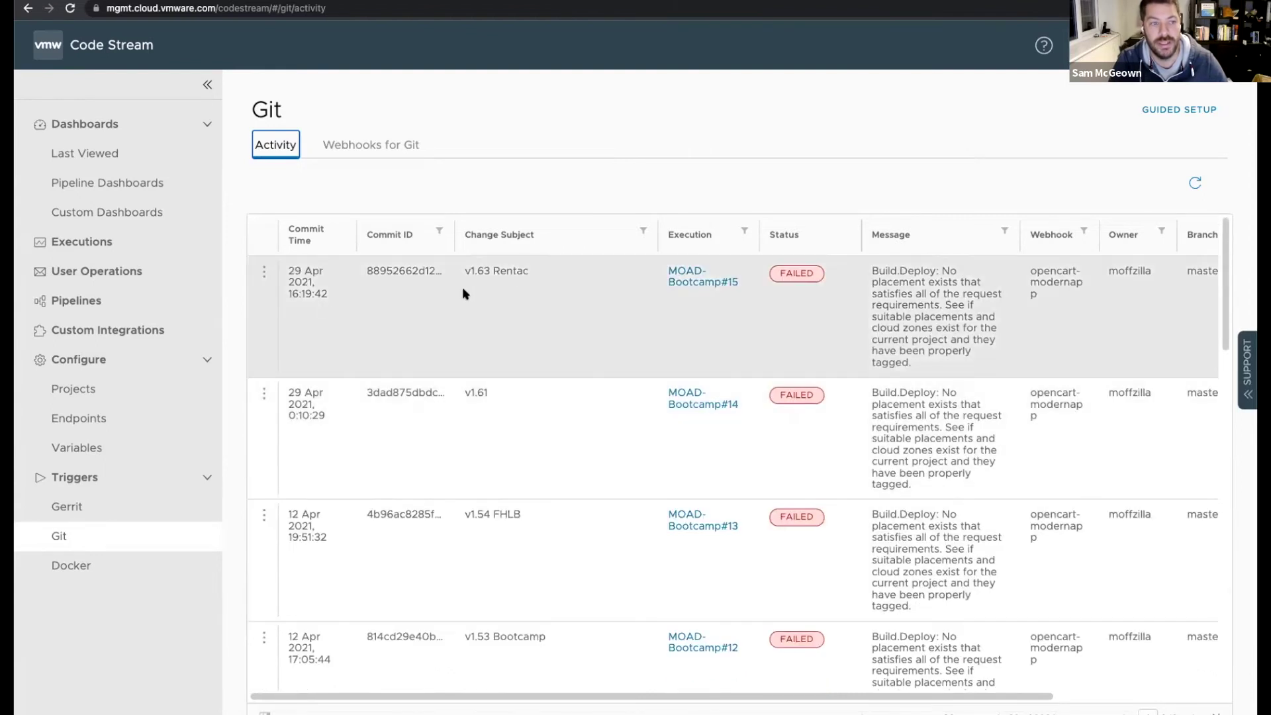
left_click_drag(527, 270, 470, 271)
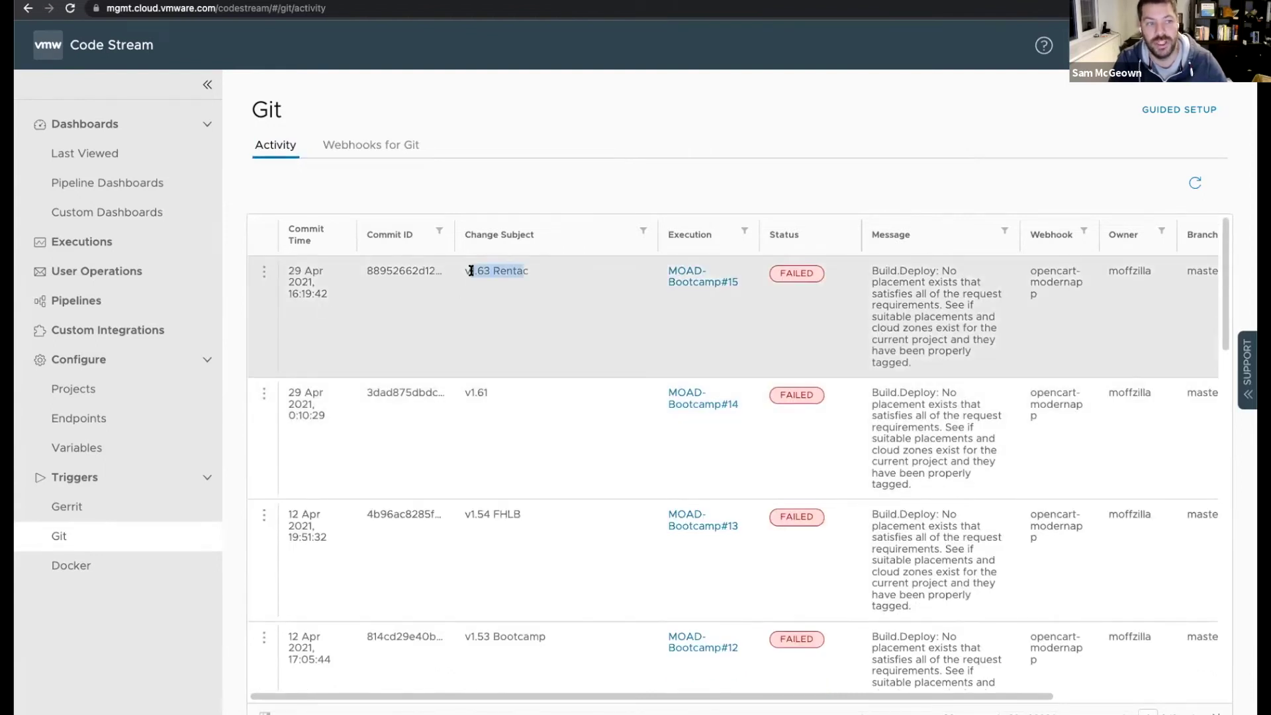
double_click(1149, 273)
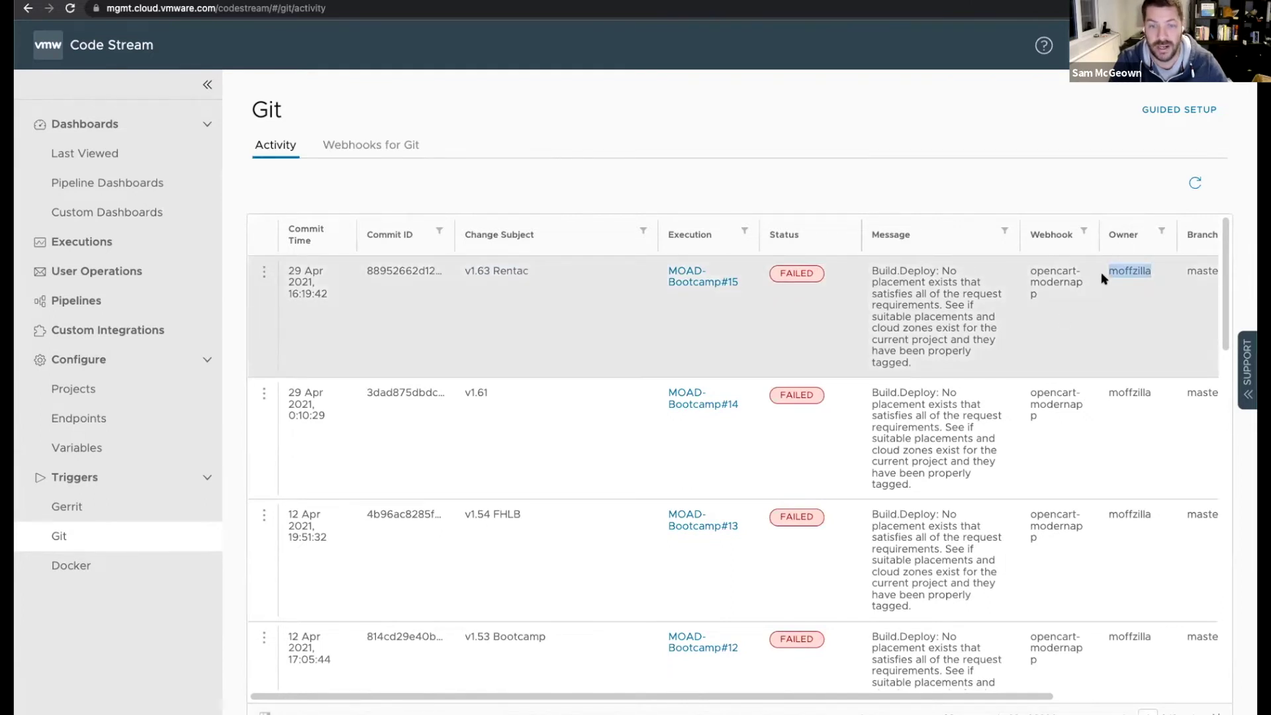
left_click(687, 275)
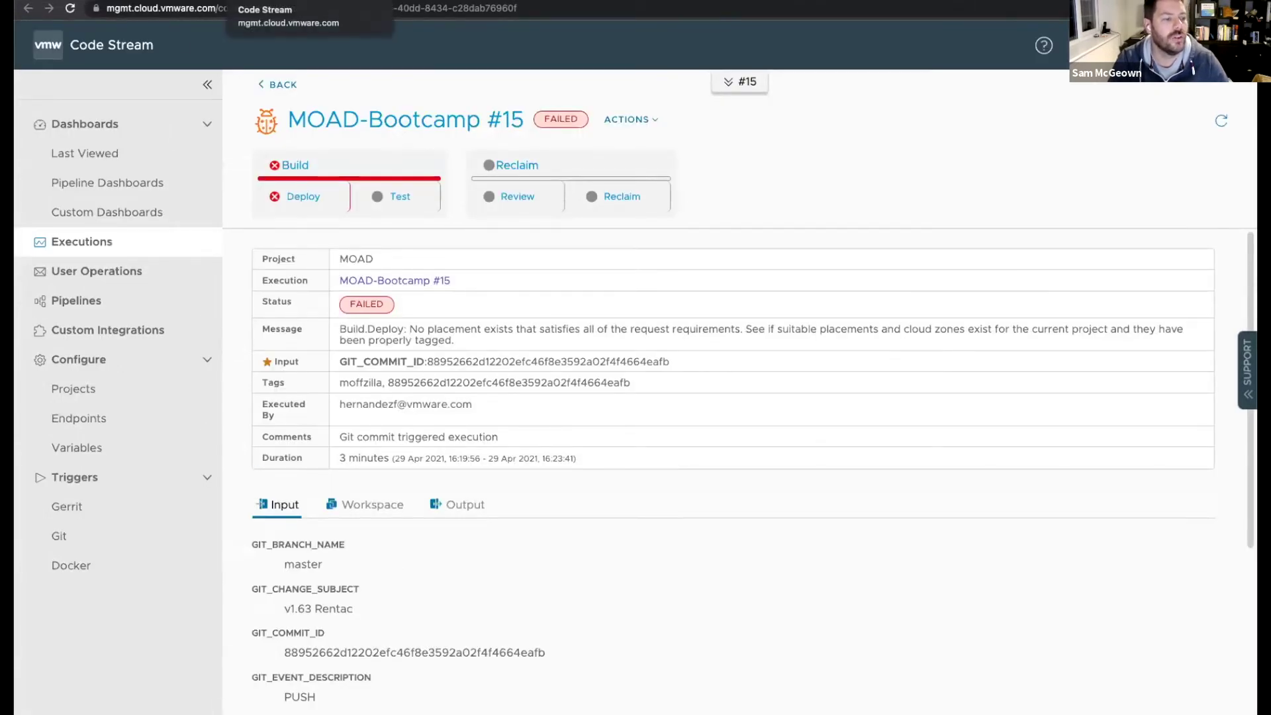
left_click(279, 84)
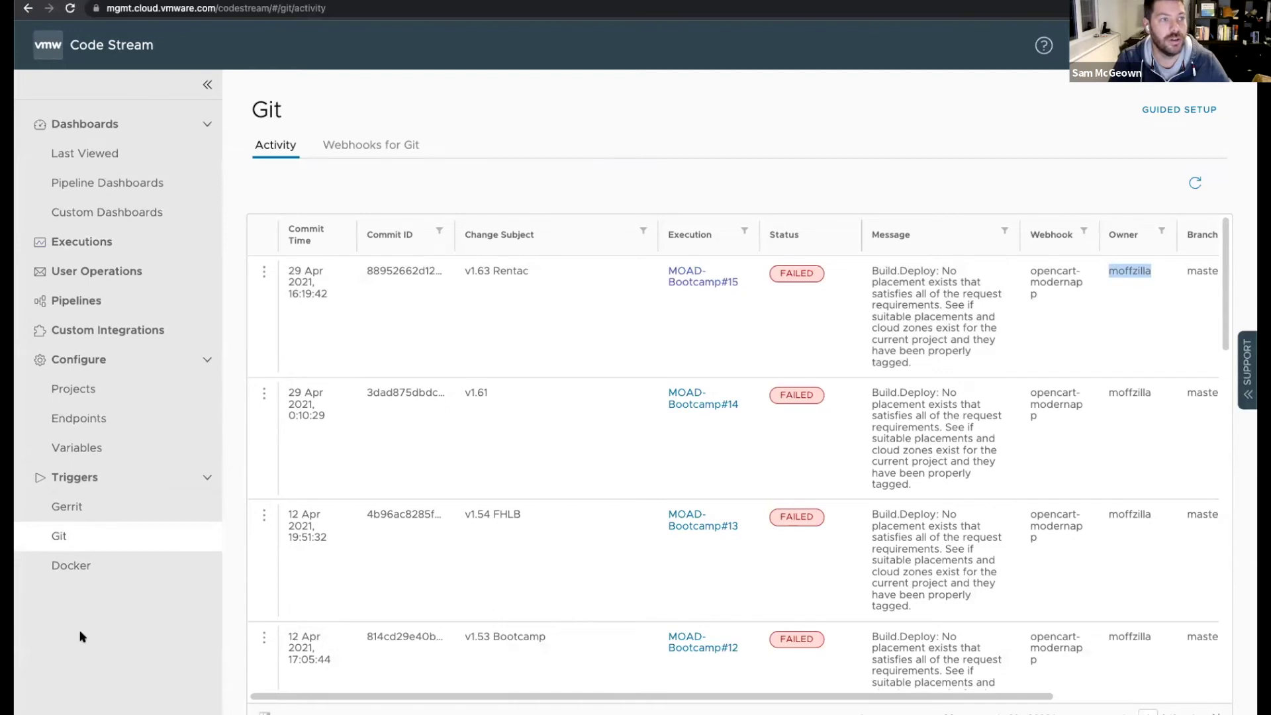
Switch to the Learn Code Stream site, view the Pipelines page and its editable GitHub source, and return to Code Stream's Git activity
key("ctrl+Tab")
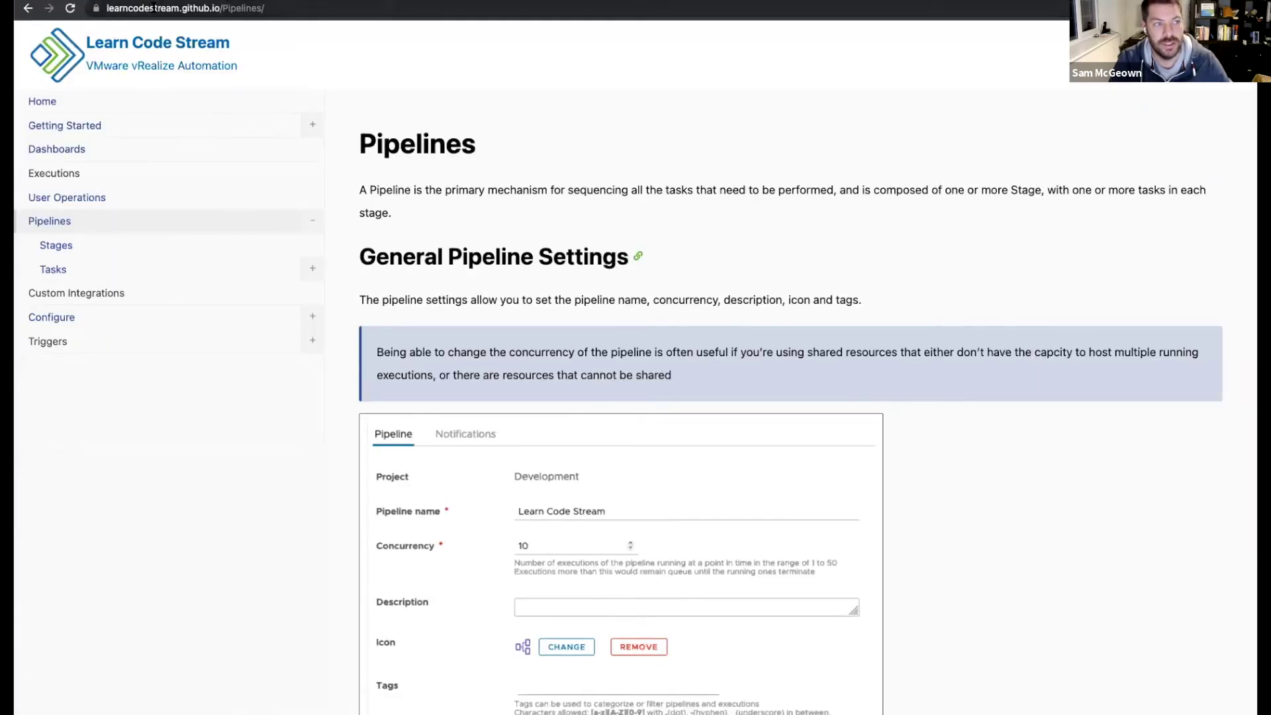
left_click(248, 9)
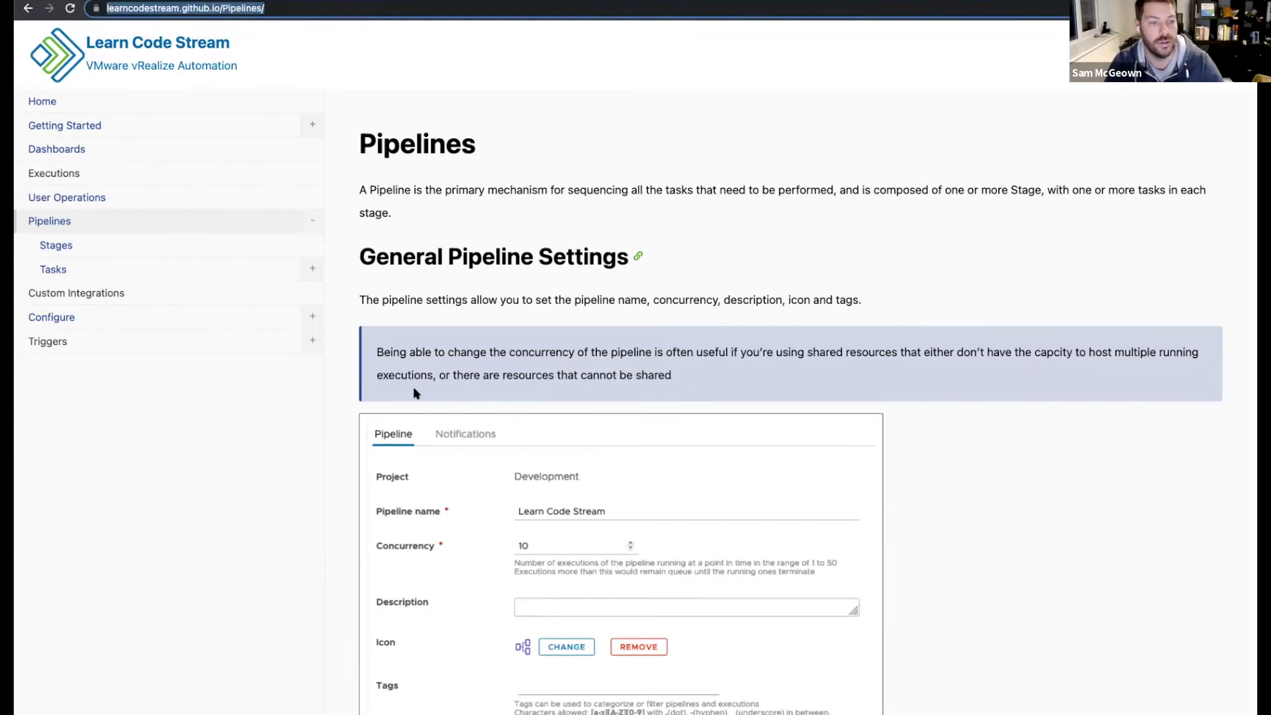
scroll(847, 349, "down", 15)
scroll(859, 348, "down", 15)
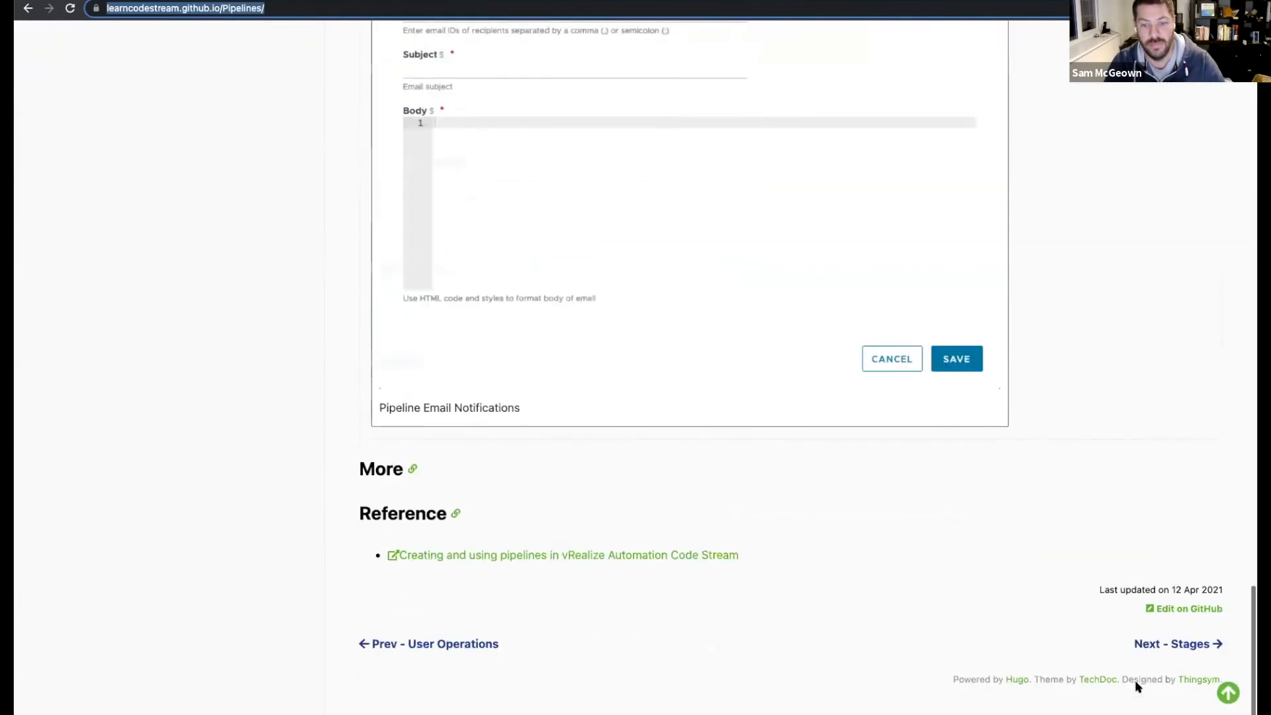
left_click(1192, 634)
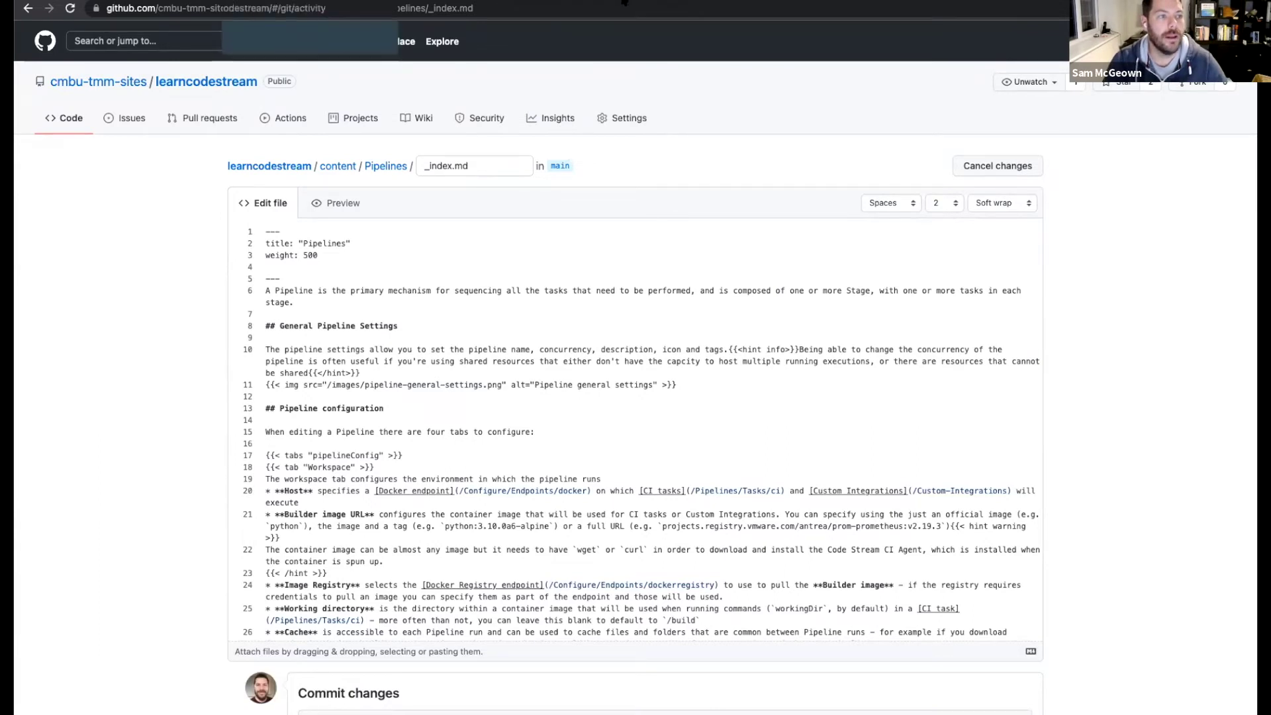
key("ctrl+Tab")
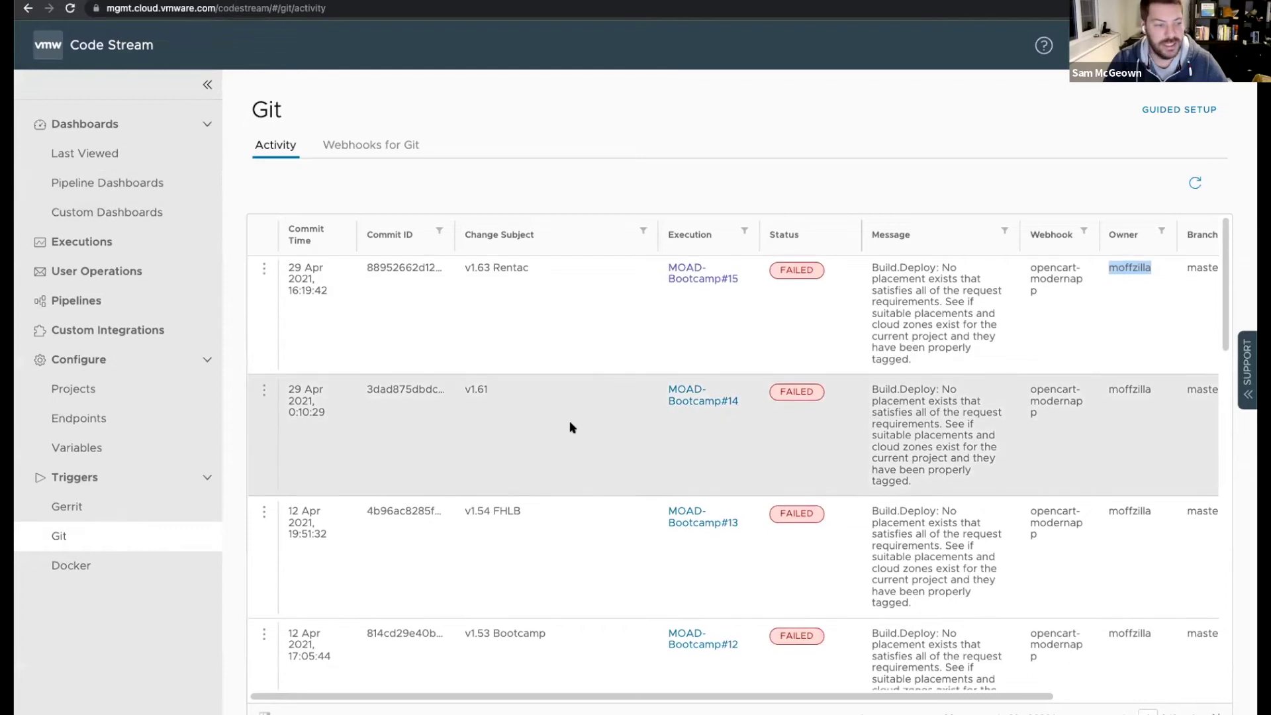
scroll(649, 473, "down", 1)
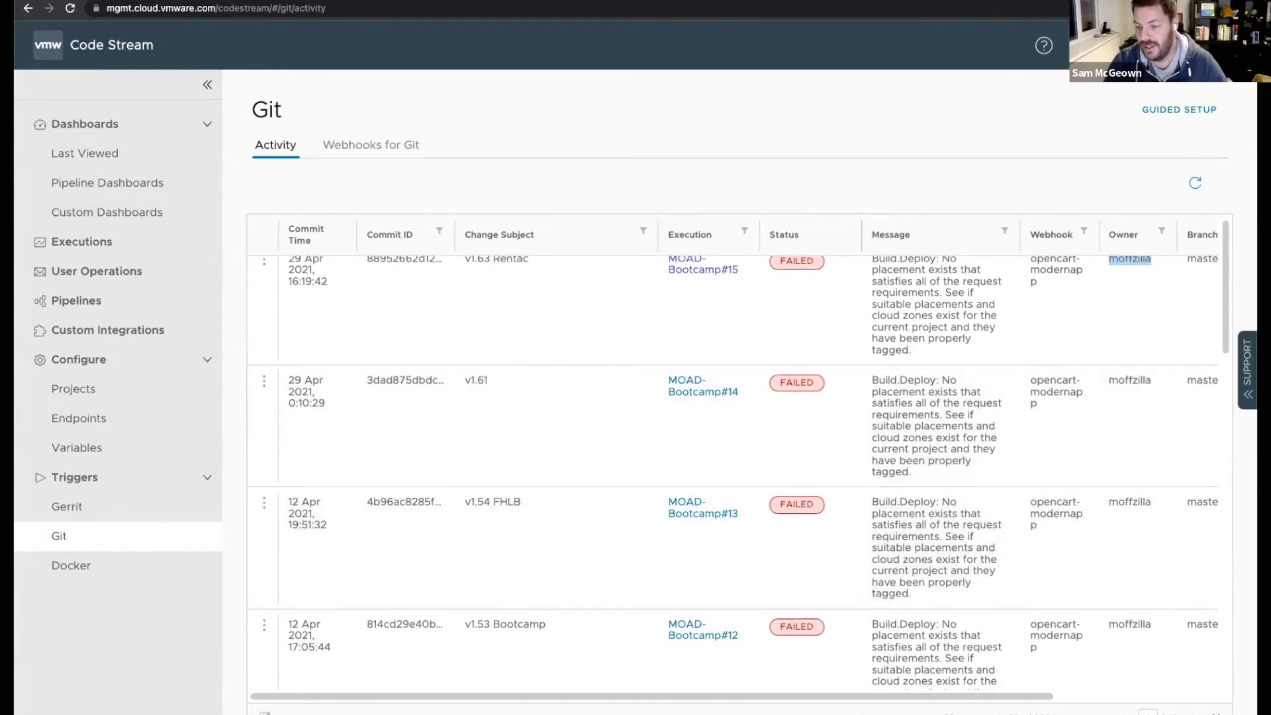
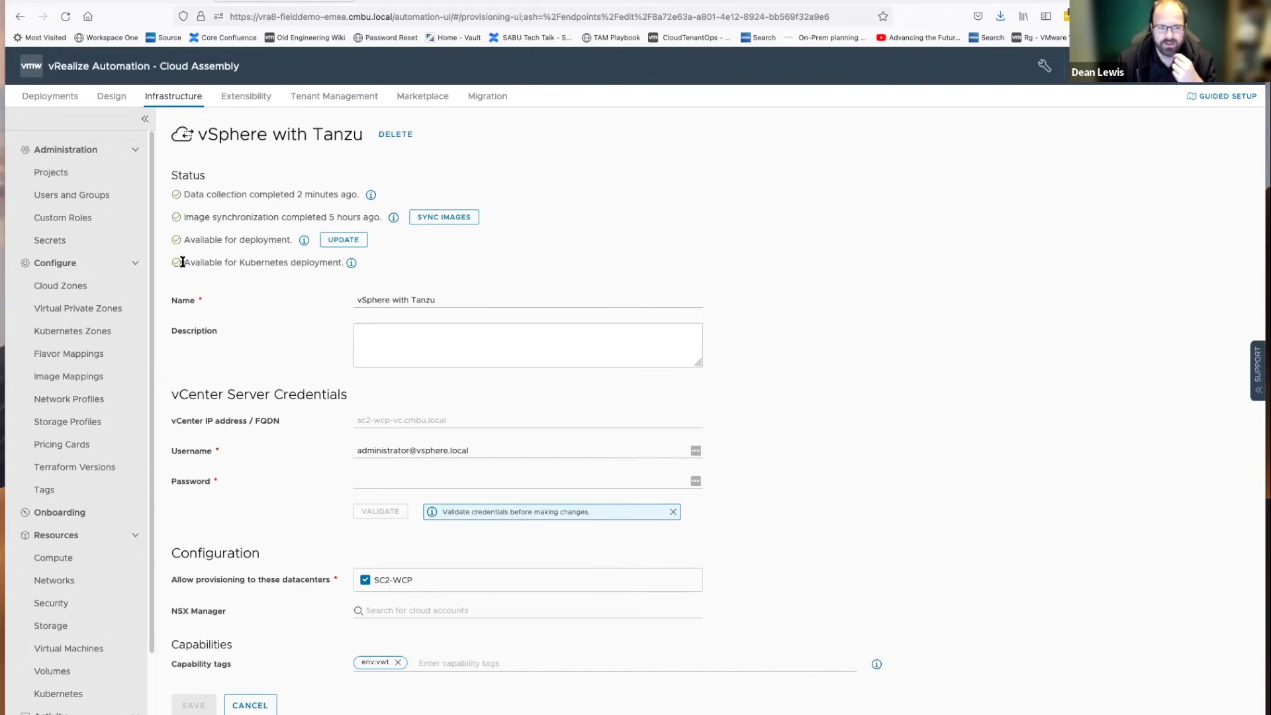
Show the vSphere with Tanzu account's Workload Management help, and review the vSphere with Tanzu K8s Zone's summary and supervisor clusters
left_click(352, 264)
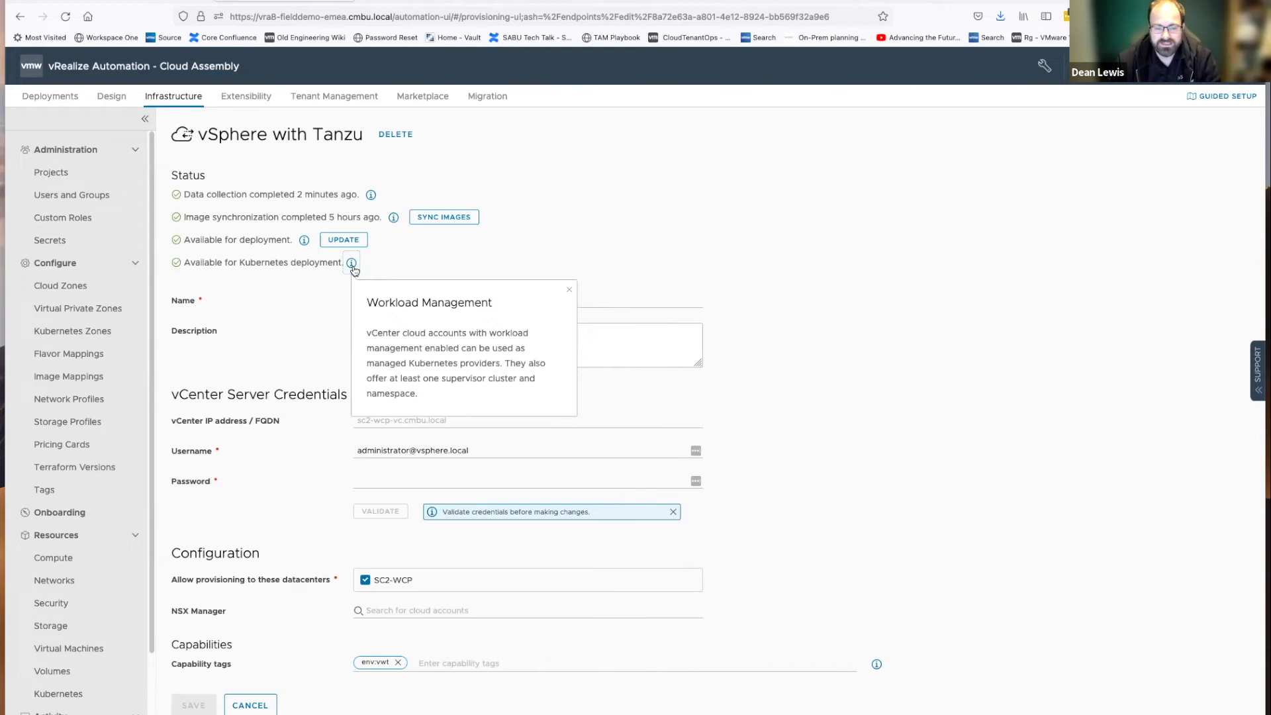
left_click(104, 332)
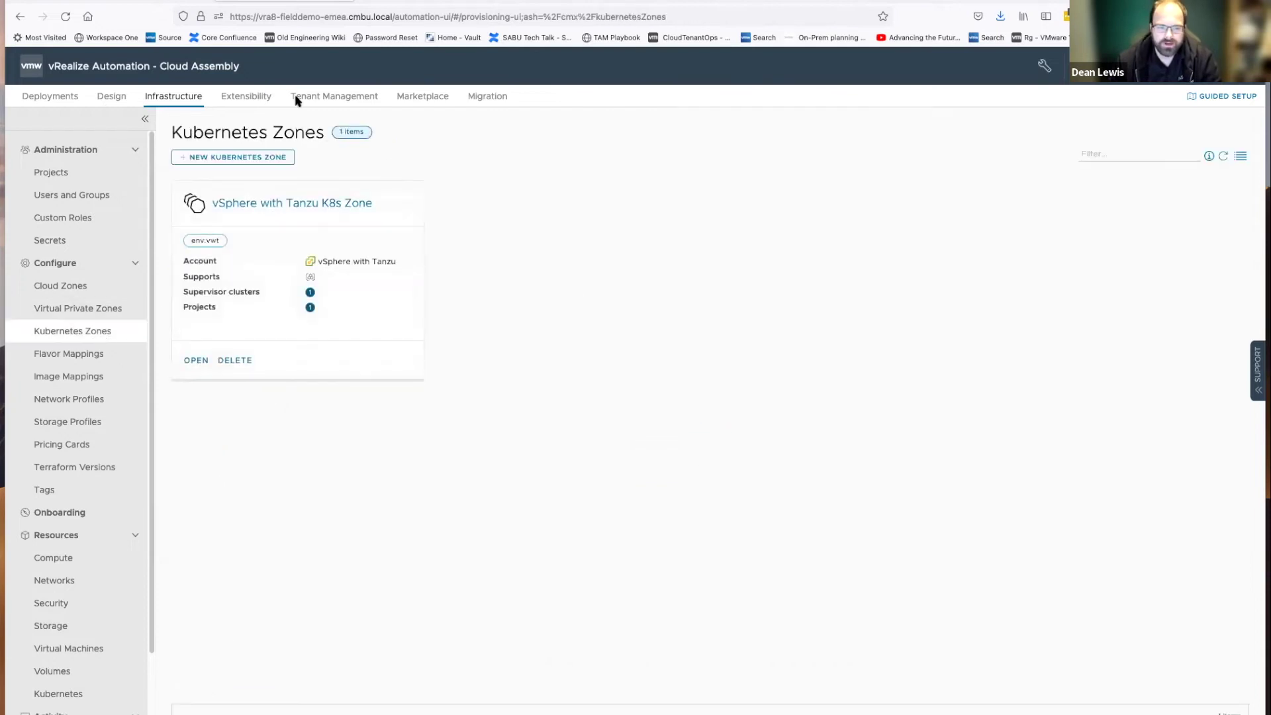
left_click(309, 203)
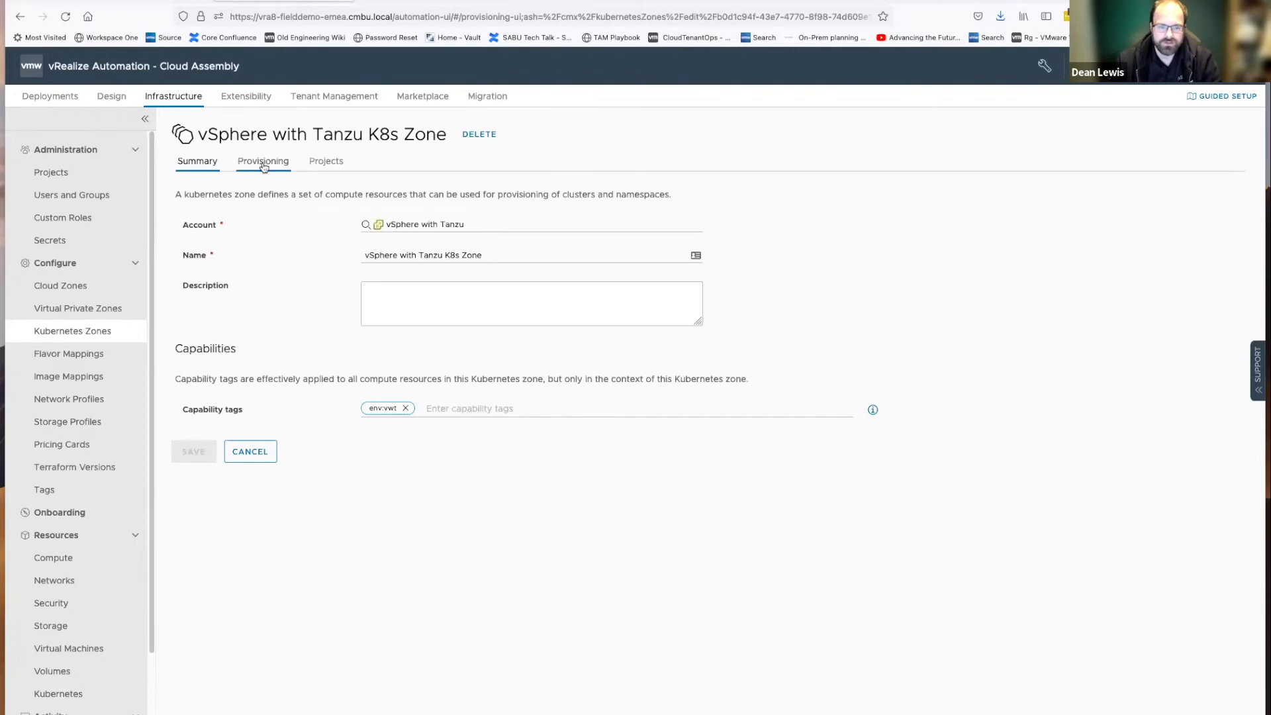
left_click(263, 165)
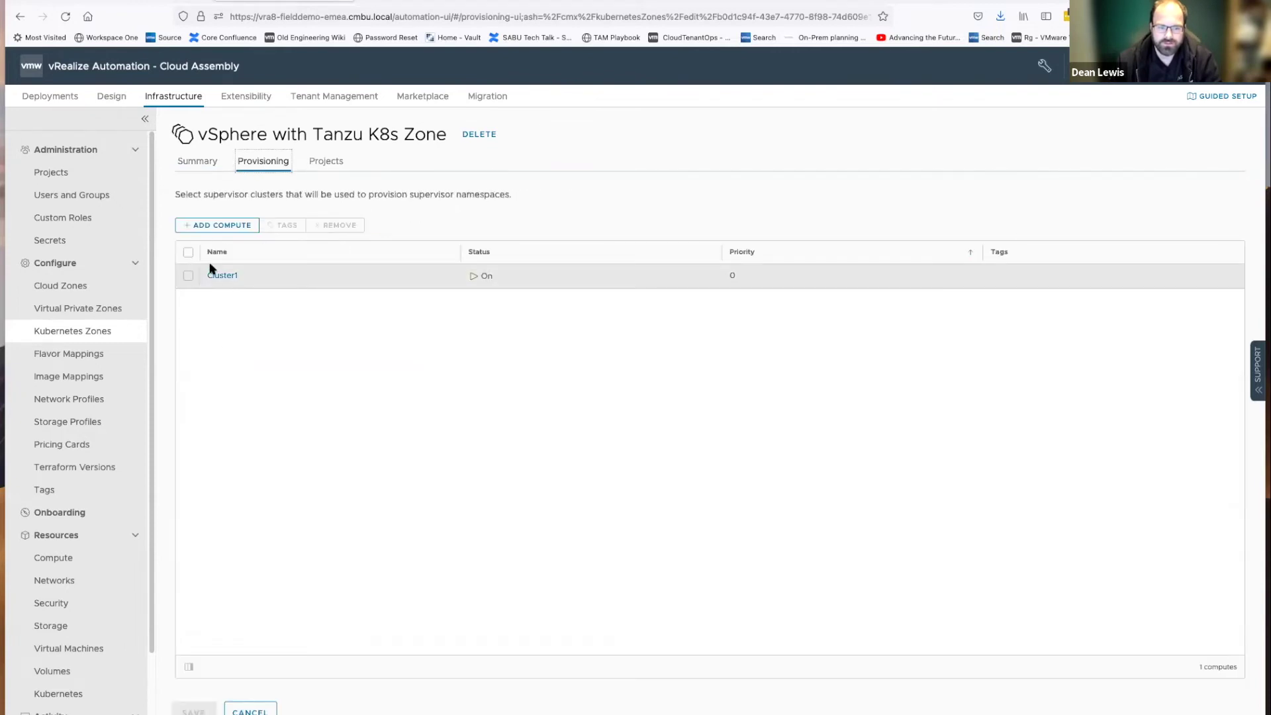
left_click(198, 167)
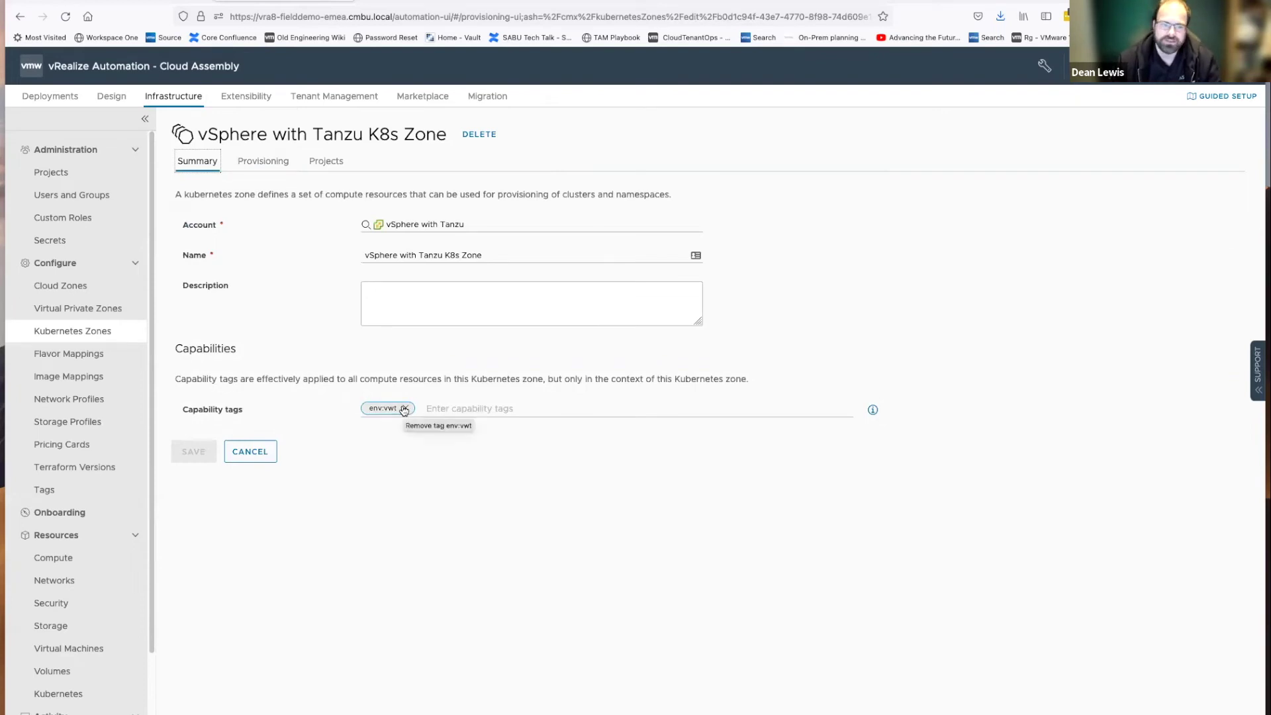
Open the Field Demo project and review its provisioning cloud zones and assigned Kubernetes zones
left_click(94, 178)
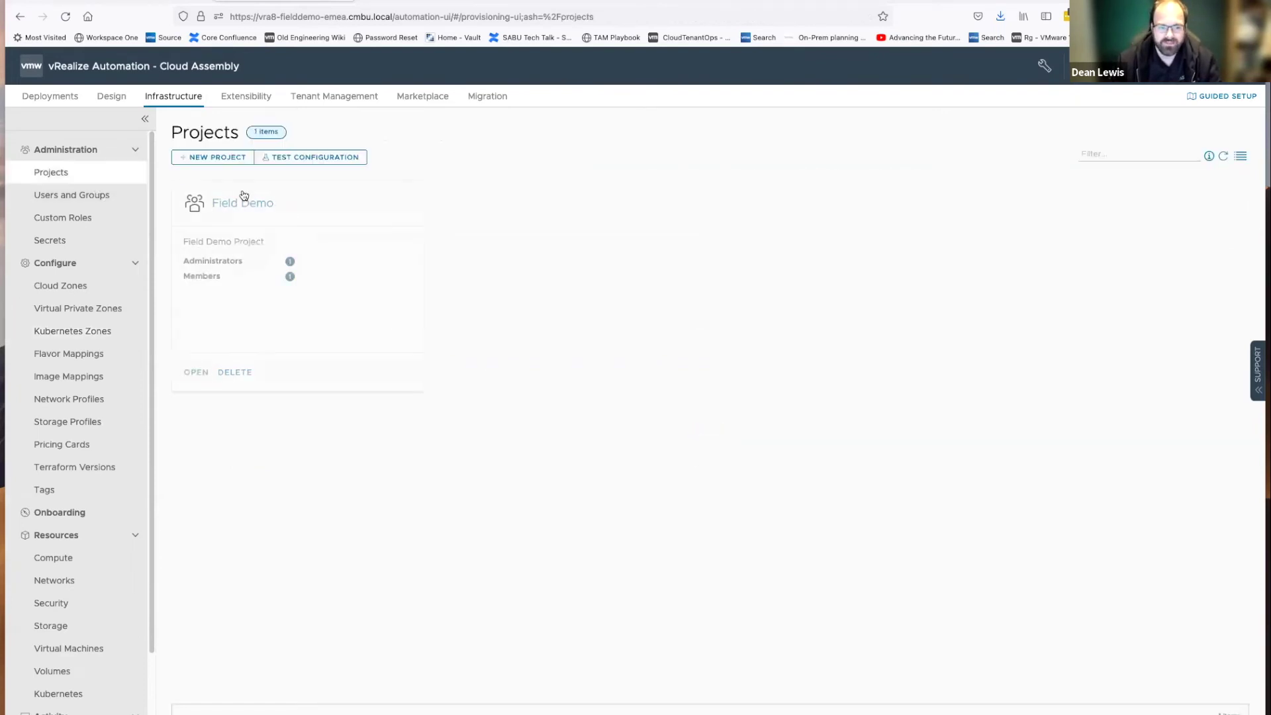
left_click(249, 204)
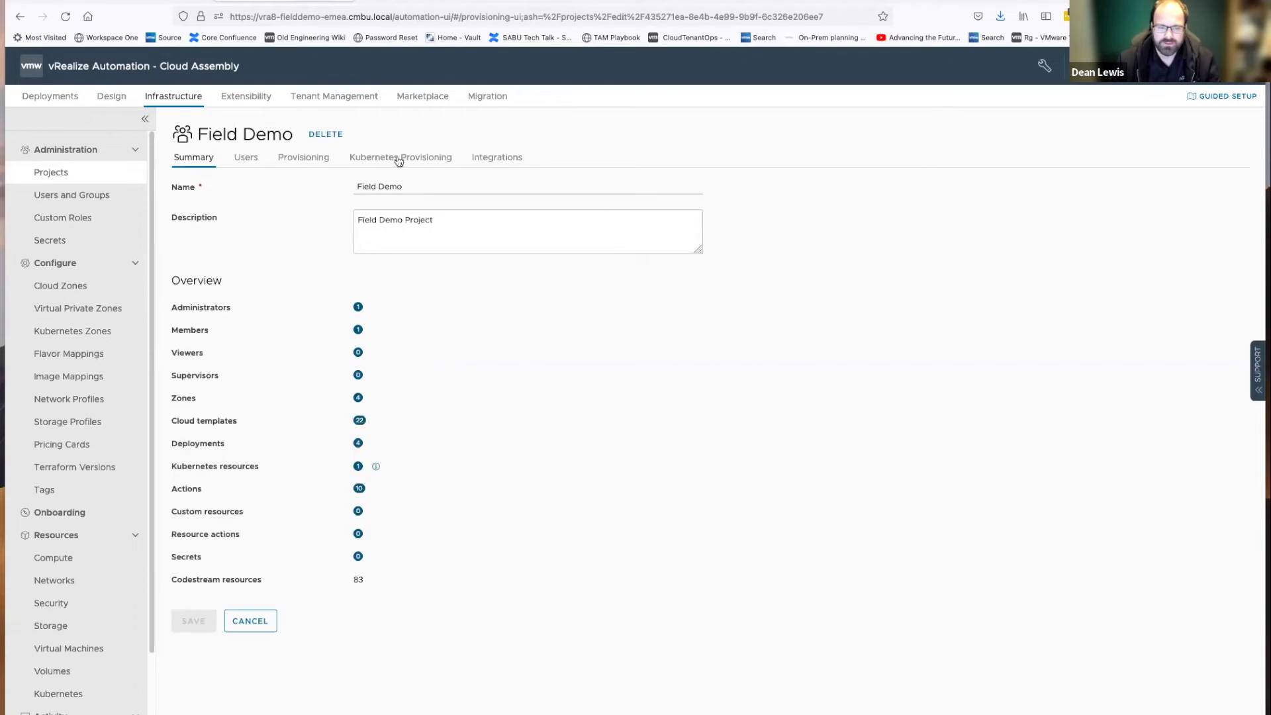
left_click(318, 161)
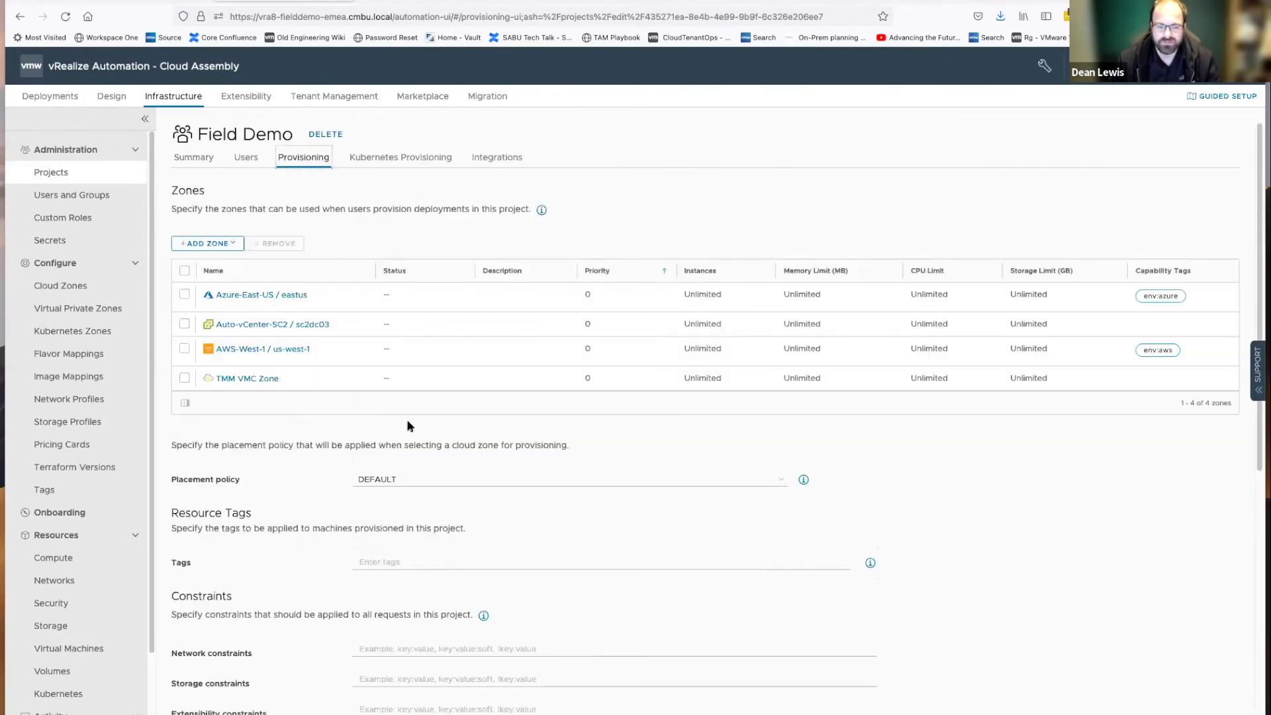
left_click(372, 159)
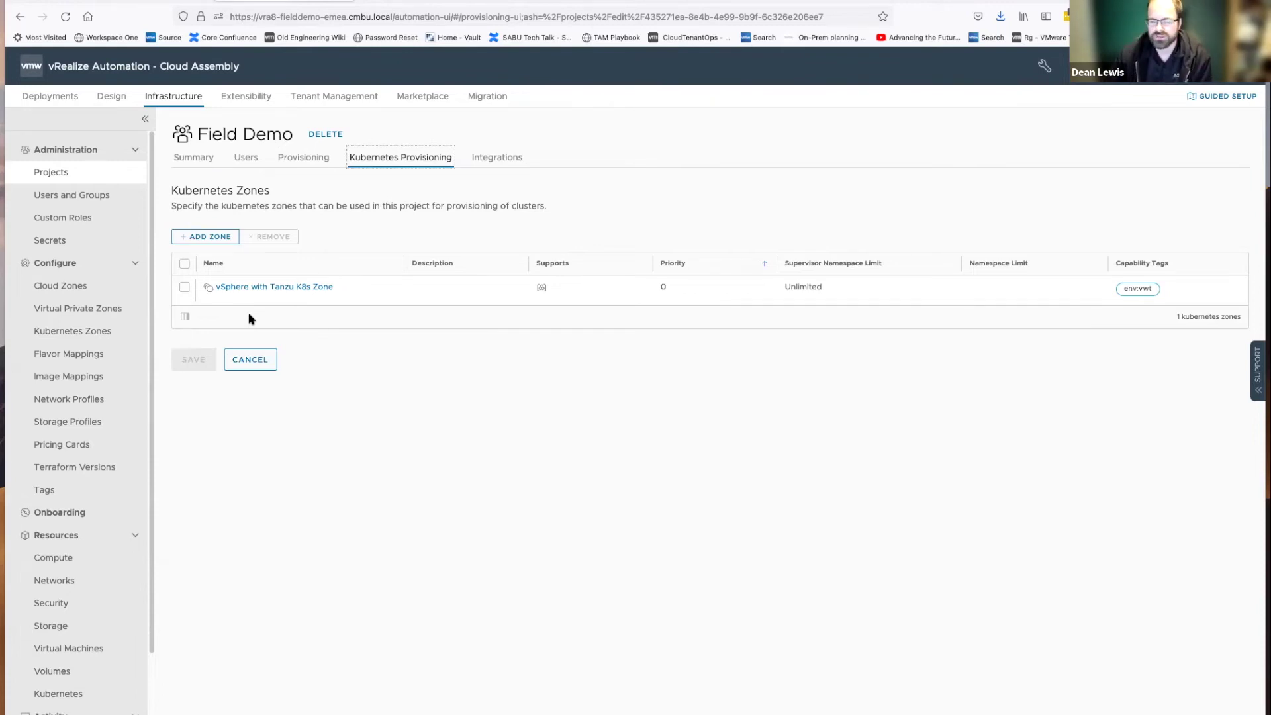
List the cloud templates, widen the Name column, and open the Deploy vSphere K8s Cluster in Namespace template
left_click(114, 99)
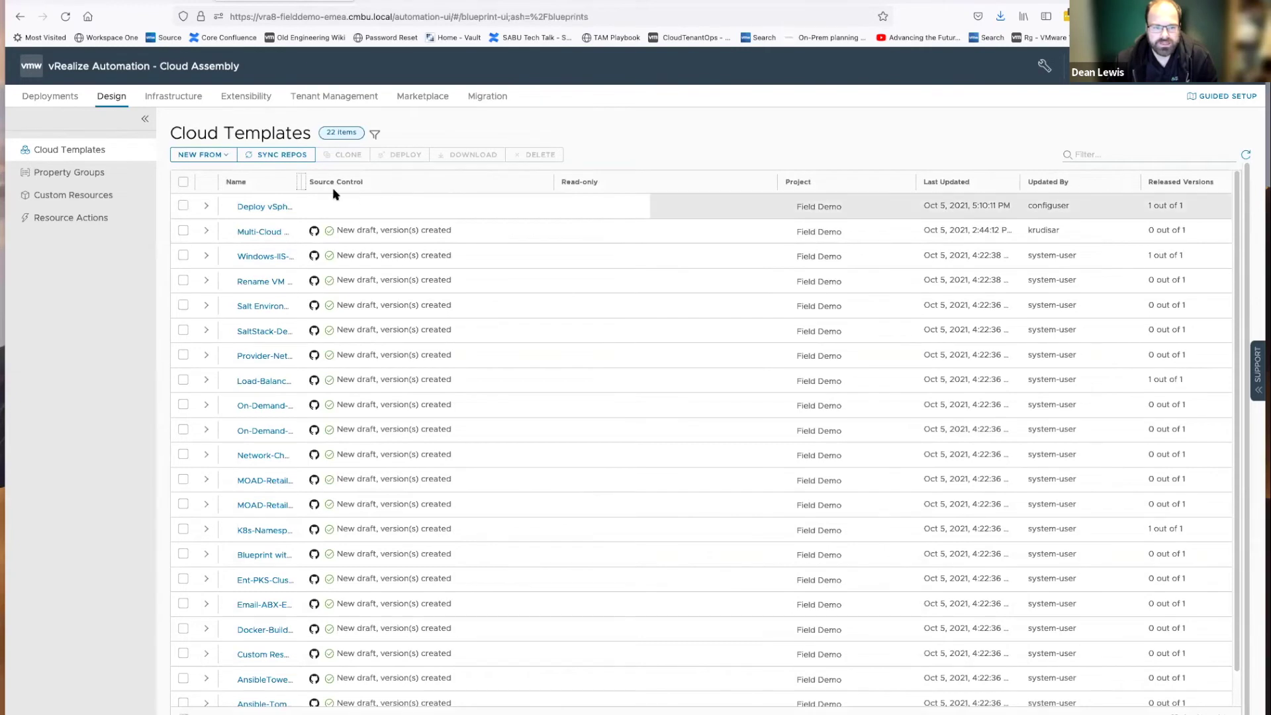
left_click_drag(304, 182, 395, 186)
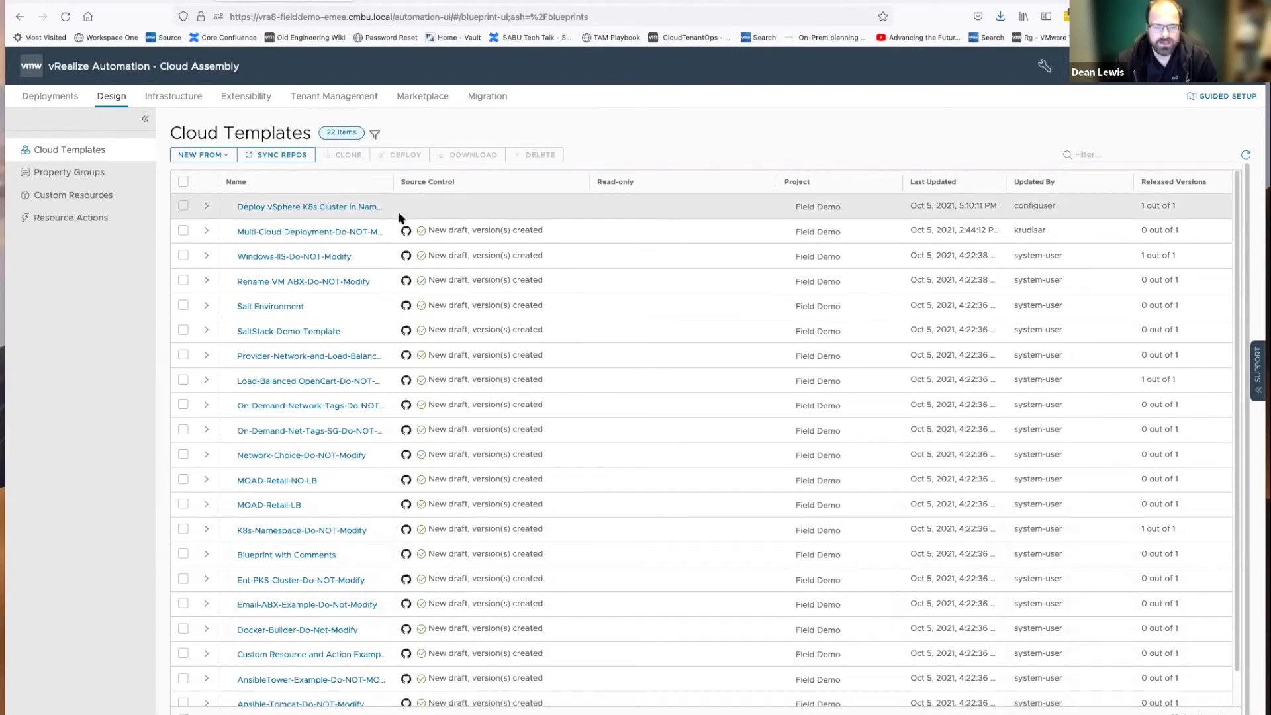
left_click(361, 208)
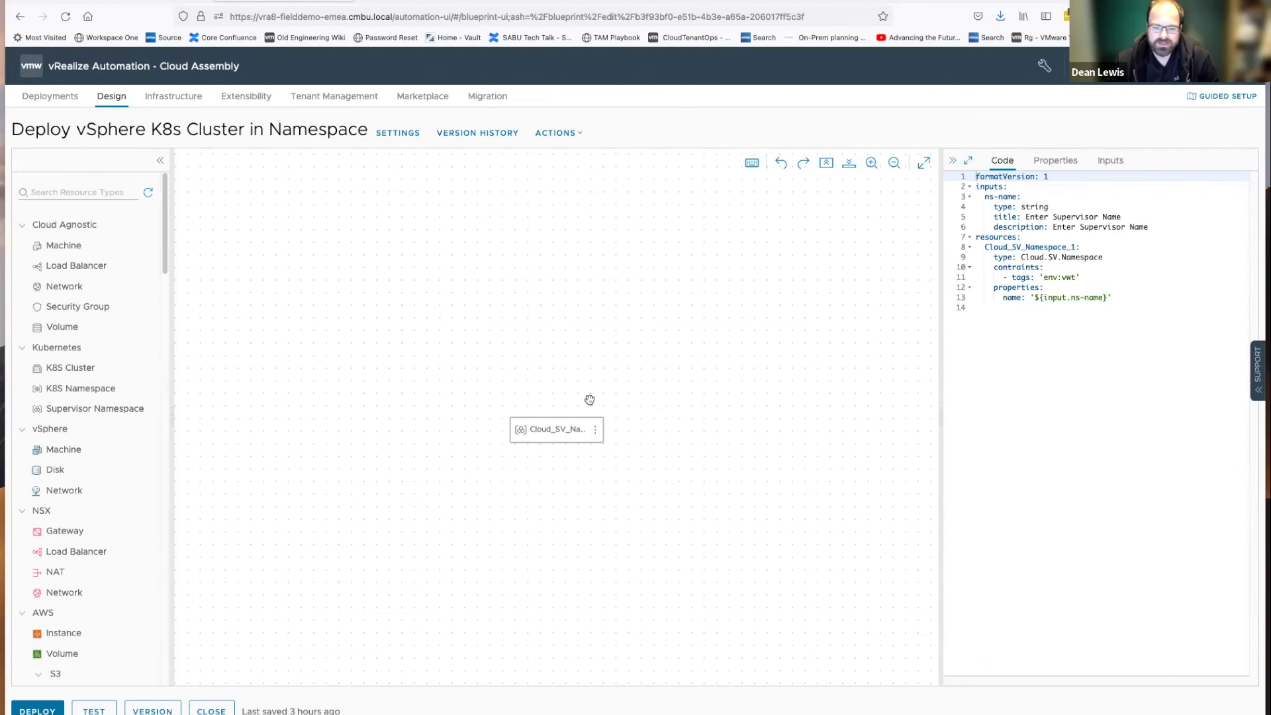
Select the supervisor namespace resource on the canvas and highlight its env:vwt constraint tag and input-based name in the code
left_click(566, 431)
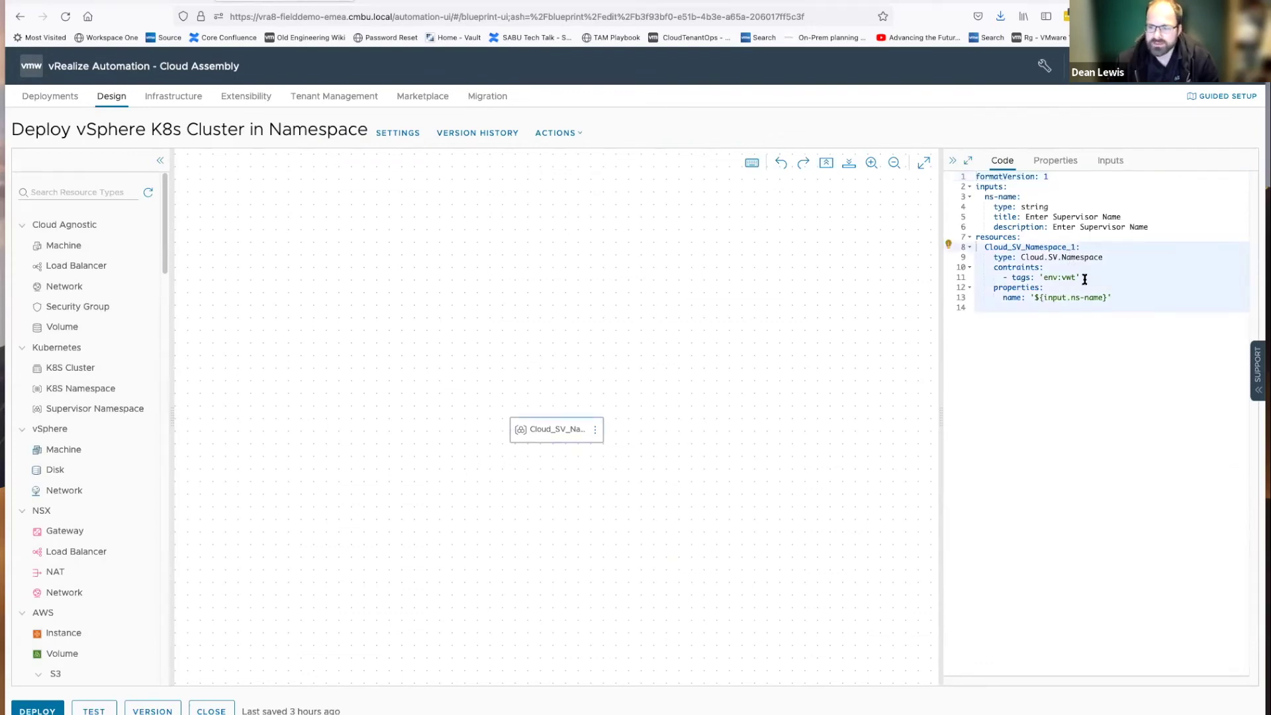
left_click_drag(1081, 277, 1032, 276)
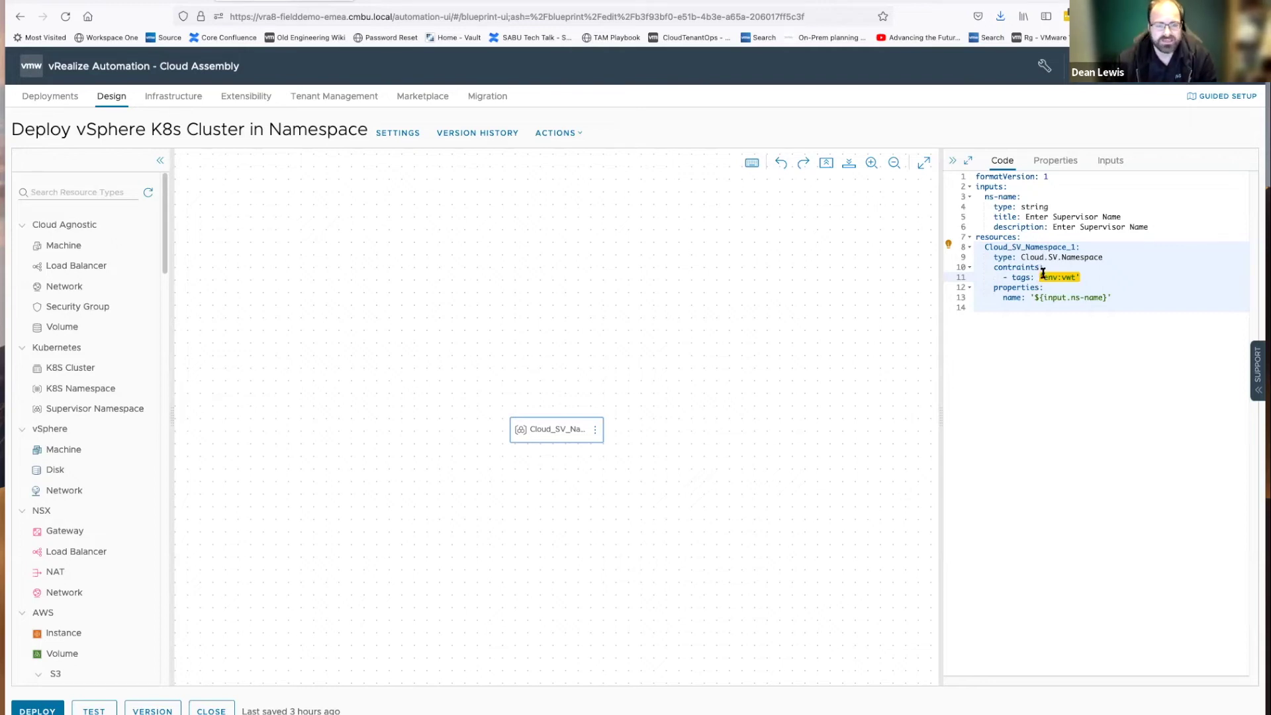
left_click_drag(1119, 297, 1030, 296)
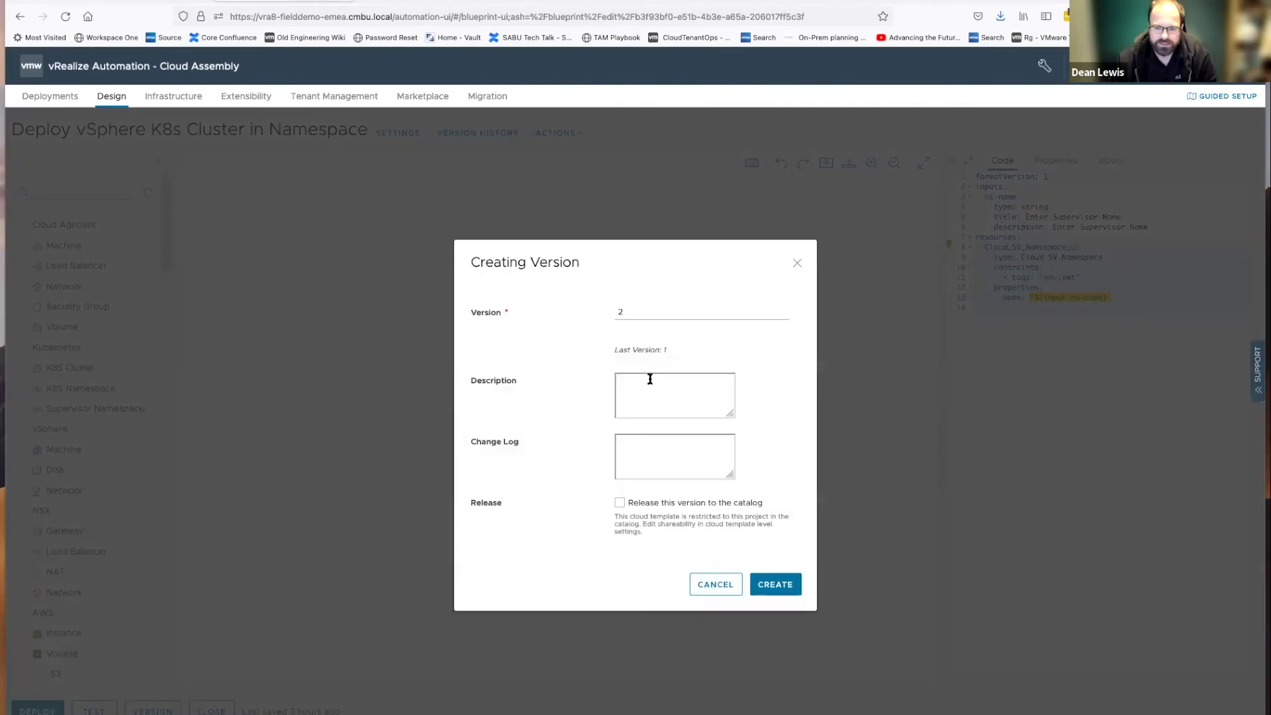
View the template's version creation dialog, cancel it without creating a version, and switch to the Code Stream executions
left_click_drag(614, 349, 667, 352)
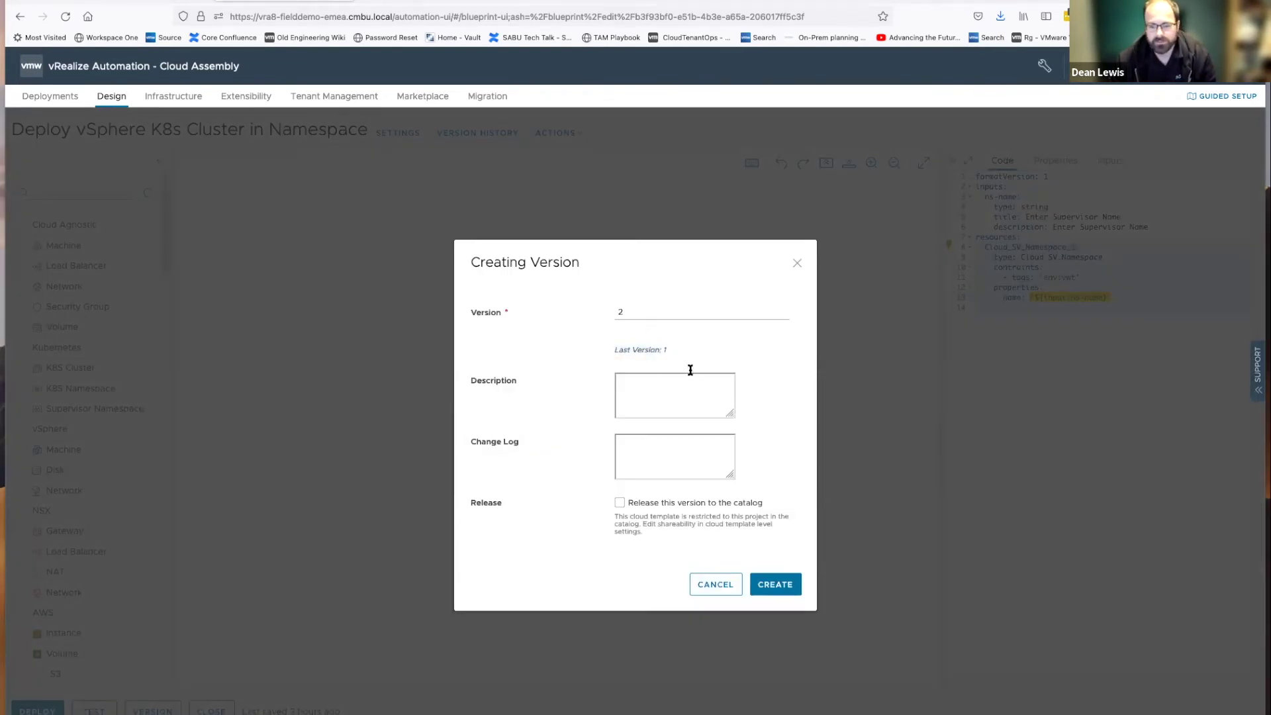
left_click(722, 585)
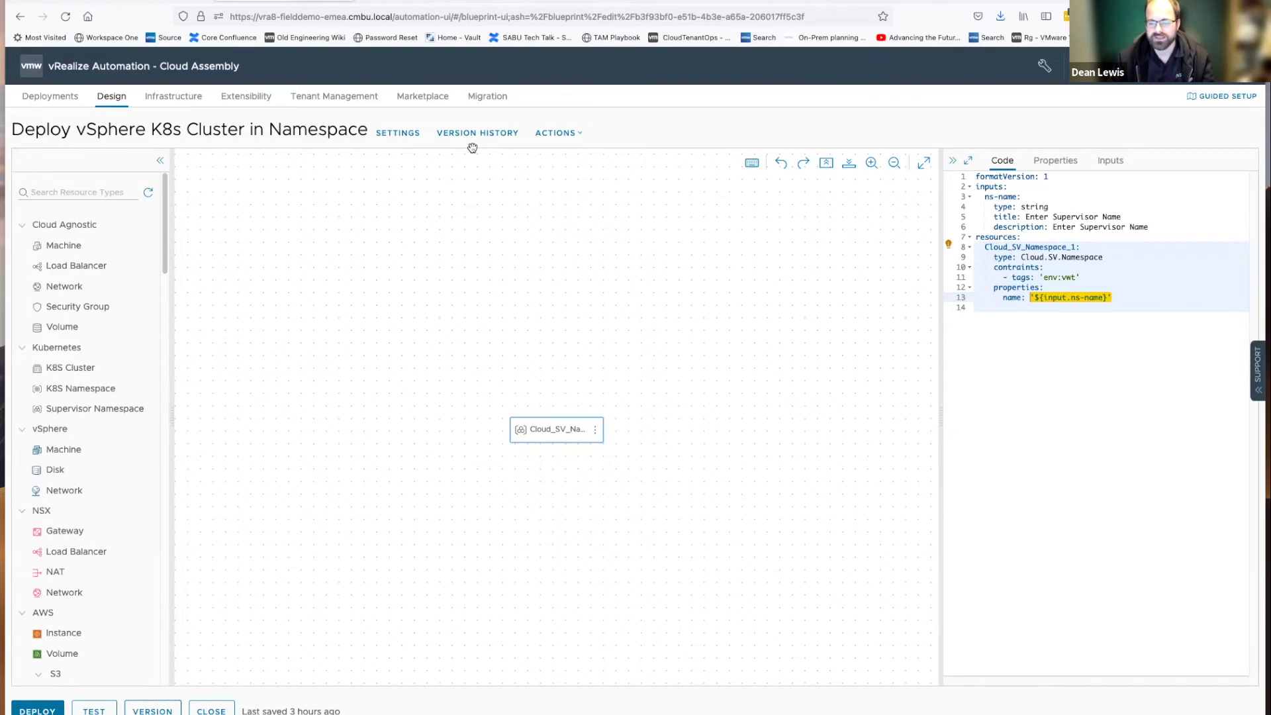
left_click(421, 3)
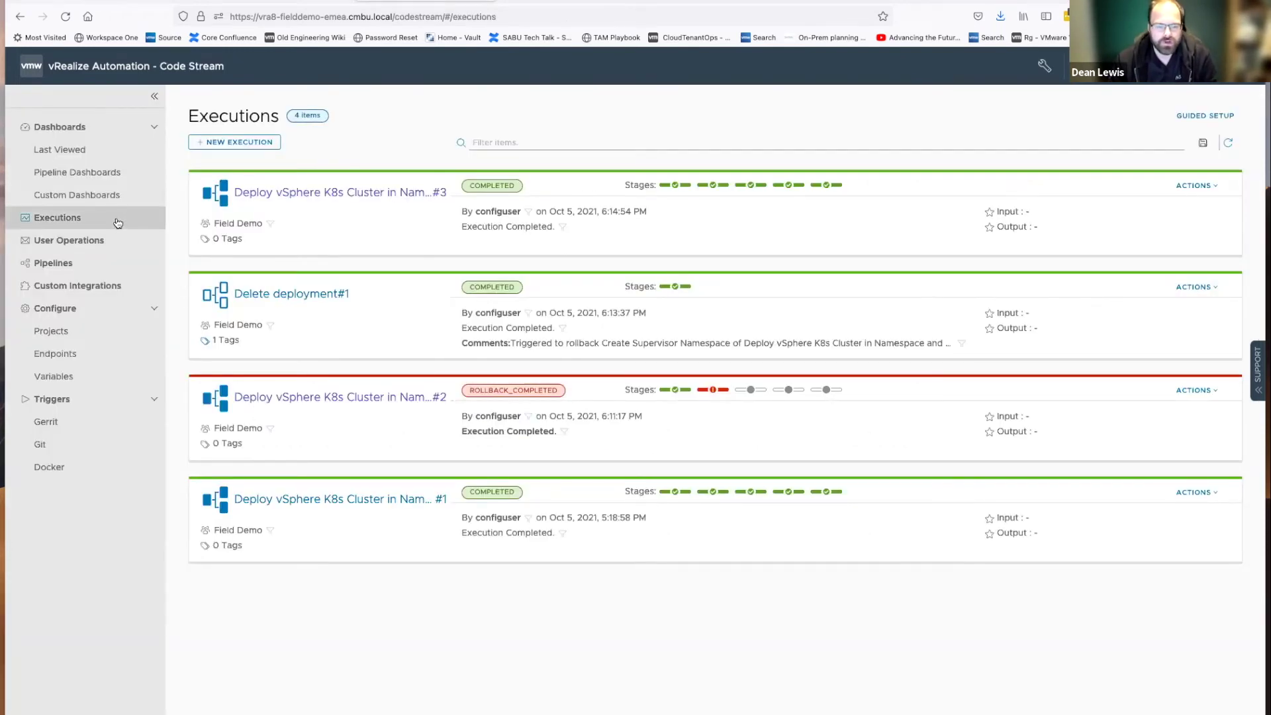
Open the Delete deployment pipeline, review Task0's available actions and deployment name input, and leave the pipeline discarding any changes
left_click(101, 263)
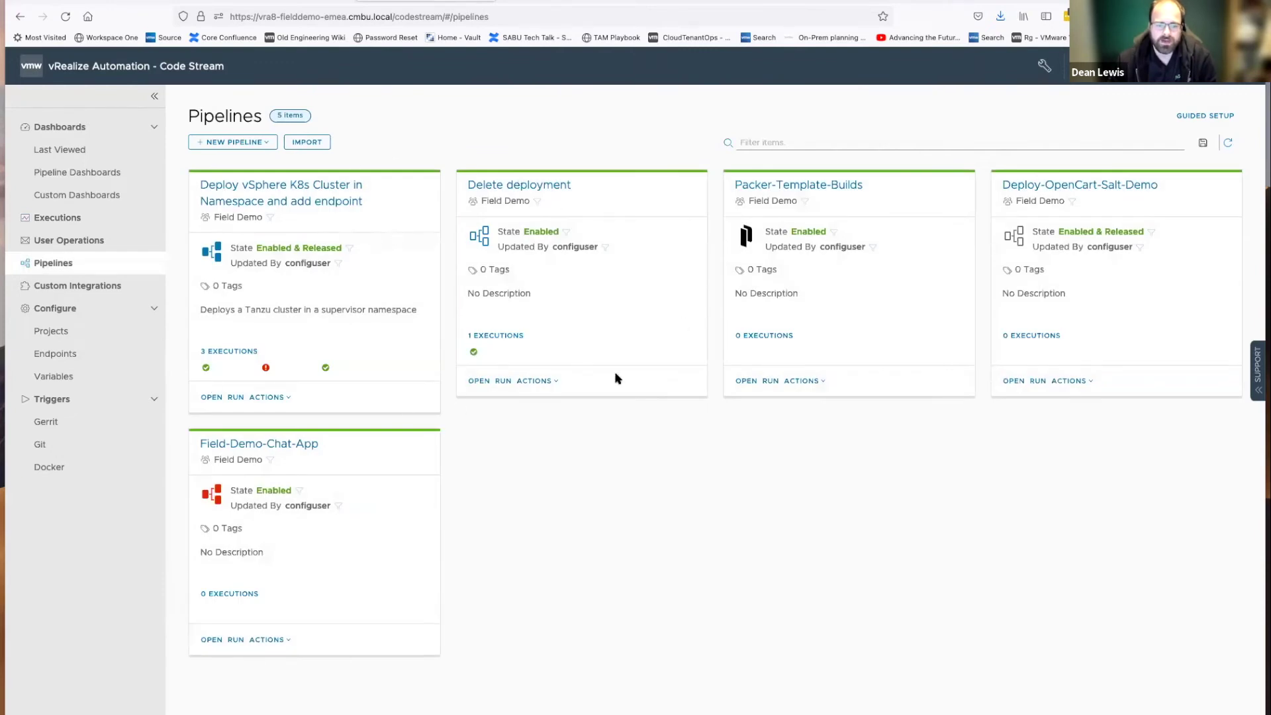
left_click(524, 191)
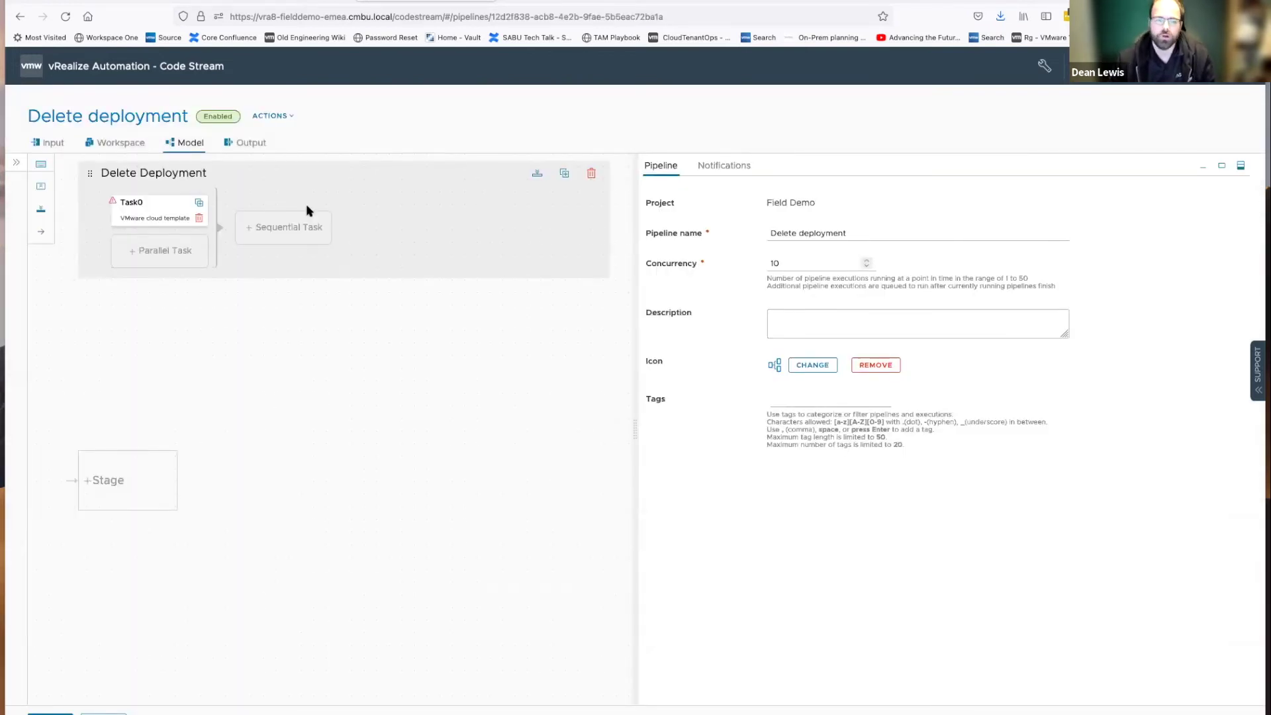
left_click(157, 216)
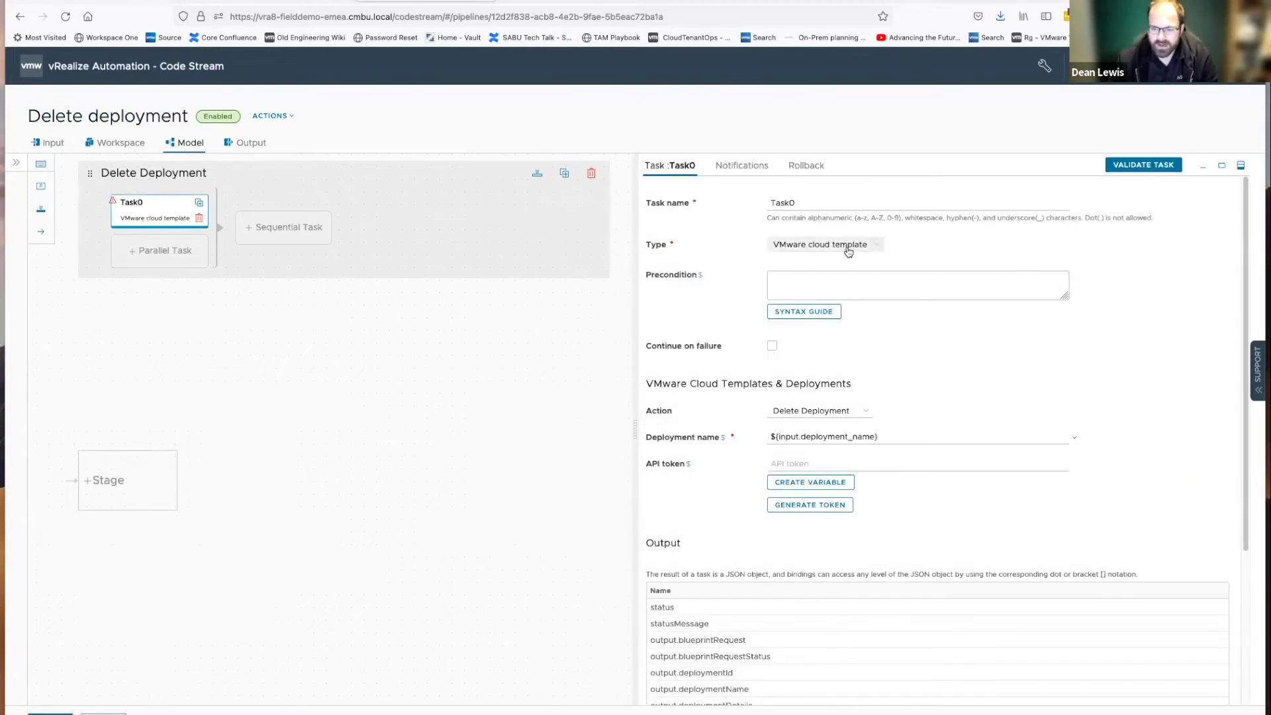
left_click(819, 411)
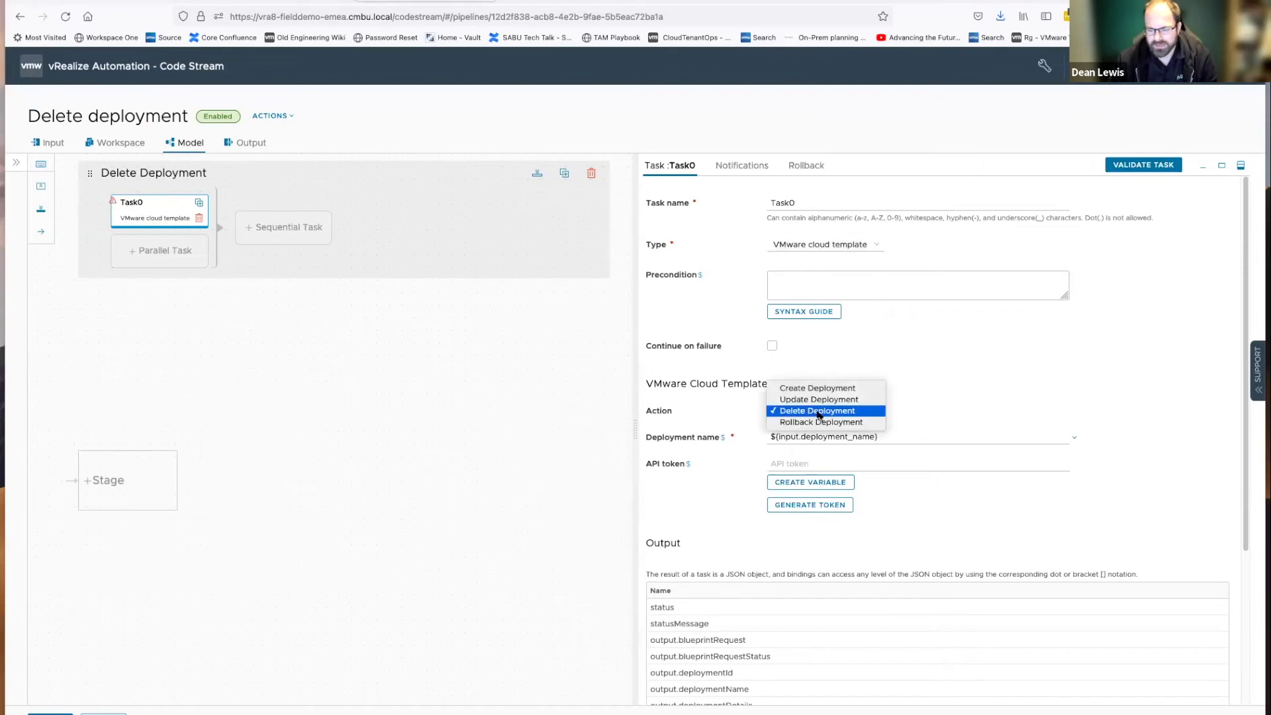
left_click(874, 416)
left_click_drag(884, 437, 772, 434)
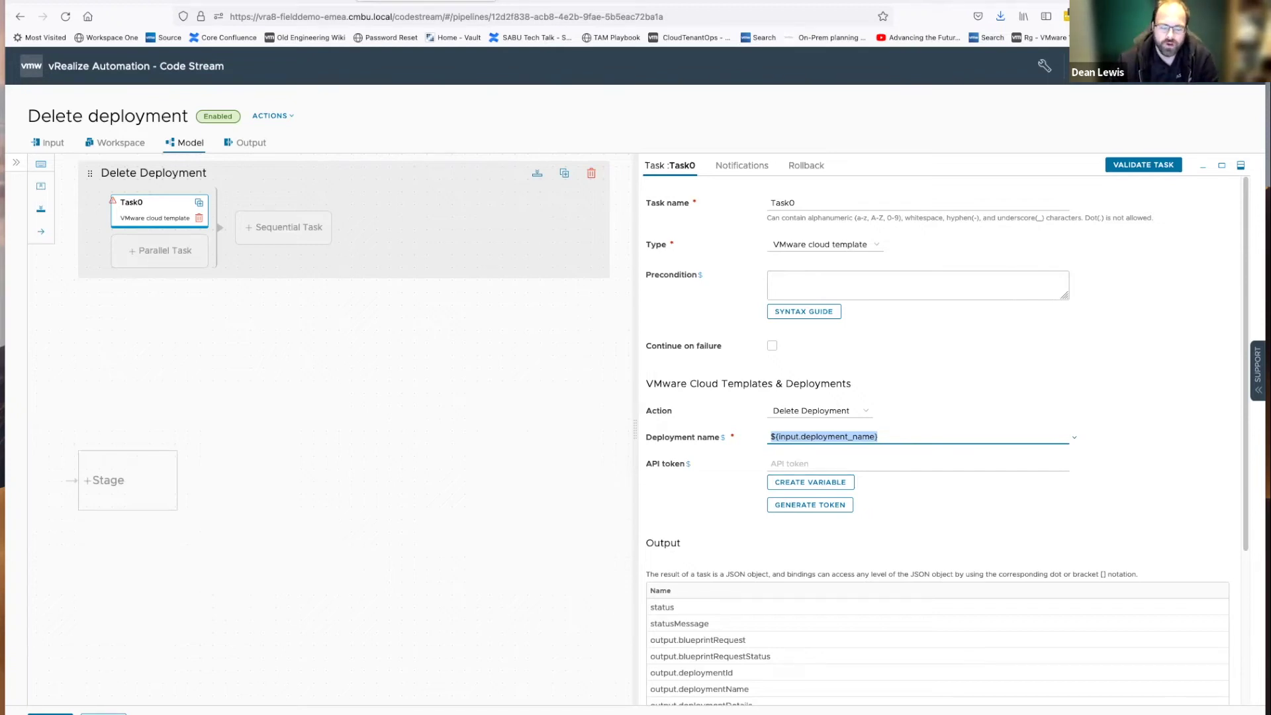
left_click(103, 714)
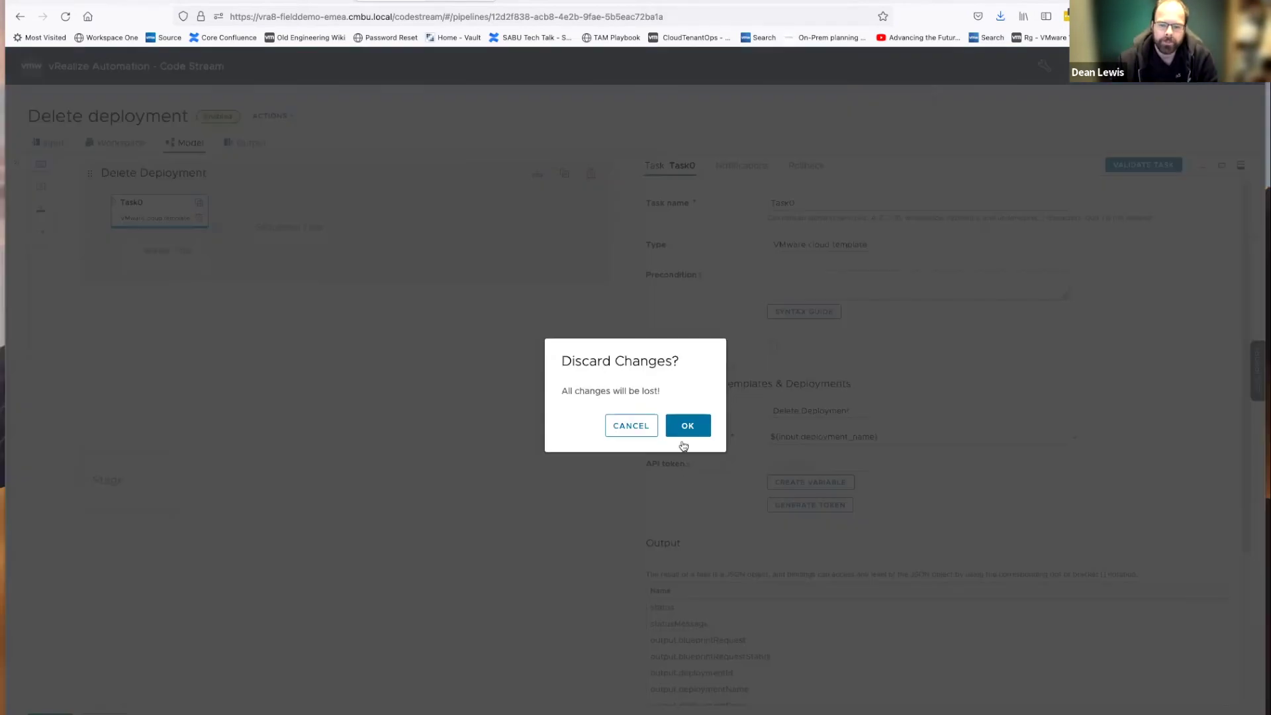
left_click(688, 429)
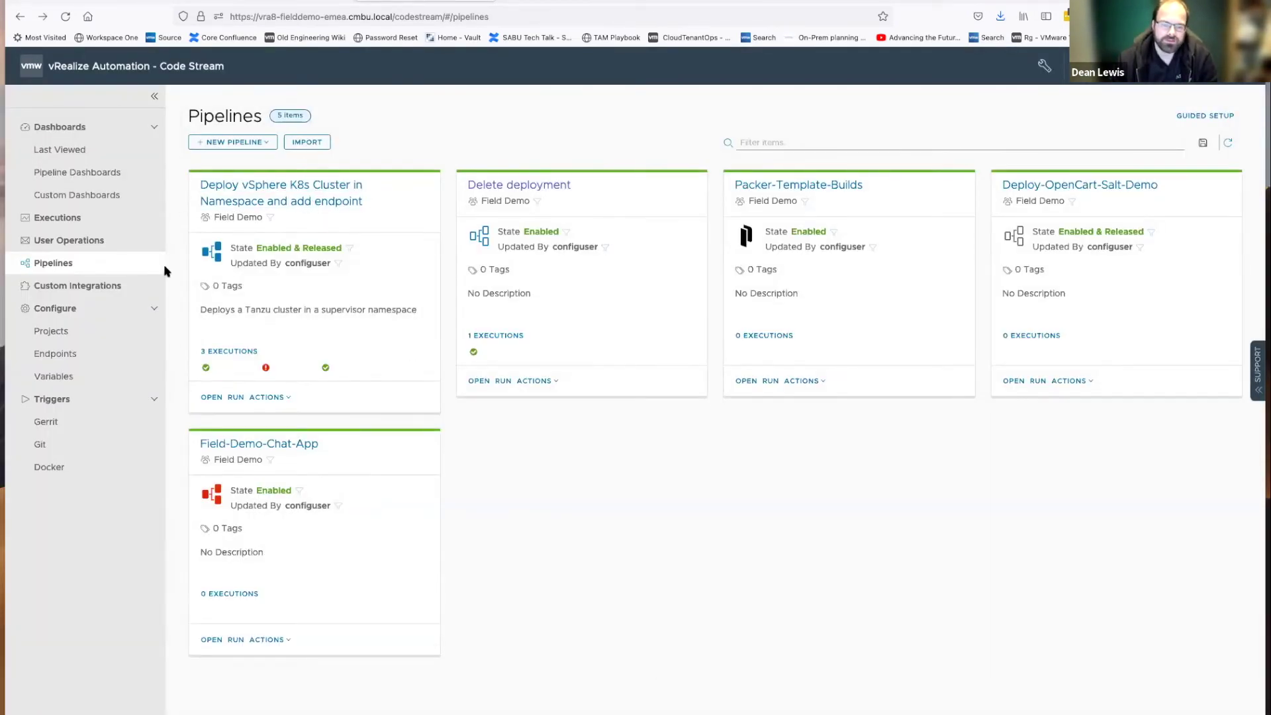
Open the Deploy vSphere K8s Cluster in Namespace pipeline's input parameters and highlight the add_to_ca and add_to_cs values
left_click(292, 202)
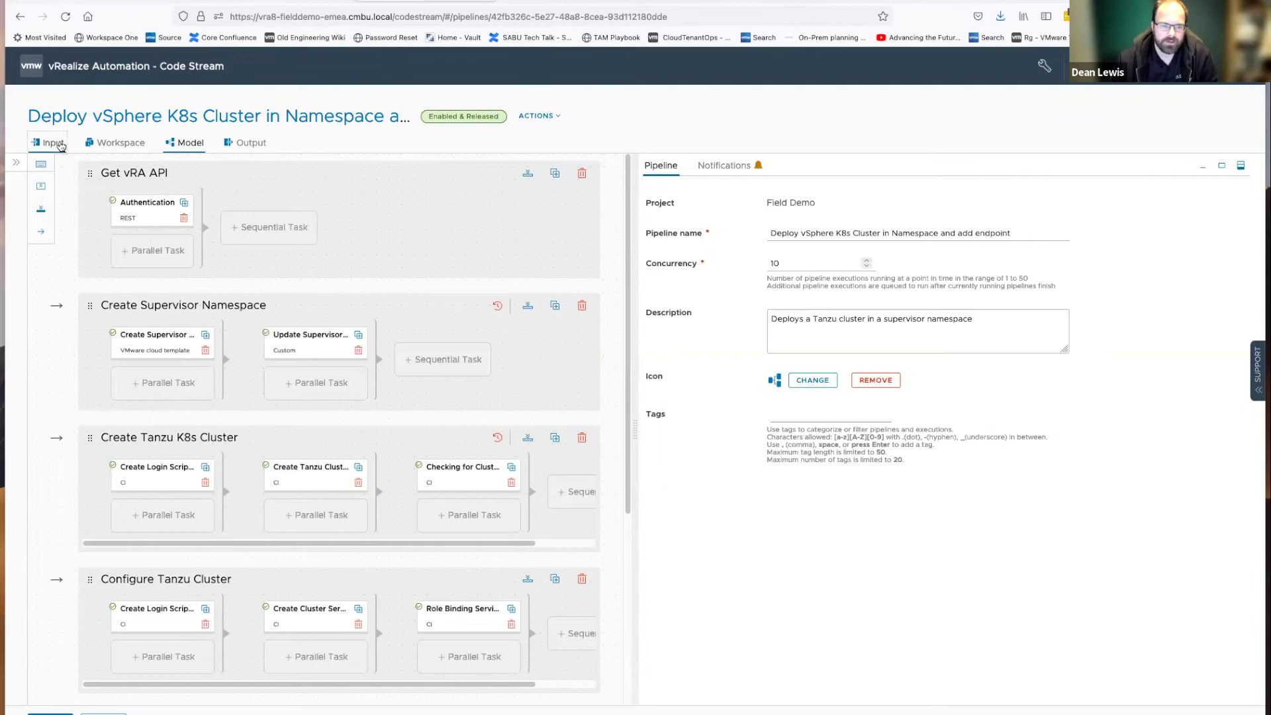
left_click(58, 144)
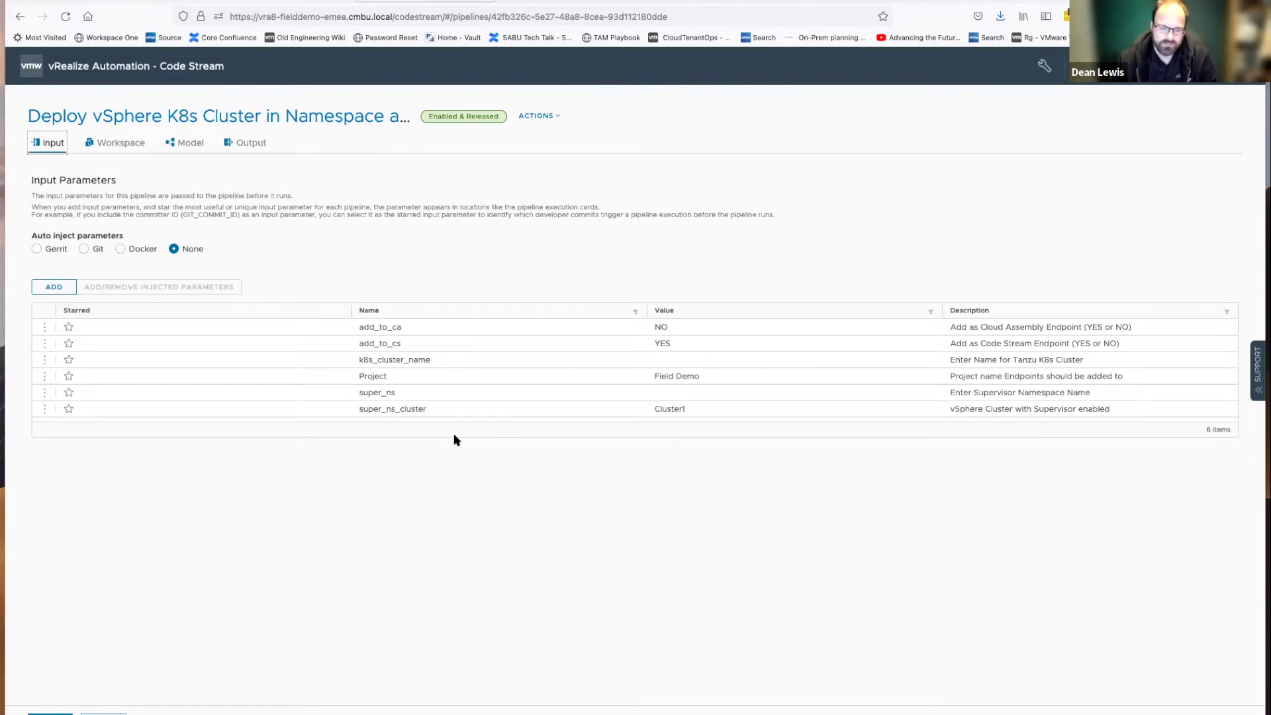
double_click(659, 327)
double_click(660, 343)
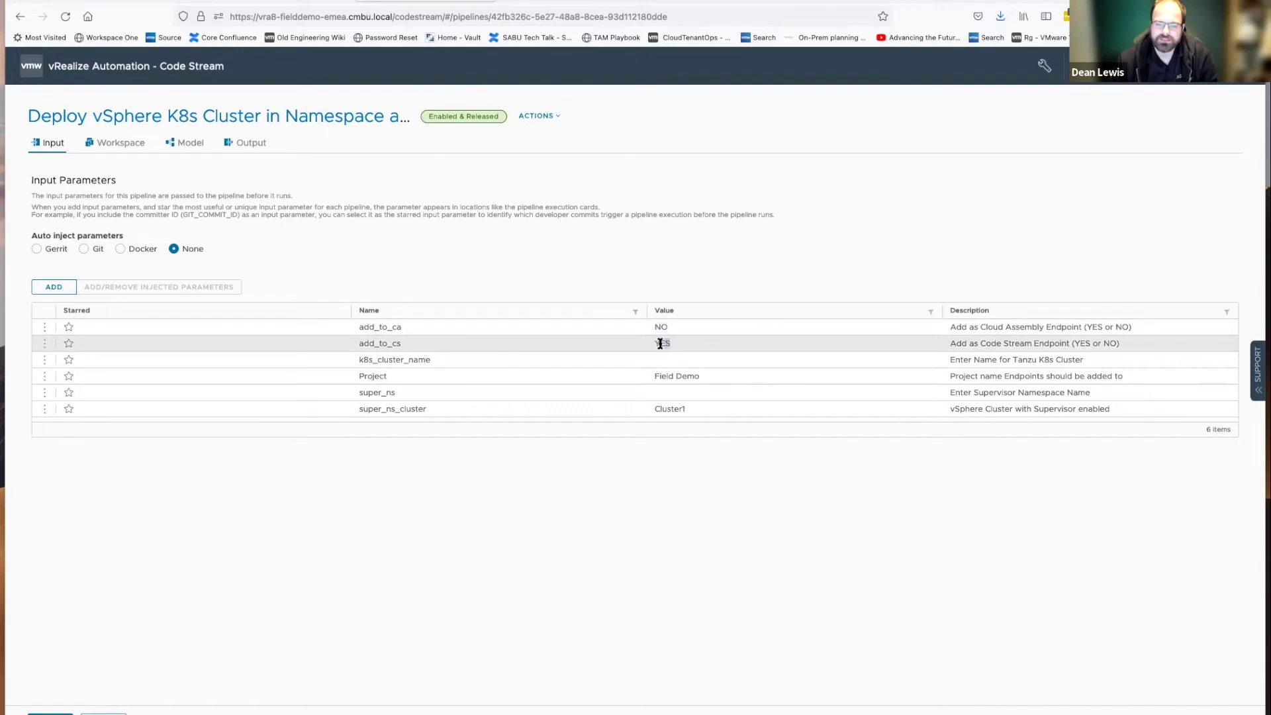
View the dialog for adding a pipeline input parameter and cancel it without adding one
left_click(54, 287)
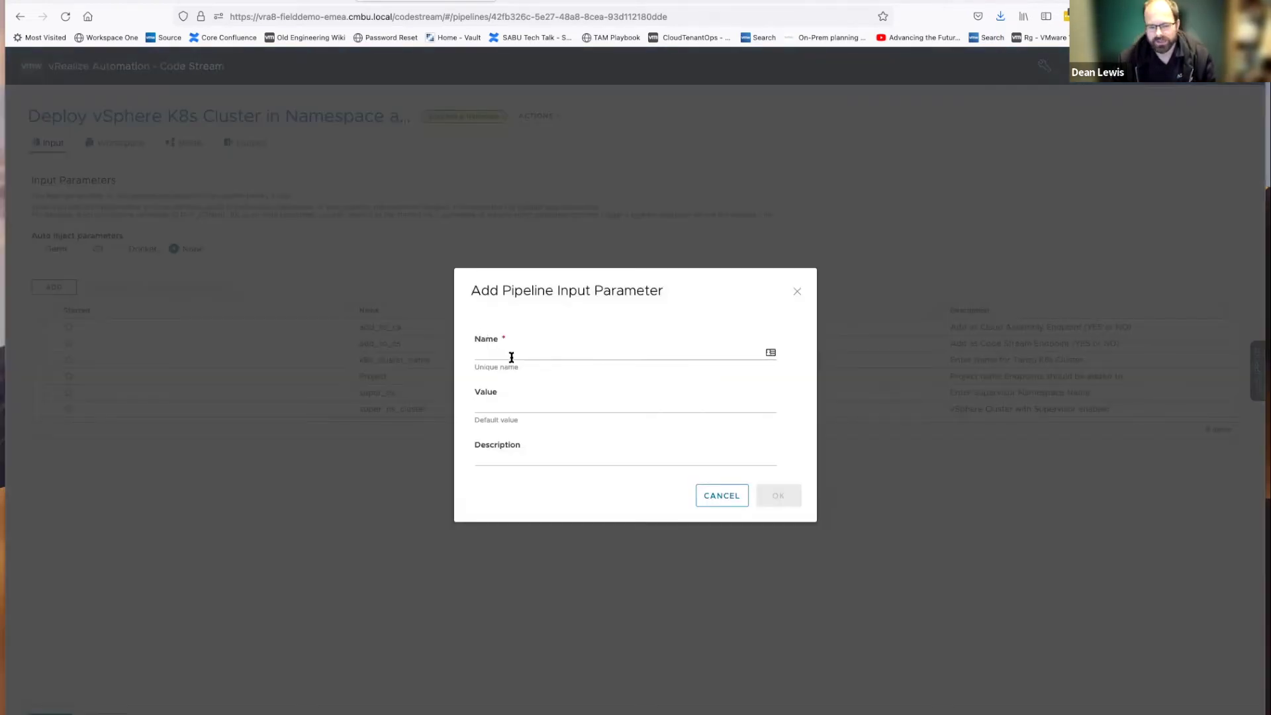
left_click(540, 359)
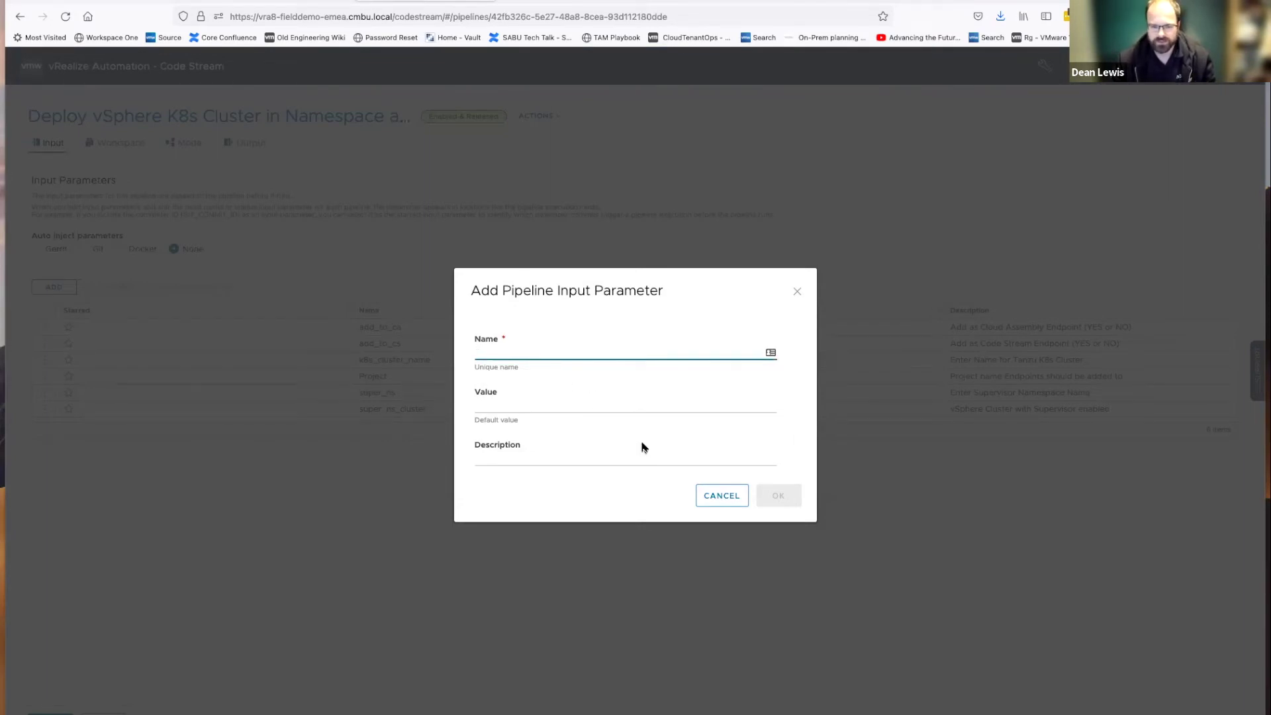
left_click(713, 501)
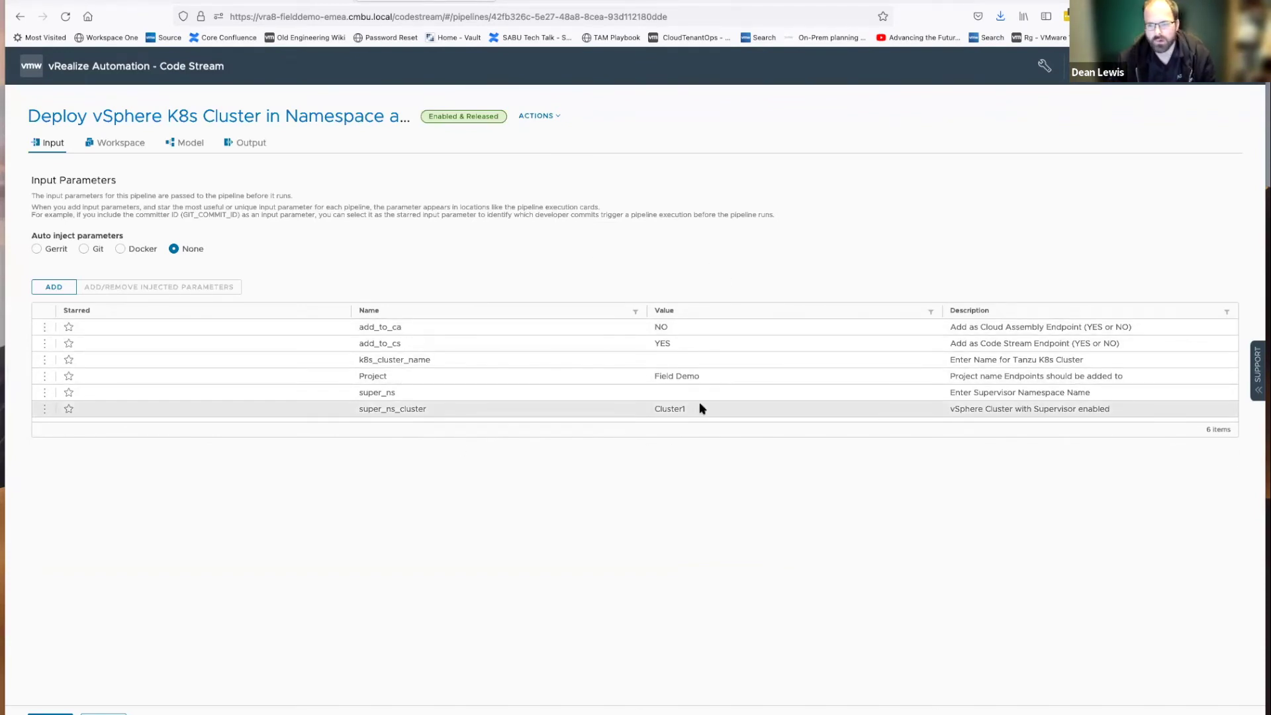
Review the pipeline's workspace settings and highlight the k8s-ci:latest image name and the full builder image URL
left_click(116, 142)
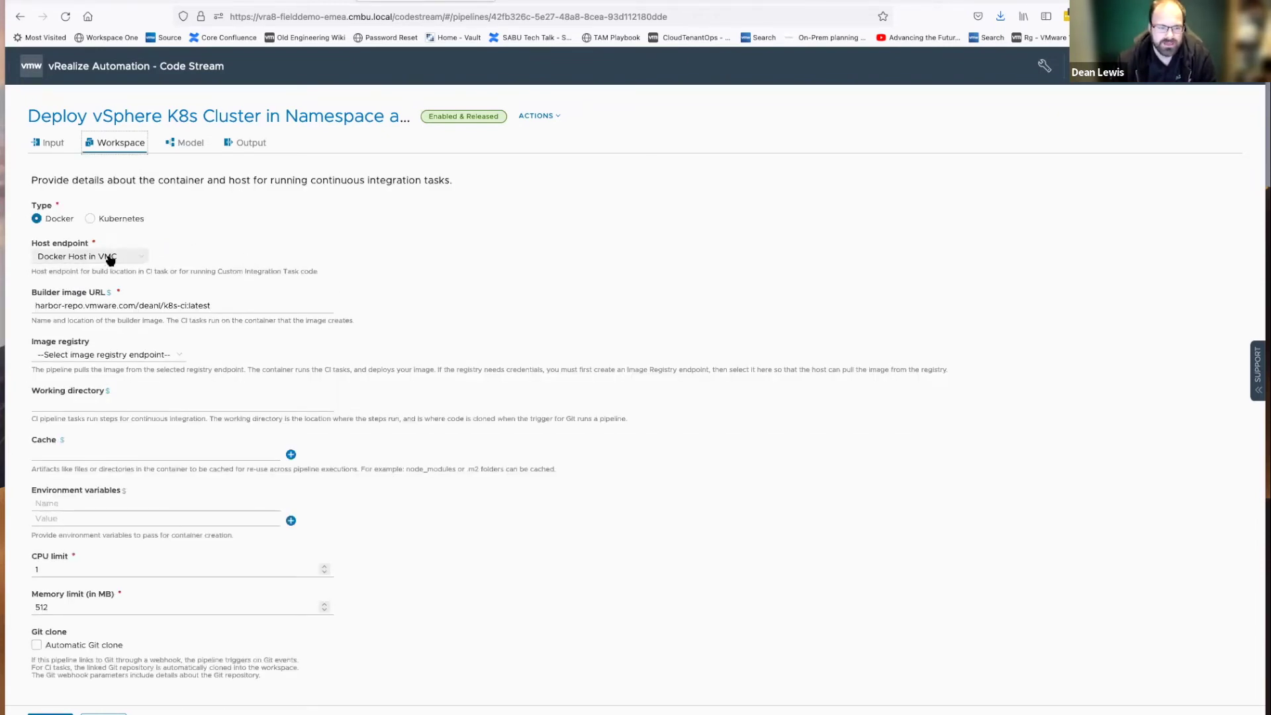
left_click_drag(224, 302, 162, 304)
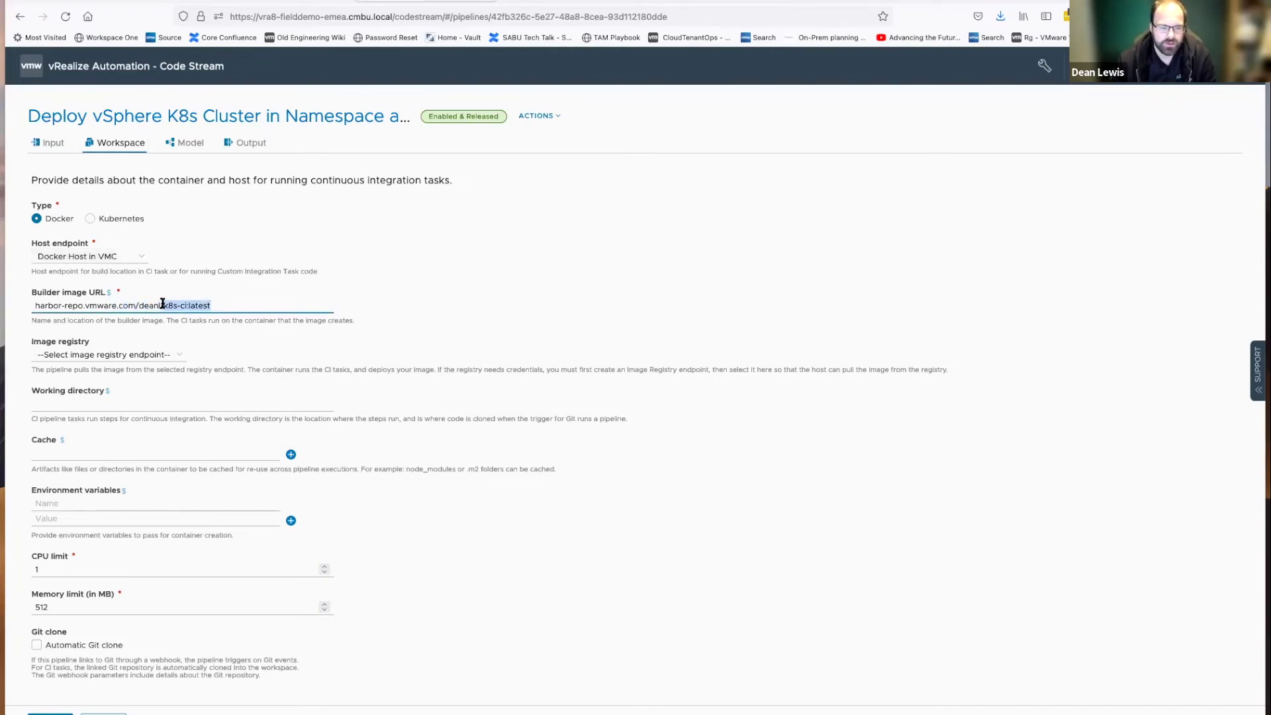
left_click(273, 305)
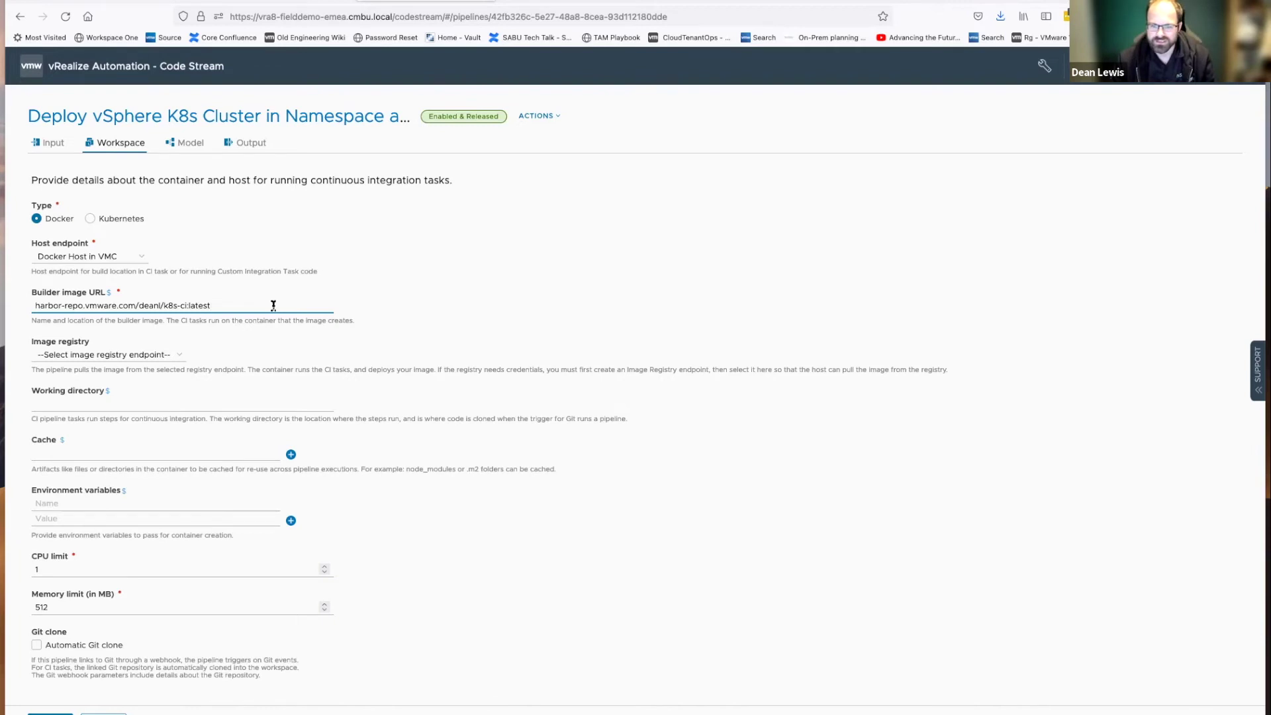
left_click_drag(273, 306, 29, 304)
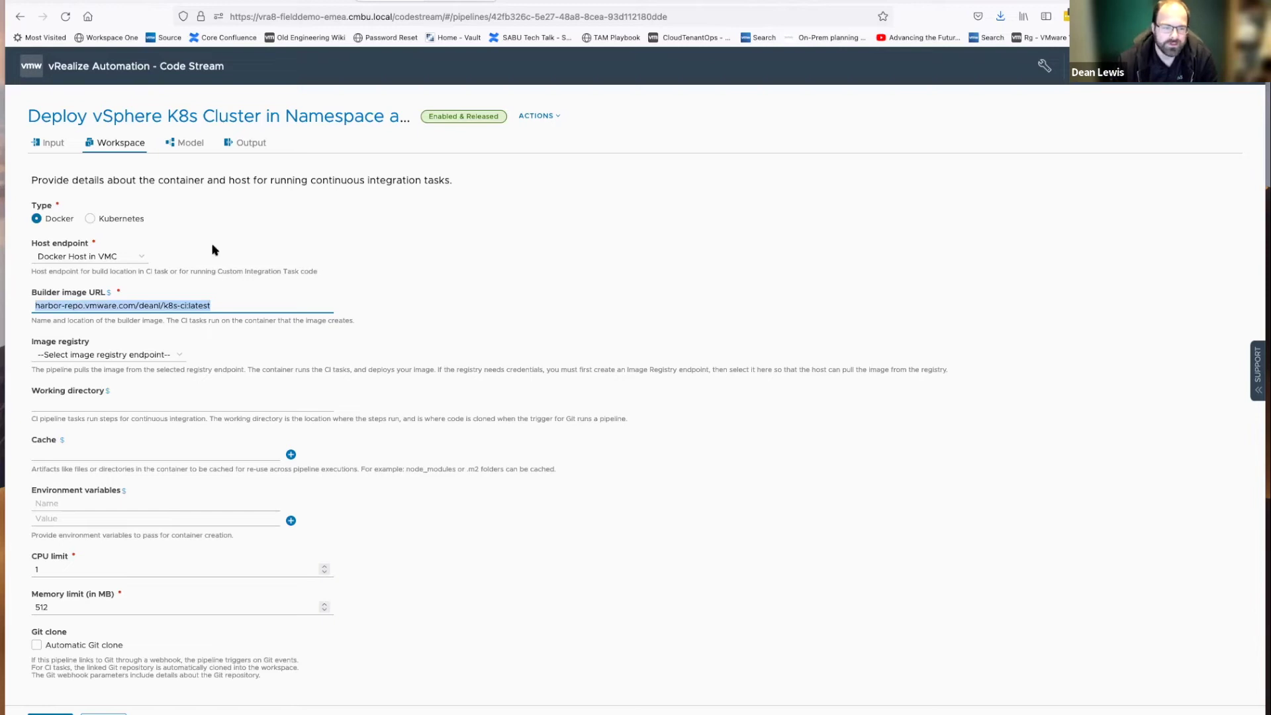
Show the pipeline's model with a wider stage canvas and select the Get vRA API stage
left_click(192, 150)
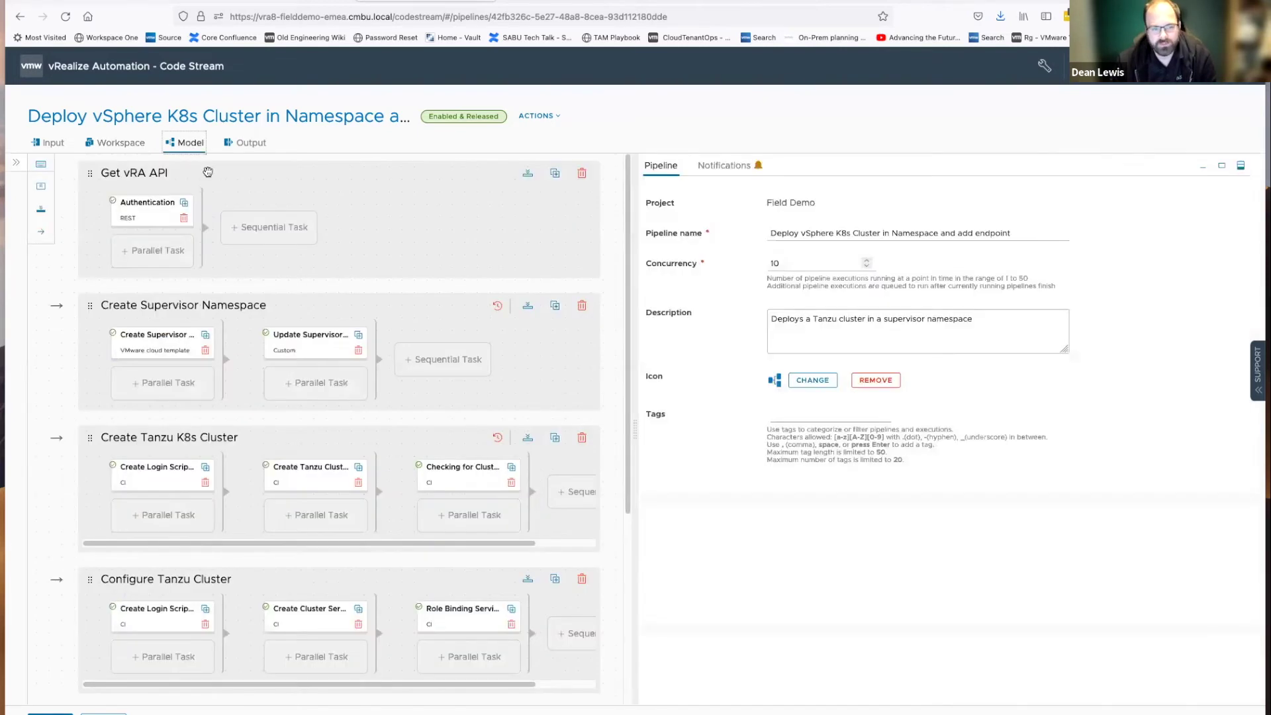
left_click_drag(637, 300, 779, 306)
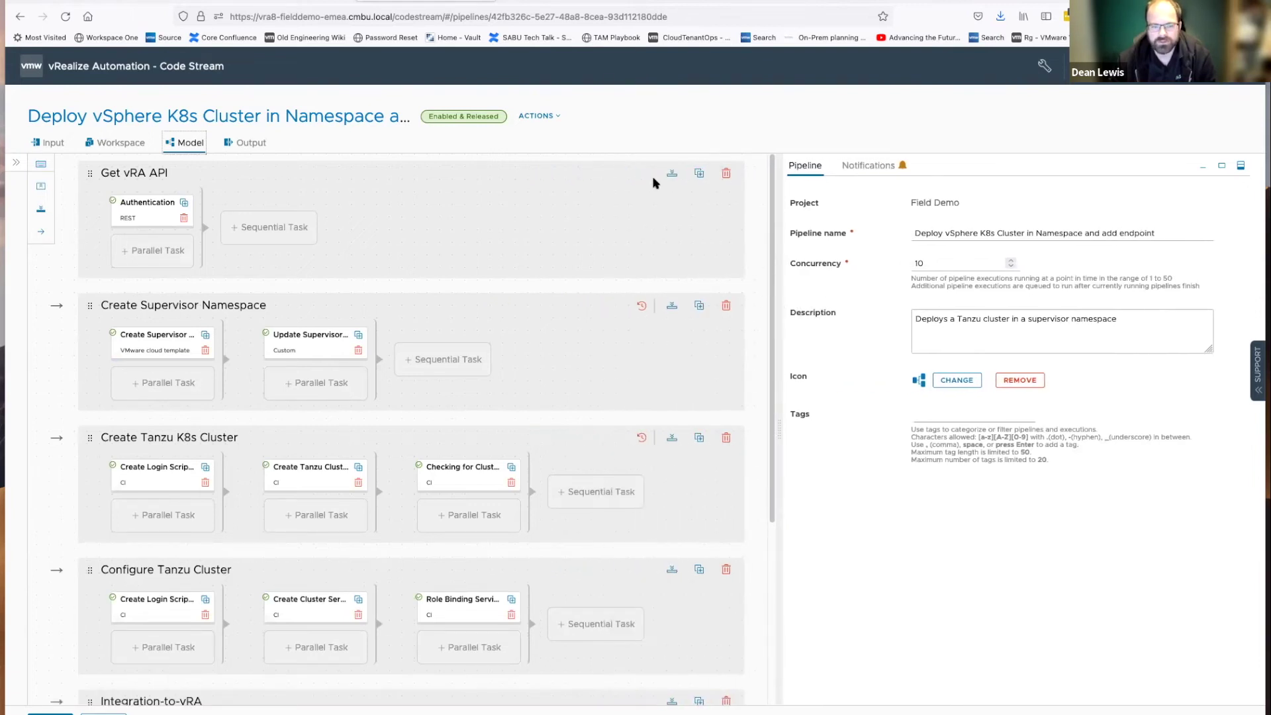
left_click(470, 254)
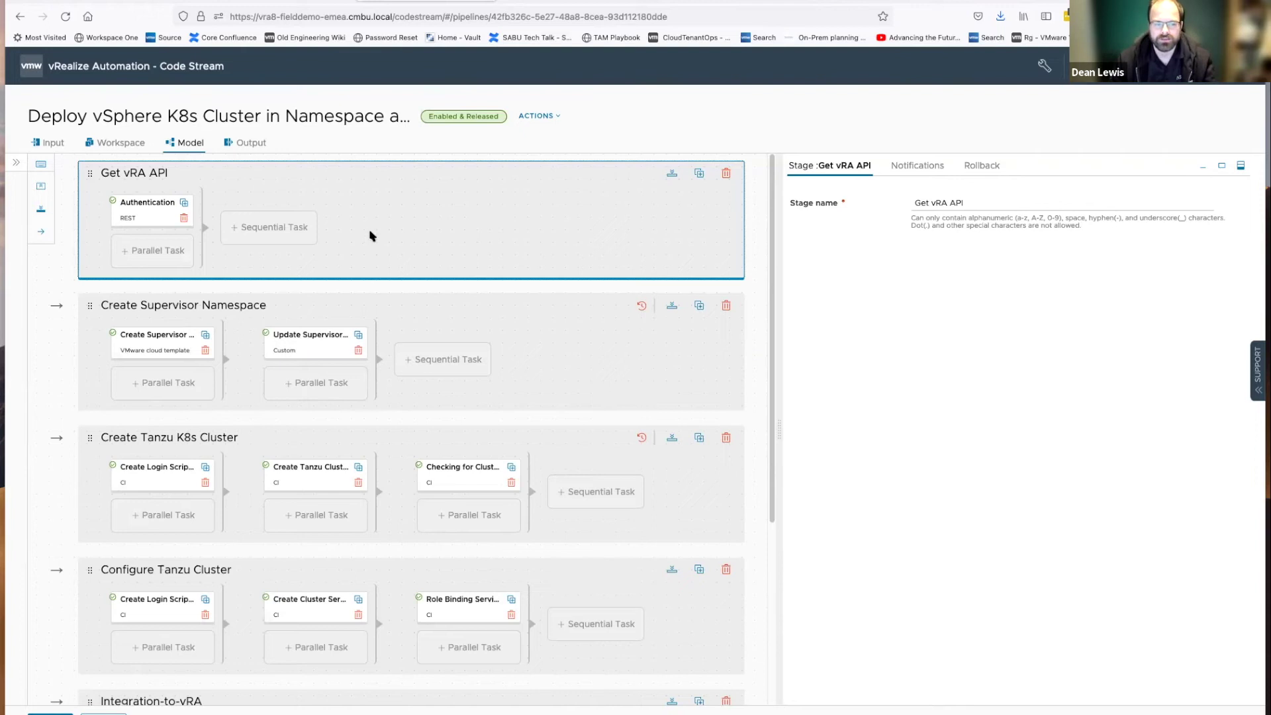
Open the Authentication REST task and highlight the vraFQDN variable in its URL, the whole payload, and the vraUser variable
left_click(144, 220)
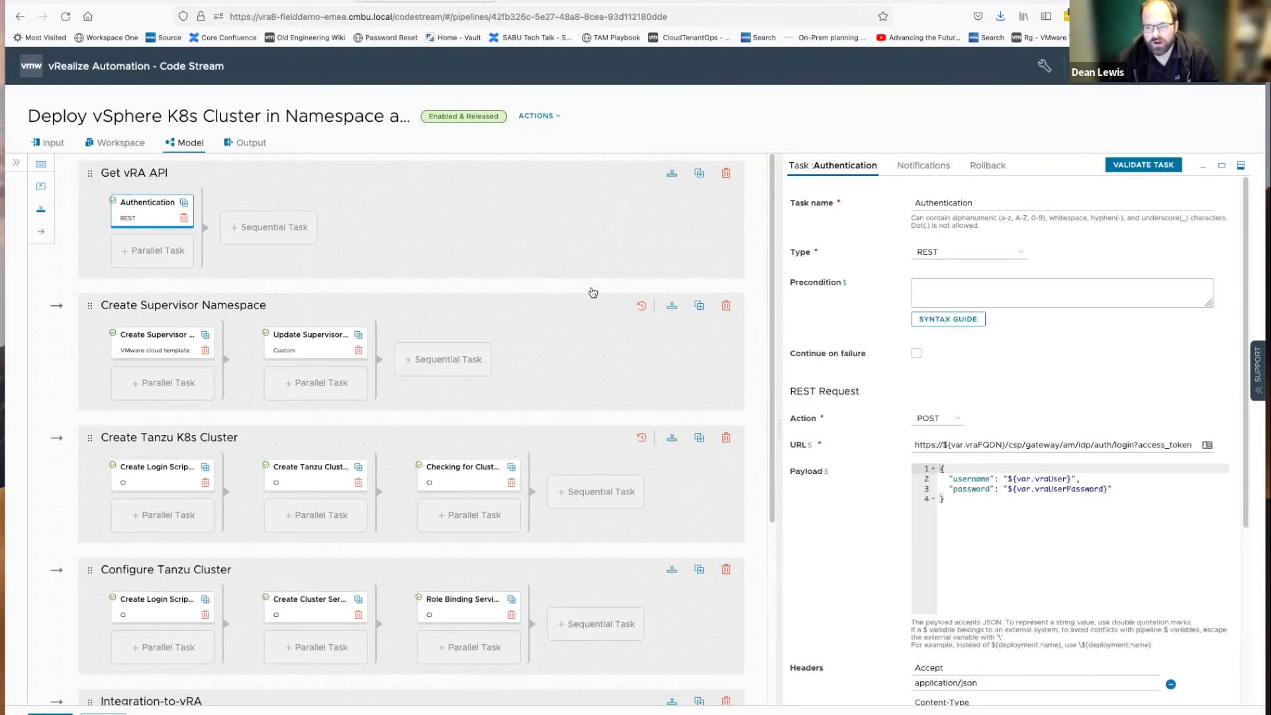
left_click_drag(943, 445, 1004, 446)
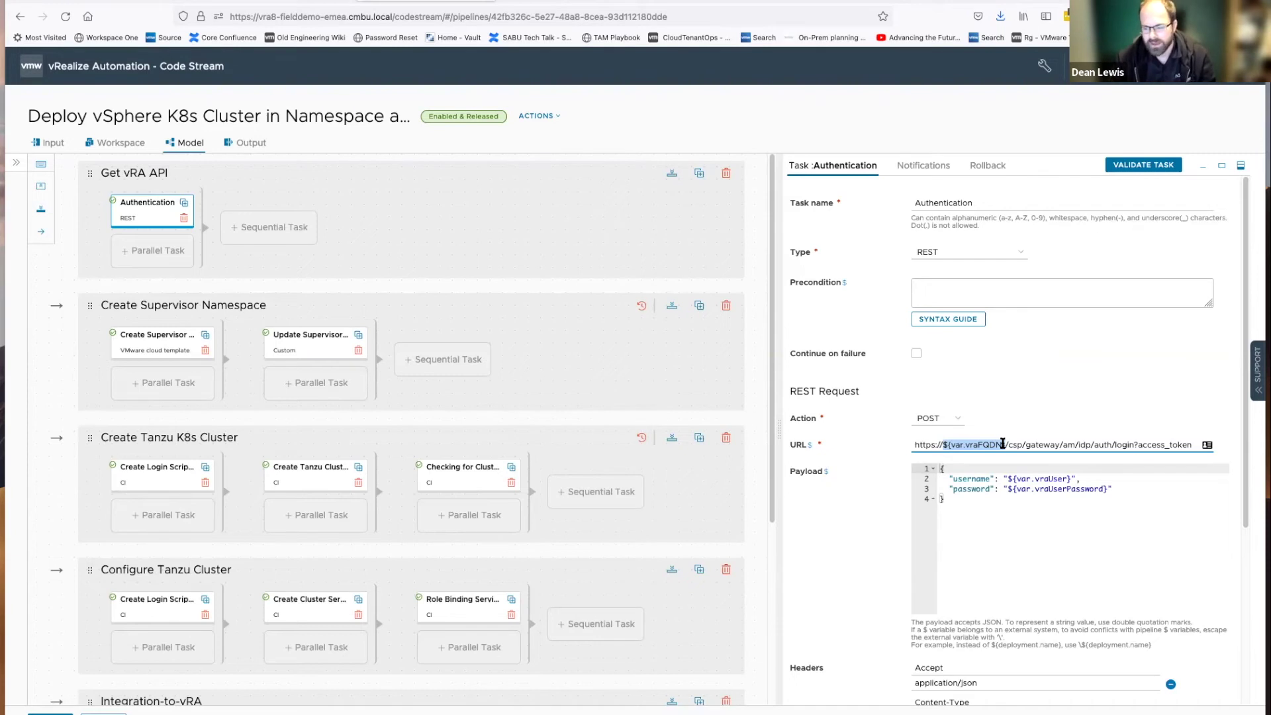
left_click(1004, 491)
key("ctrl+a")
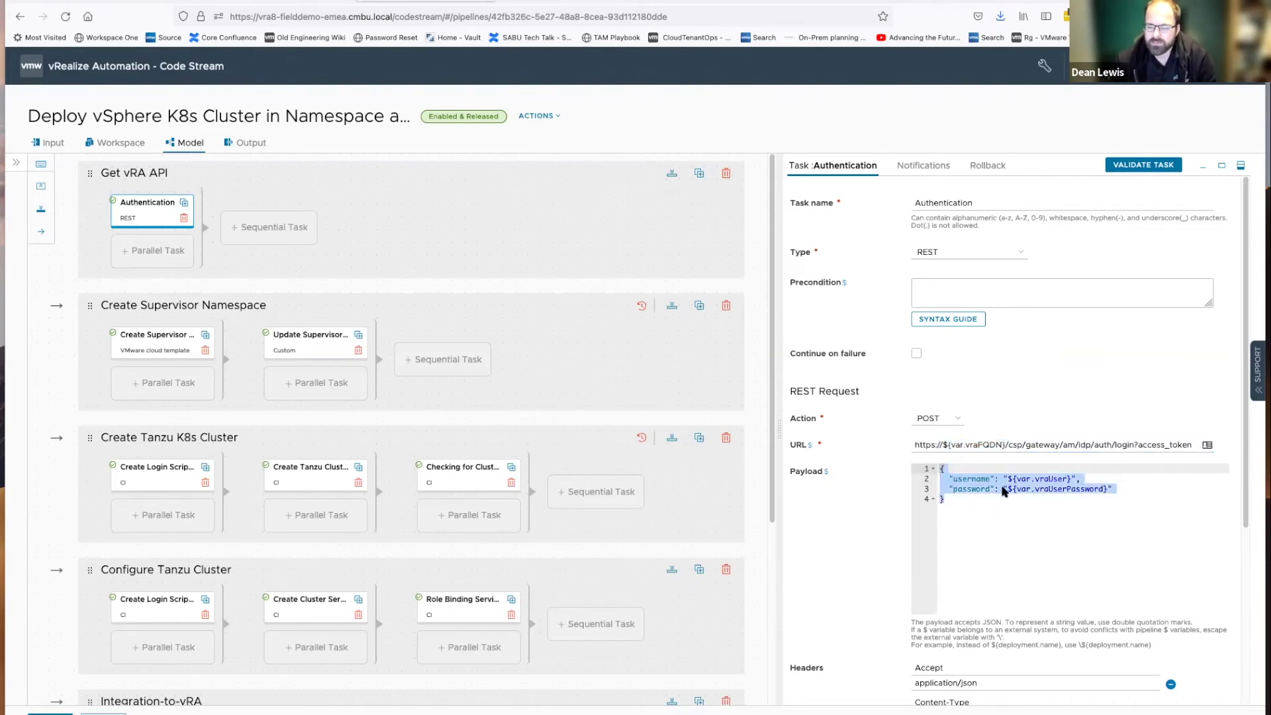
left_click(1024, 479)
left_click_drag(1029, 479, 1017, 478)
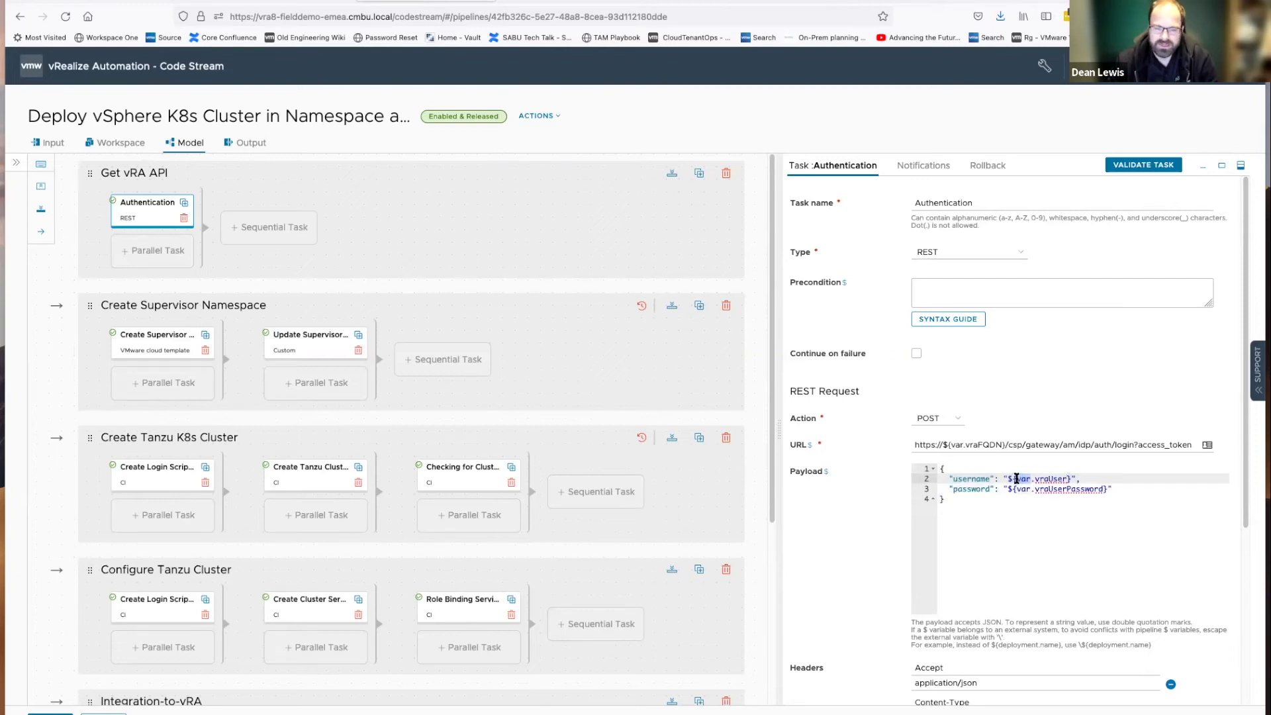
left_click(1036, 477)
left_click_drag(1036, 477, 1068, 479)
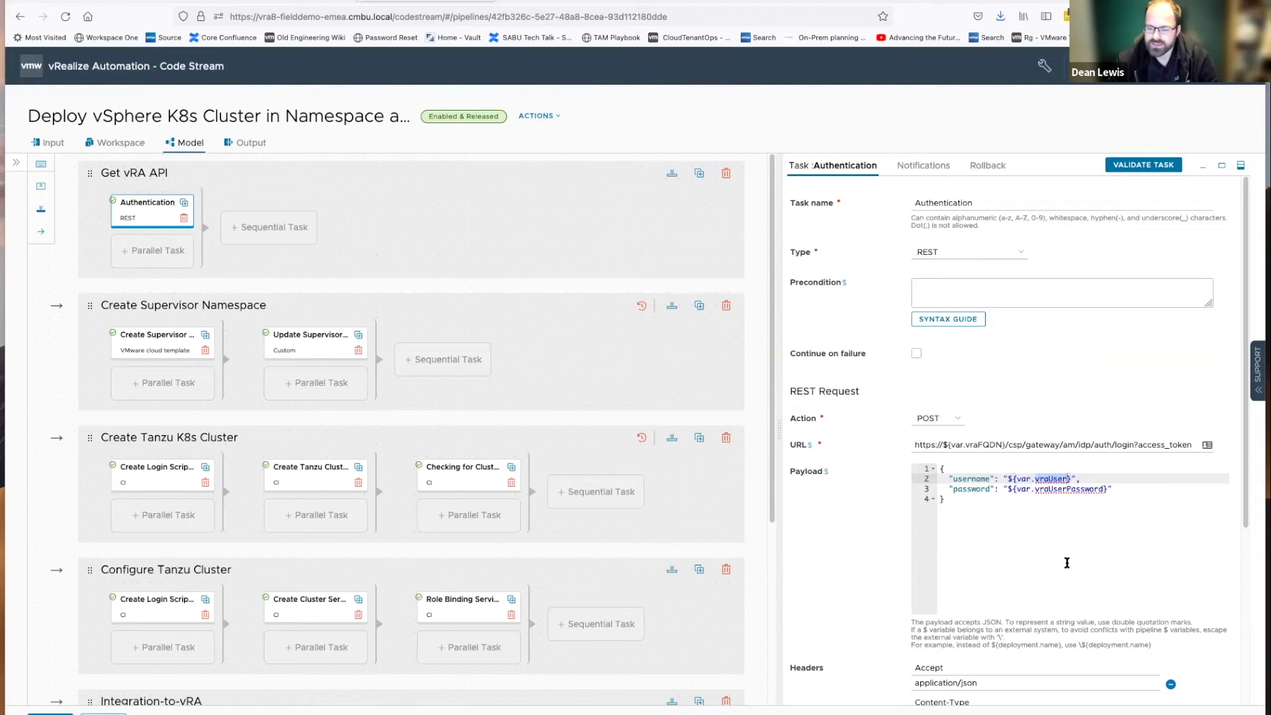
Review the Authentication task's headers and outputs, and highlight output.responseHeaders
scroll(1067, 563, "down", 4)
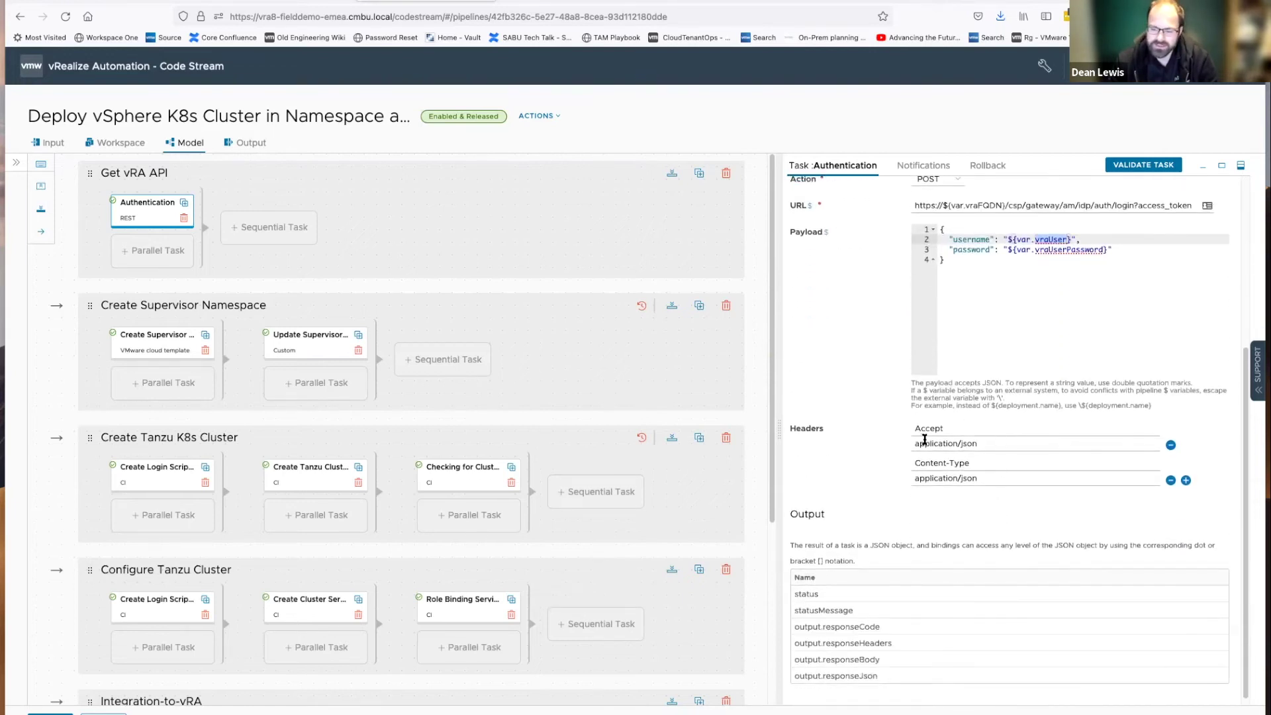
scroll(940, 438, "down", 1)
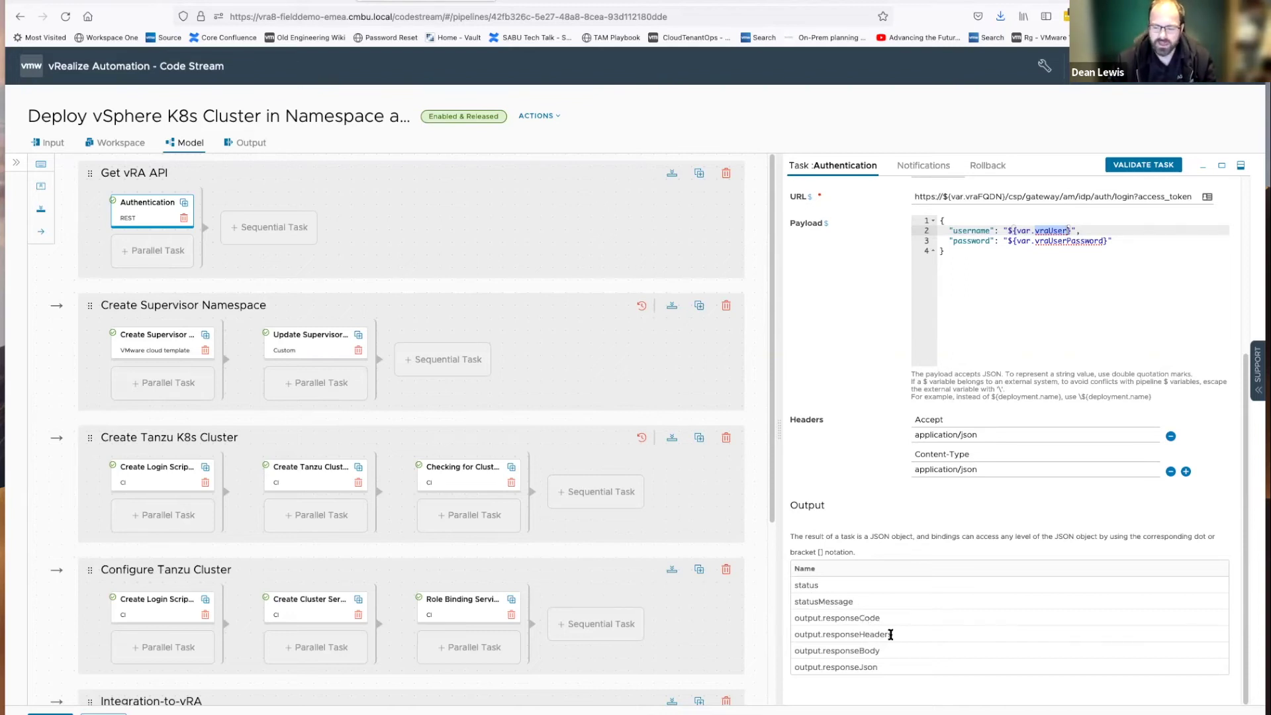
left_click_drag(893, 634, 797, 631)
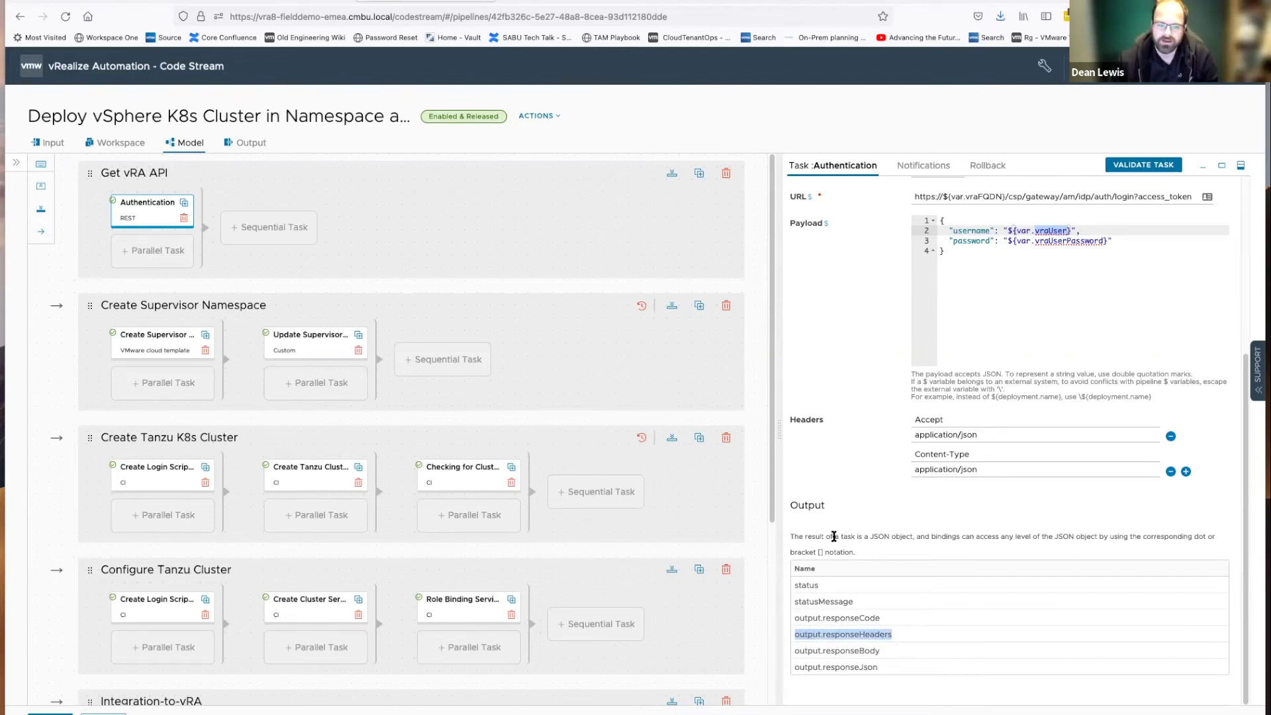
Open the first task of the Create Supervisor Namespace stage and view the available task types, keeping VMware cloud template
left_click(286, 310)
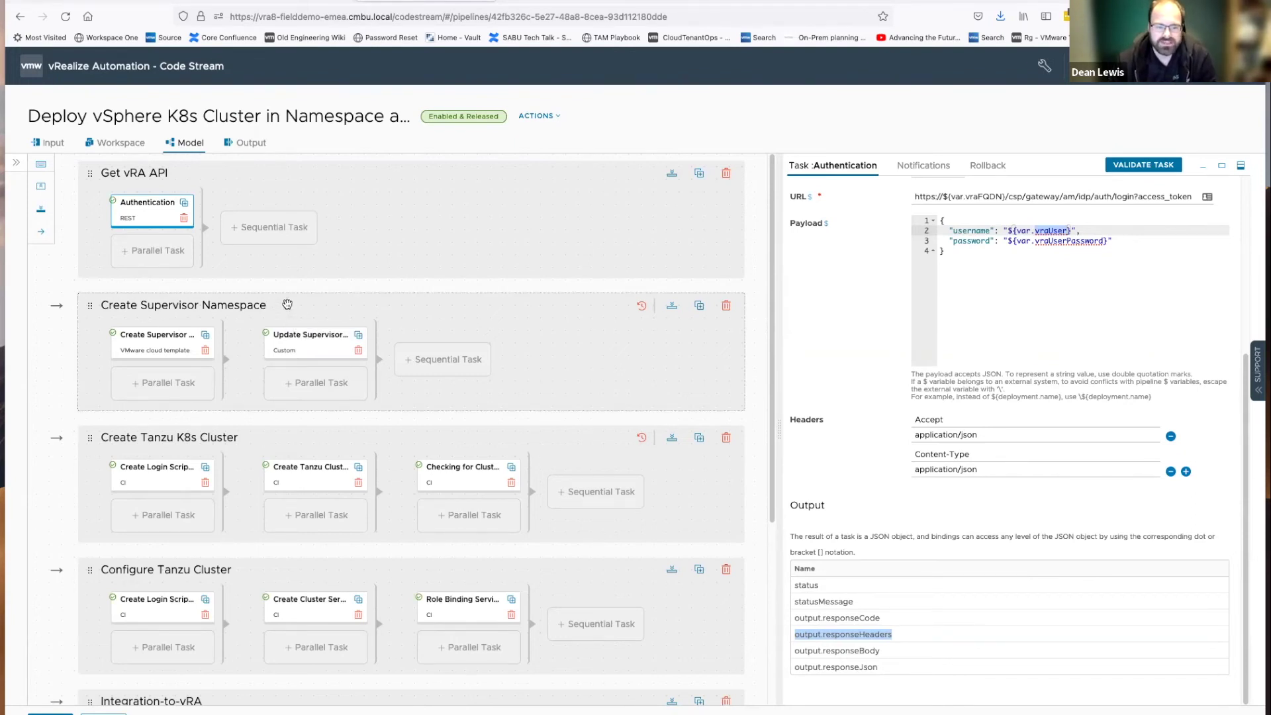
left_click(174, 351)
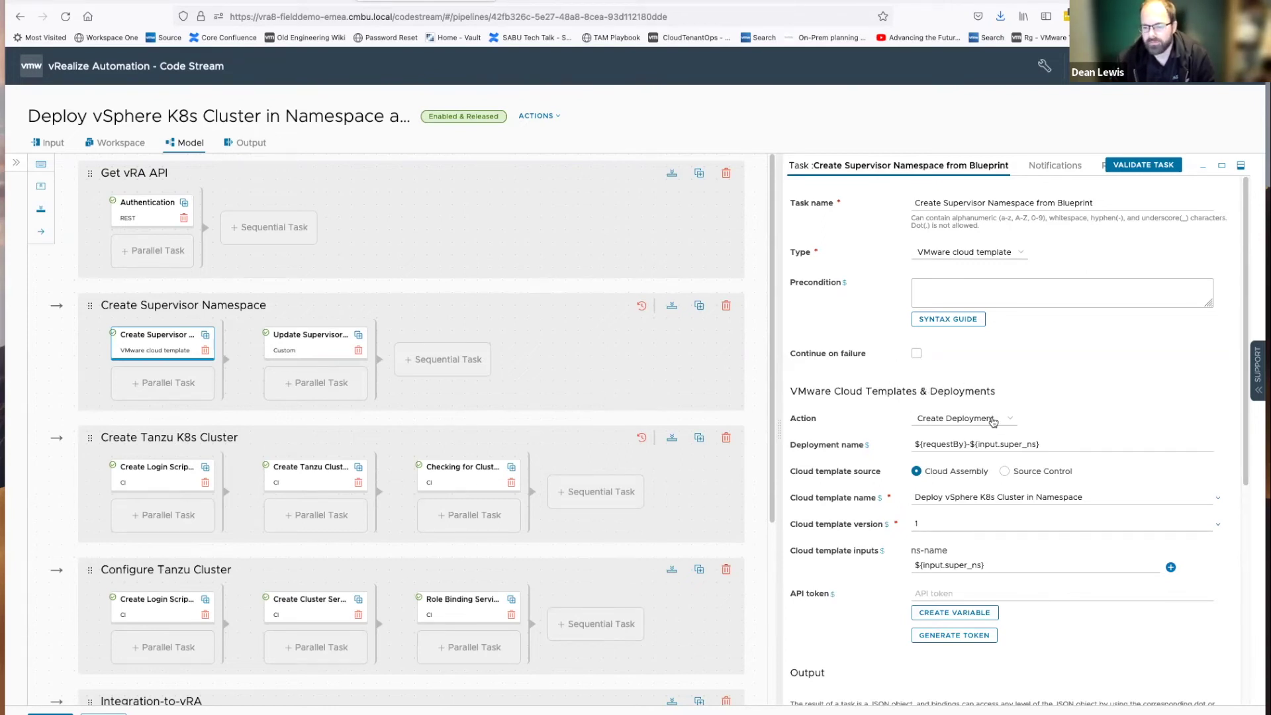
left_click(984, 256)
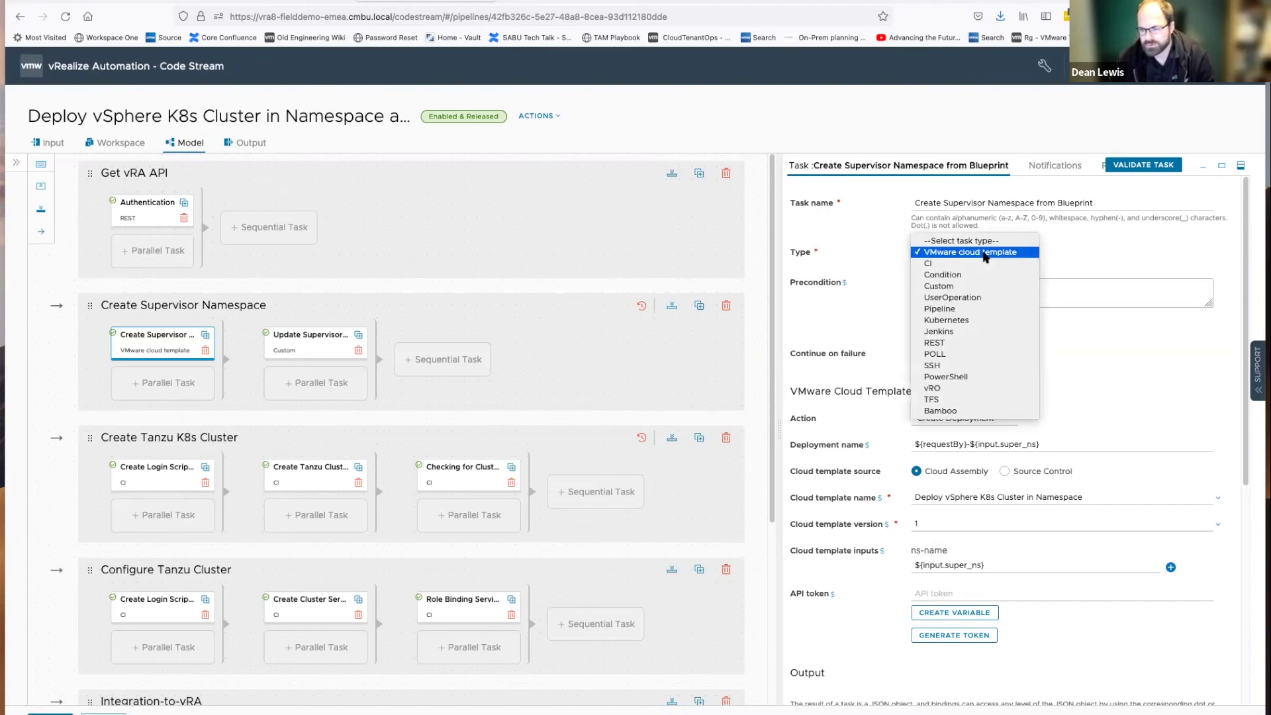
left_click(984, 419)
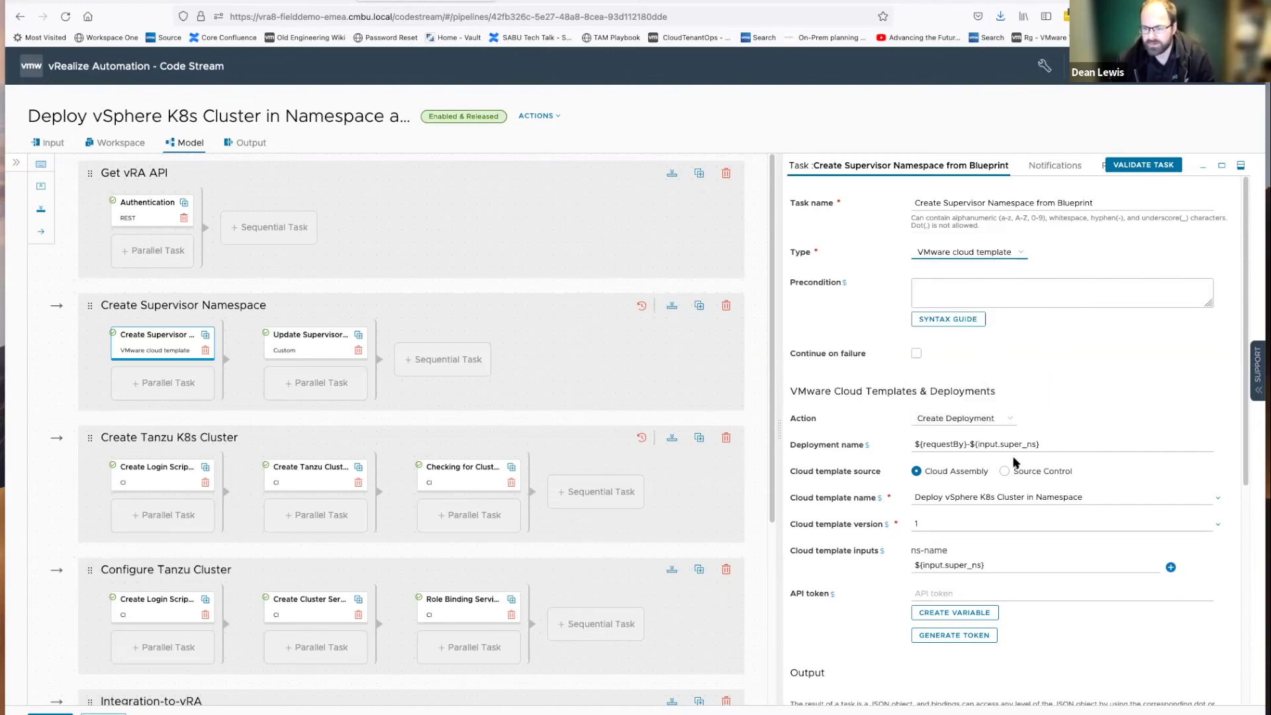
Highlight the requestBy and input.super_ns variables in the task's deployment name and point out the cloud template name
left_click_drag(915, 444, 965, 446)
left_click(962, 444)
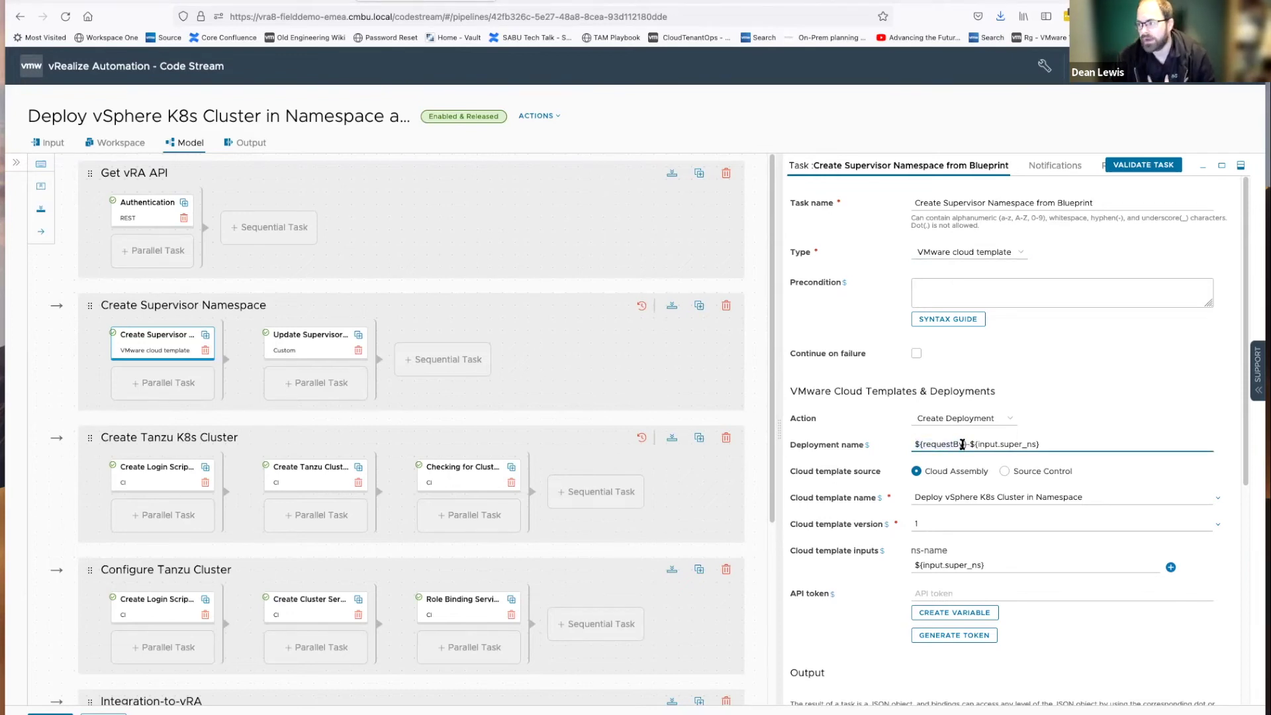
left_click_drag(971, 443, 1040, 444)
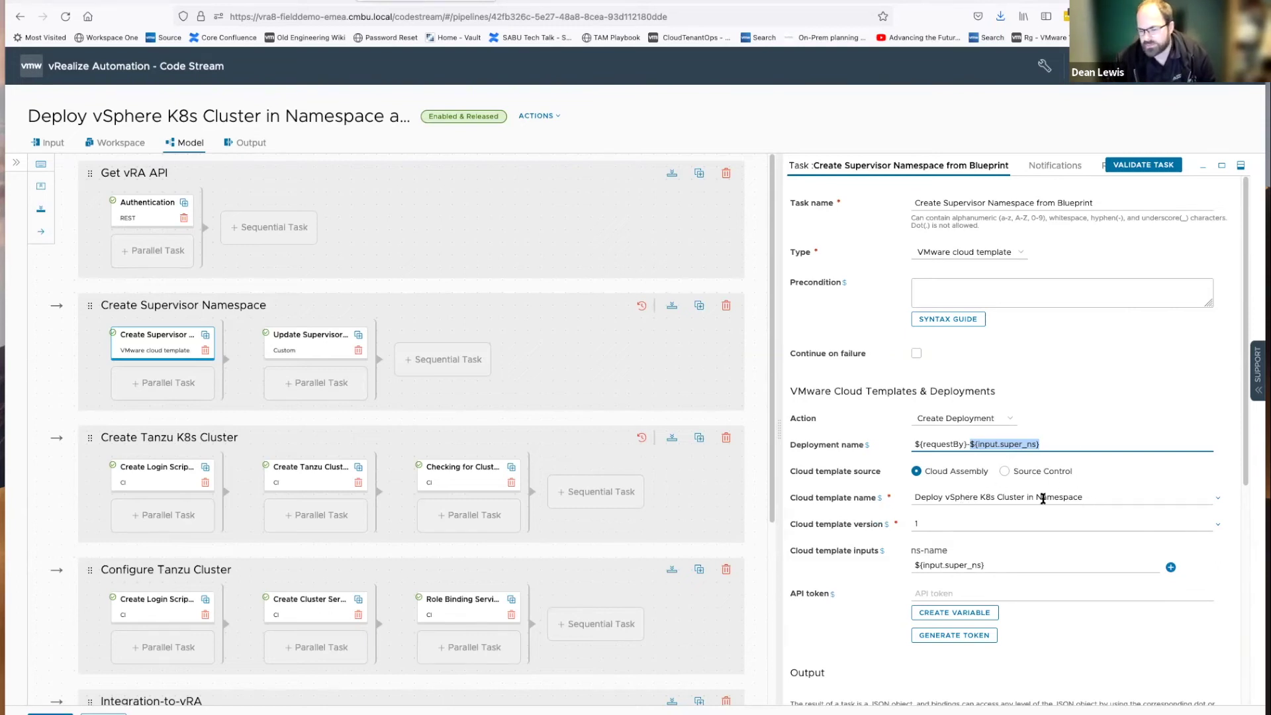
left_click(969, 498)
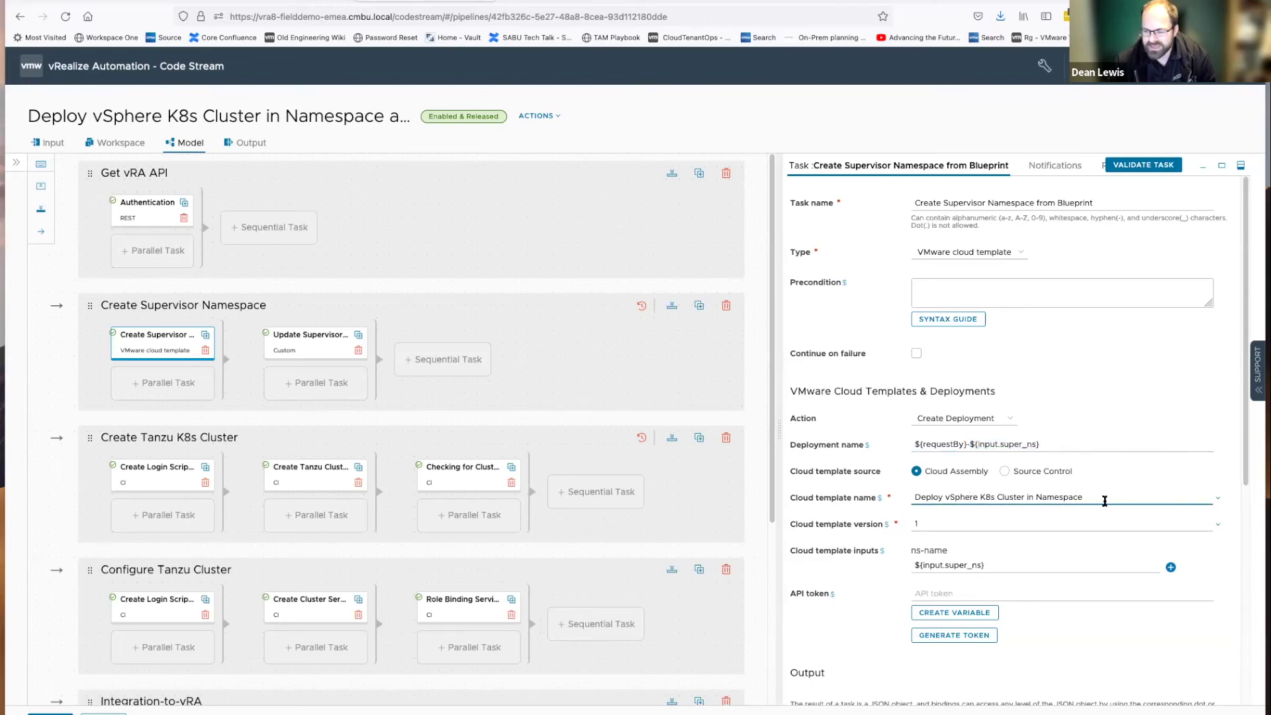
Point out the cloud template version and highlight the ns-name template input and its ${input.super_ns} value
left_click(993, 525)
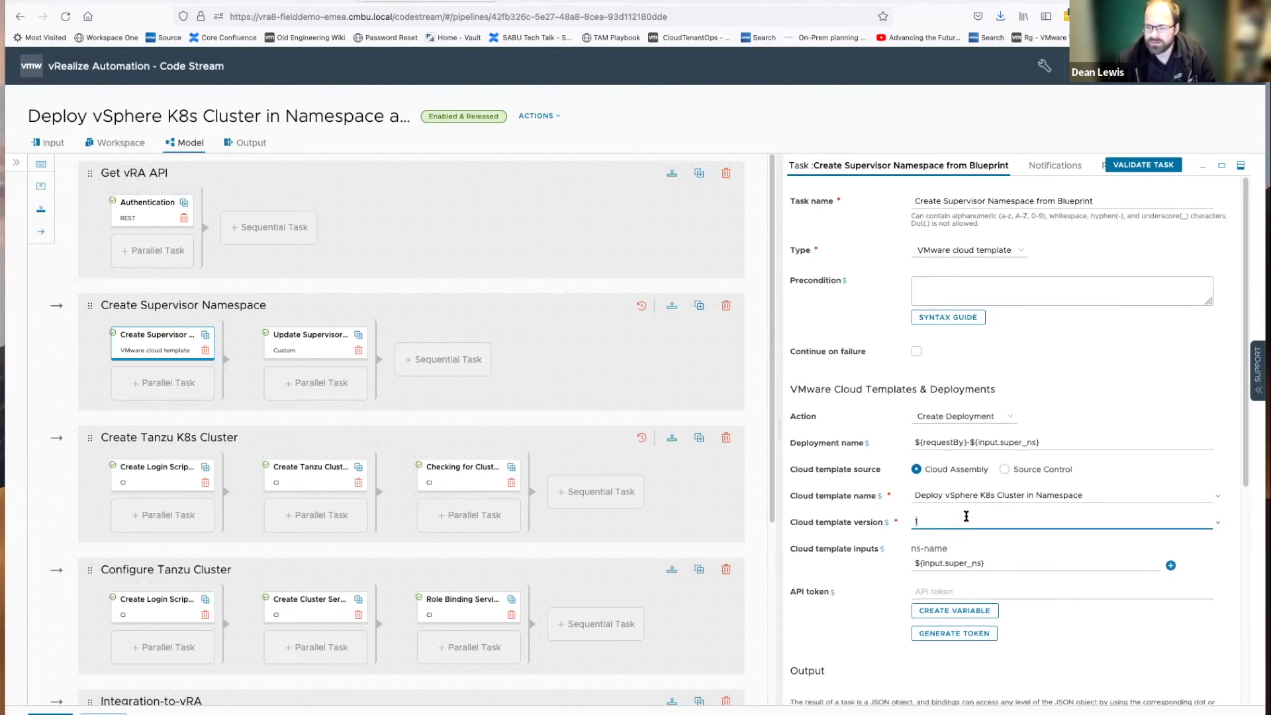
scroll(964, 519, "down", 2)
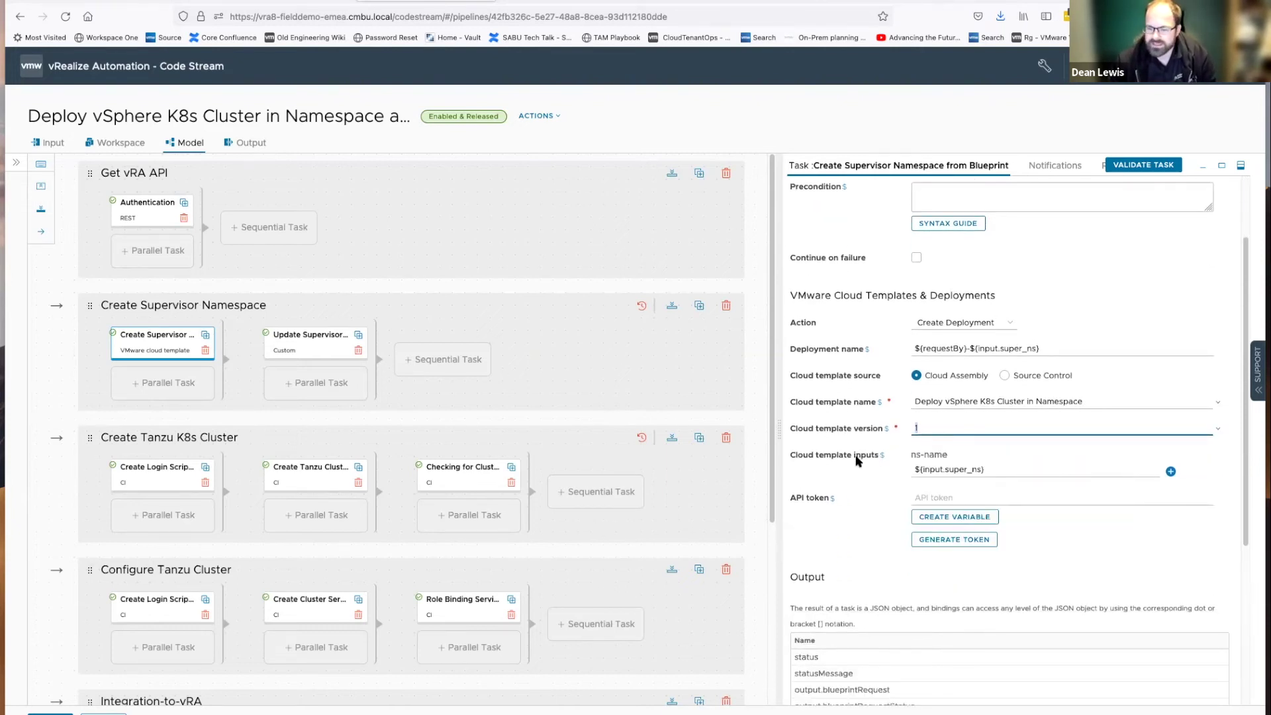
left_click_drag(951, 459, 909, 457)
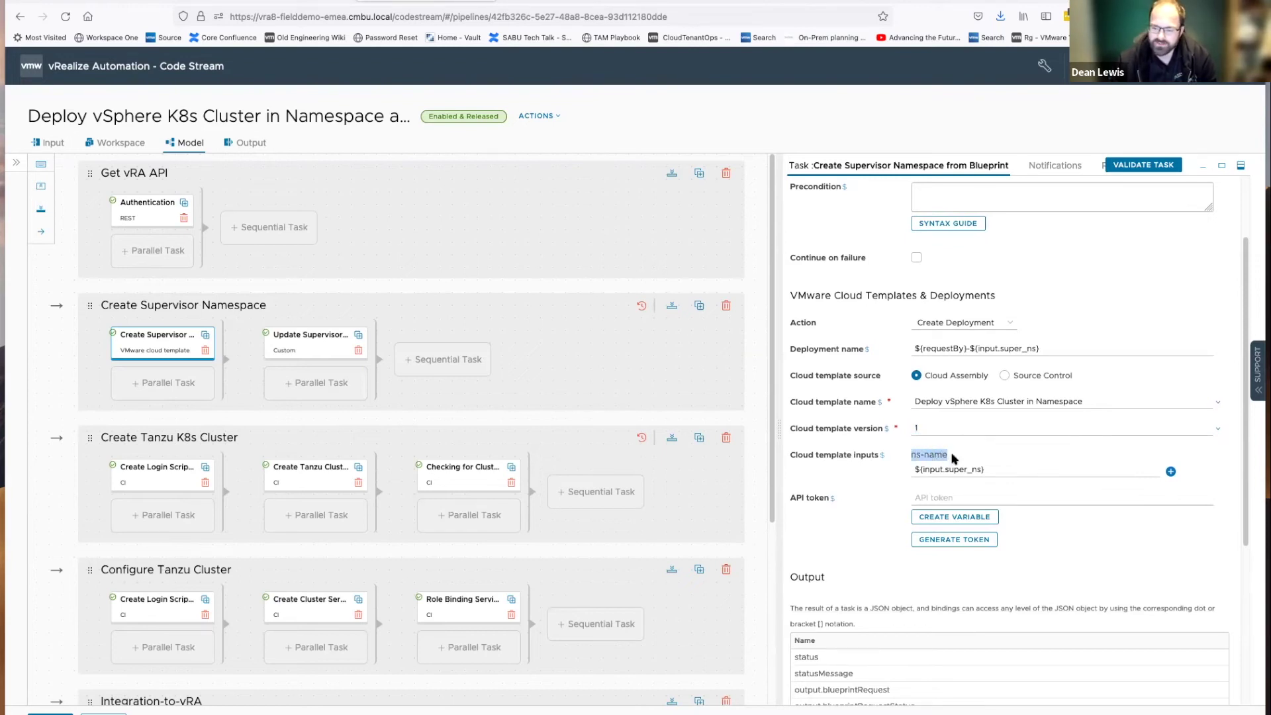
left_click_drag(1018, 471, 911, 464)
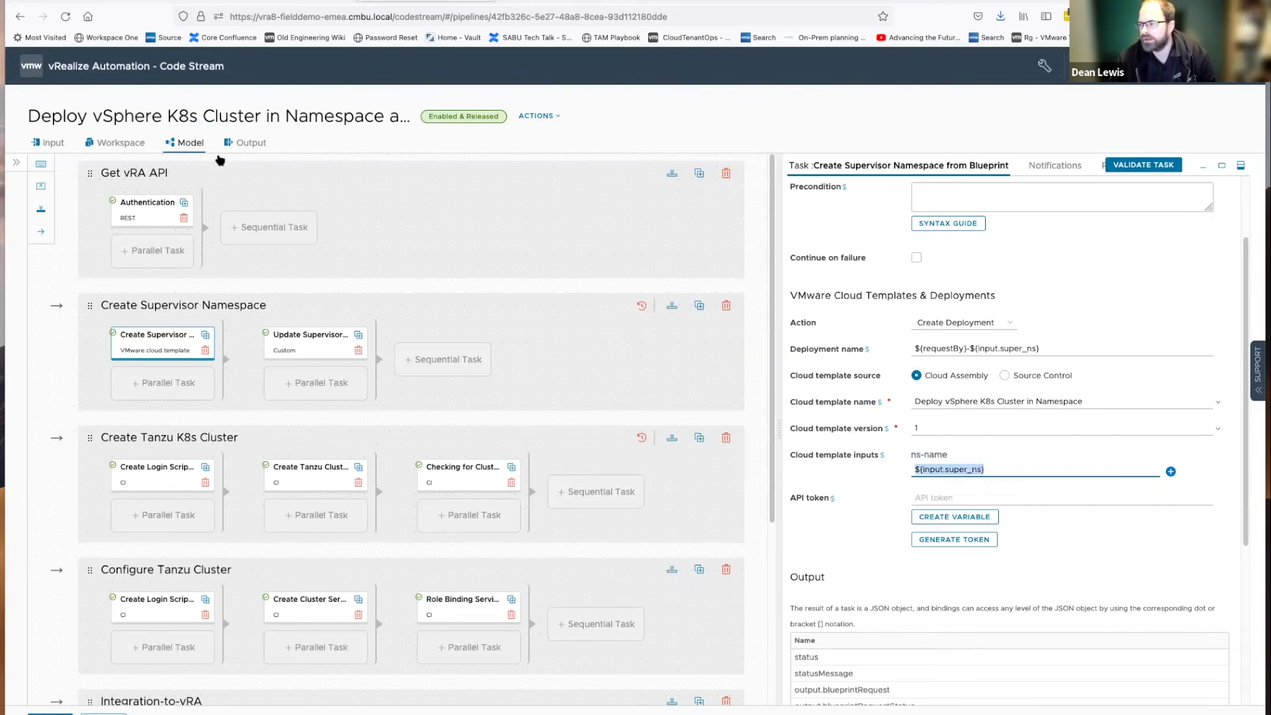
View the Update Supervisor Namespace task and open the CI-Script-Add-Storage-Super-Namespace custom integration in a duplicated browser tab
left_click(305, 349)
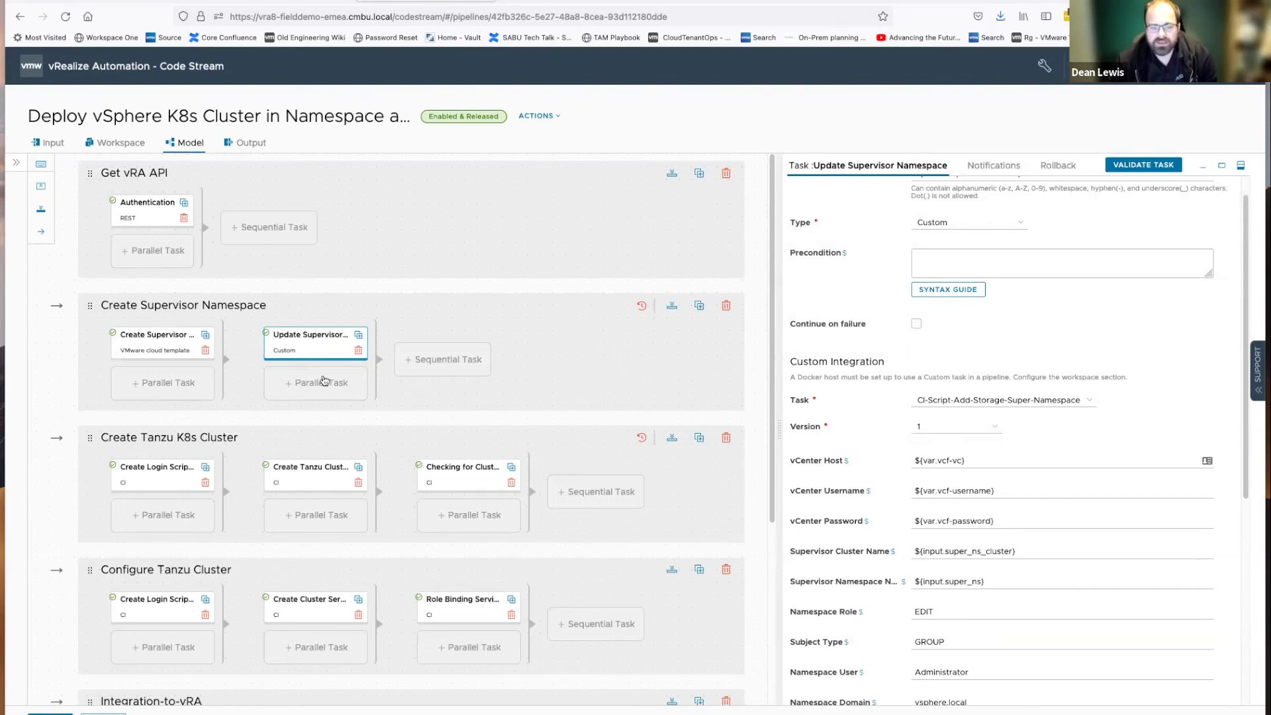
scroll(880, 363, "up", 1)
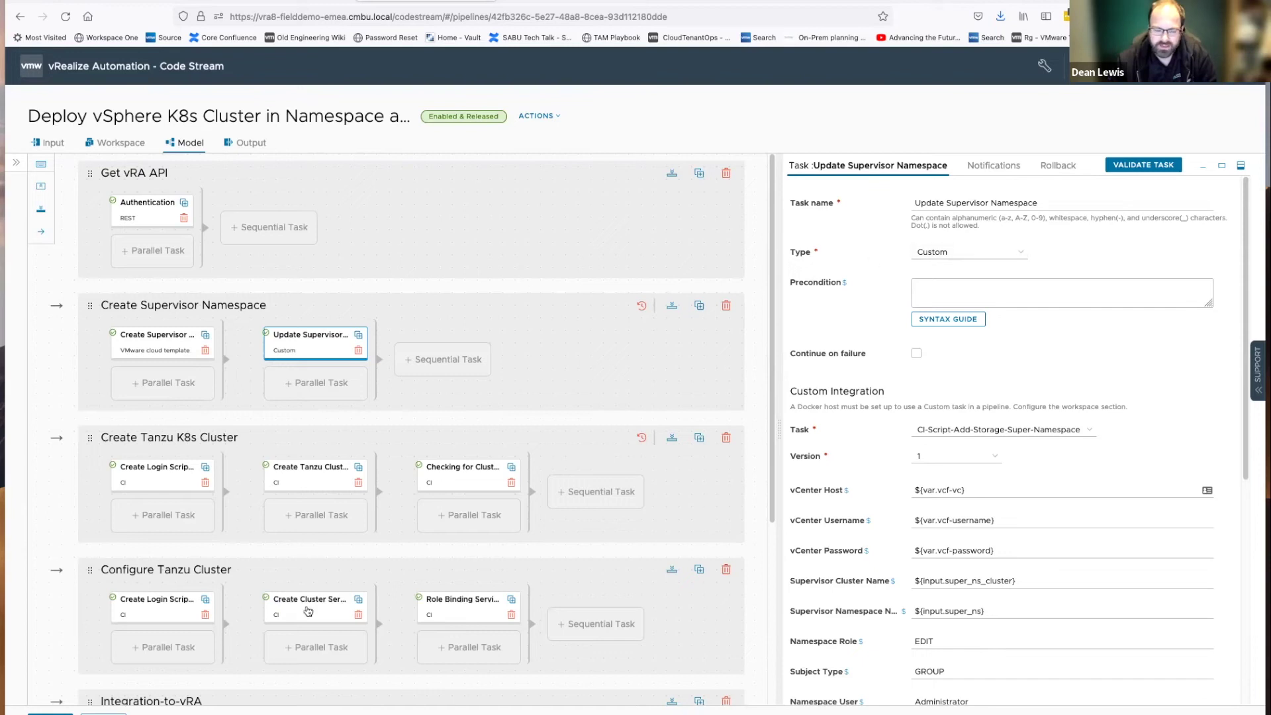
right_click(403, 1)
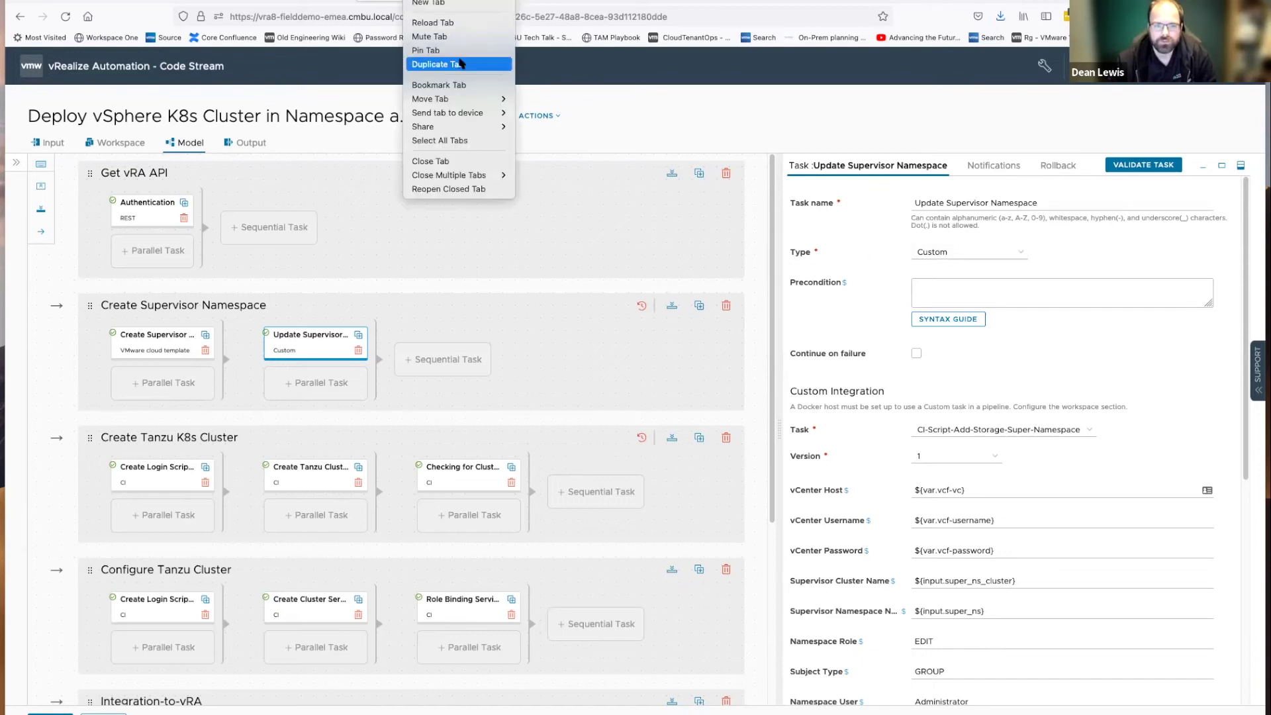
left_click(463, 63)
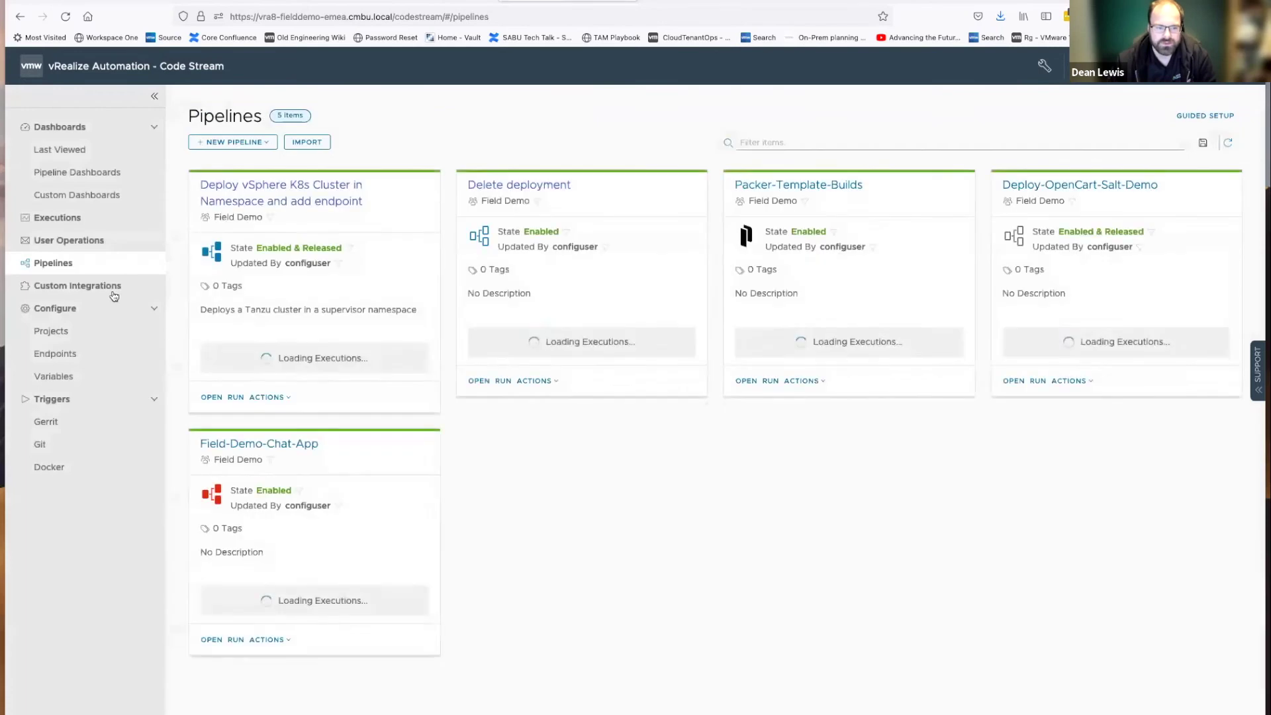
left_click(116, 285)
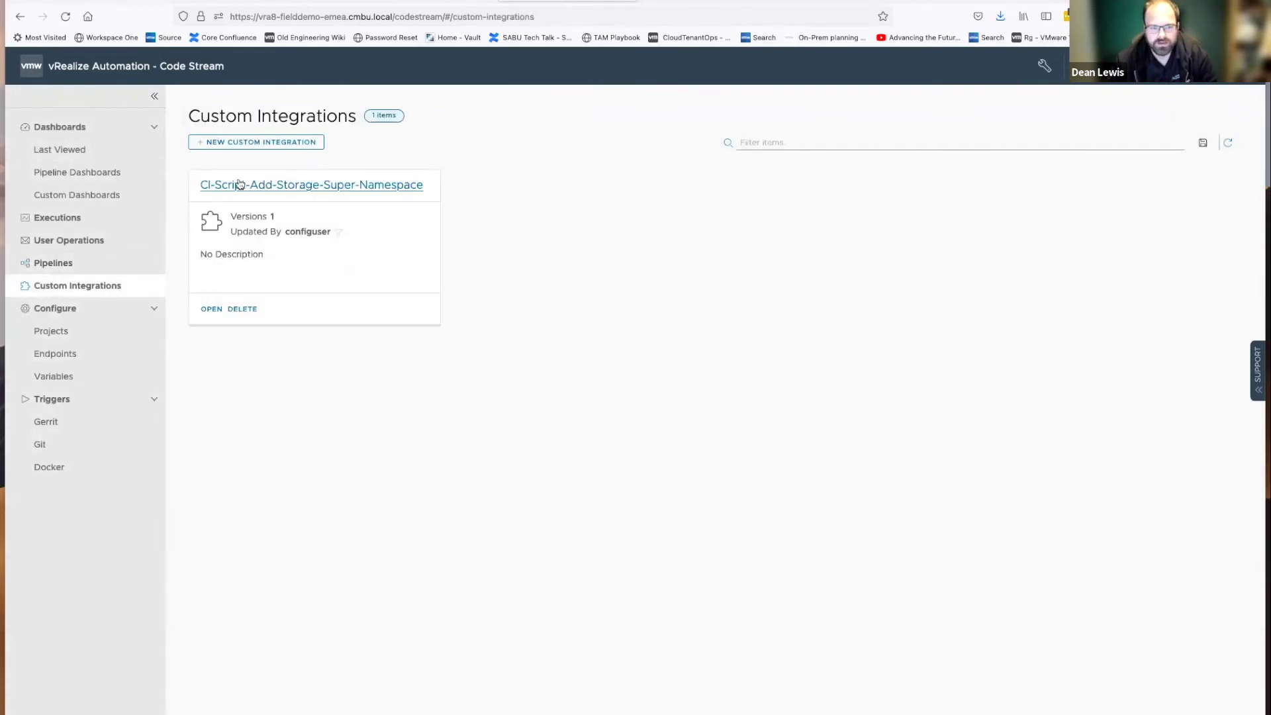
left_click(353, 191)
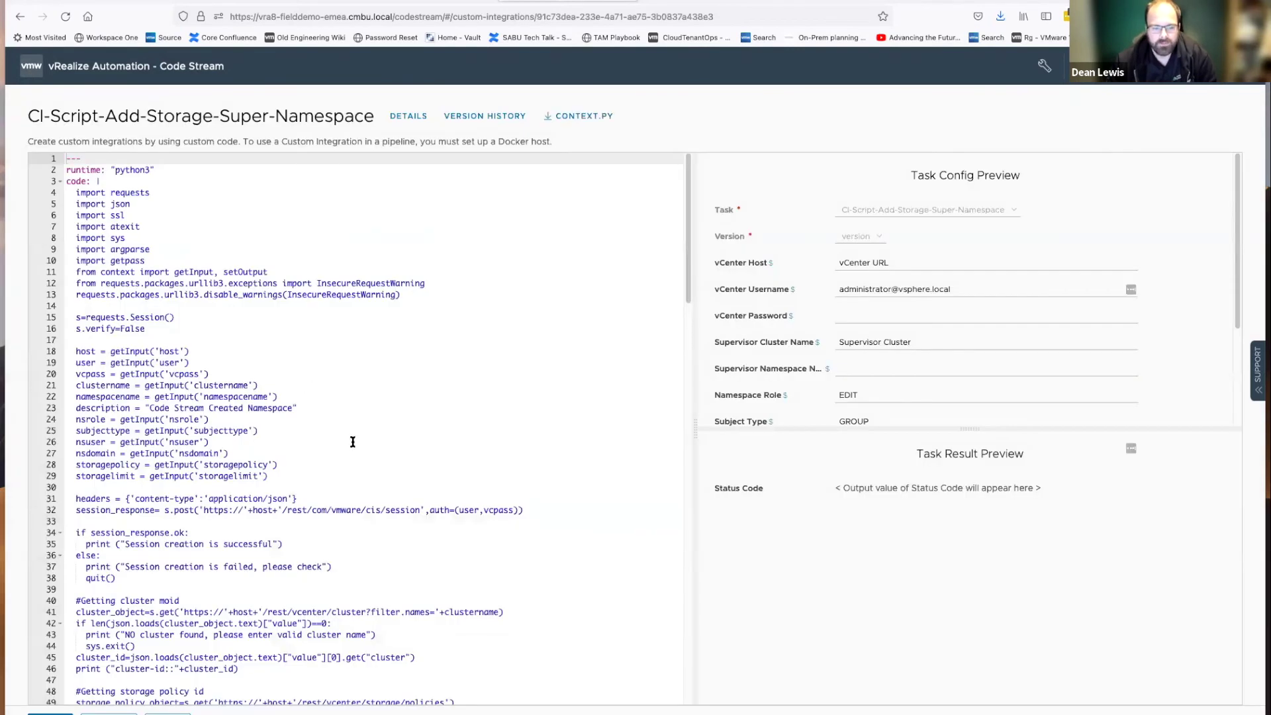
Review the integration's script and task config preview, highlighting the python3 runtime line and the import and session lines
scroll(353, 442, "down", 5)
scroll(353, 442, "down", 9)
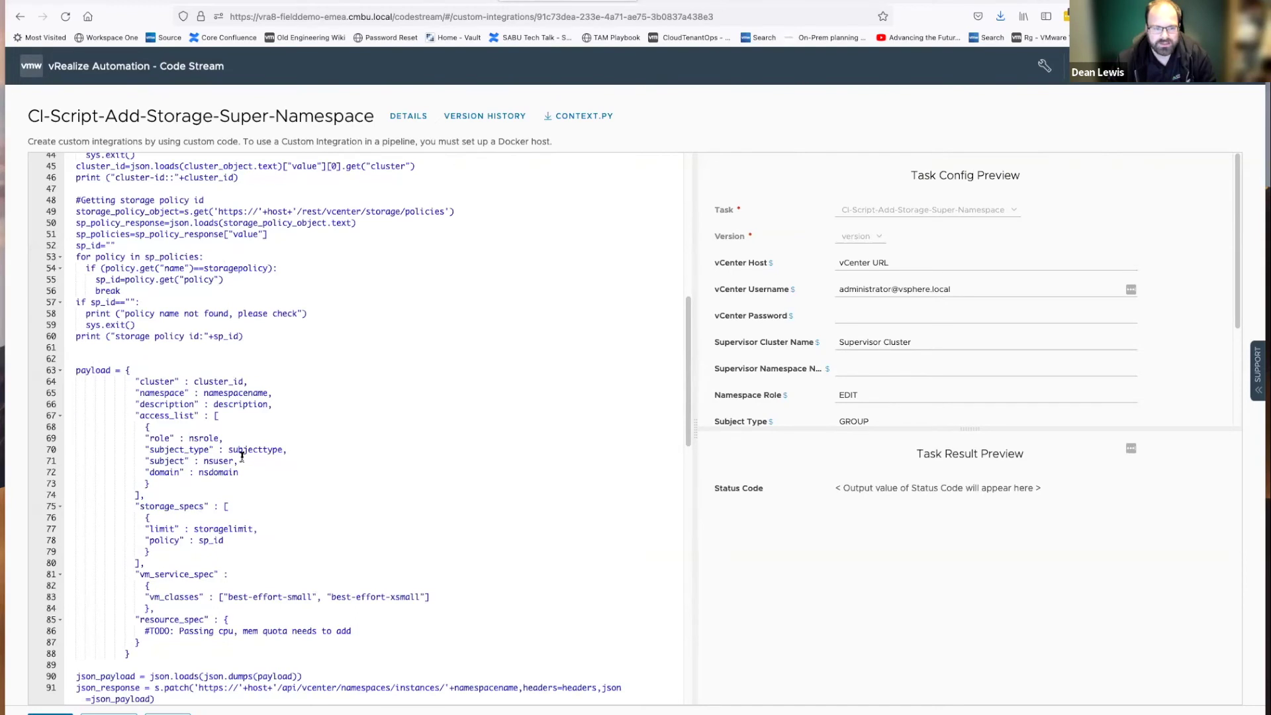
scroll(241, 457, "up", 14)
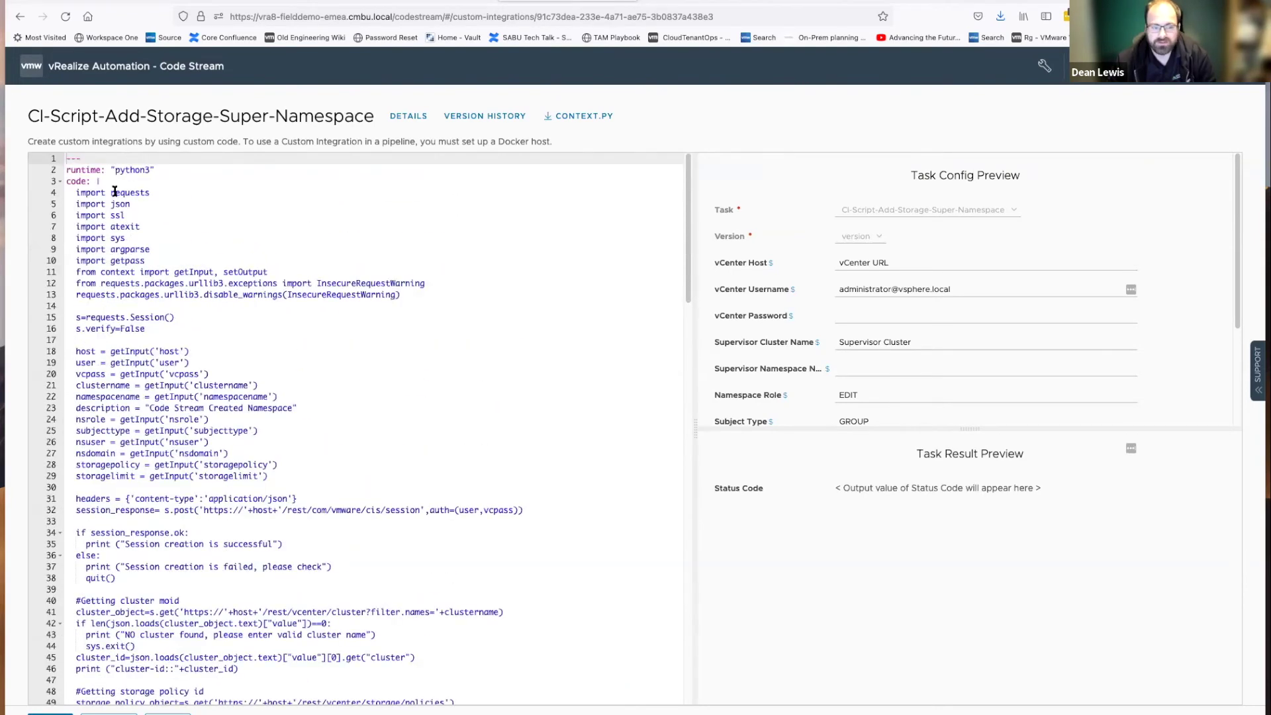
triple_click(142, 170)
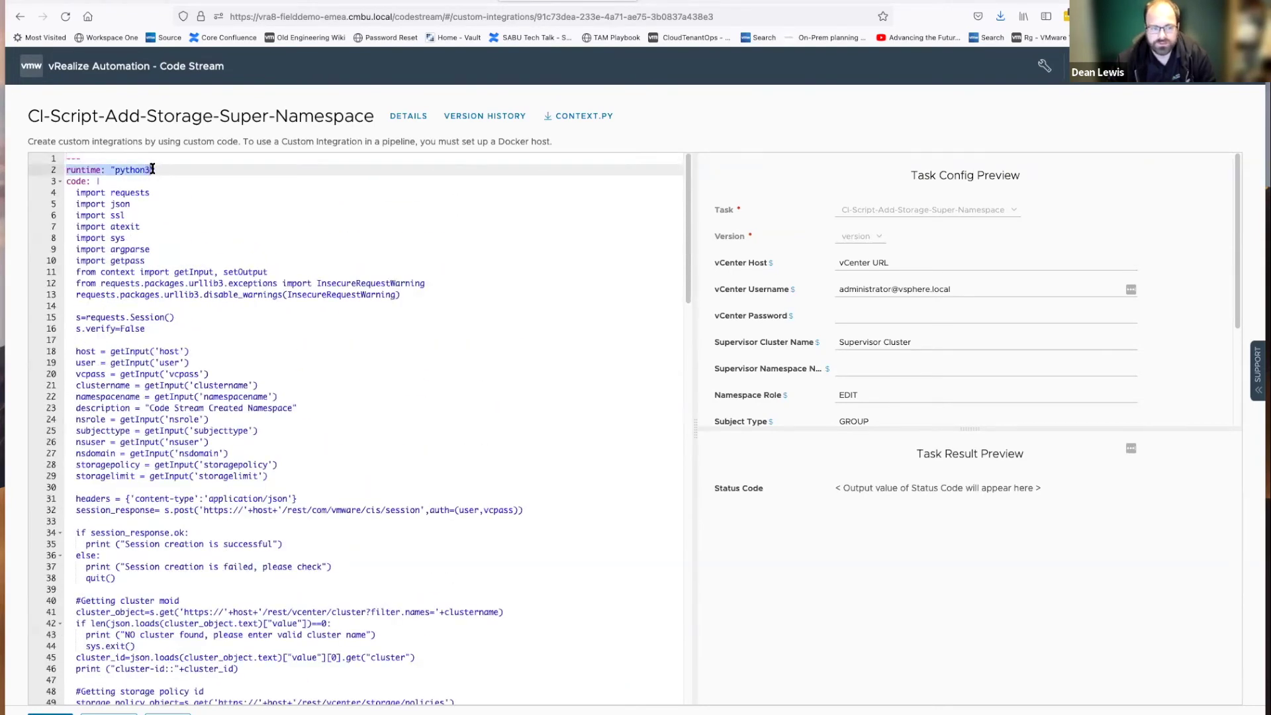
left_click_drag(71, 194, 220, 325)
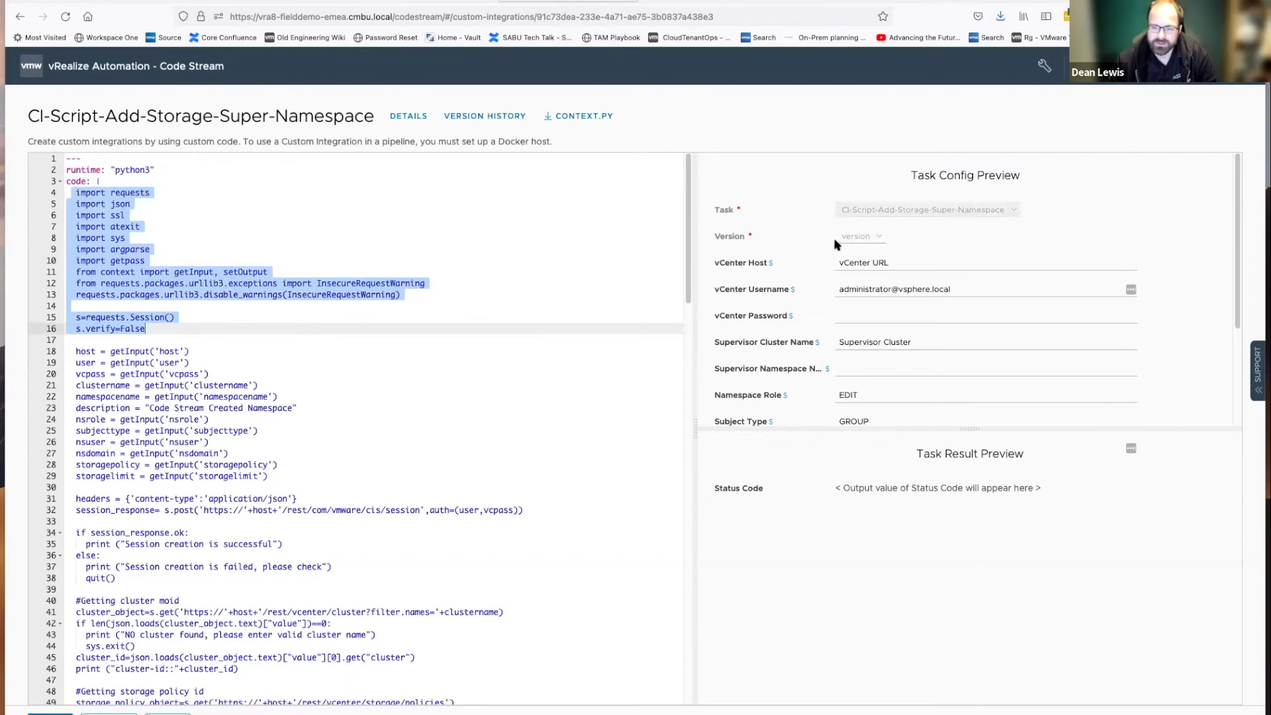
scroll(867, 291, "down", 3)
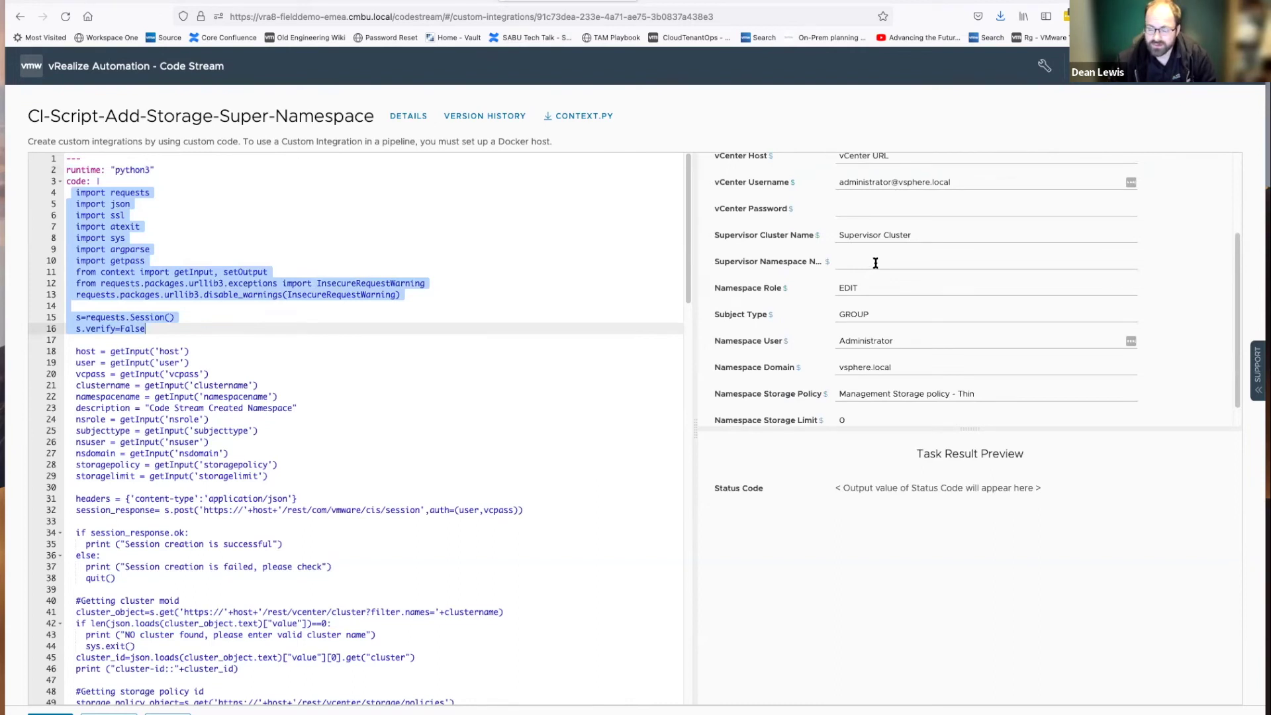
scroll(876, 270, "down", 1)
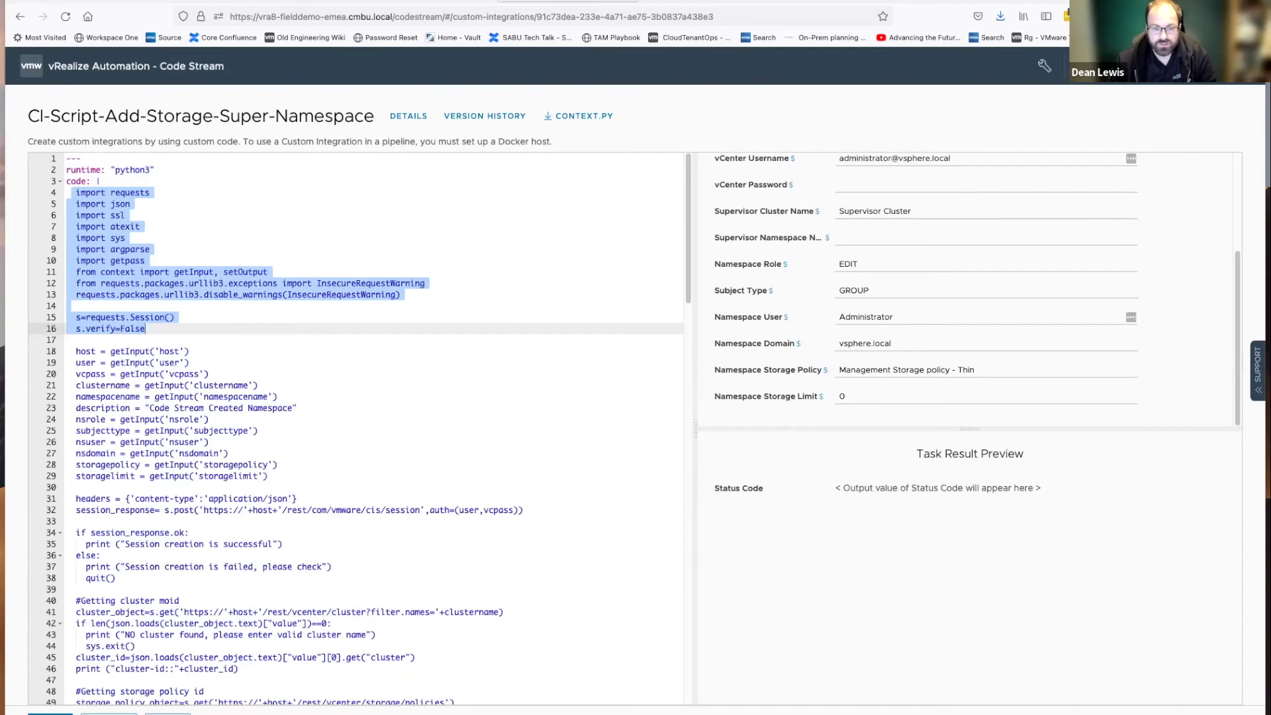
Open the form for creating a version of the custom integration, view its Release Version option, and cancel it
left_click(108, 713)
left_click(612, 313)
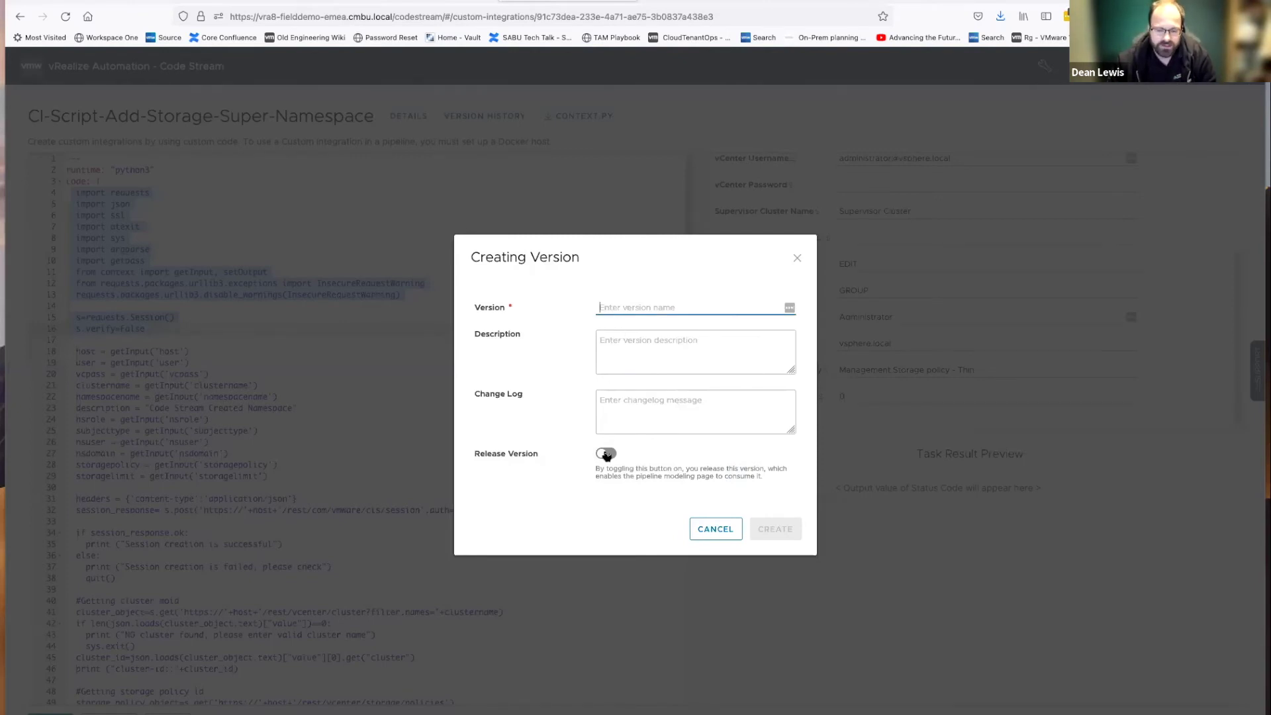
left_click(716, 529)
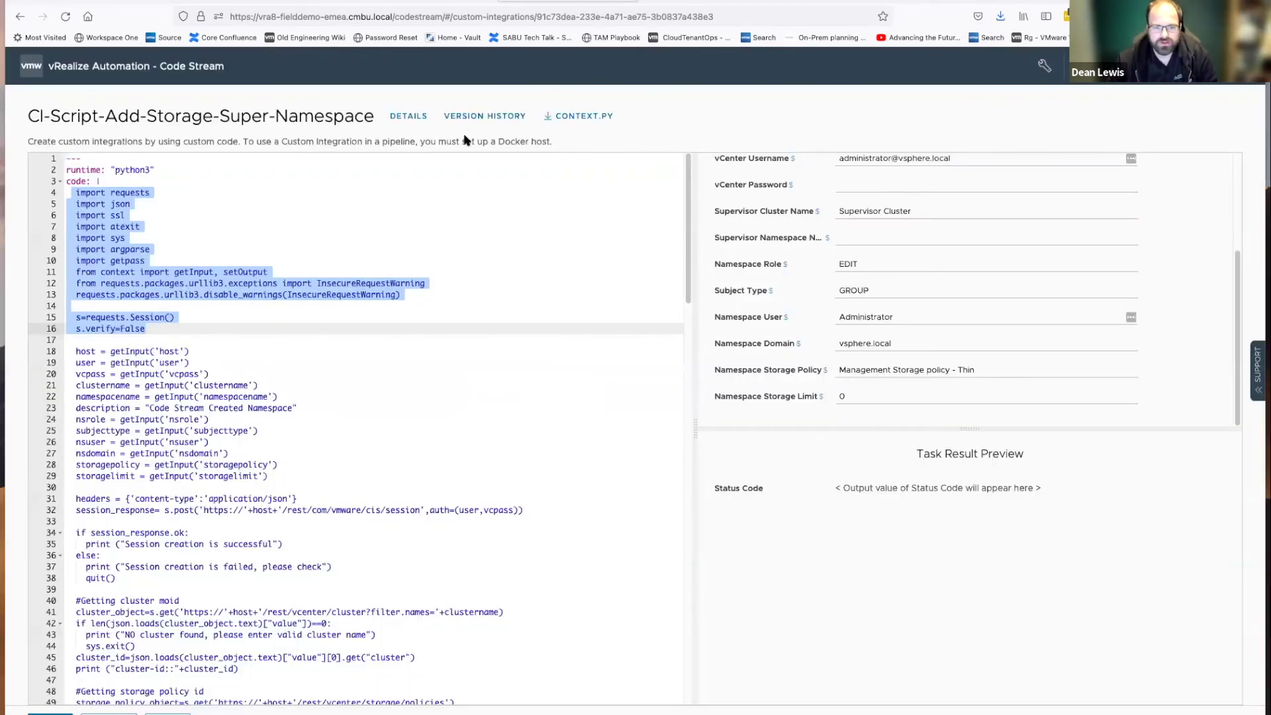
View the integration's version history and the actions available for version 1, and return to the custom integrations list
left_click(485, 117)
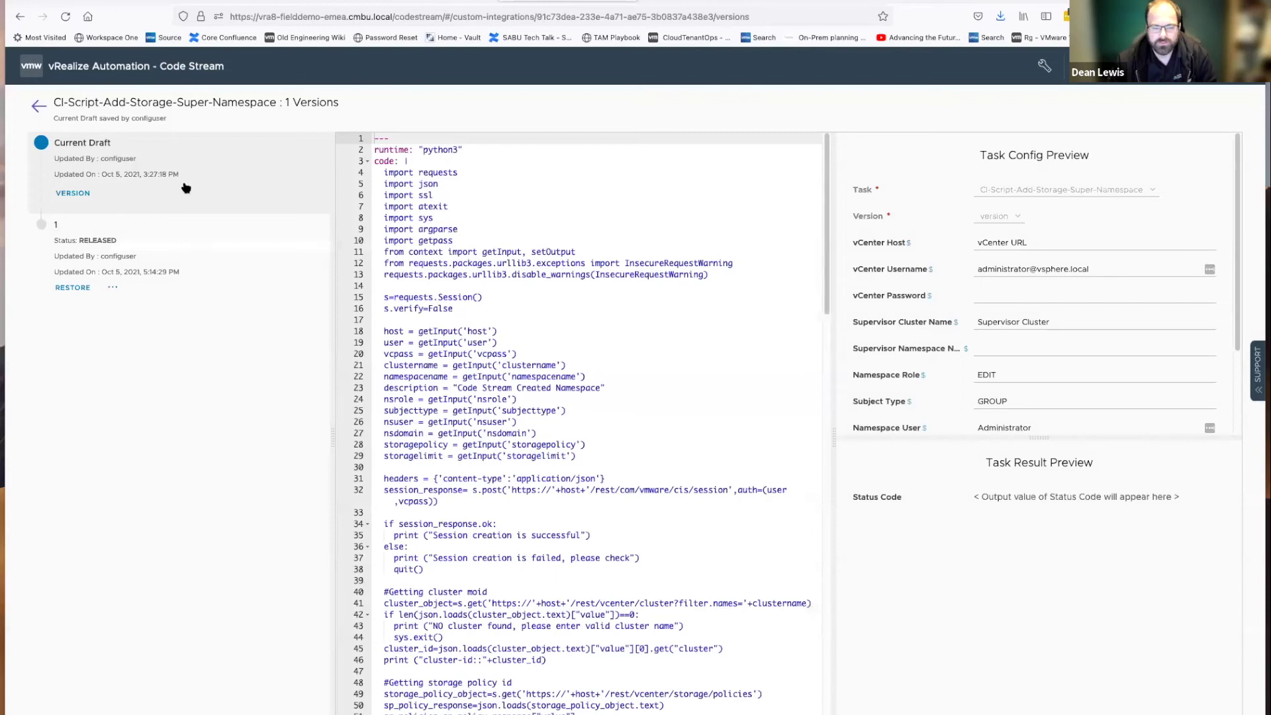
left_click(171, 250)
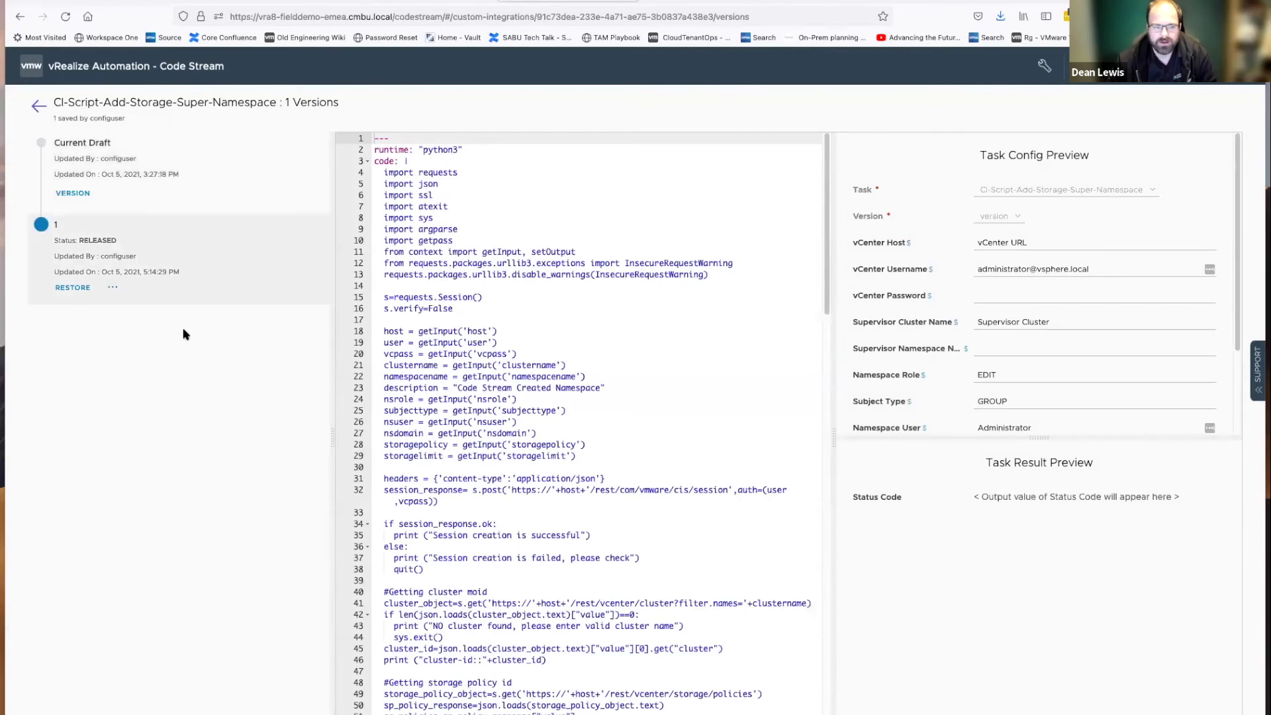
left_click(112, 287)
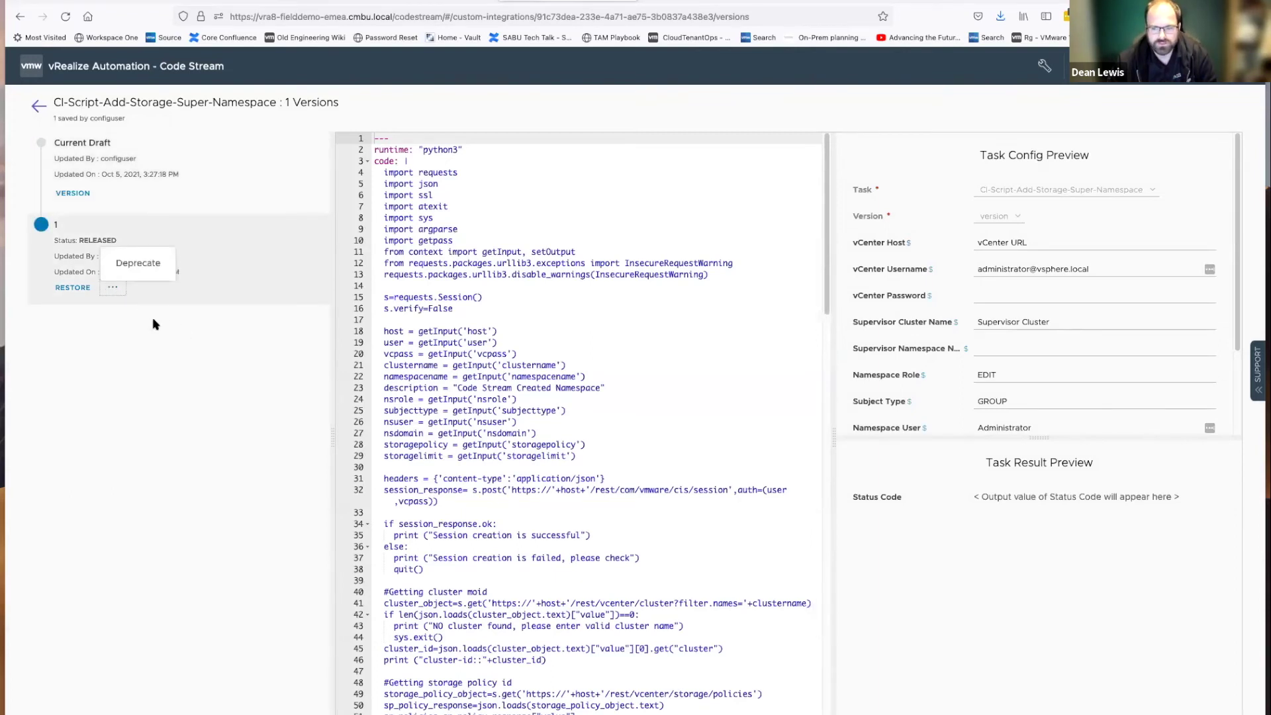
left_click(38, 106)
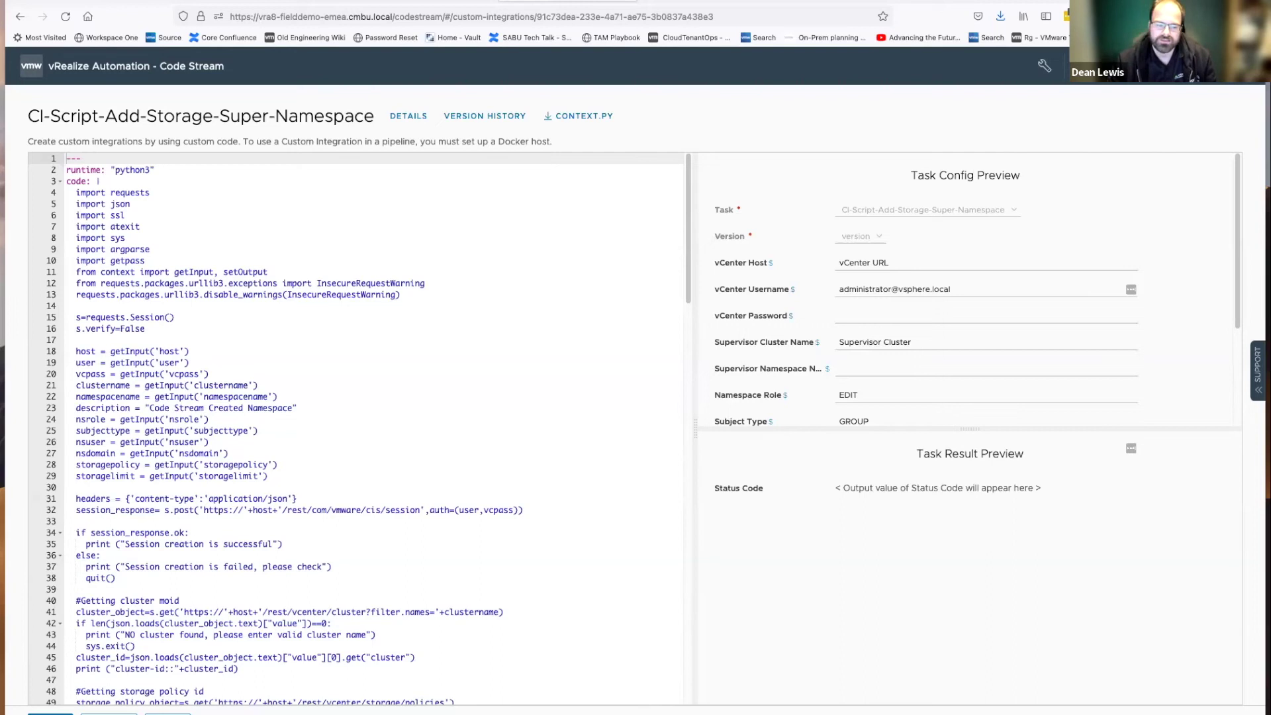
key("alt+Left")
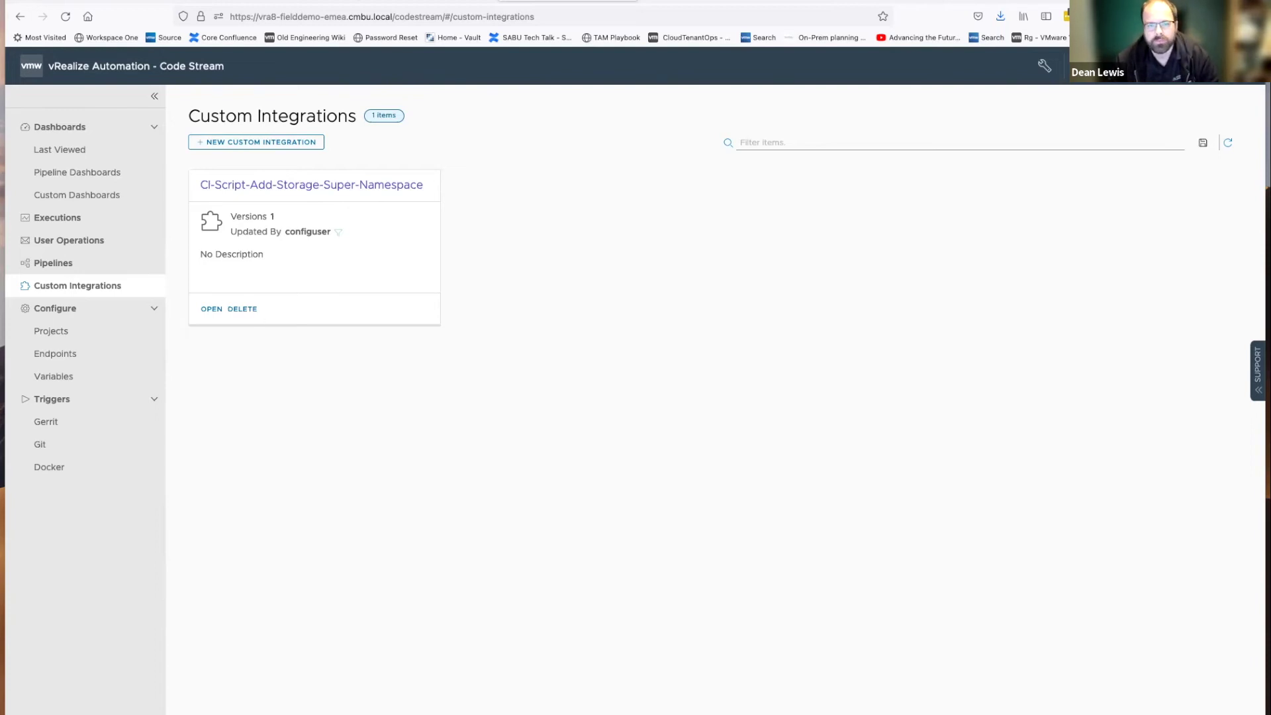
Switch back to the pipeline's browser tab and review the Update Supervisor Namespace fields, highlighting the vCenter username and supervisor namespace variables
left_click(383, 2)
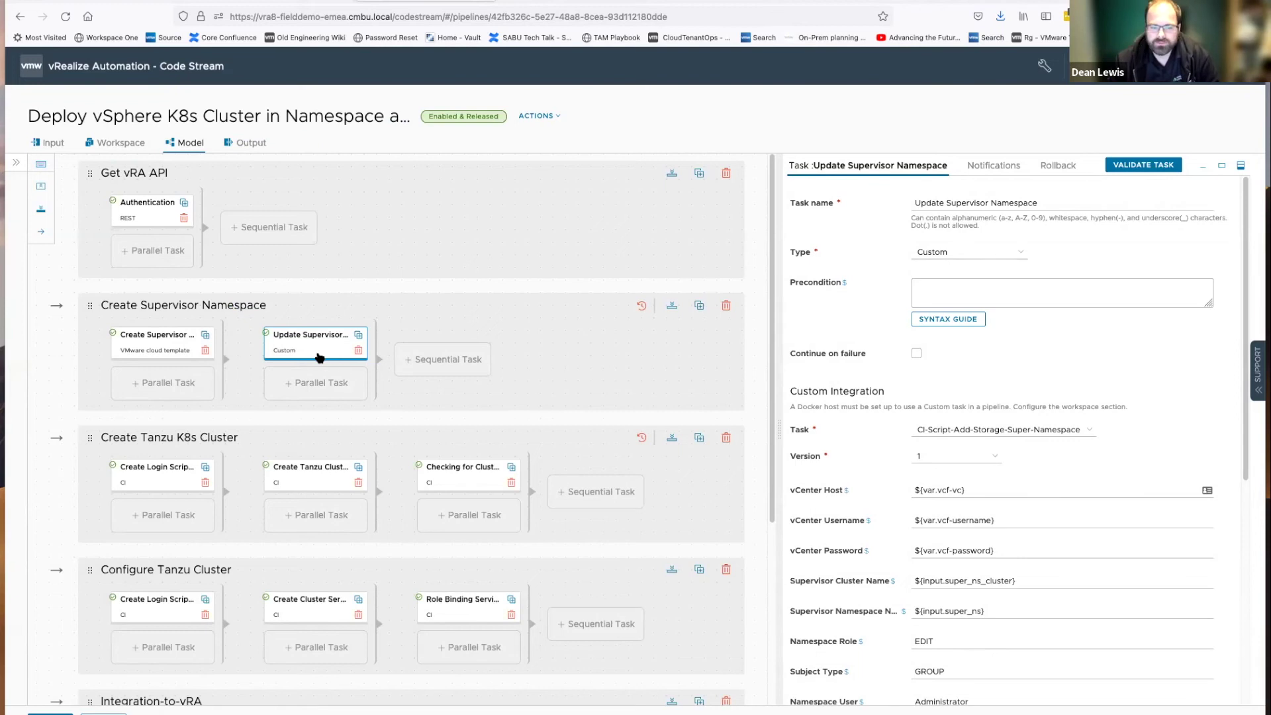
scroll(868, 621, "down", 2)
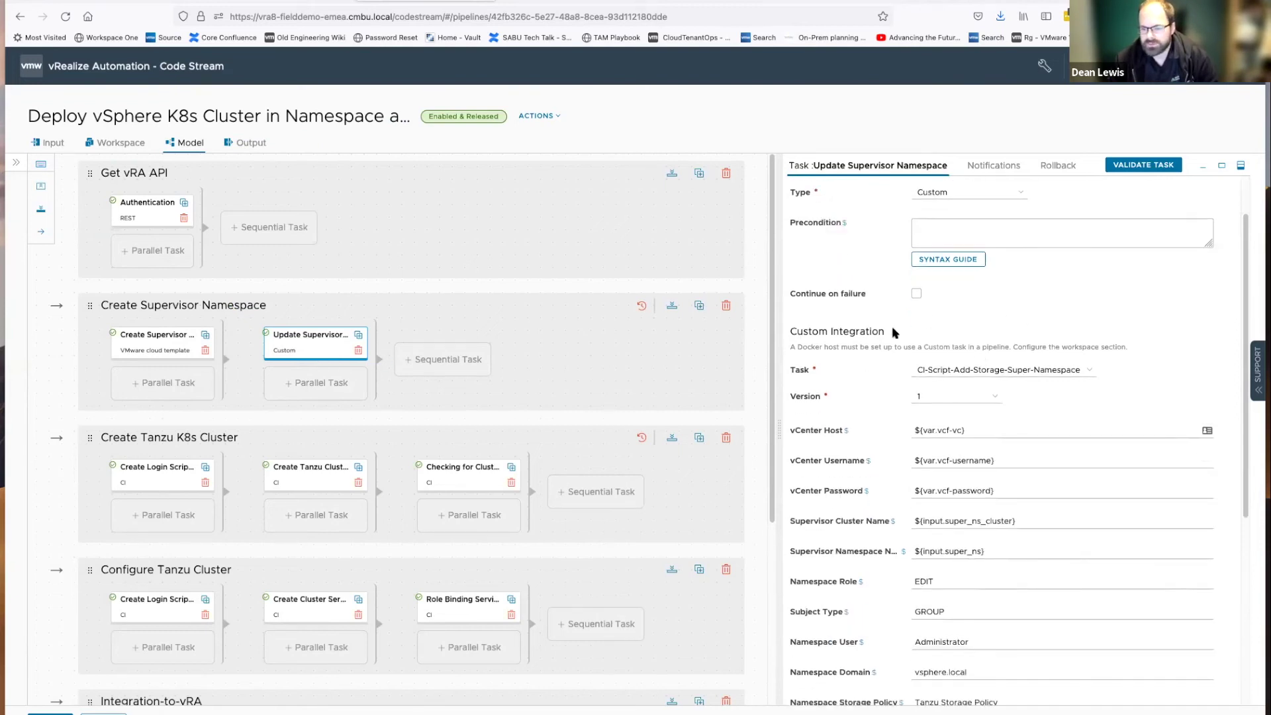
scroll(869, 621, "down", 3)
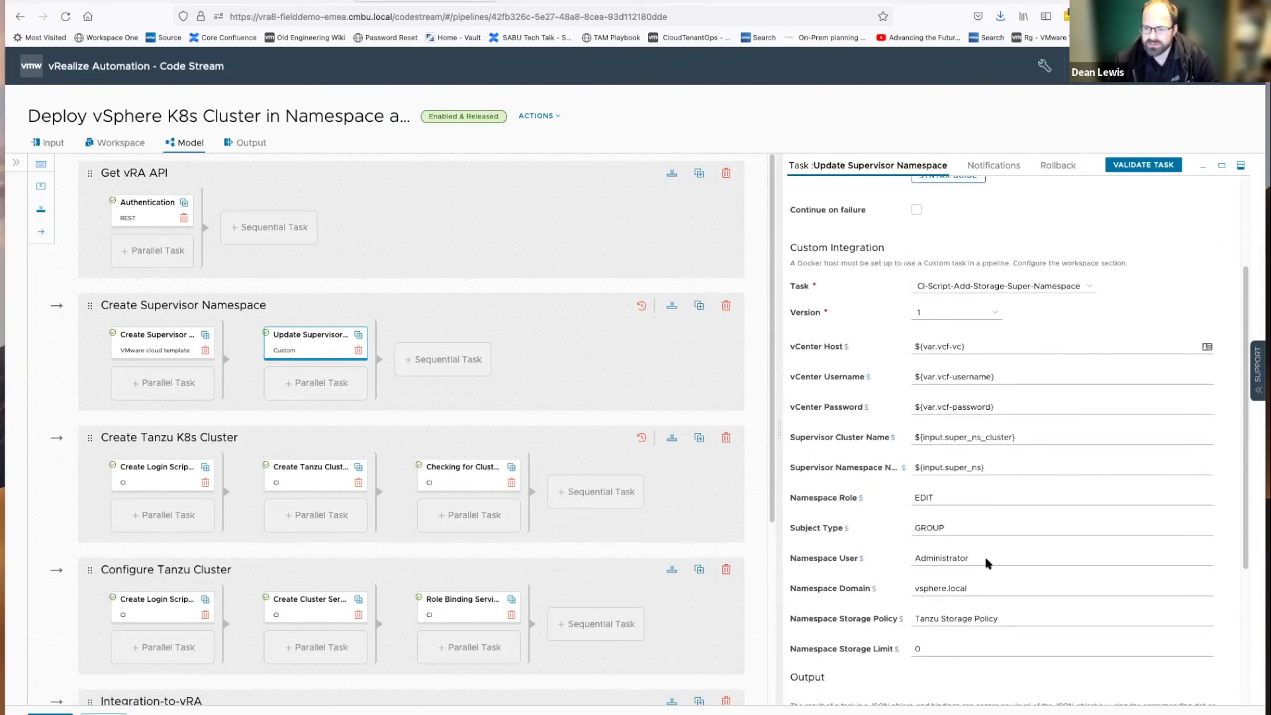
left_click(1004, 345)
left_click(1016, 376)
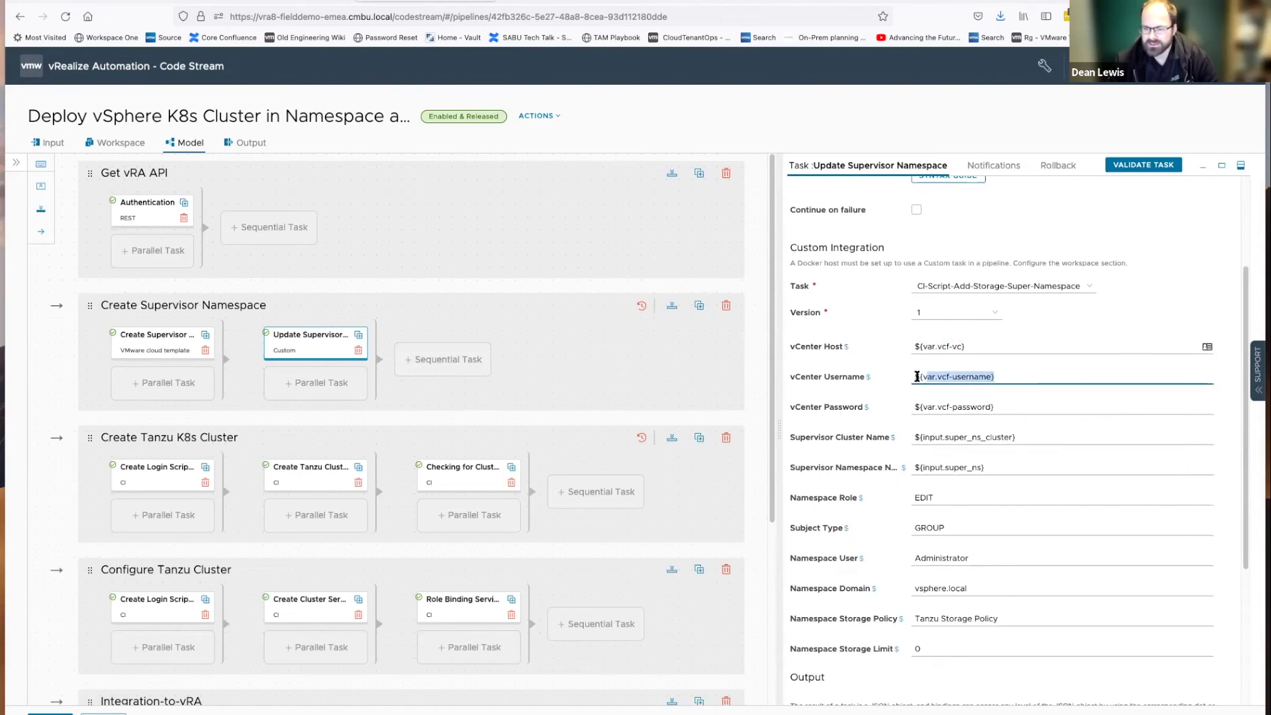
left_click(1030, 438)
left_click(994, 462)
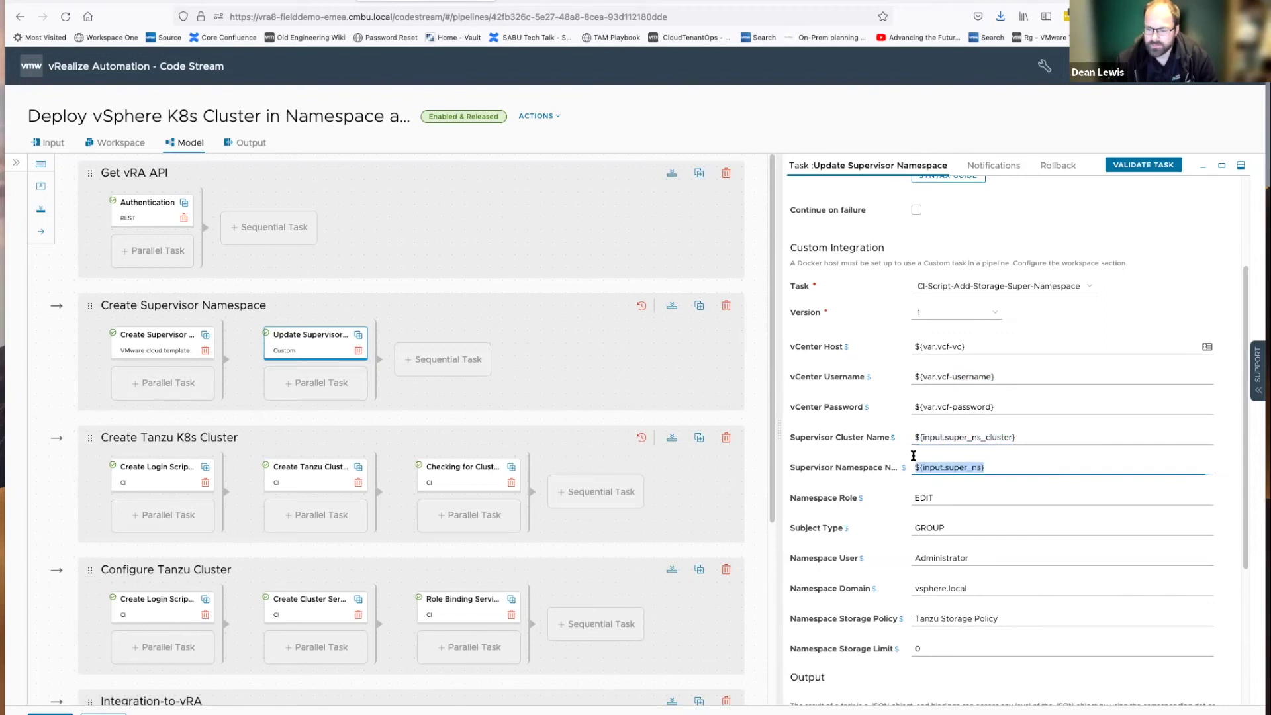
scroll(991, 542, "down", 2)
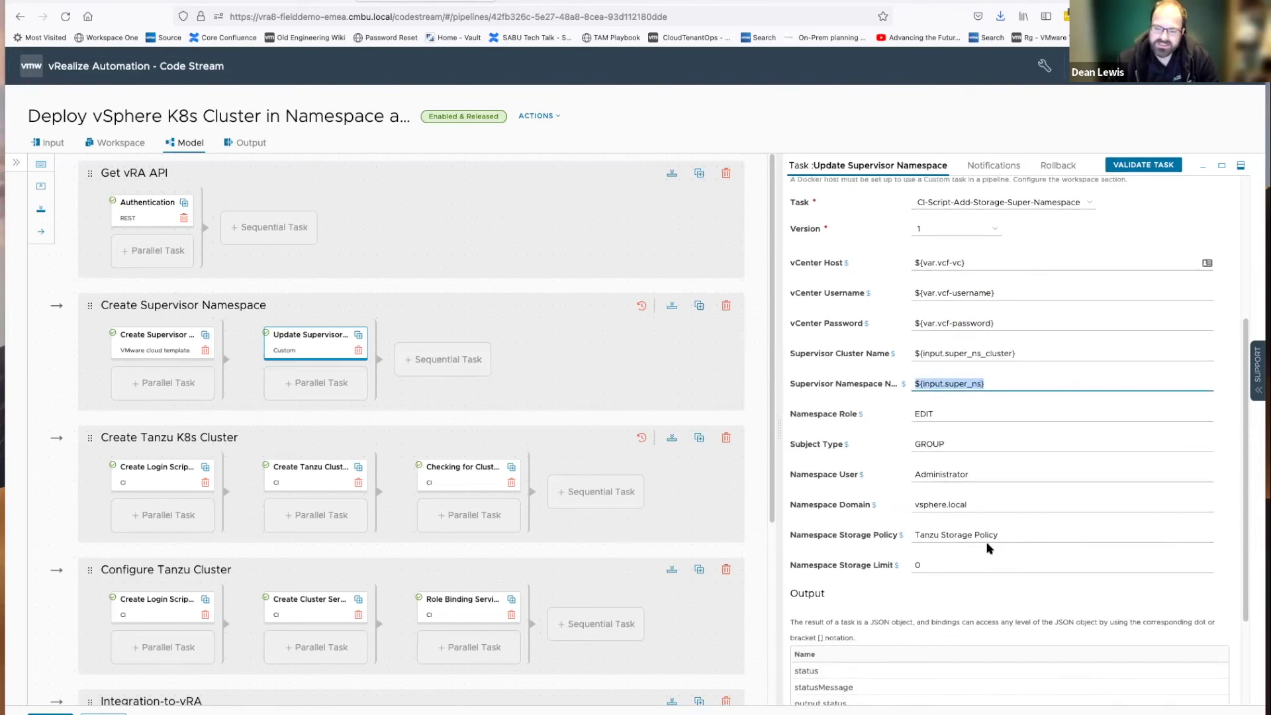
scroll(989, 546, "down", 2)
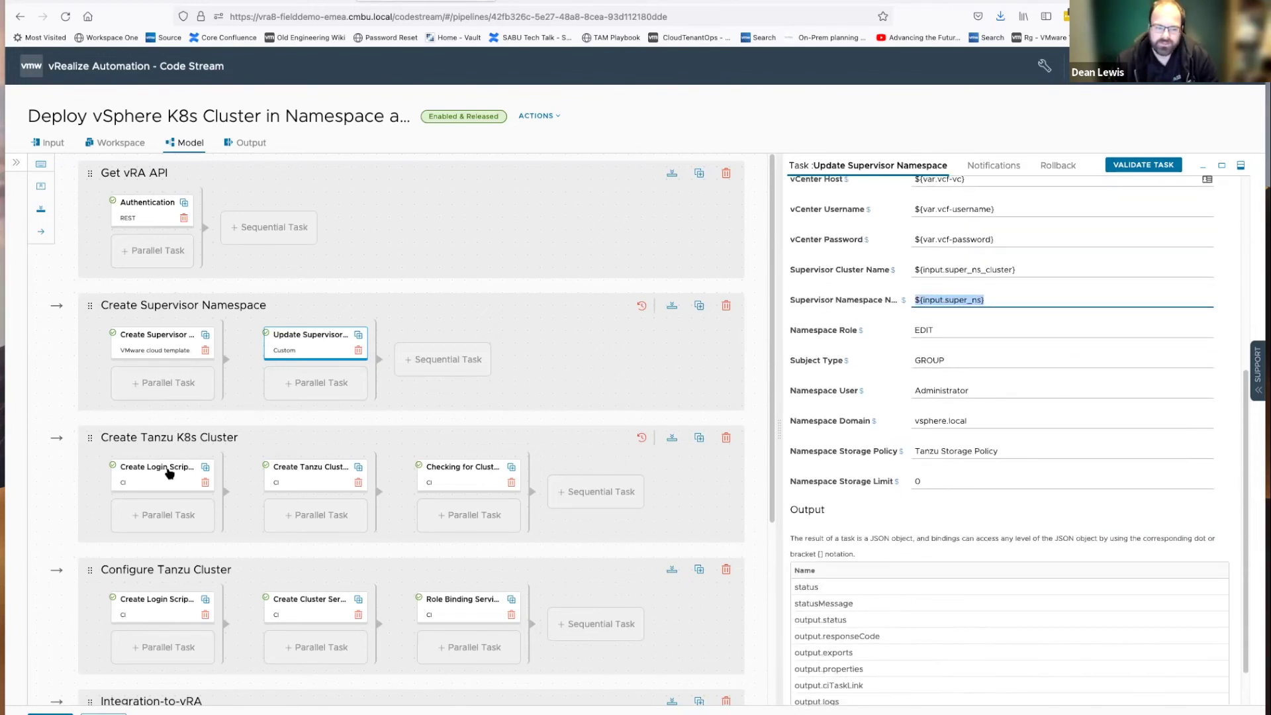
Open the Create Login Script to Supervisor Cluster task in the Create Tanzu K8s Cluster stage and highlight its wget command for the vSphere plugin
left_click(256, 451)
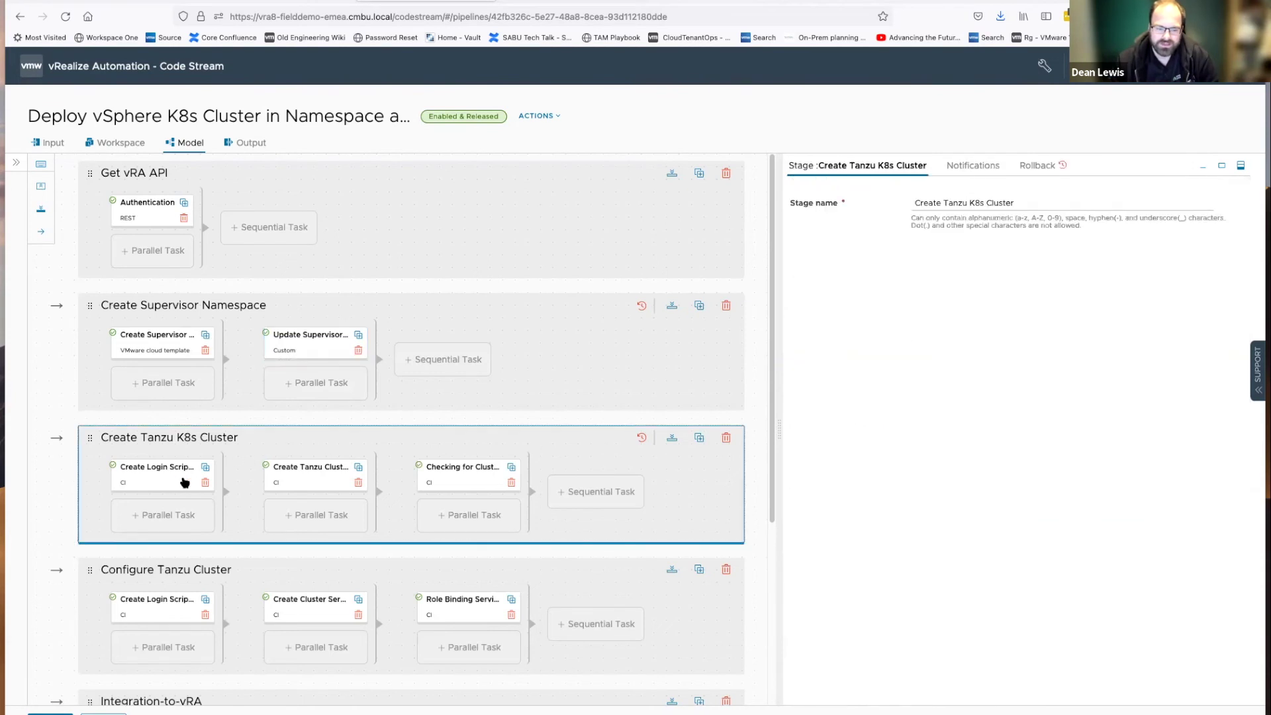
scroll(167, 478, "down", 1)
scroll(166, 475, "down", 1)
left_click(165, 389)
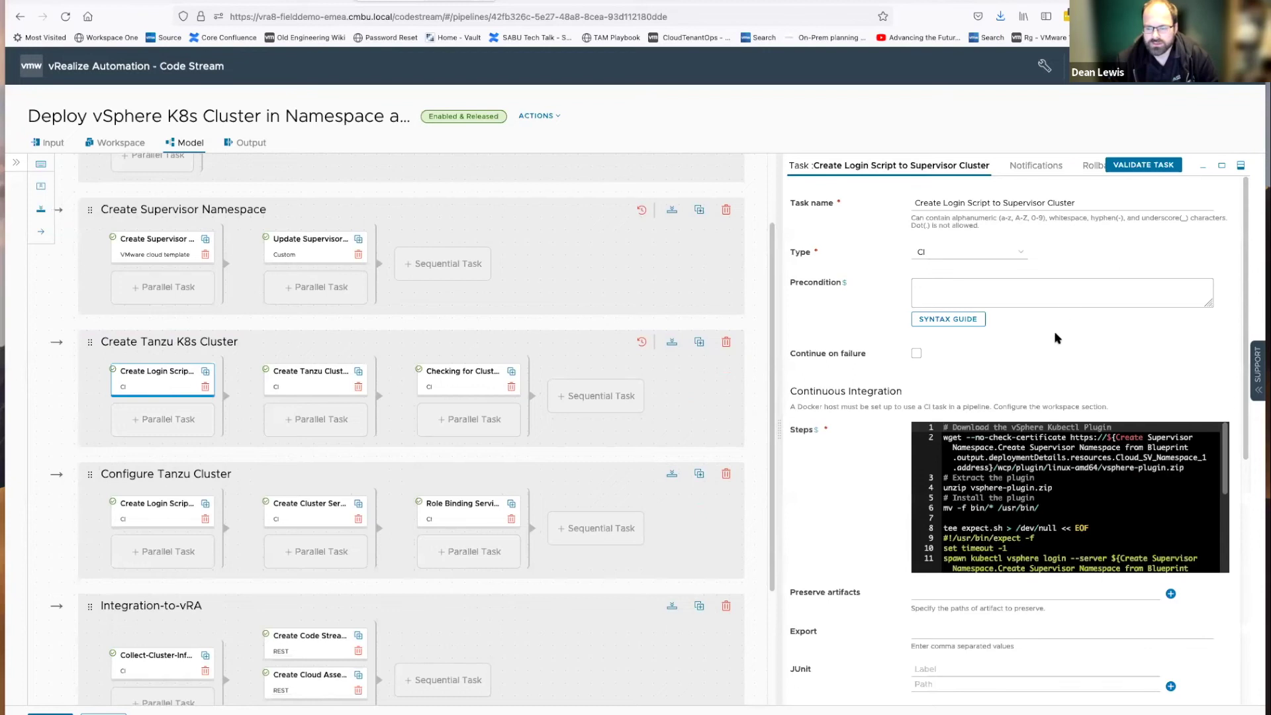
scroll(1007, 389, "down", 1)
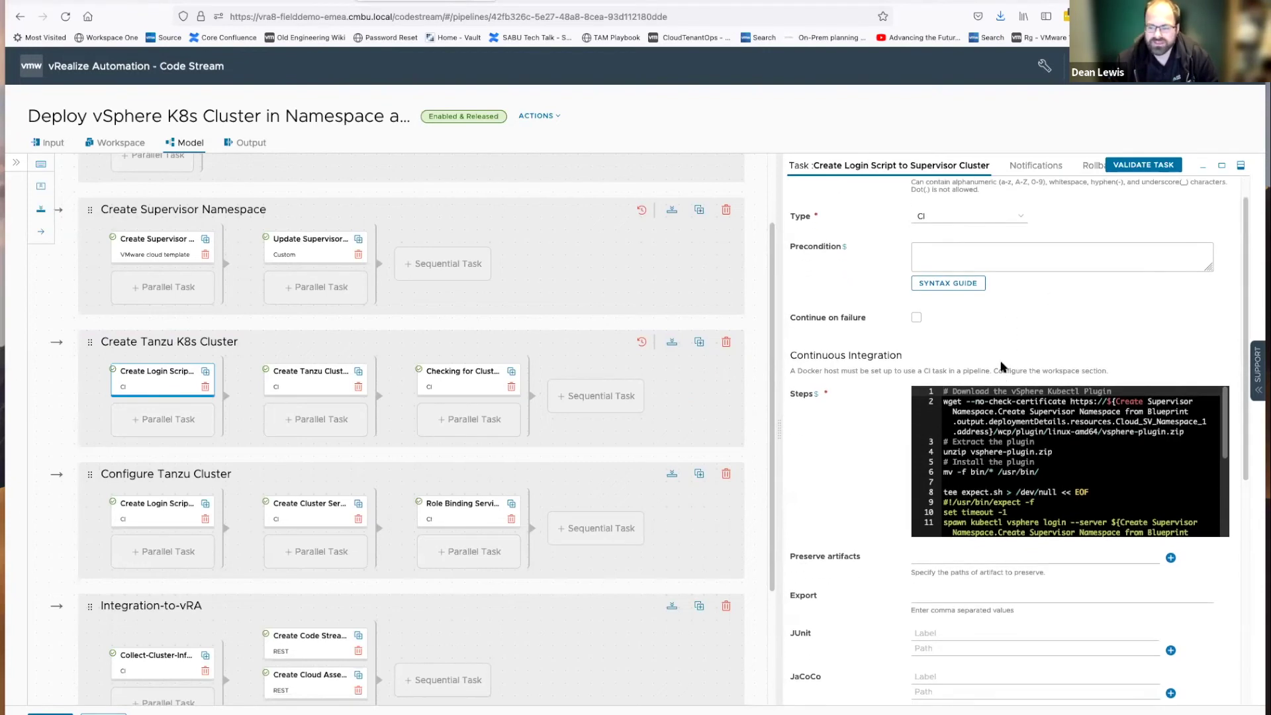
scroll(1004, 386, "down", 1)
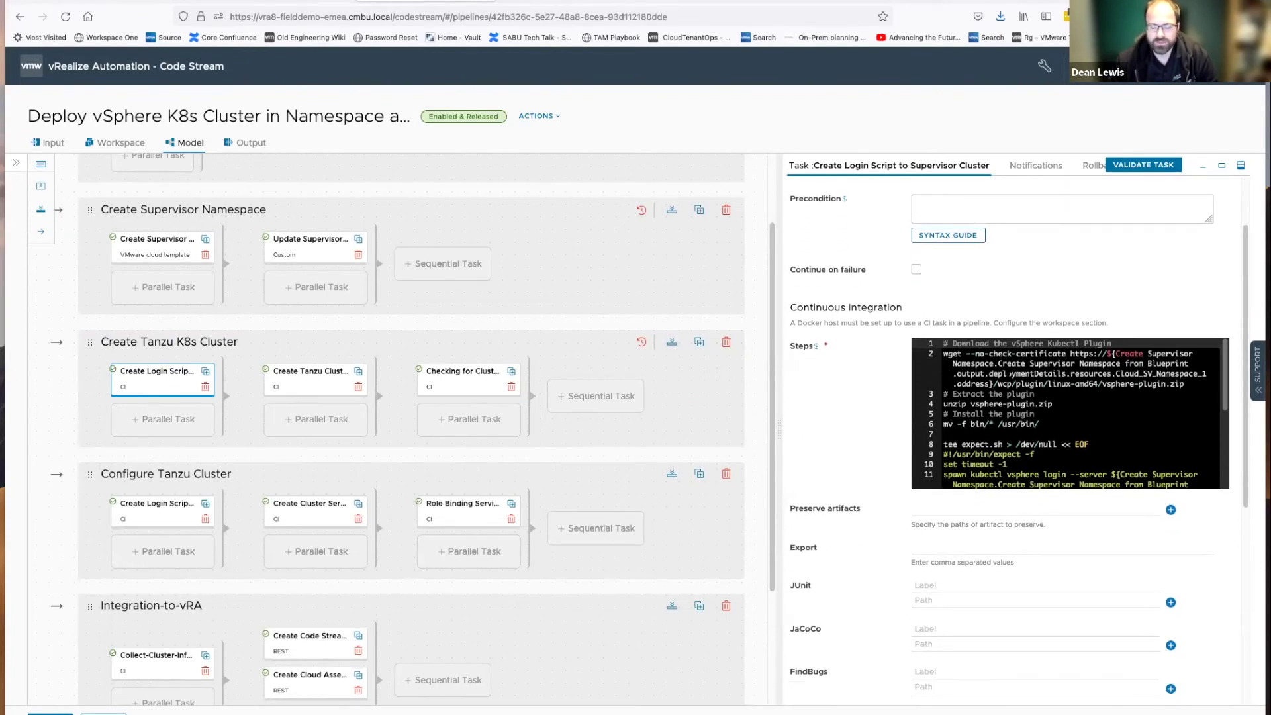
scroll(1004, 373, "down", 1)
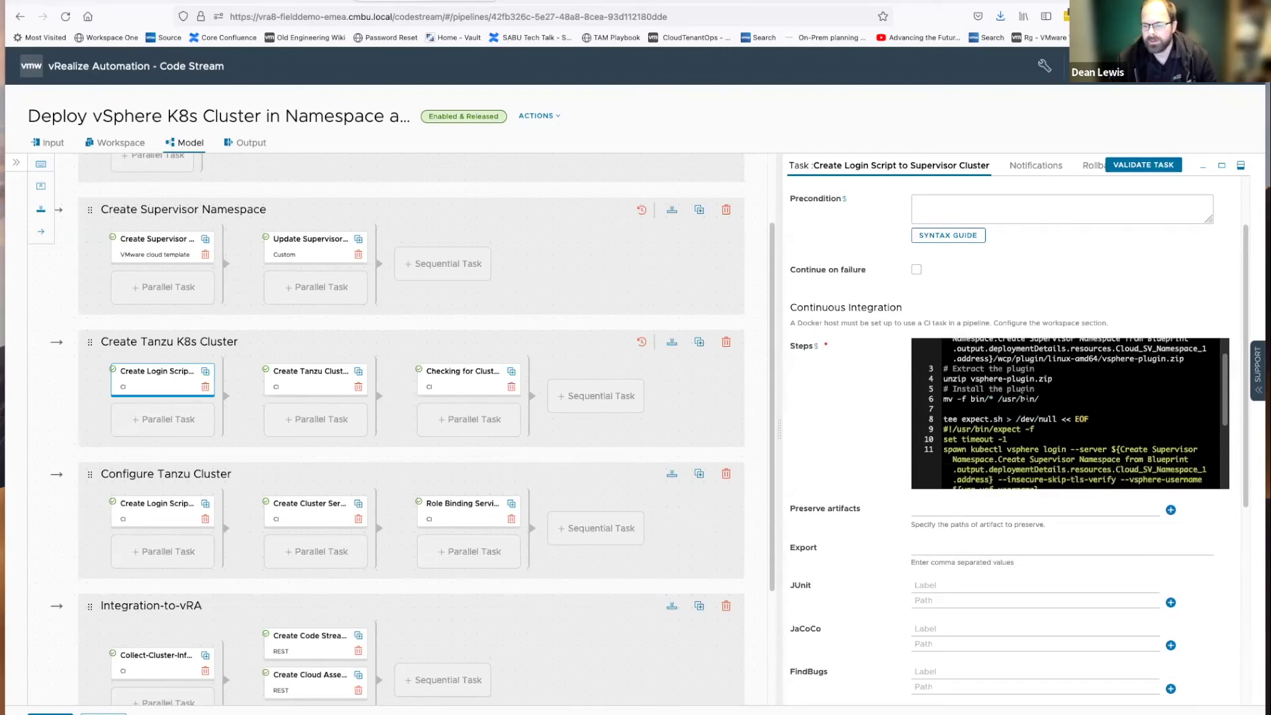
scroll(951, 391, "up", 2)
left_click_drag(974, 389, 1183, 420)
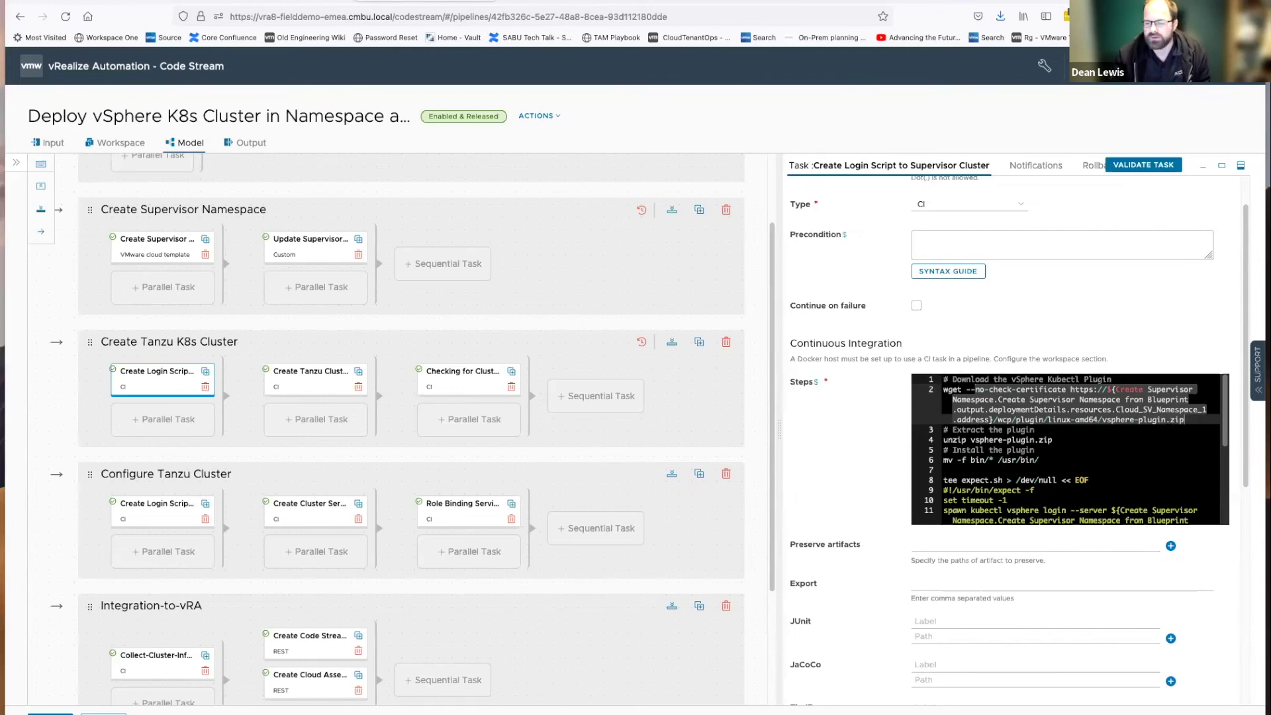
Review the rest of the supervisor login script, highlighting the expect block with the kubectl vsphere login and the expect.sh file name in the chmod line
scroll(1070, 451, "down", 2)
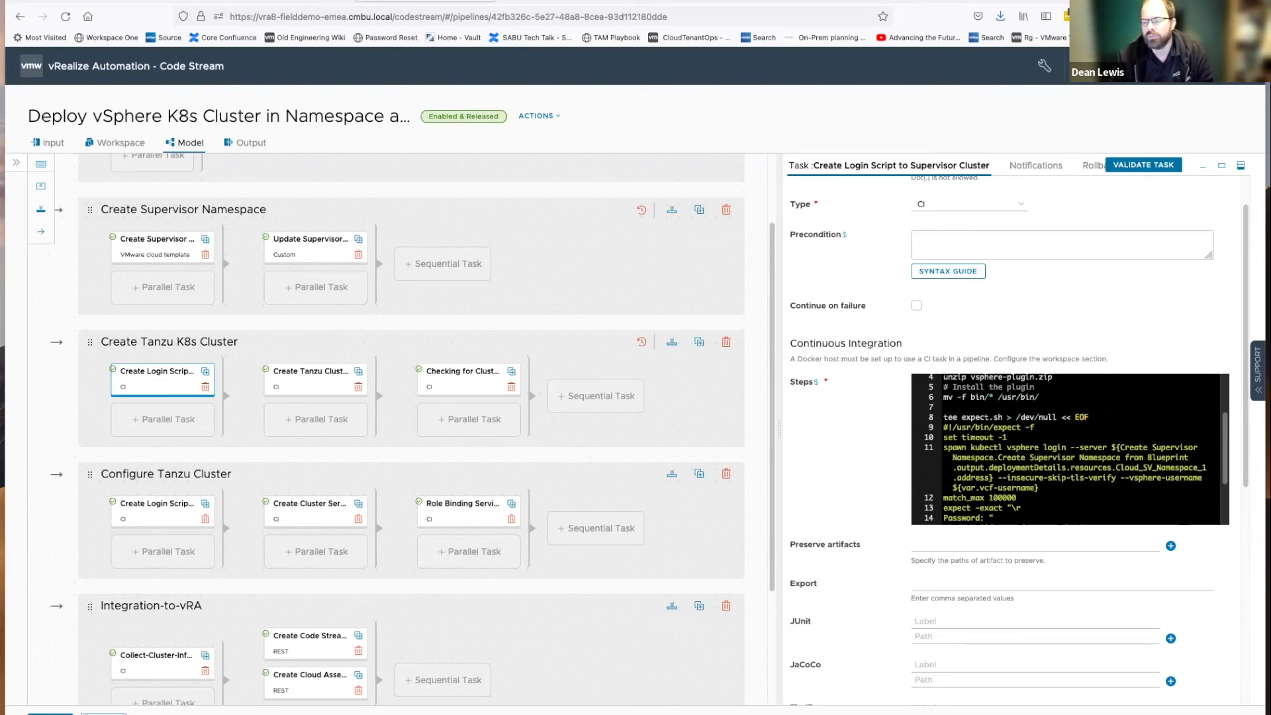
scroll(1070, 449, "down", 2)
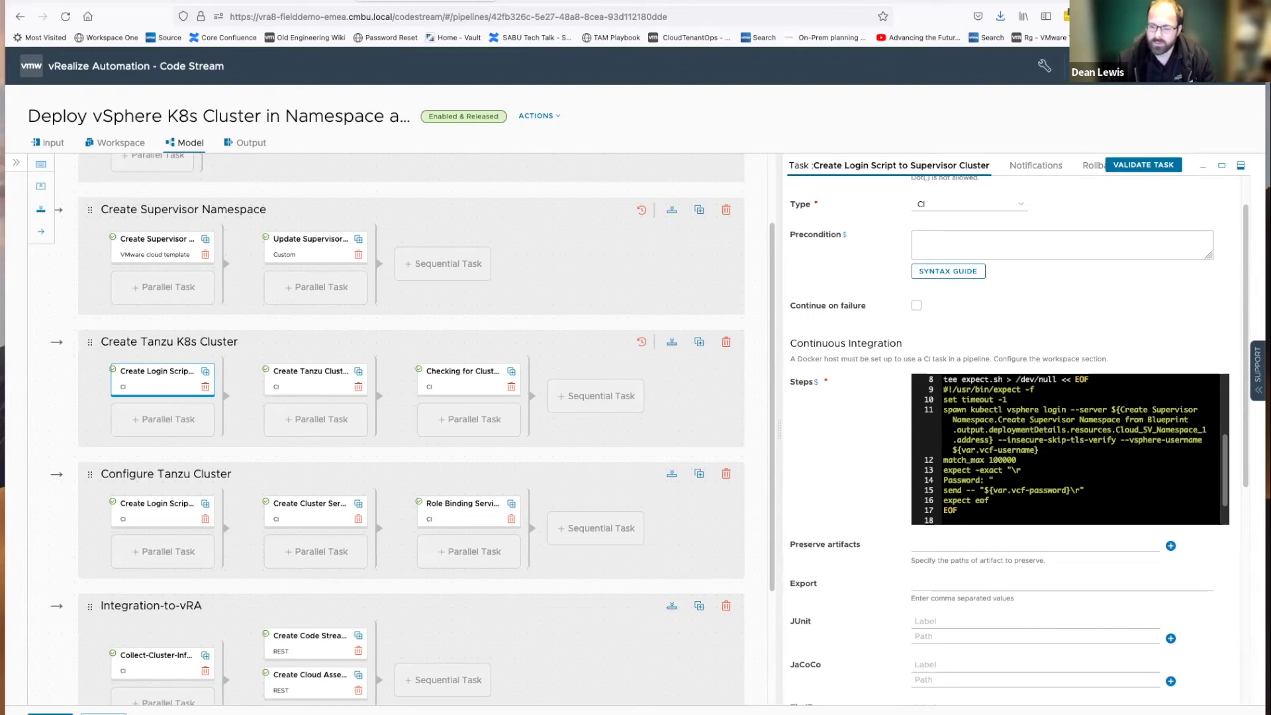
left_click(981, 480)
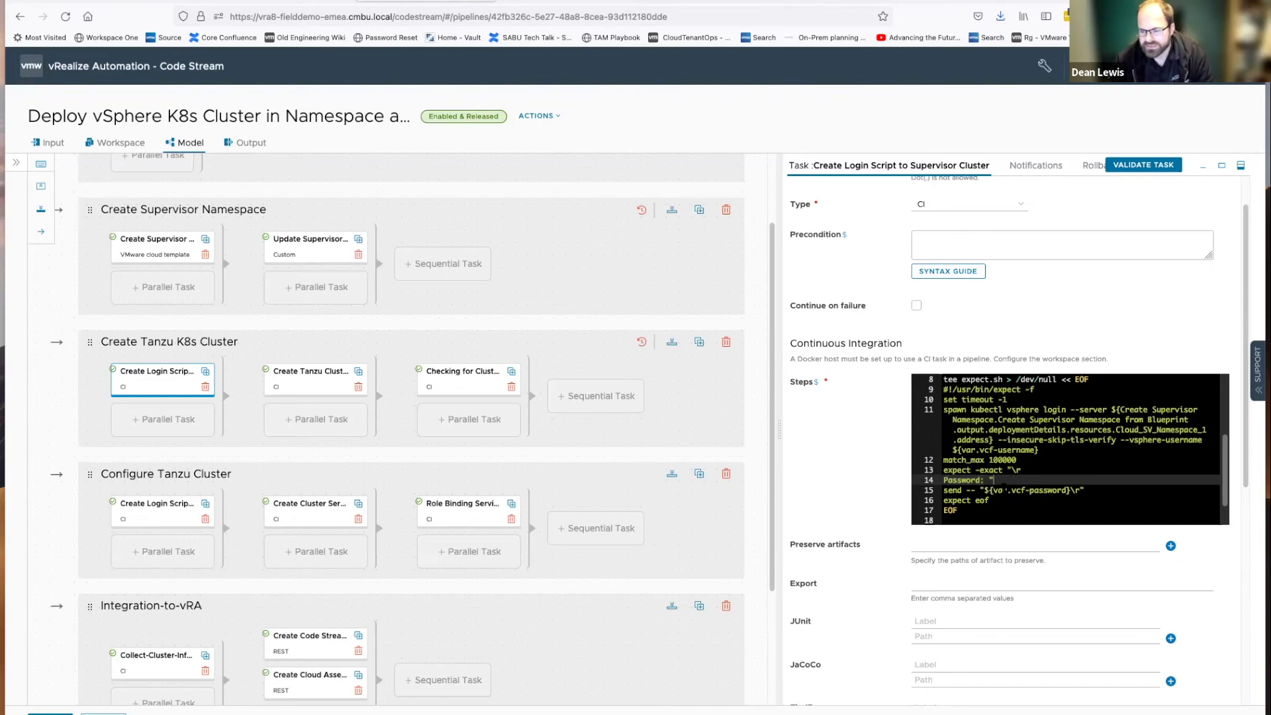
left_click_drag(989, 501, 929, 390)
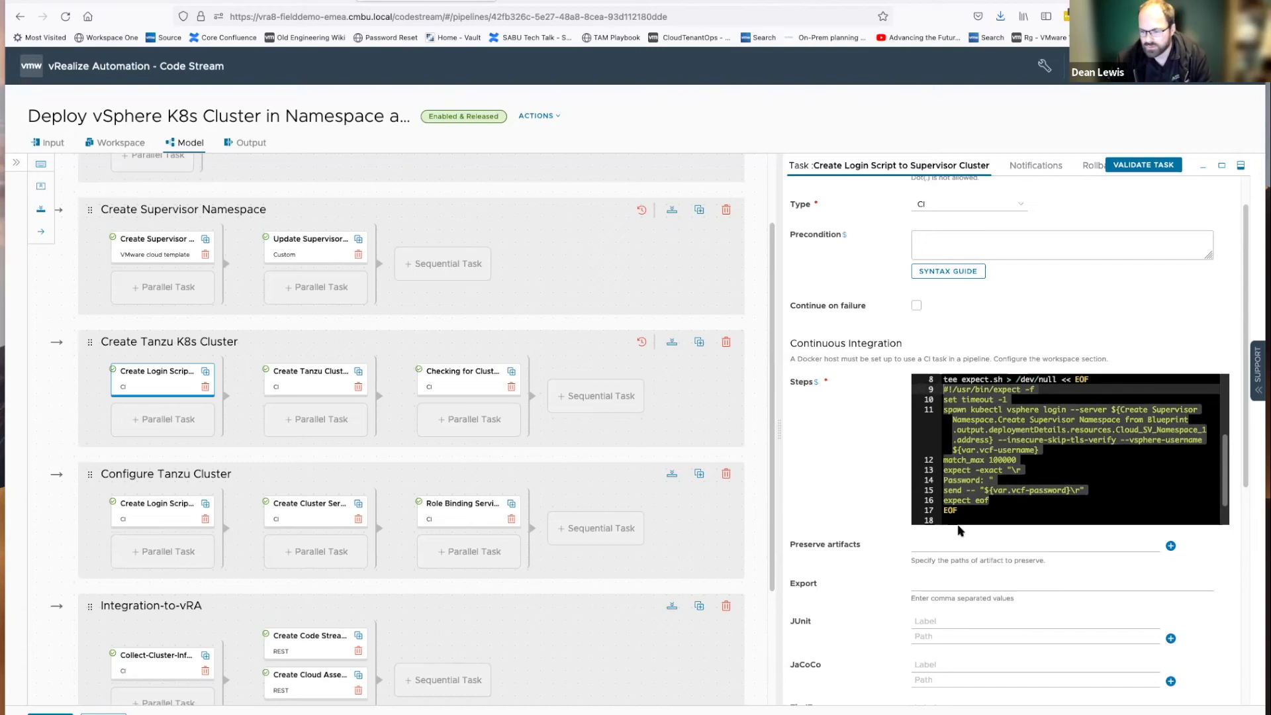
scroll(1017, 465, "down", 2)
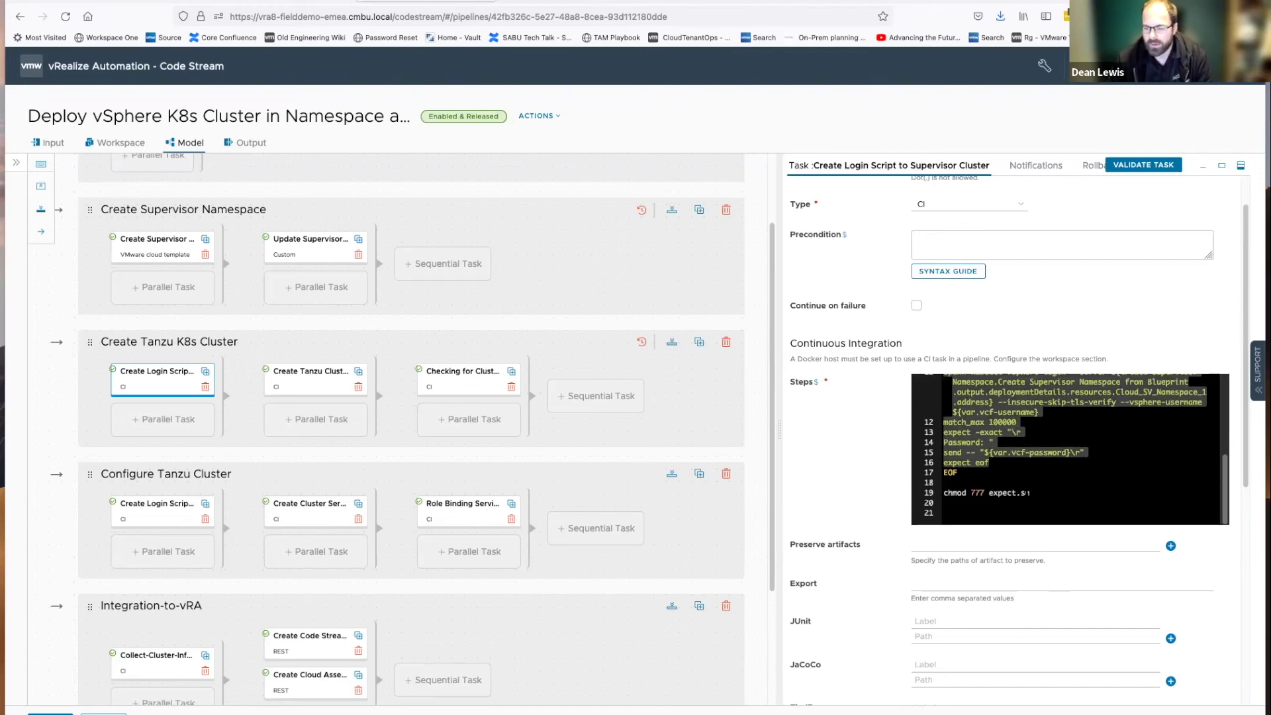
left_click(1026, 493)
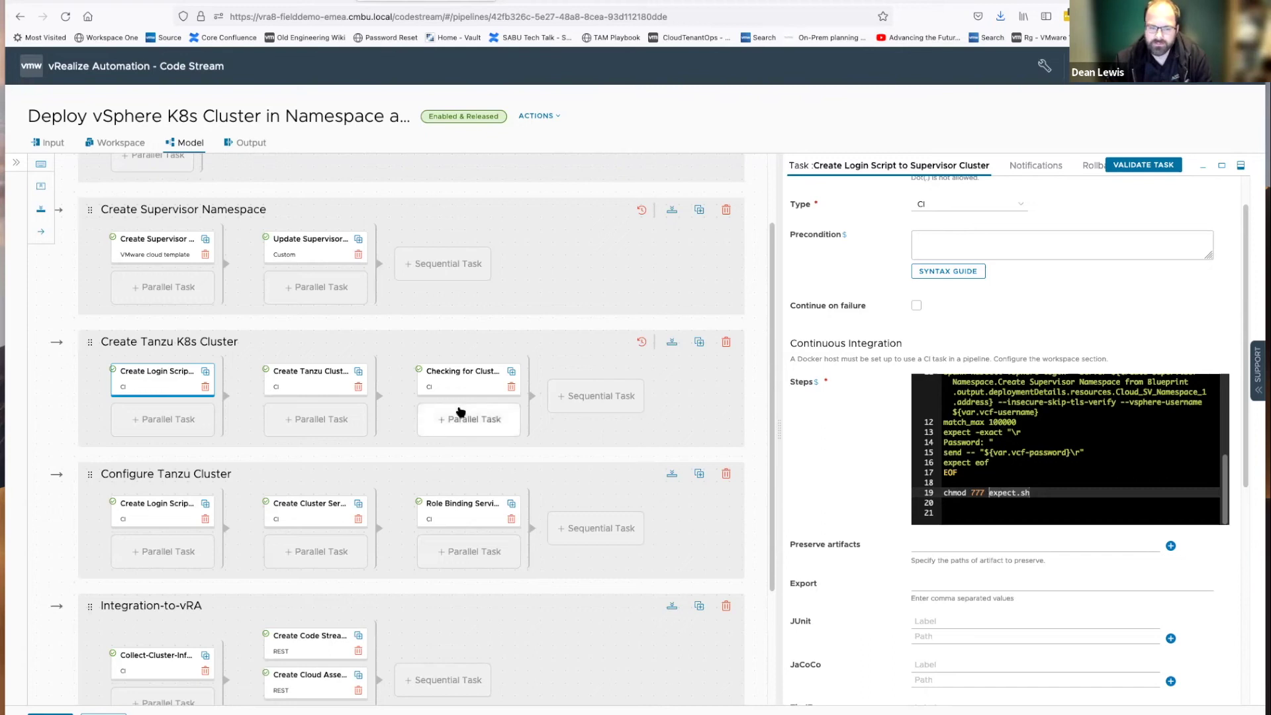
Review the Create Tanzu Cluster task's steps, highlighting the cluster.yaml specification and the kubectl use-context and apply commands
left_click(329, 389)
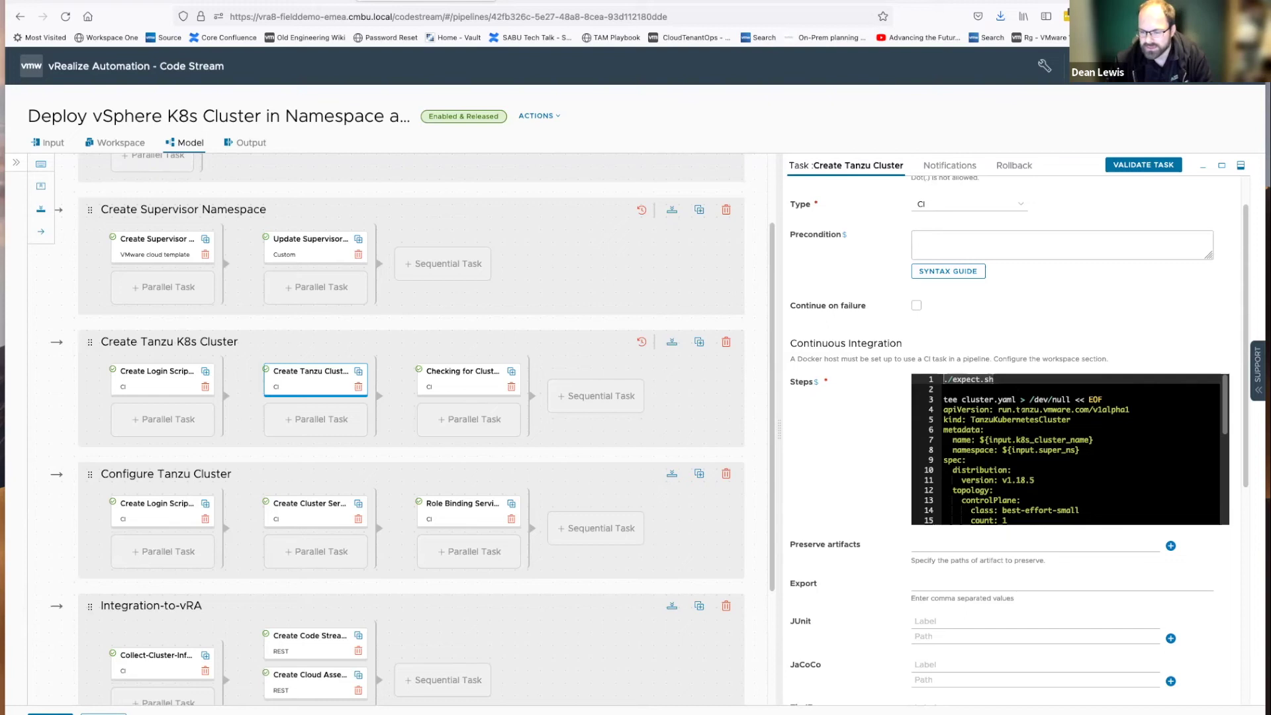
left_click_drag(945, 409, 1133, 505)
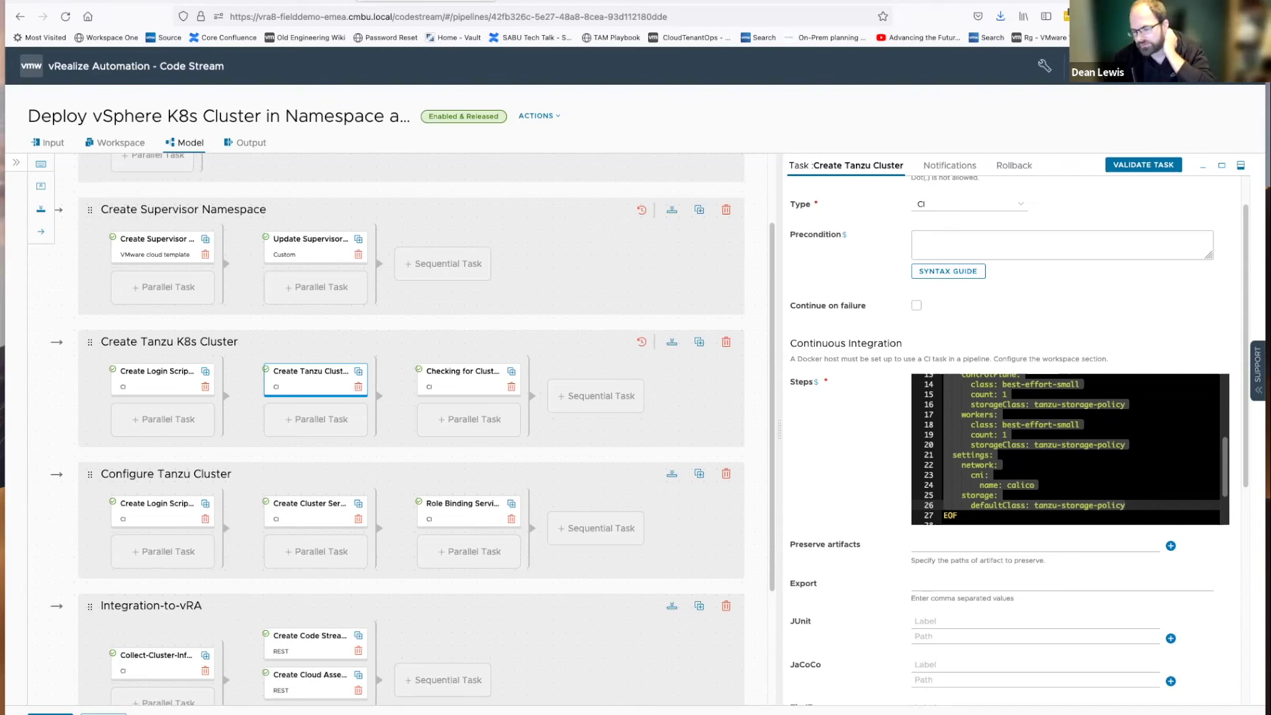
scroll(1070, 449, "down", 2)
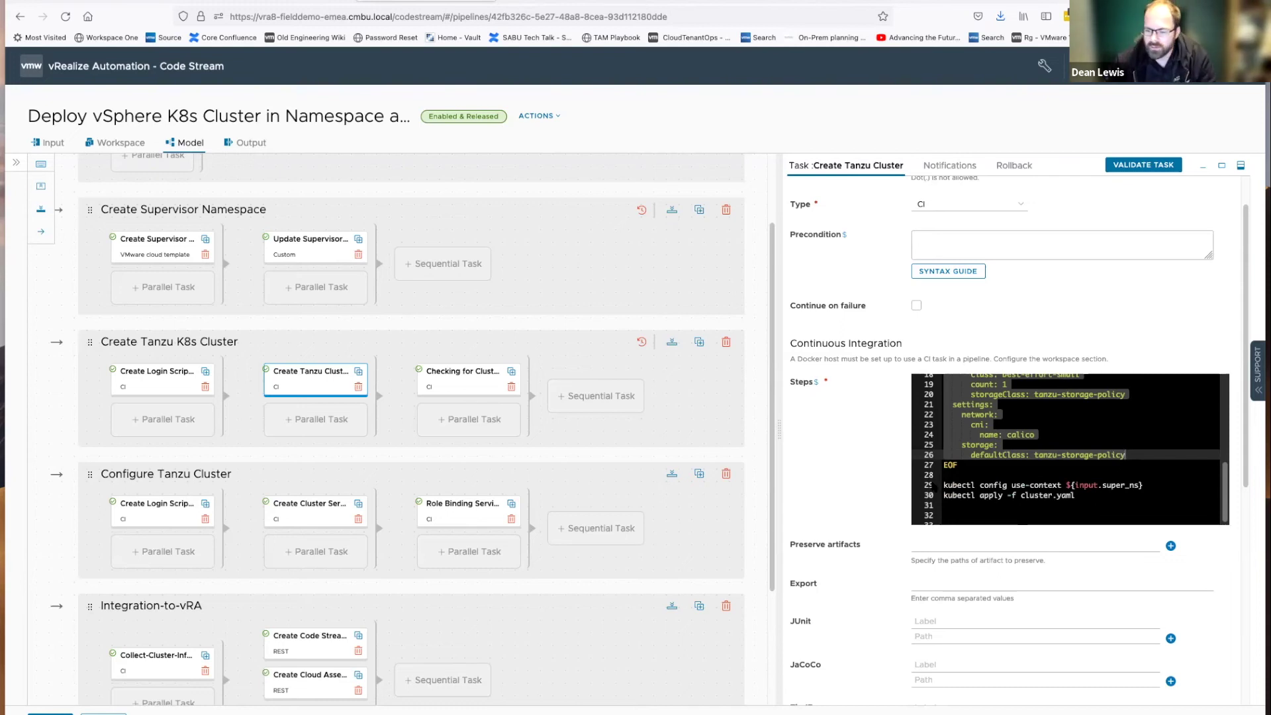
left_click(939, 486)
left_click(1142, 486)
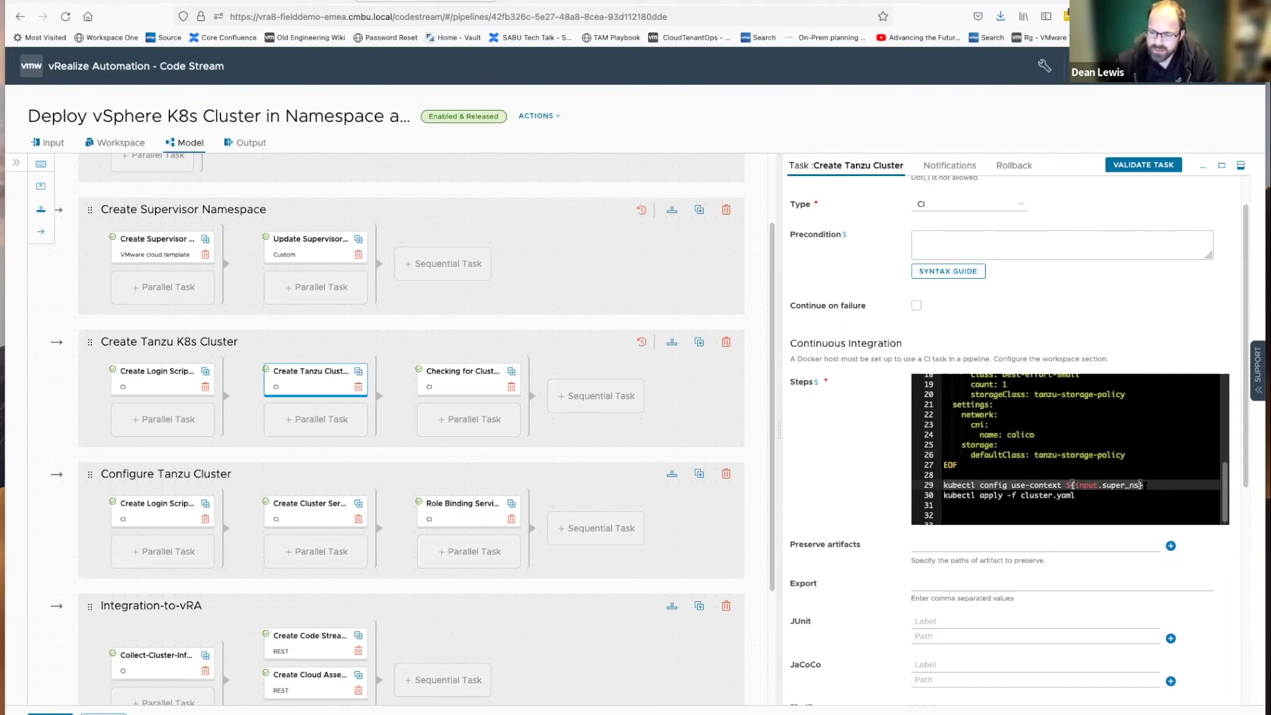
left_click(1076, 495)
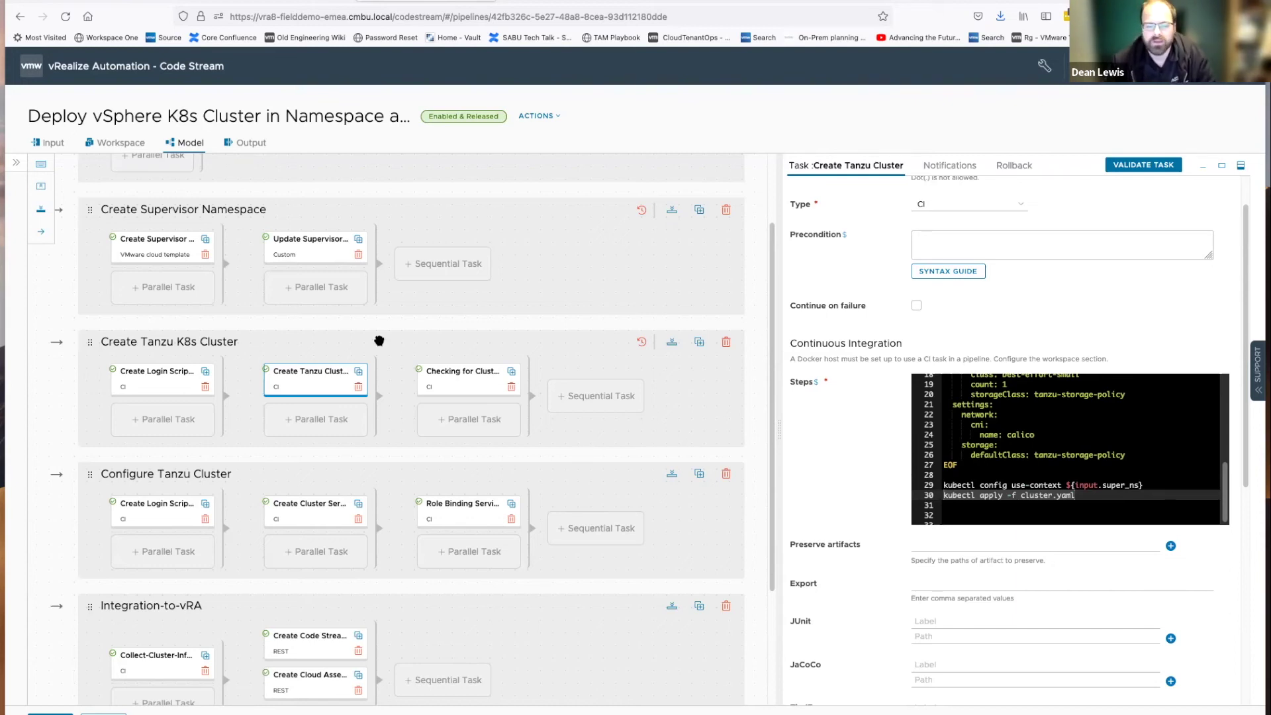
Review the Checking for Cluster Completion task's script, highlighting the kubectl get tkc status query, the statusdone line and the "Cluster Build Complete" echo
left_click(448, 381)
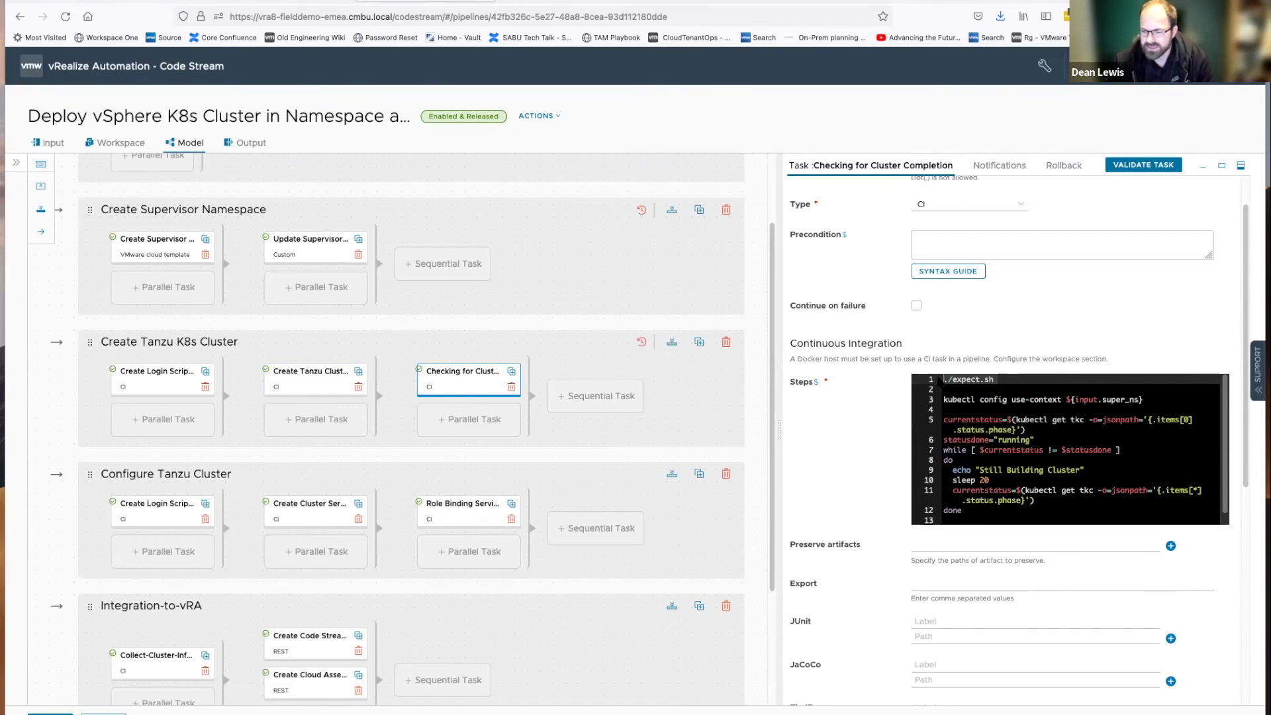
left_click(1073, 400)
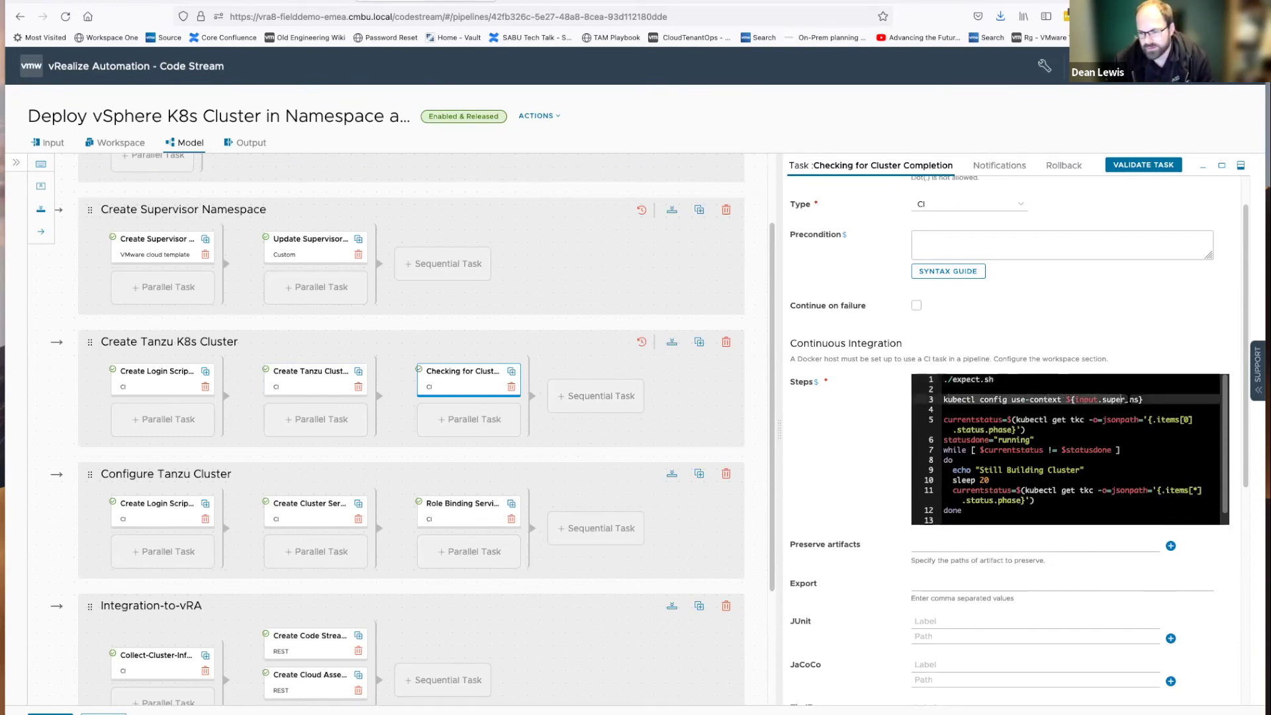
left_click_drag(1014, 420, 1084, 419)
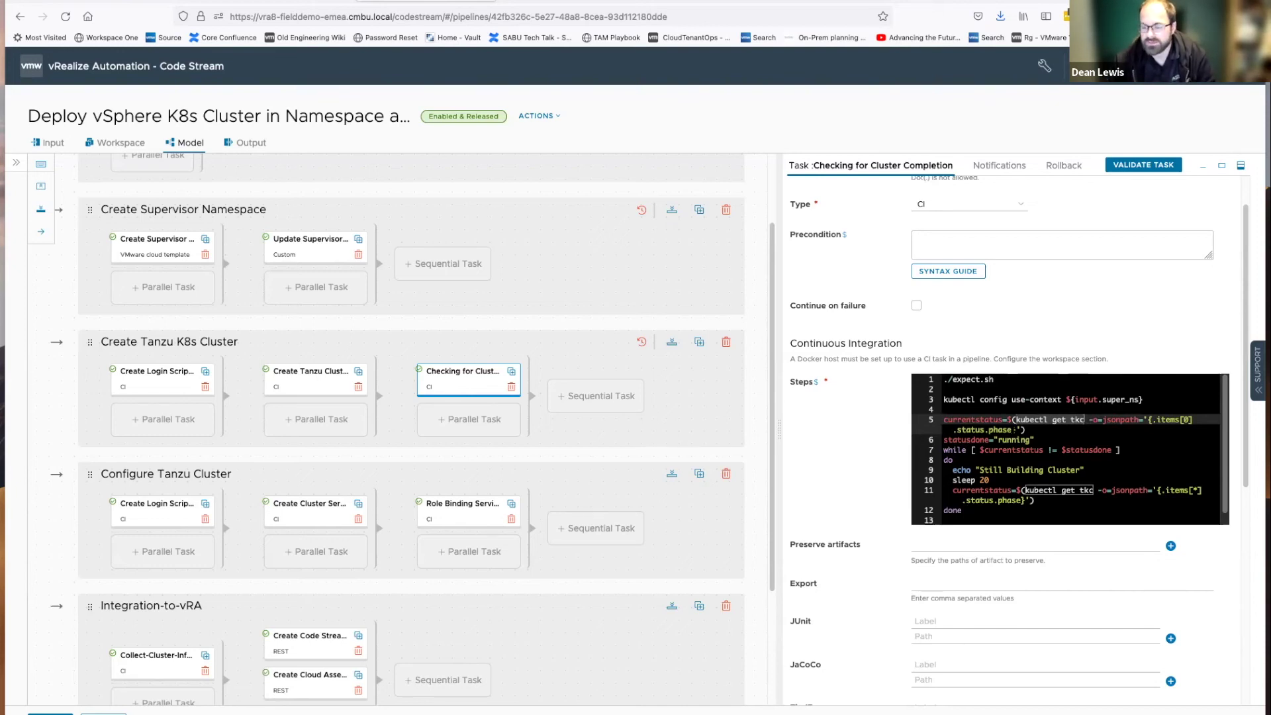
left_click(998, 440)
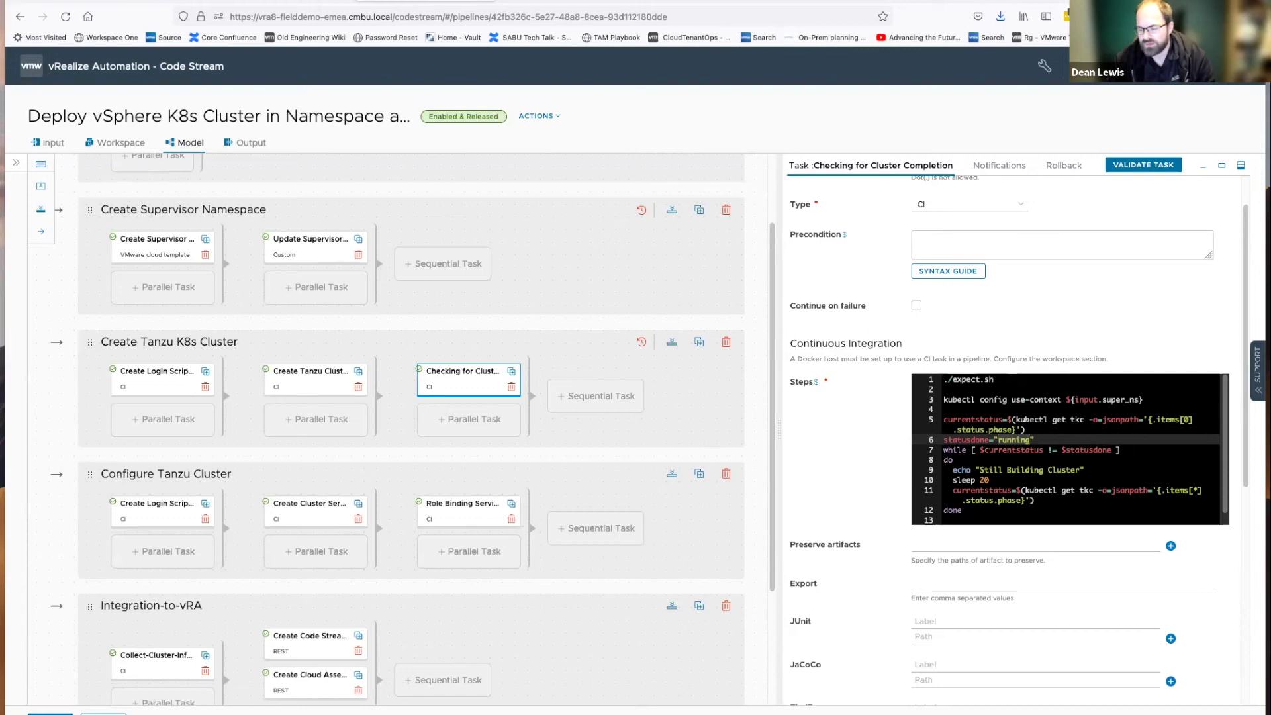
scroll(985, 450, "down", 1)
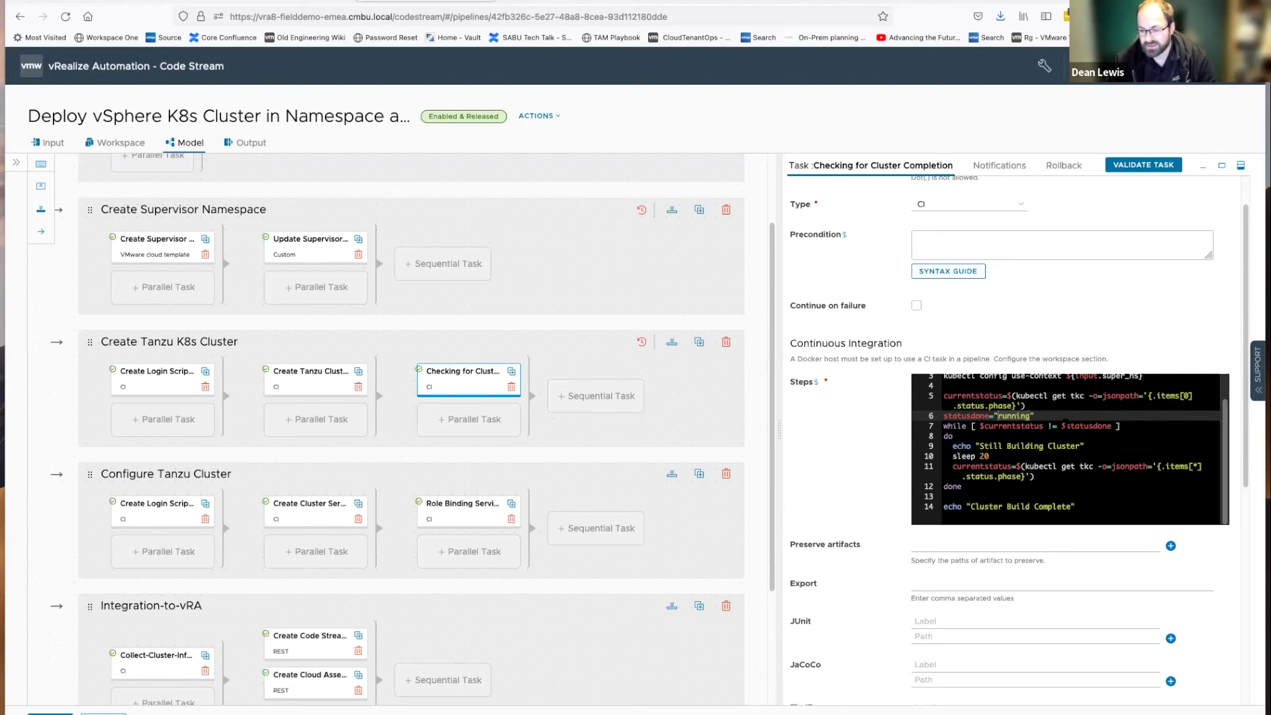
left_click_drag(1076, 507, 949, 507)
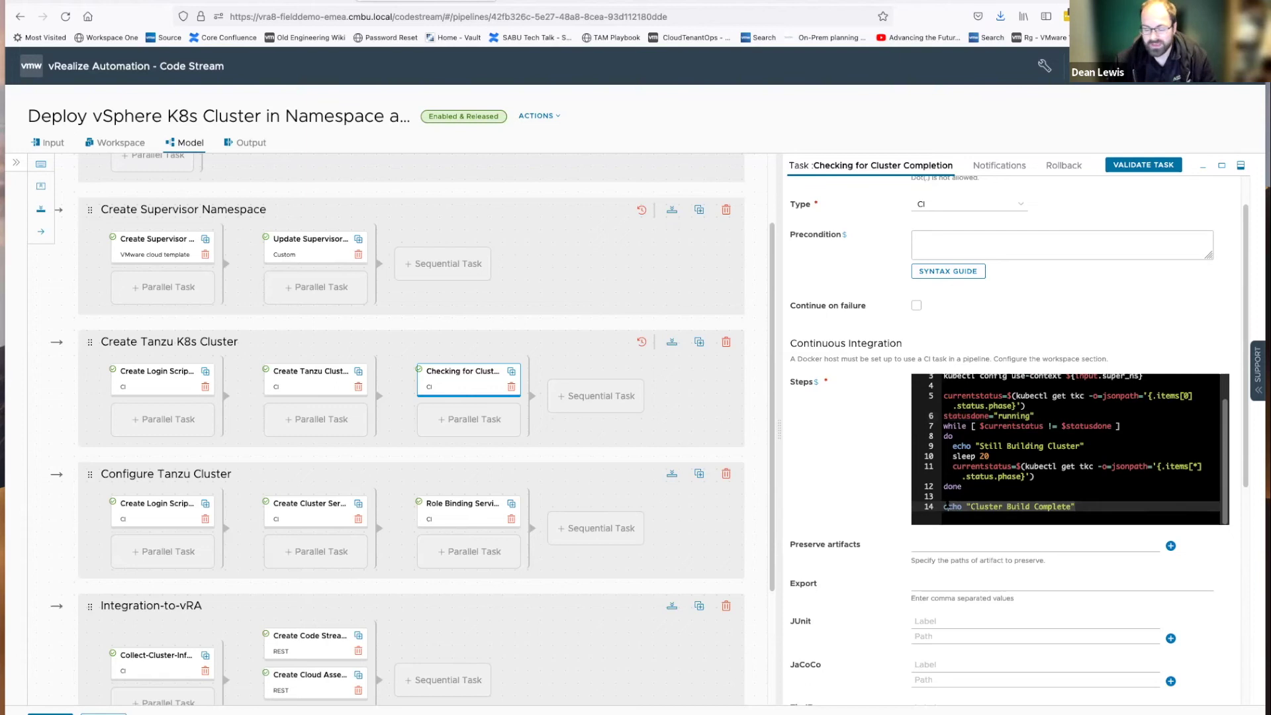
left_click(974, 506)
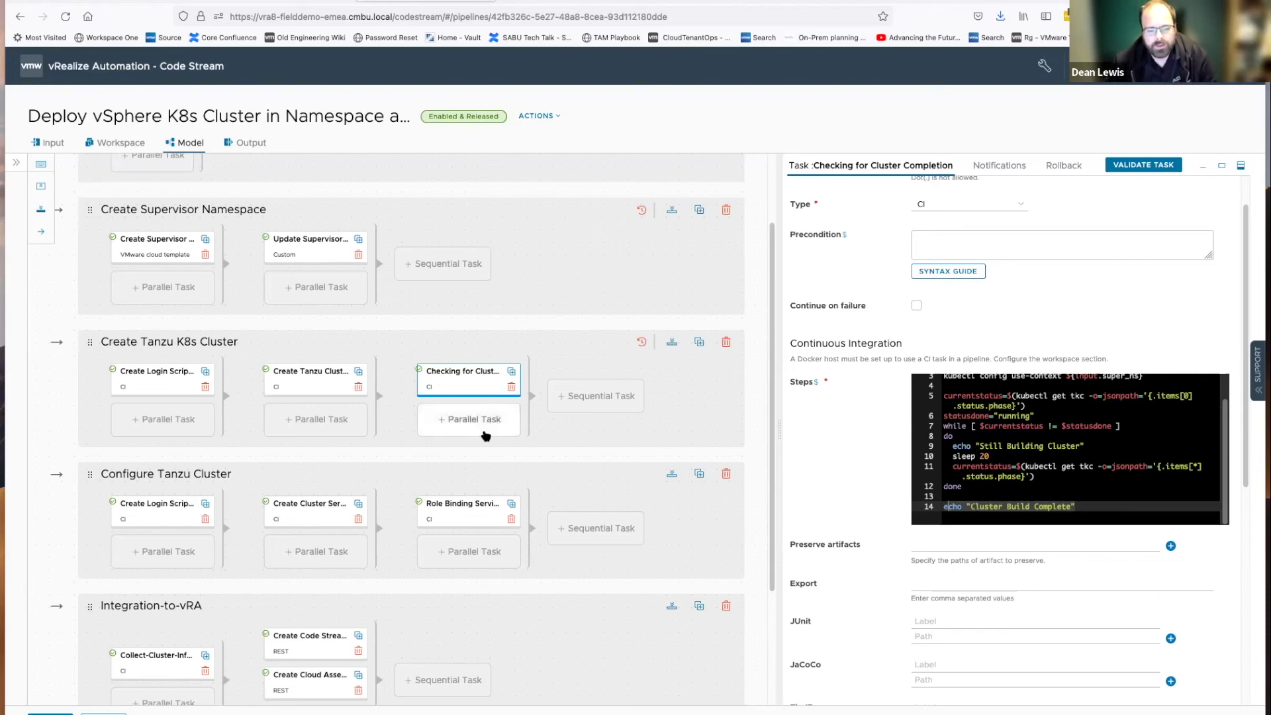
left_click(947, 506)
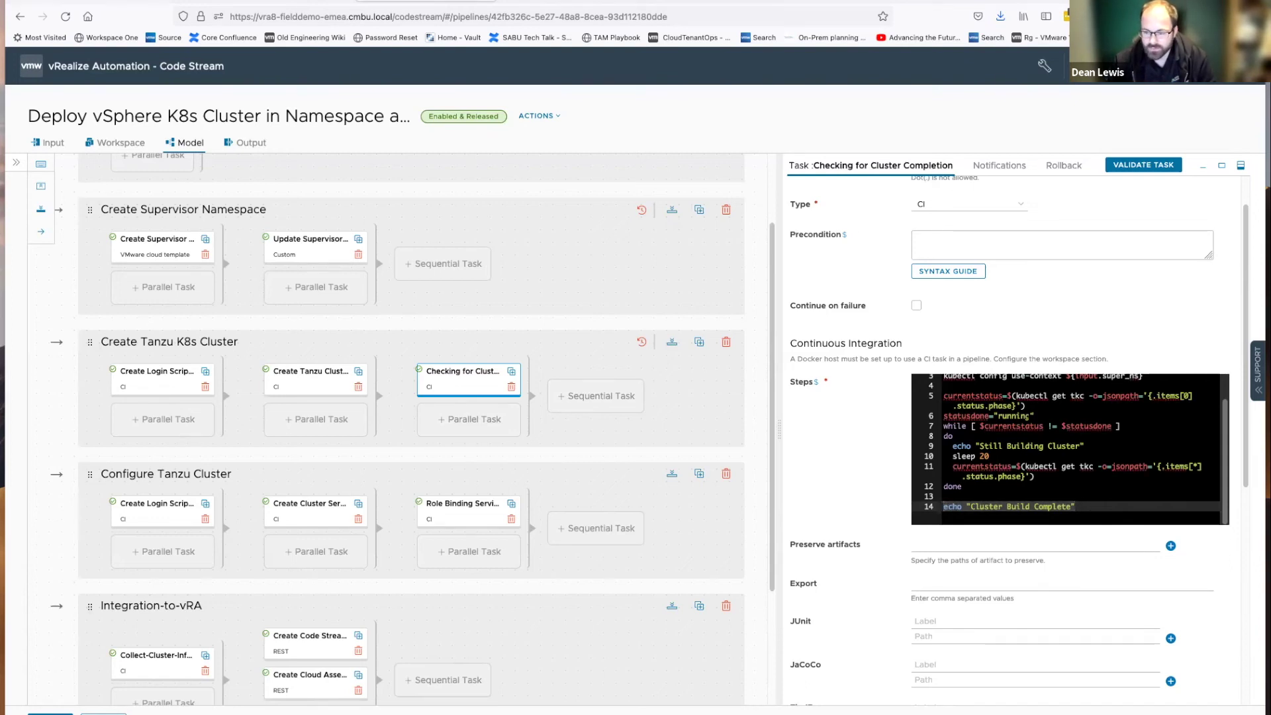
Review the Create Login Script to Tanzu Cluster task in the Configure Tanzu Cluster stage through to the chmod 777 expect2.sh line
left_click(160, 518)
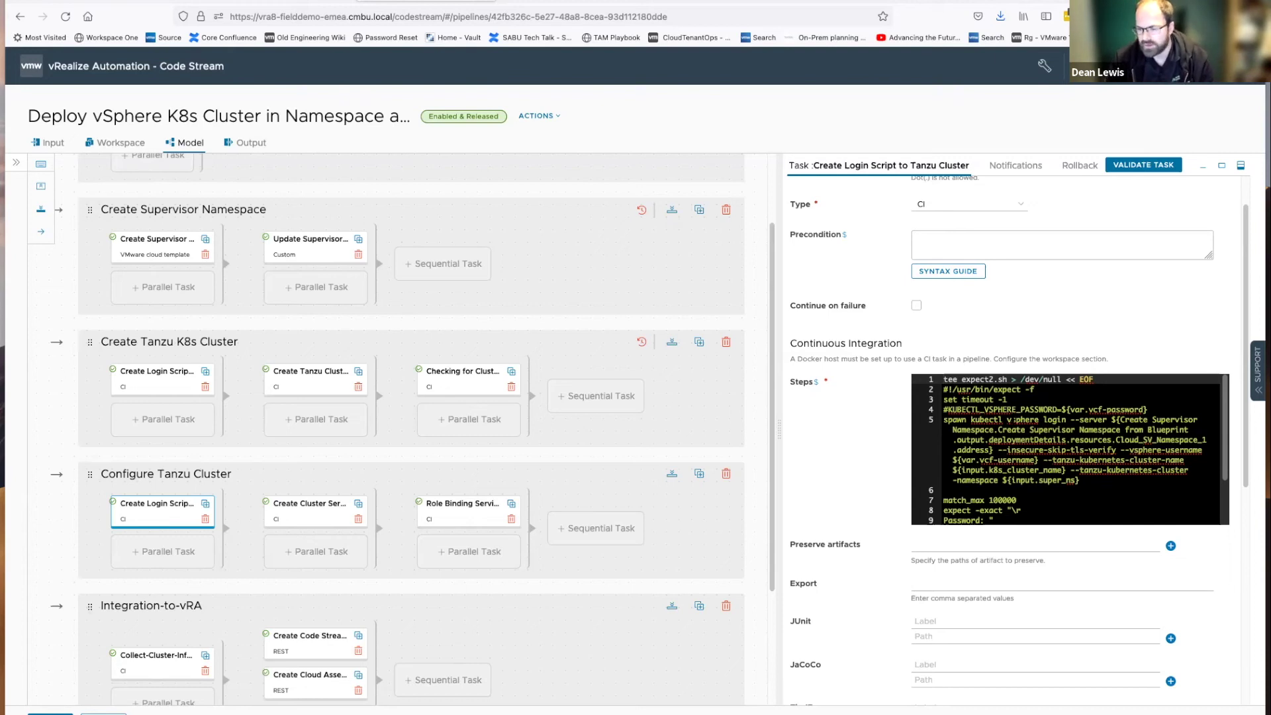
scroll(1071, 450, "down", 1)
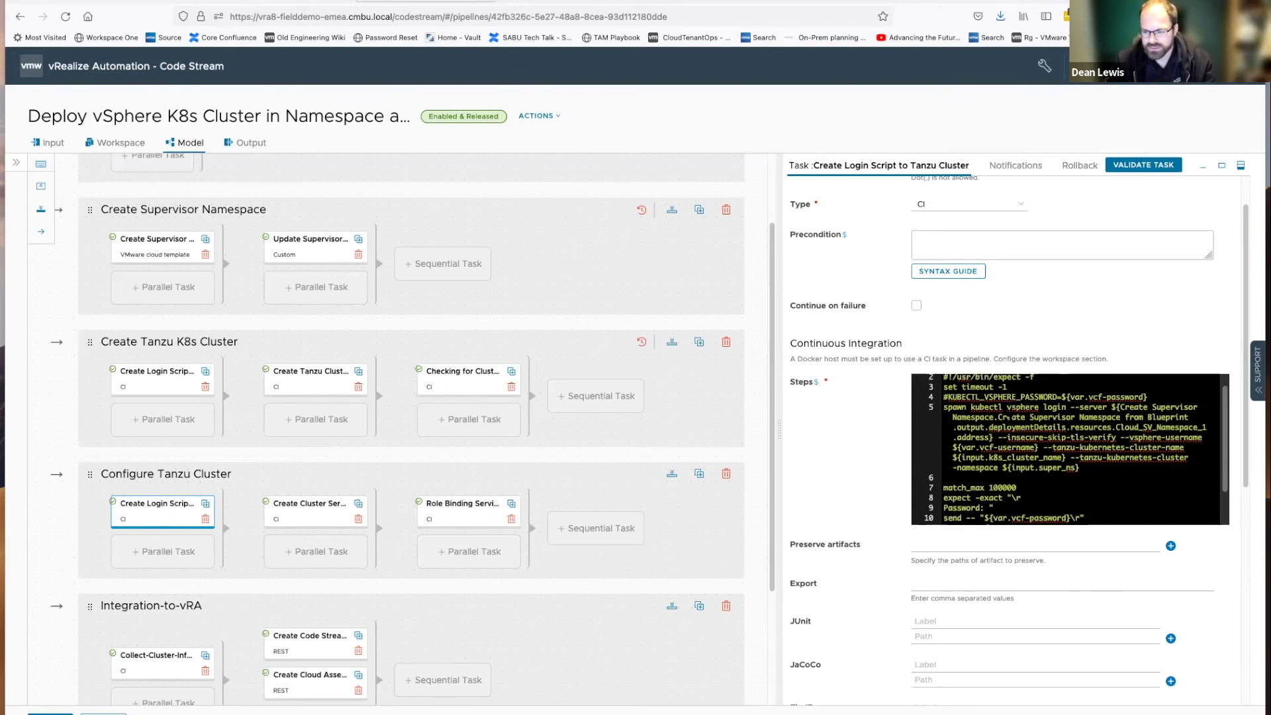
scroll(1006, 417, "down", 3)
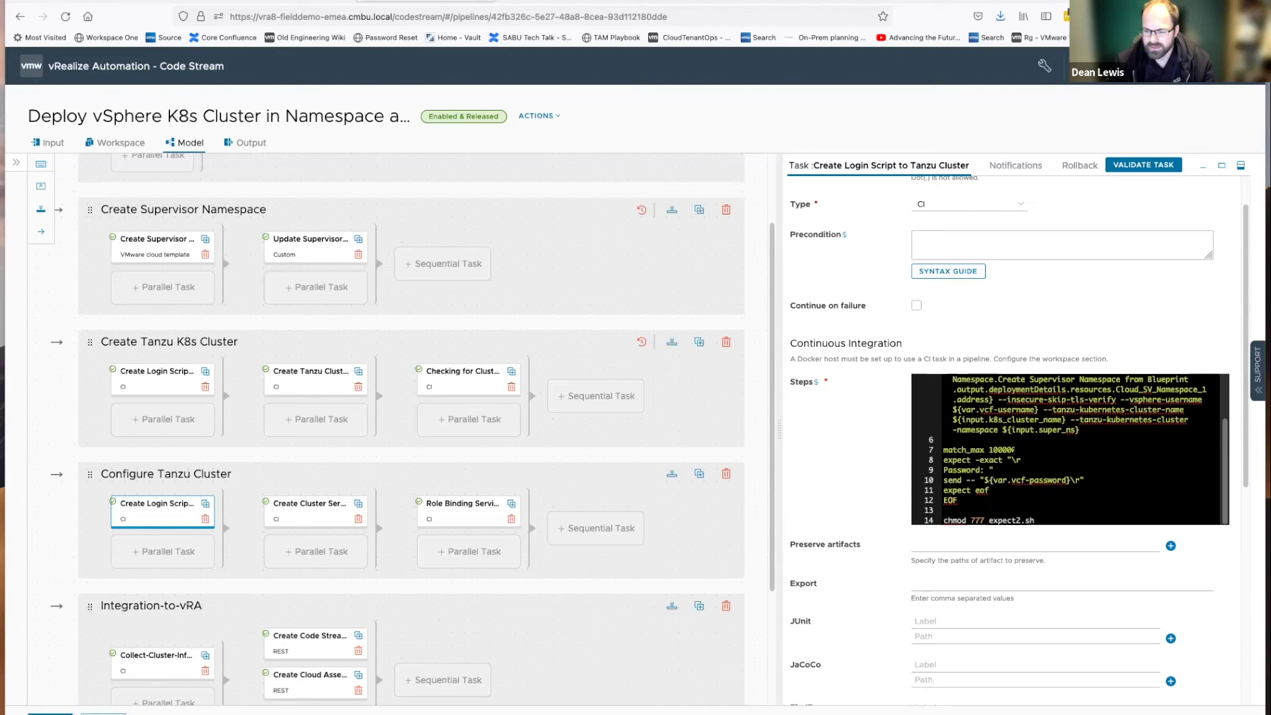
scroll(1071, 449, "down", 1)
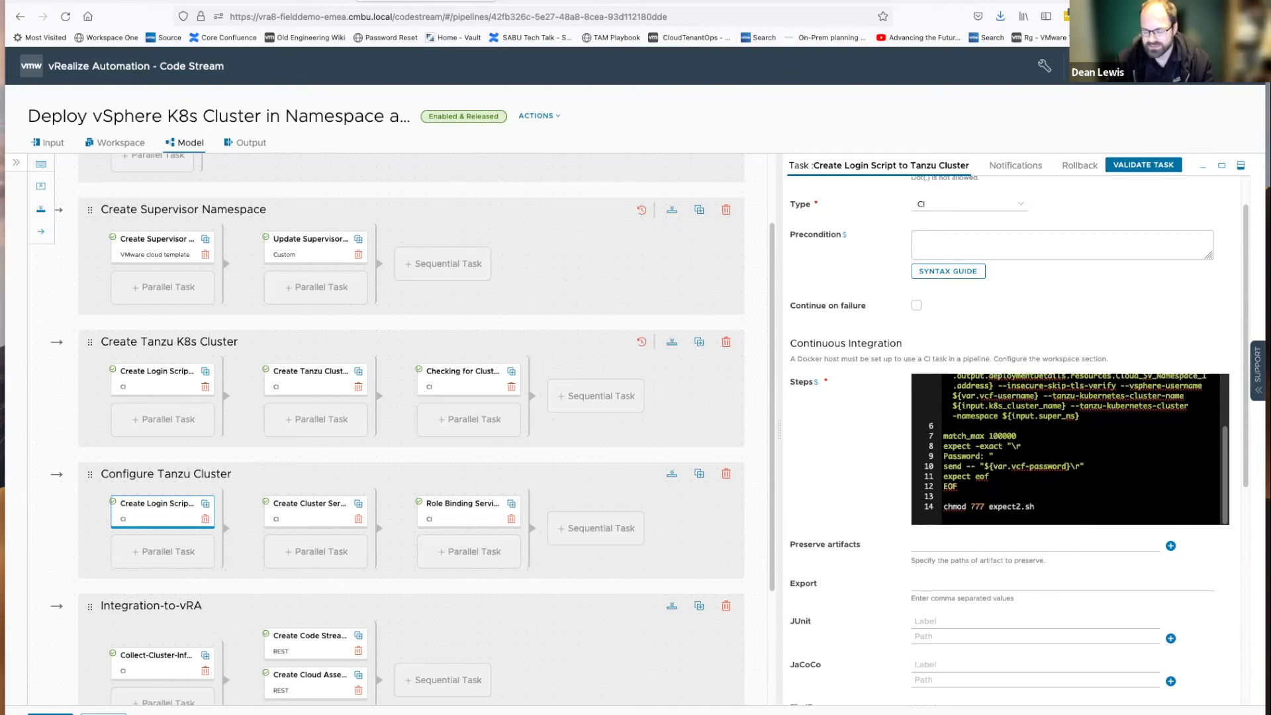
left_click(948, 507)
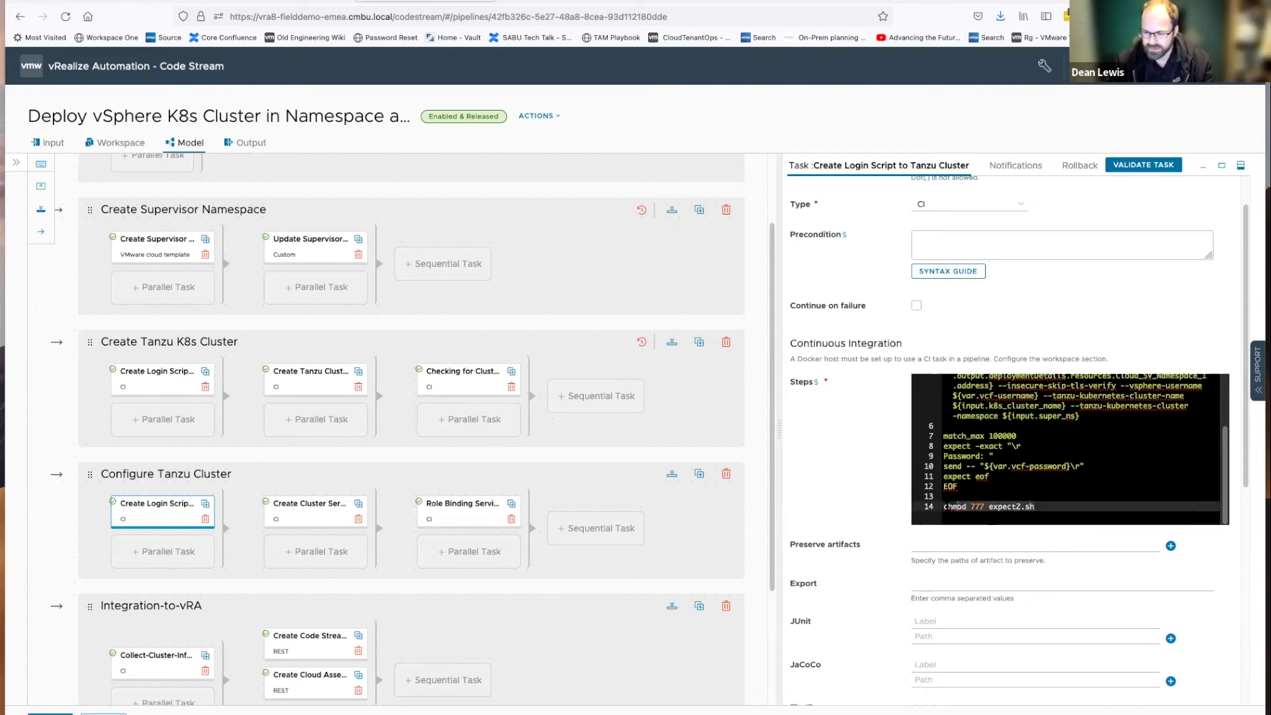
Review the Create Cluster Service Account task, highlighting its ServiceAccount manifest, and the Role Binding Service Account task's script
left_click(289, 530)
left_click(962, 380)
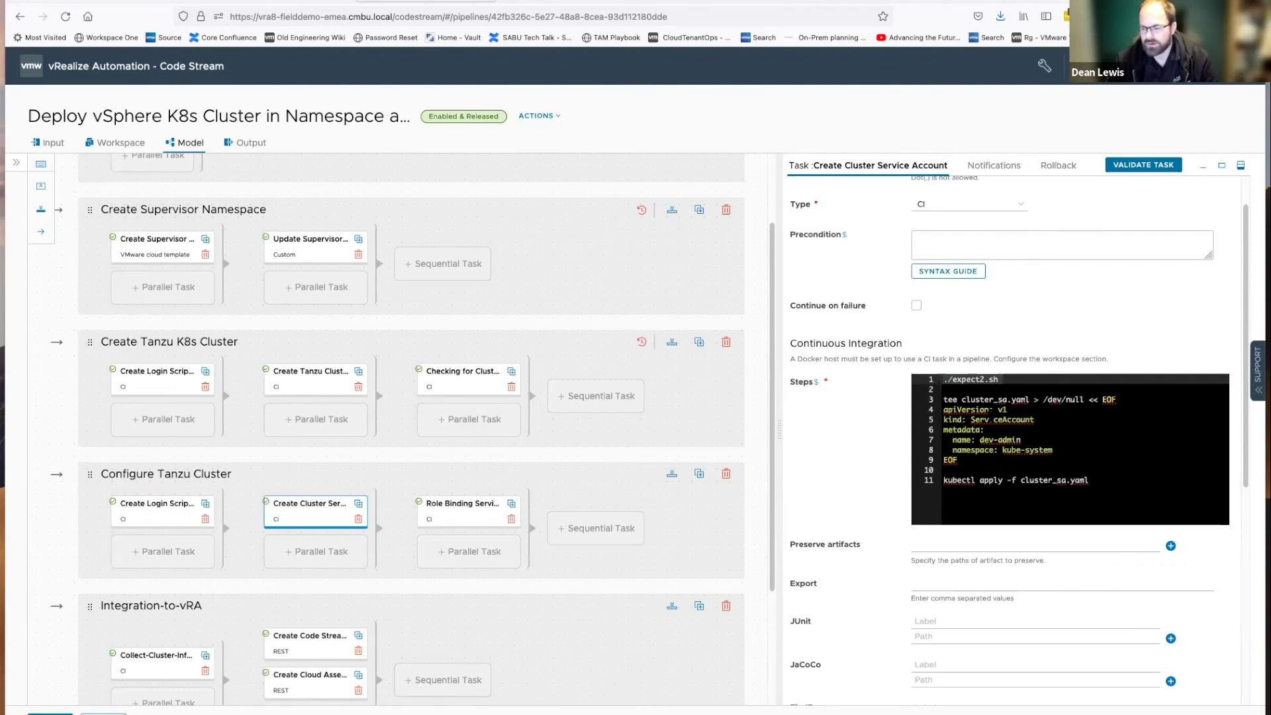
left_click_drag(958, 460, 945, 417)
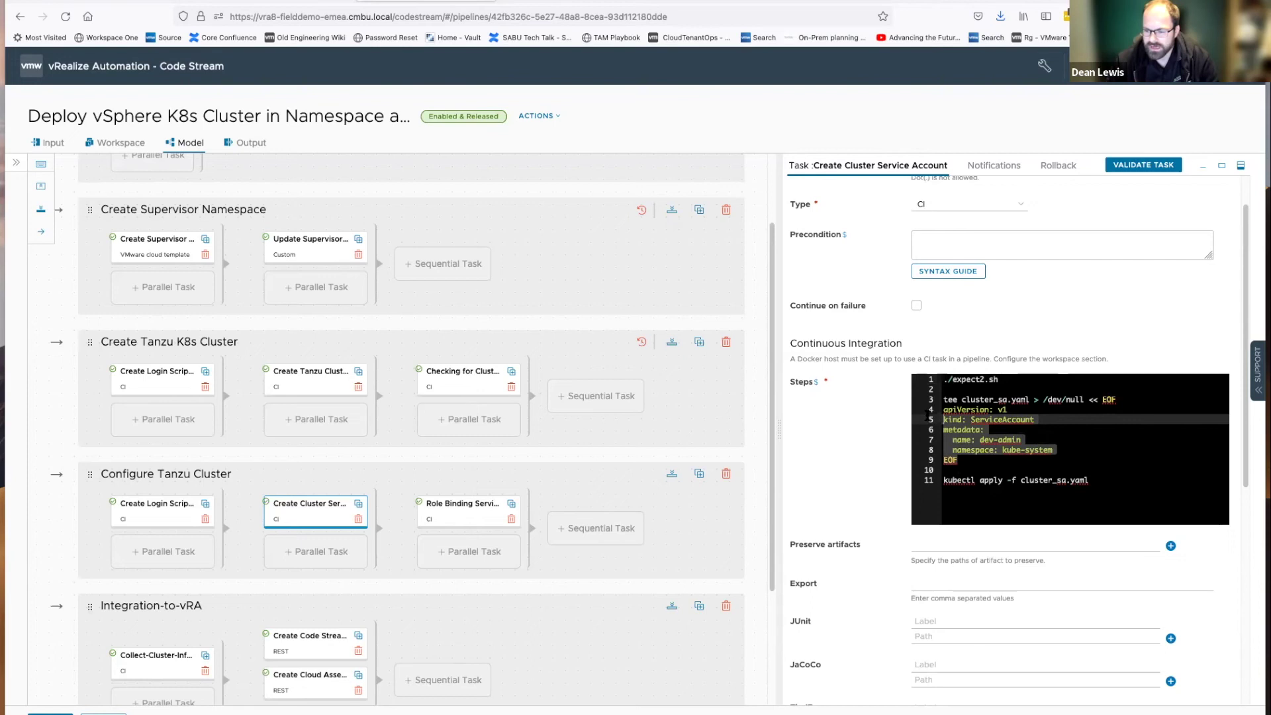
left_click(945, 410)
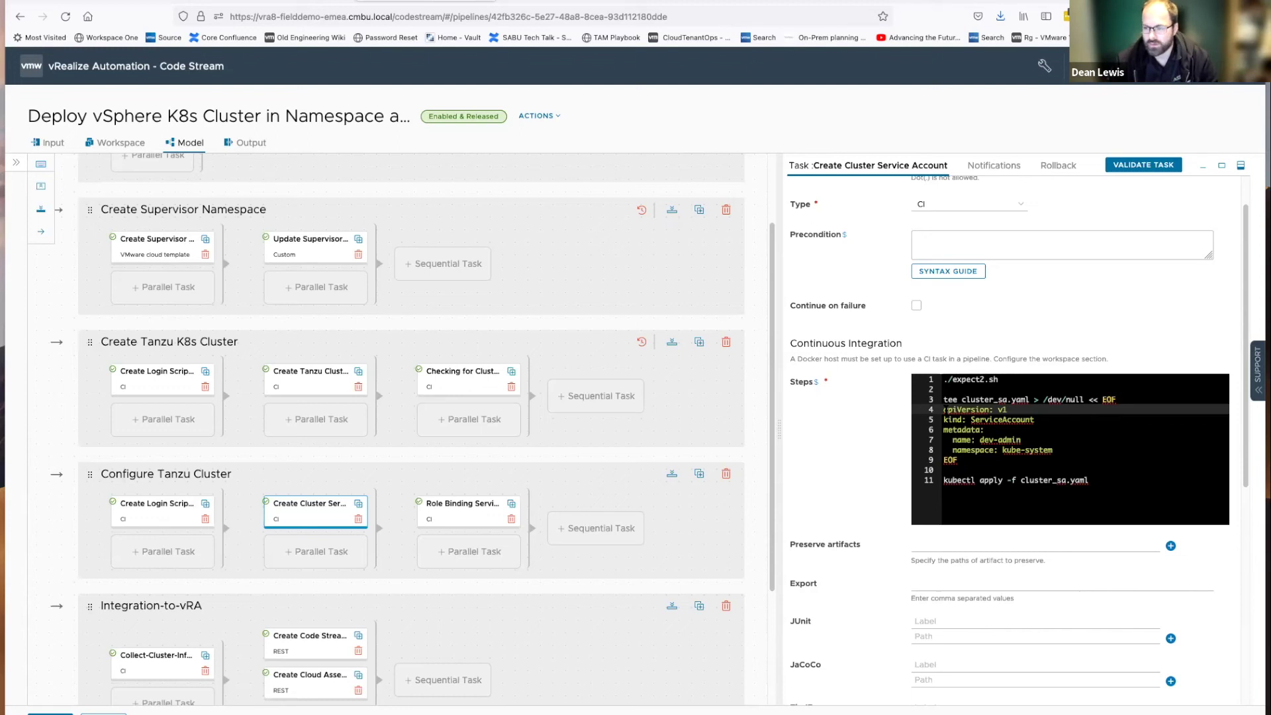
left_click(450, 507)
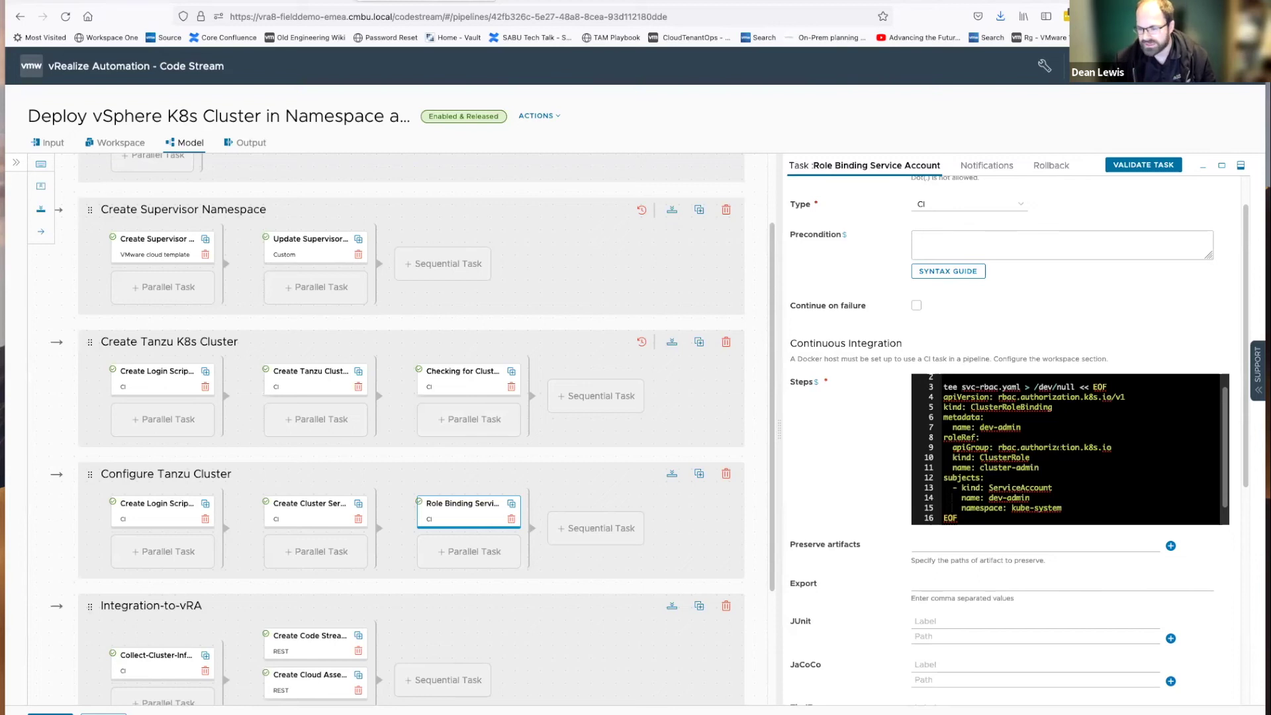
scroll(1070, 451, "down", 1)
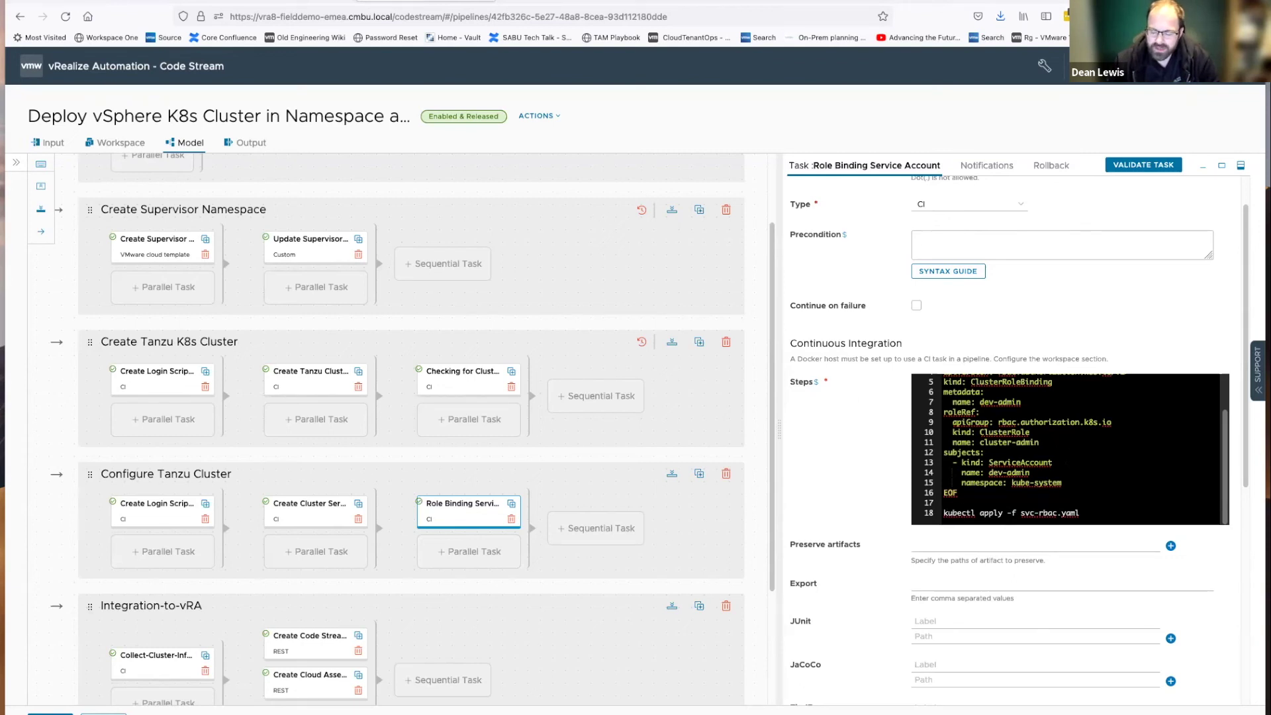
Open the Collect-Cluster-Information task in the Integration-to-vRA stage and highlight the kubectl config view command in its APISERVER export line
scroll(675, 545, "down", 2)
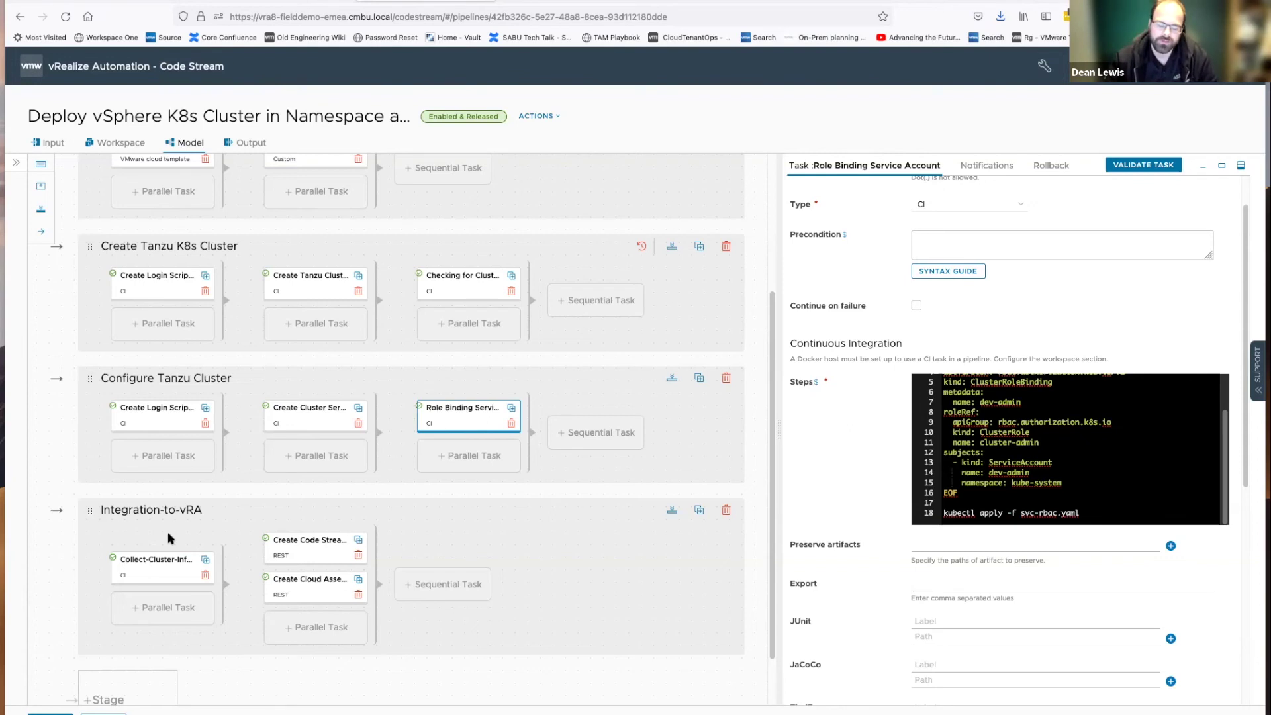
left_click(169, 531)
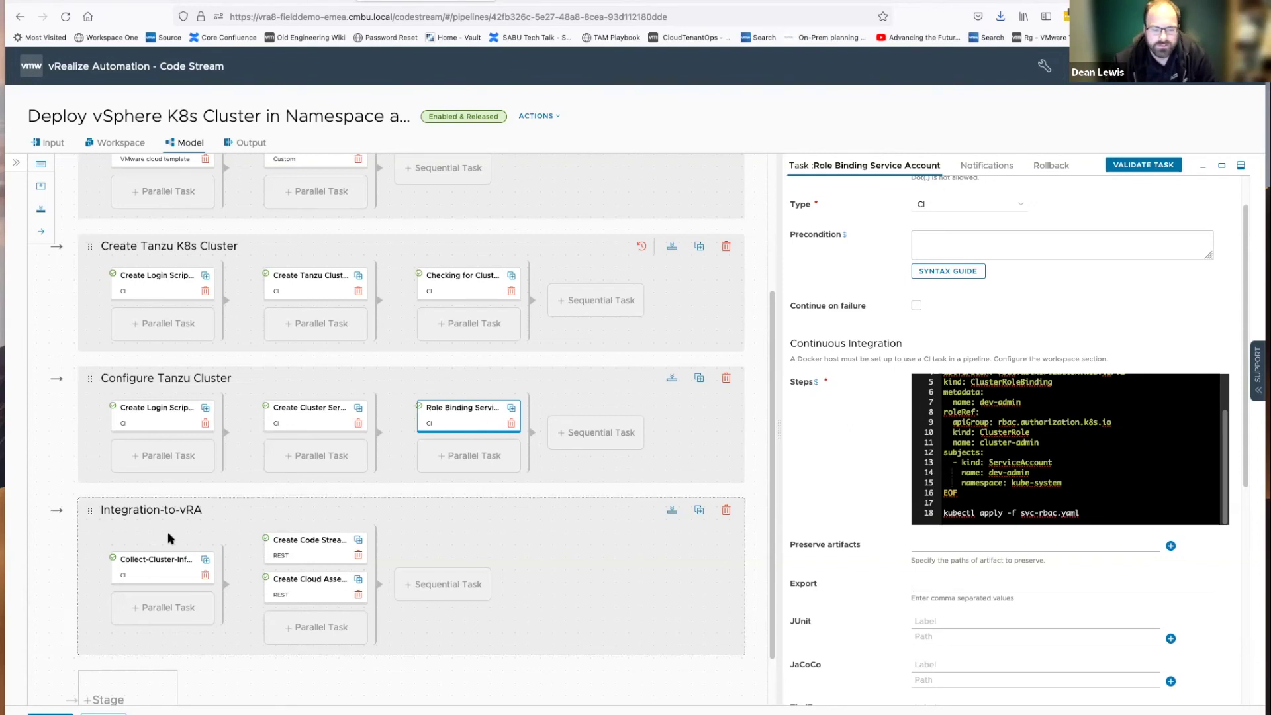
left_click(170, 569)
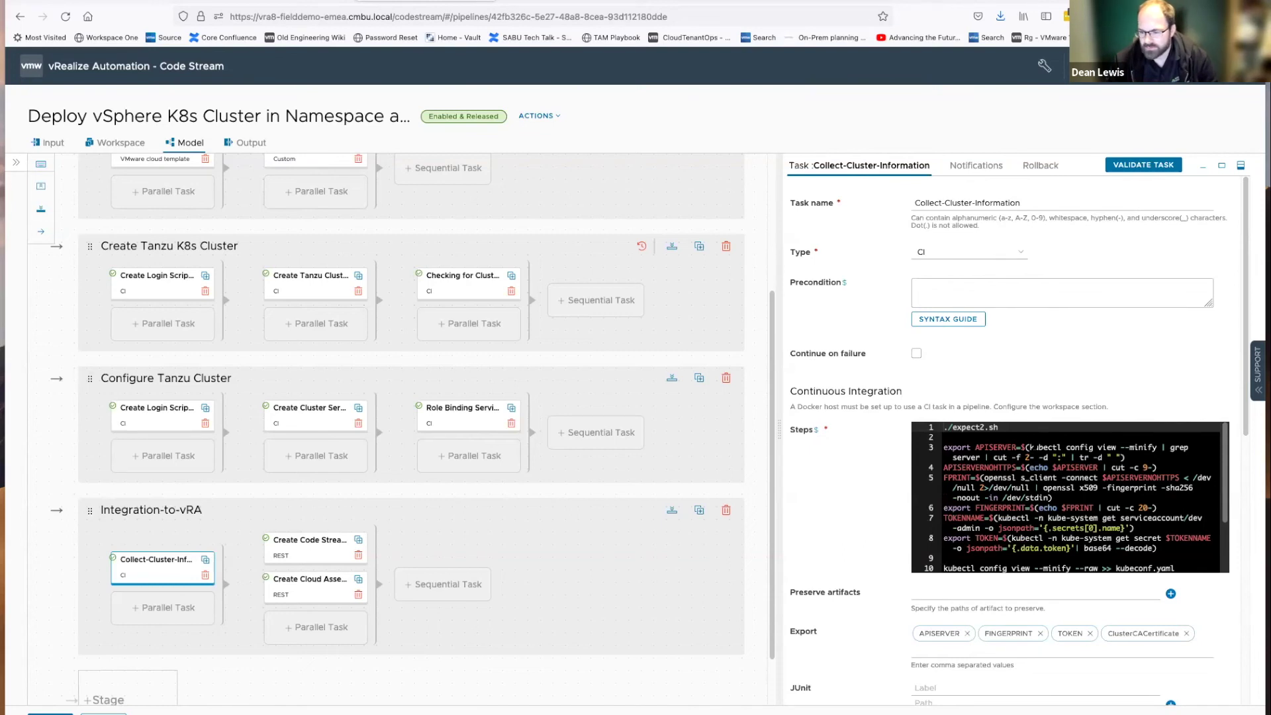
left_click(1047, 448)
left_click(1007, 423)
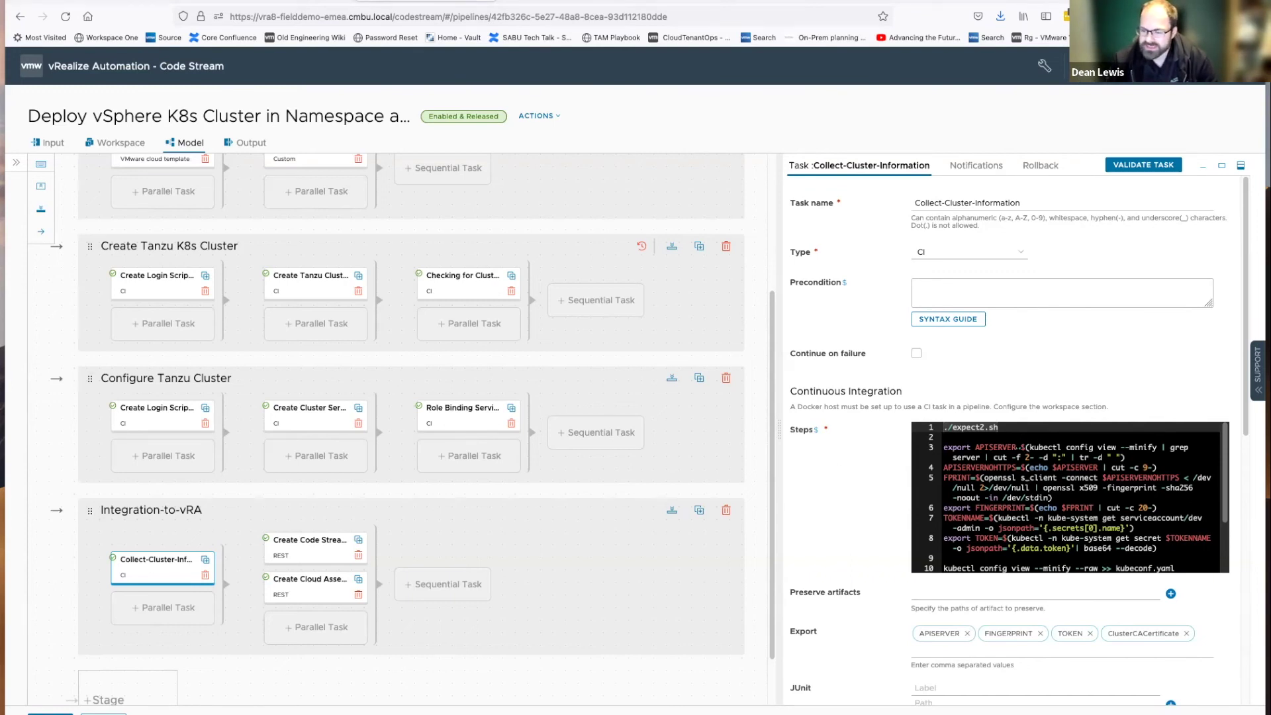
left_click(979, 447)
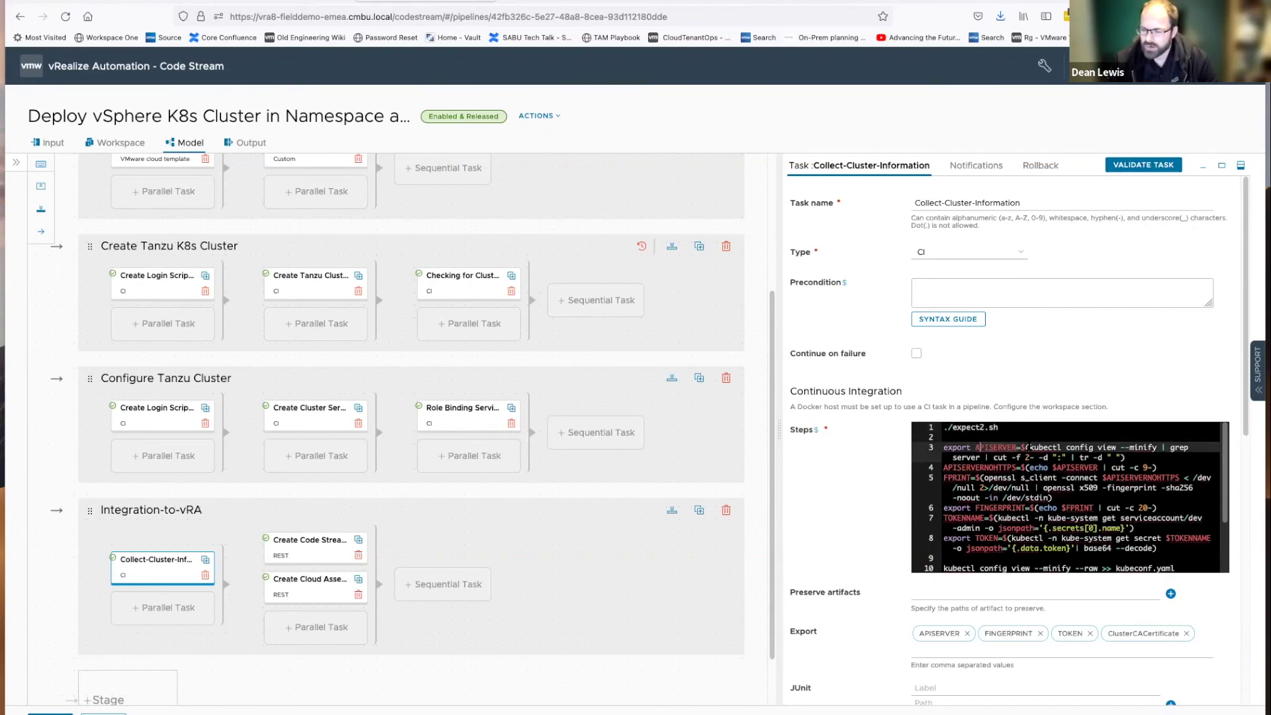
left_click_drag(1028, 448, 1119, 456)
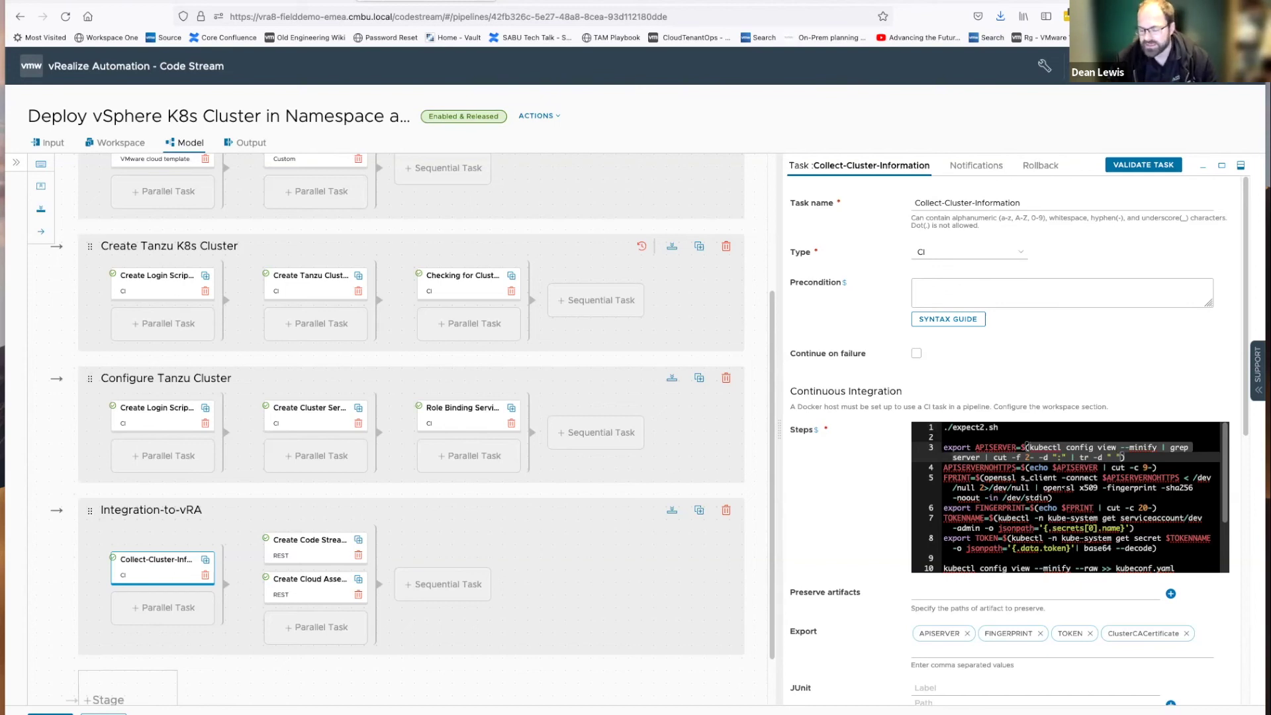
Review the rest of the Collect-Cluster-Information script through the ClusterCACertificate export, highlighting its fingerprint, token and kubeconf.yaml lines
scroll(1070, 497, "down", 1)
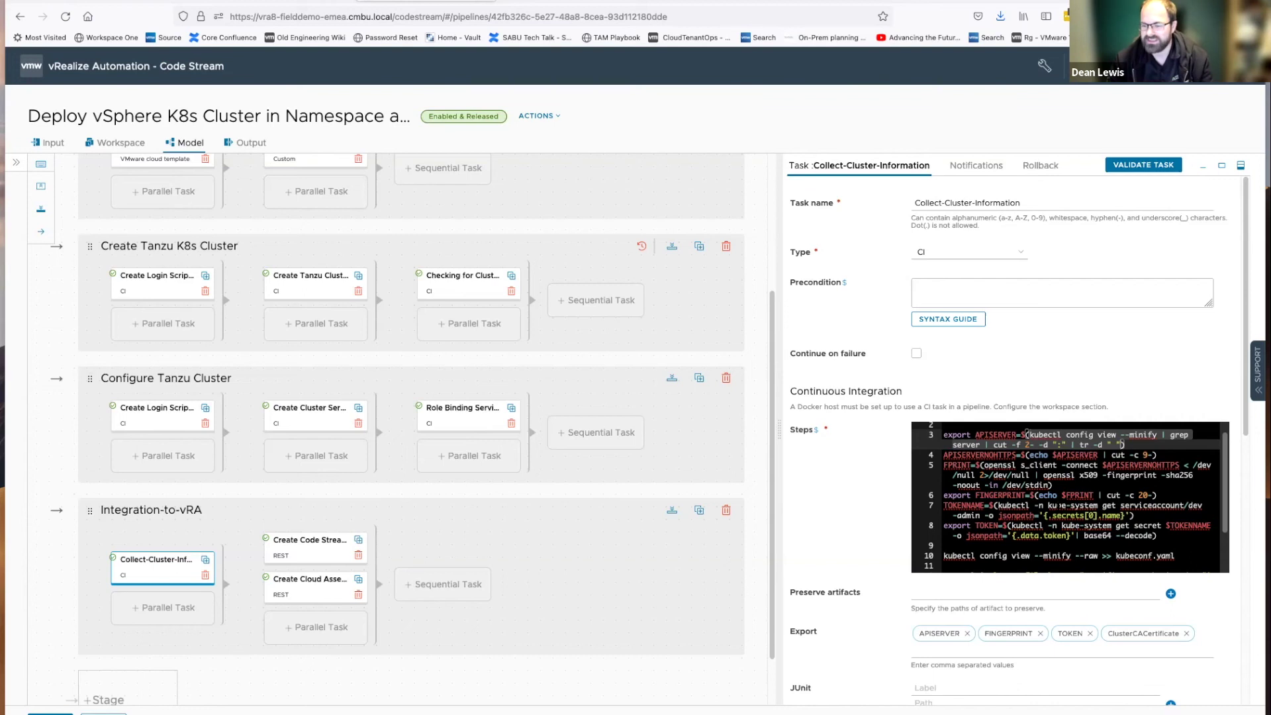
scroll(1071, 497, "down", 1)
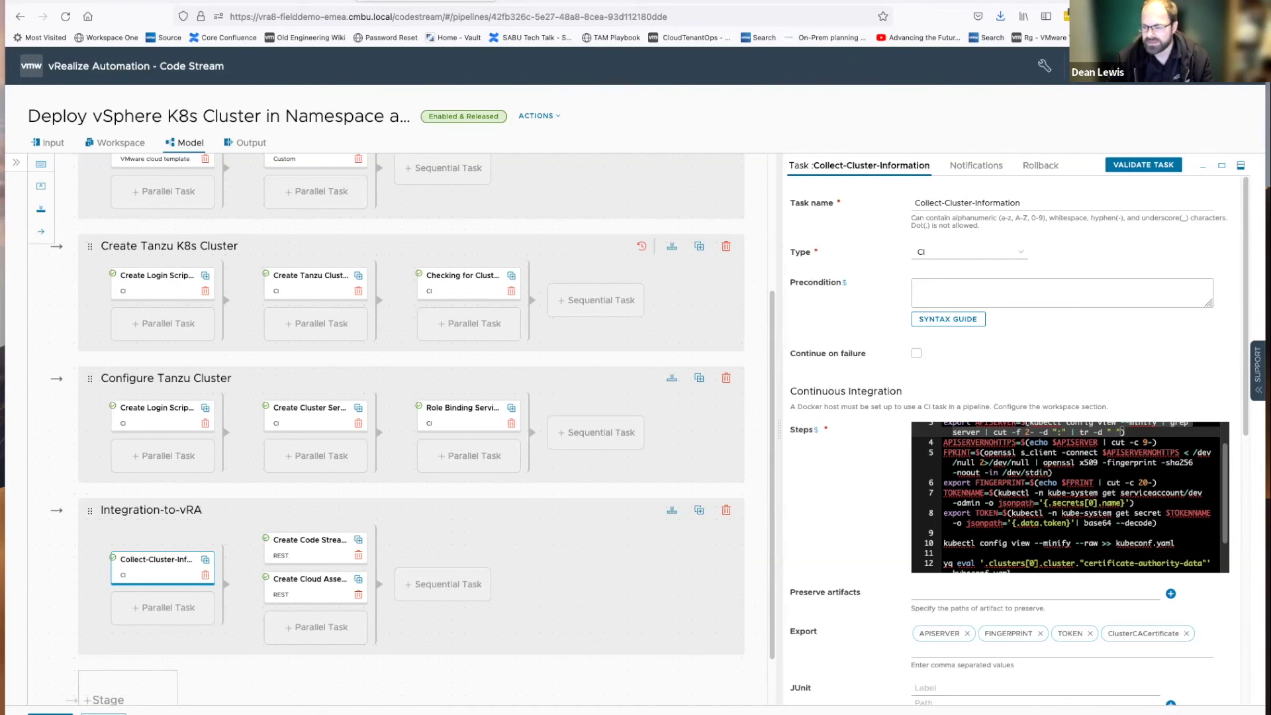
left_click(1152, 523)
scroll(1152, 497, "down", 2)
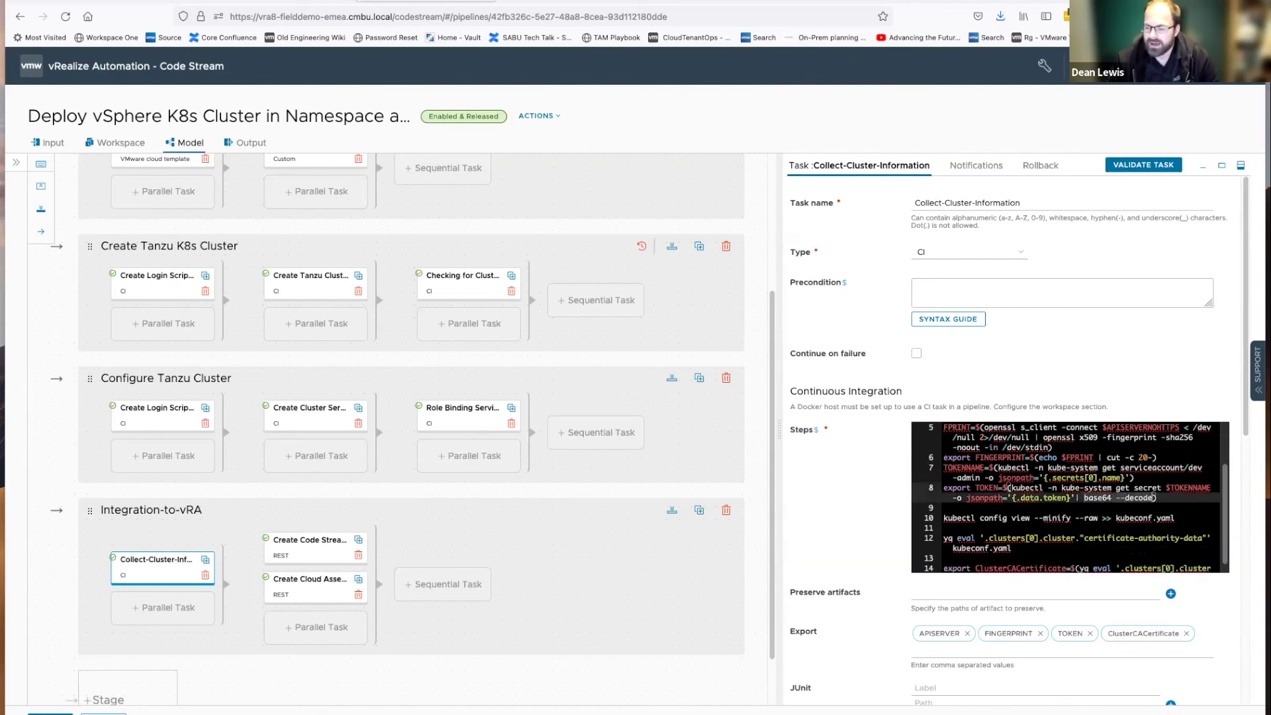
scroll(1153, 497, "down", 2)
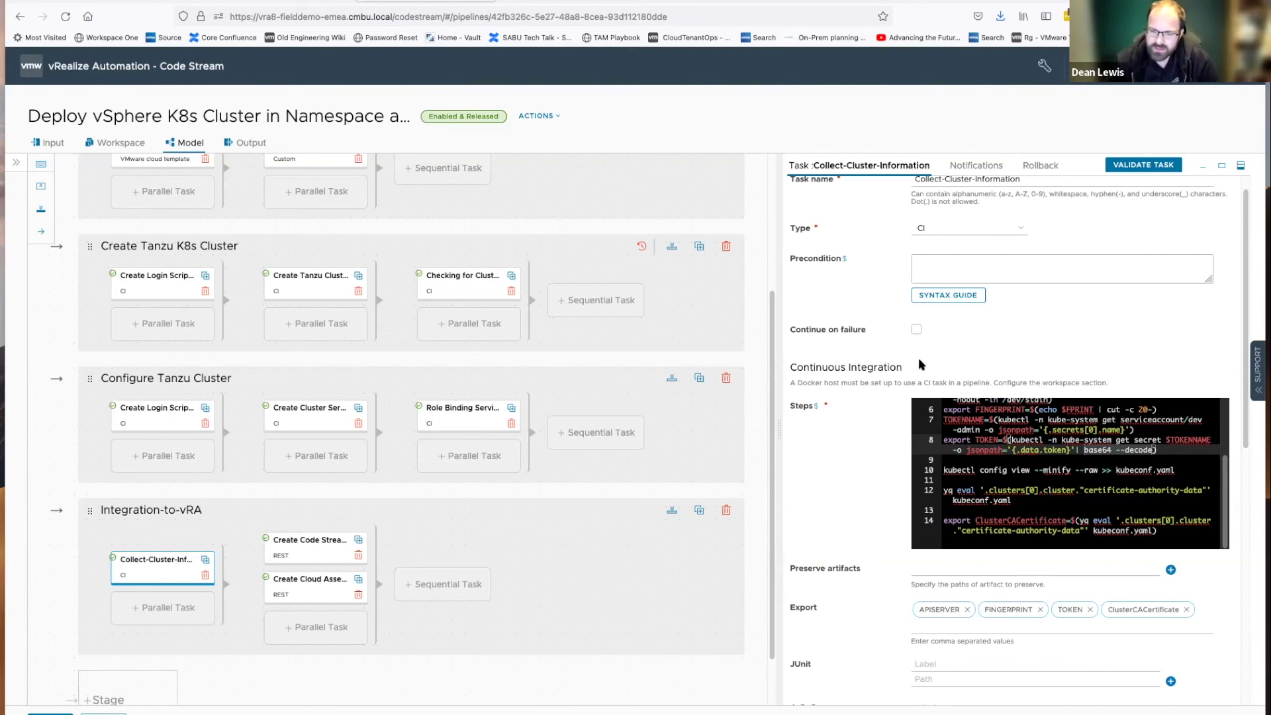
scroll(900, 394, "down", 1)
scroll(901, 394, "down", 2)
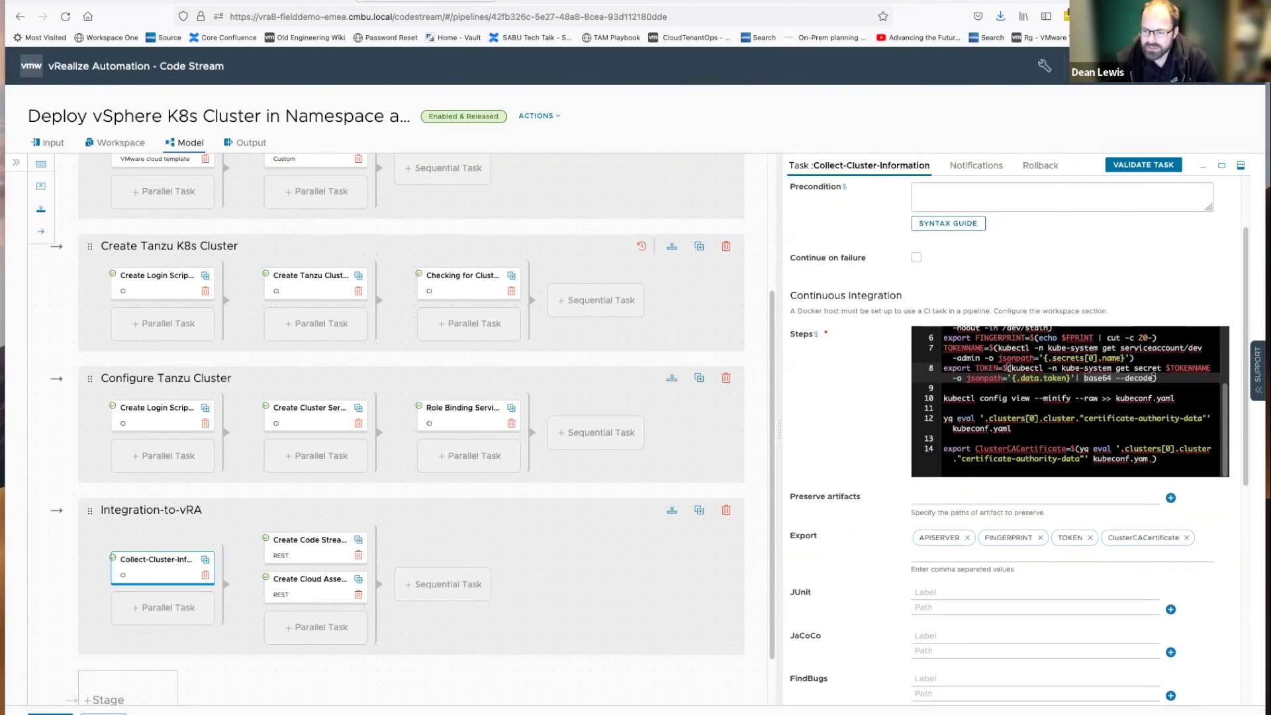
left_click_drag(944, 408, 943, 329)
scroll(995, 392, "down", 3)
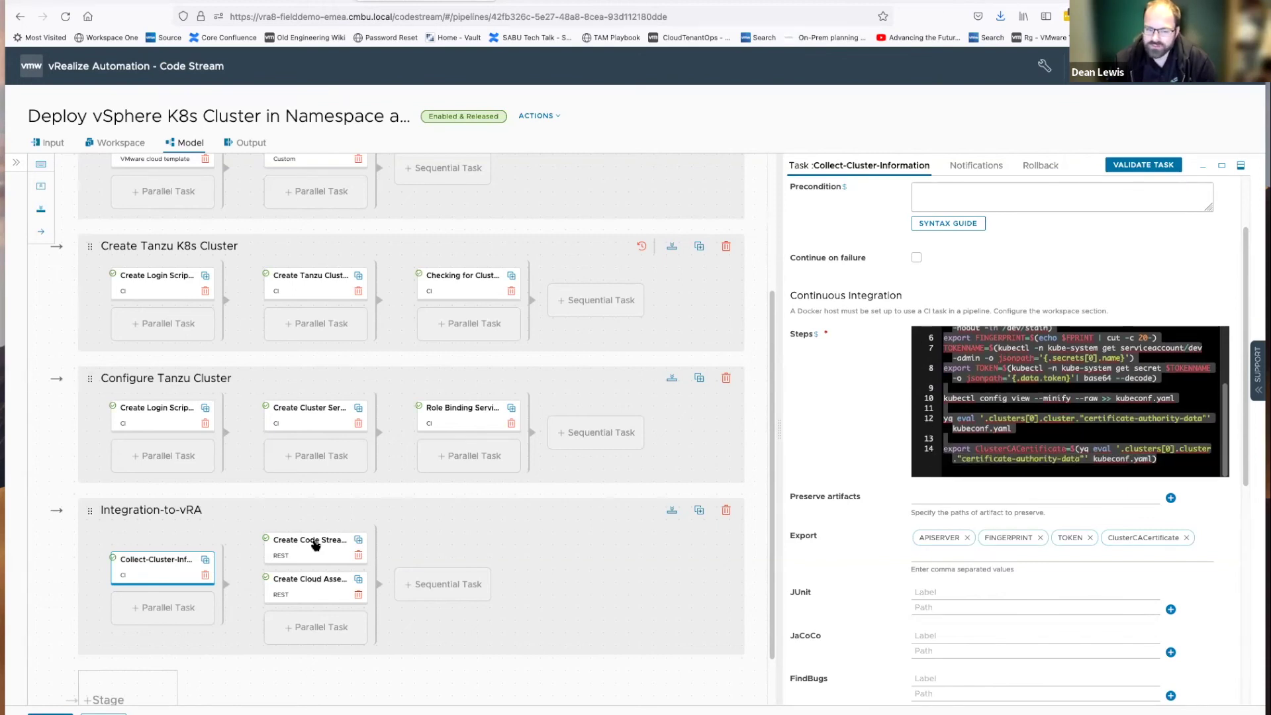
Examine the Collect-Cluster-Information task's Export setting with the APISERVER, FINGERPRINT, TOKEN and ClusterCACertificate variables
scroll(907, 464, "down", 5)
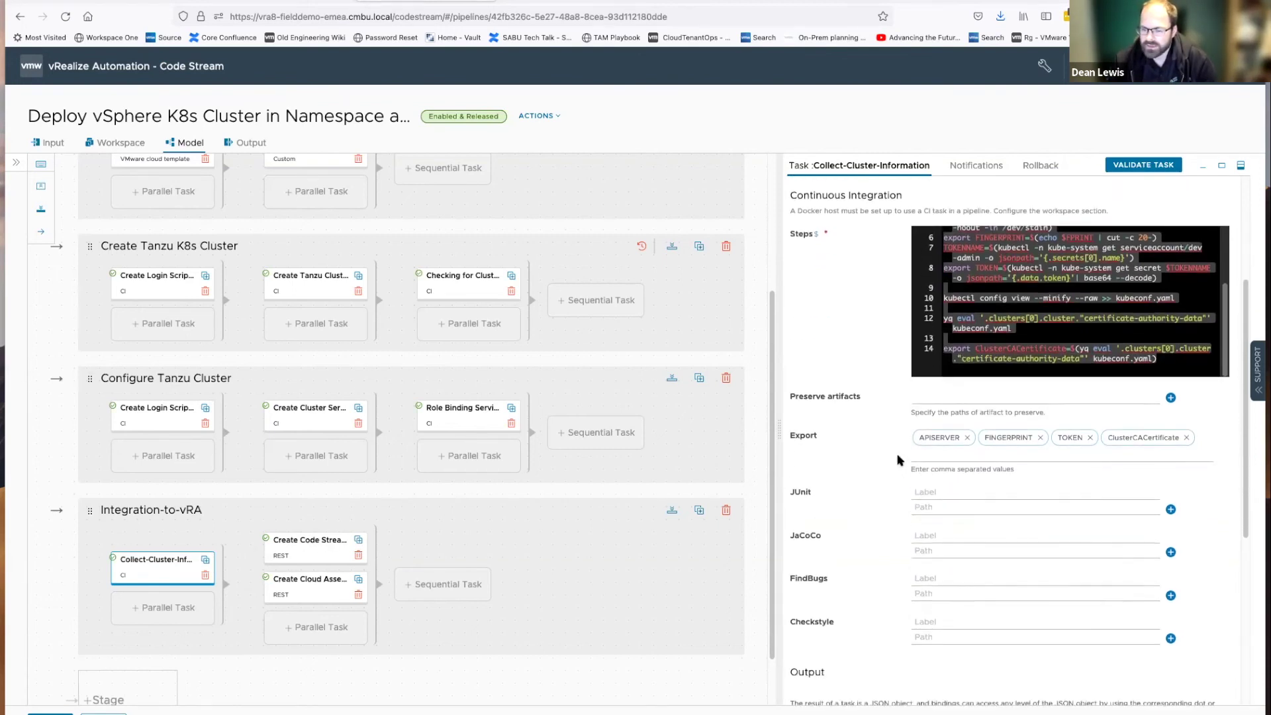
left_click_drag(791, 370, 804, 371)
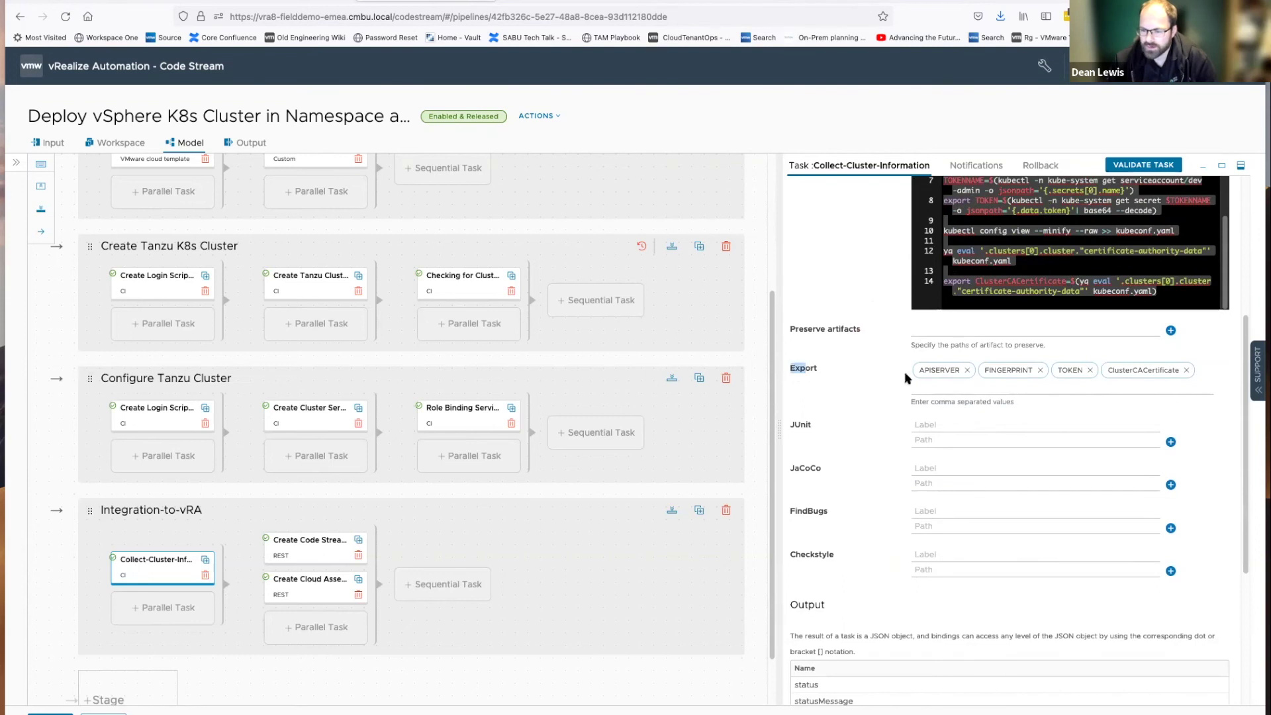
left_click(946, 384)
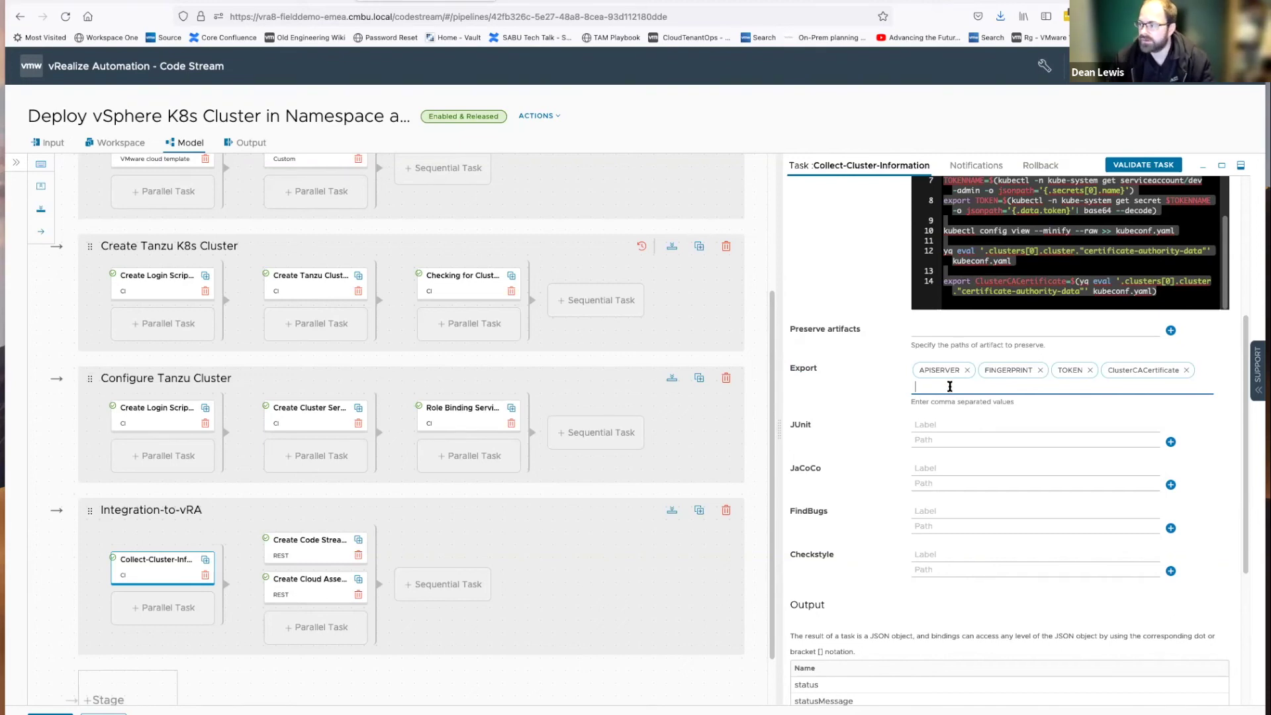
scroll(948, 413, "down", 1)
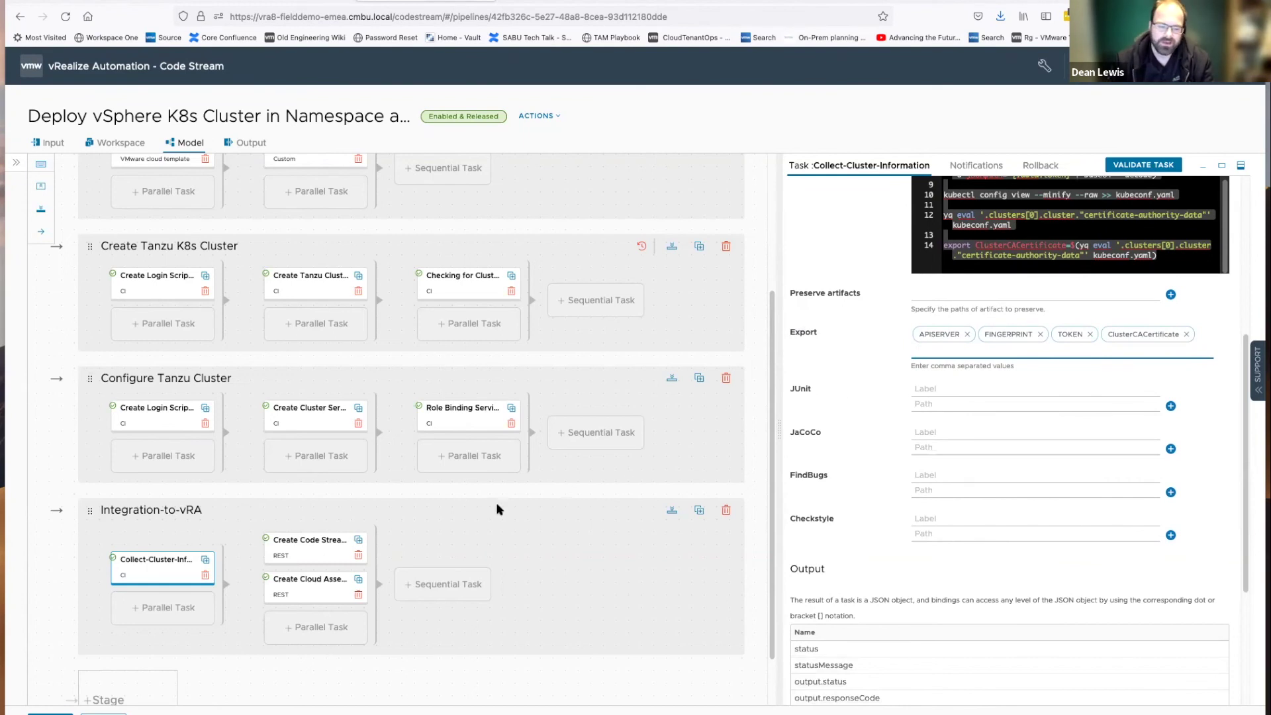
Open the Create Code Stream K8s Endpoint task and highlight its precondition ${input.add_to_cs} == "YES"
left_click(325, 558)
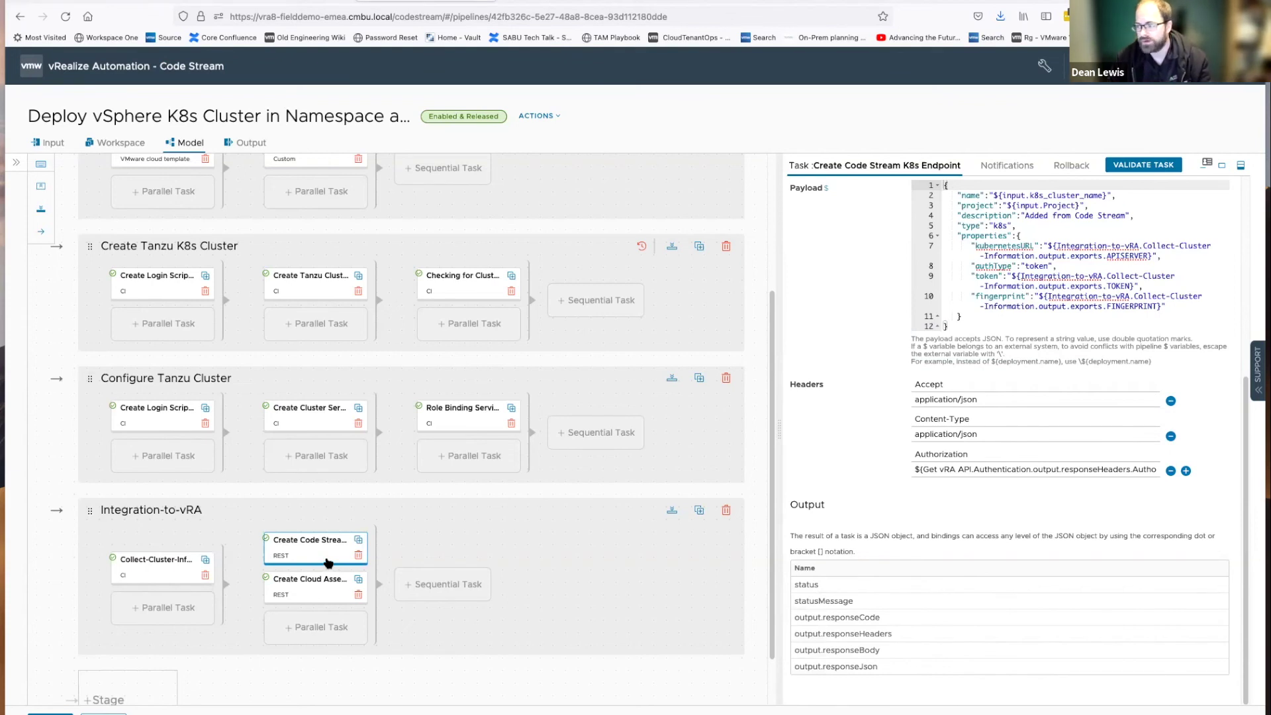
scroll(328, 563, "up", 1)
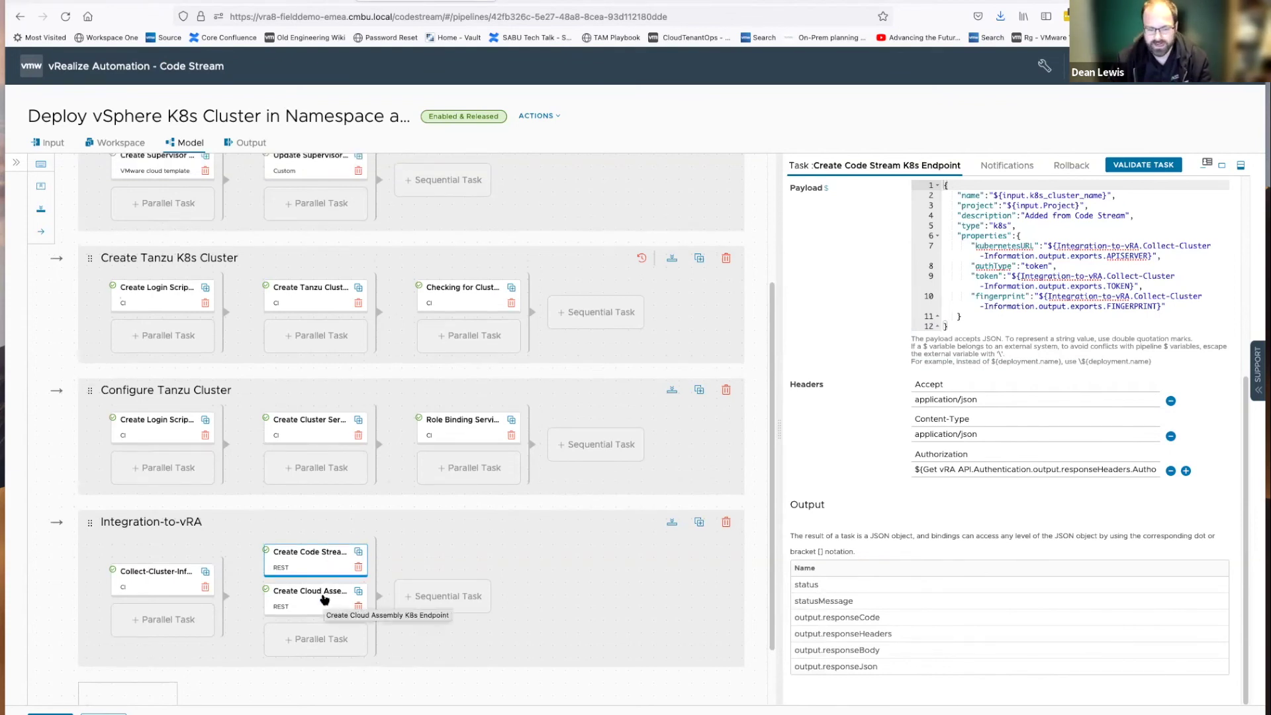
scroll(841, 398, "up", 5)
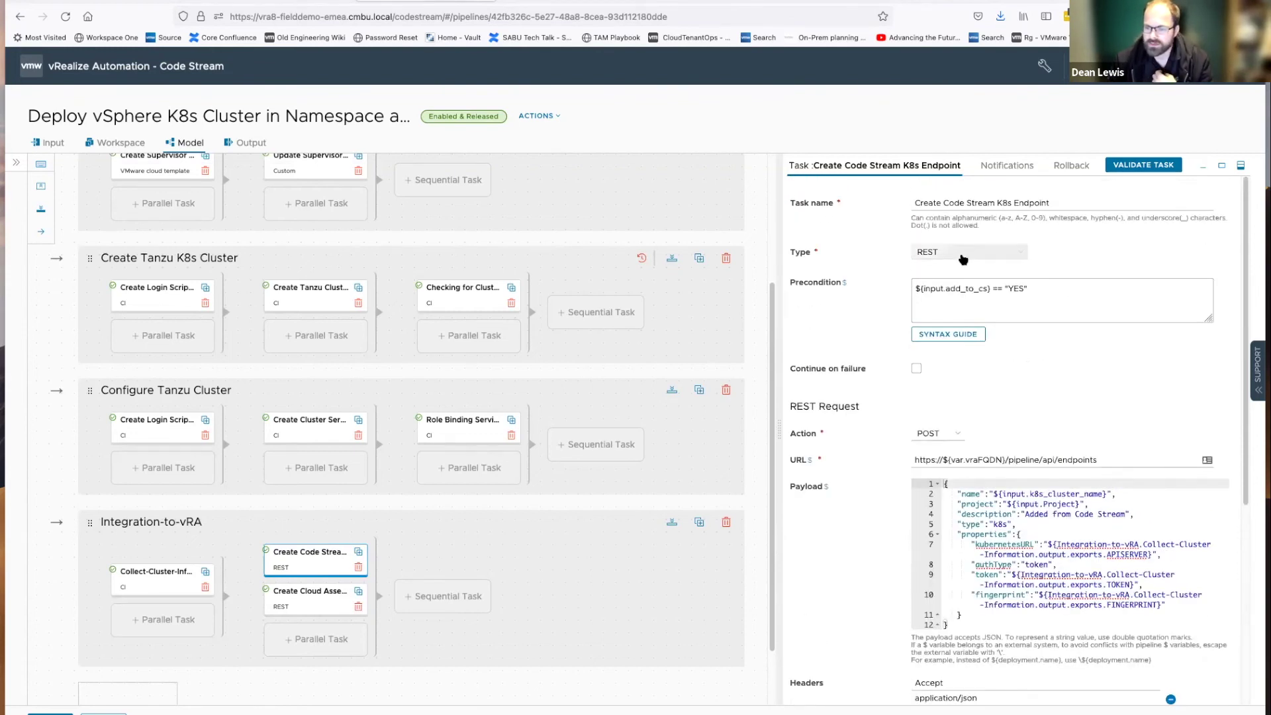
left_click(1013, 291)
left_click_drag(1028, 289, 911, 290)
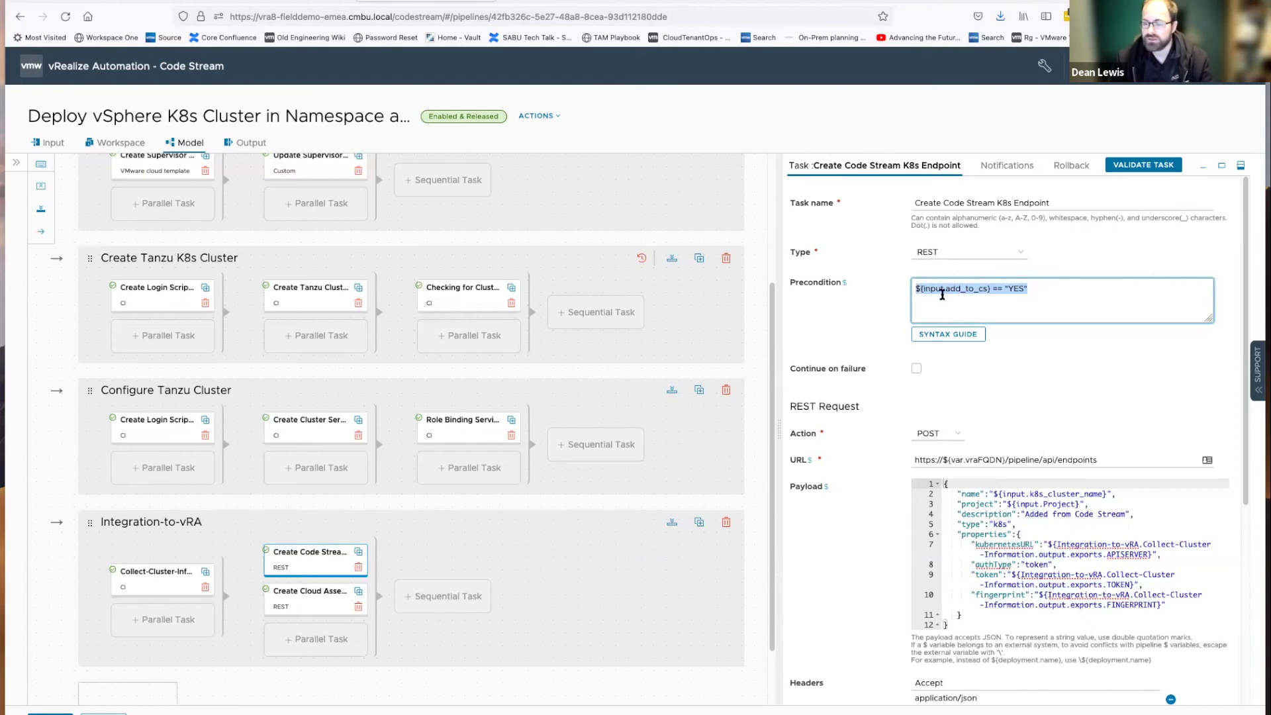
left_click(986, 291)
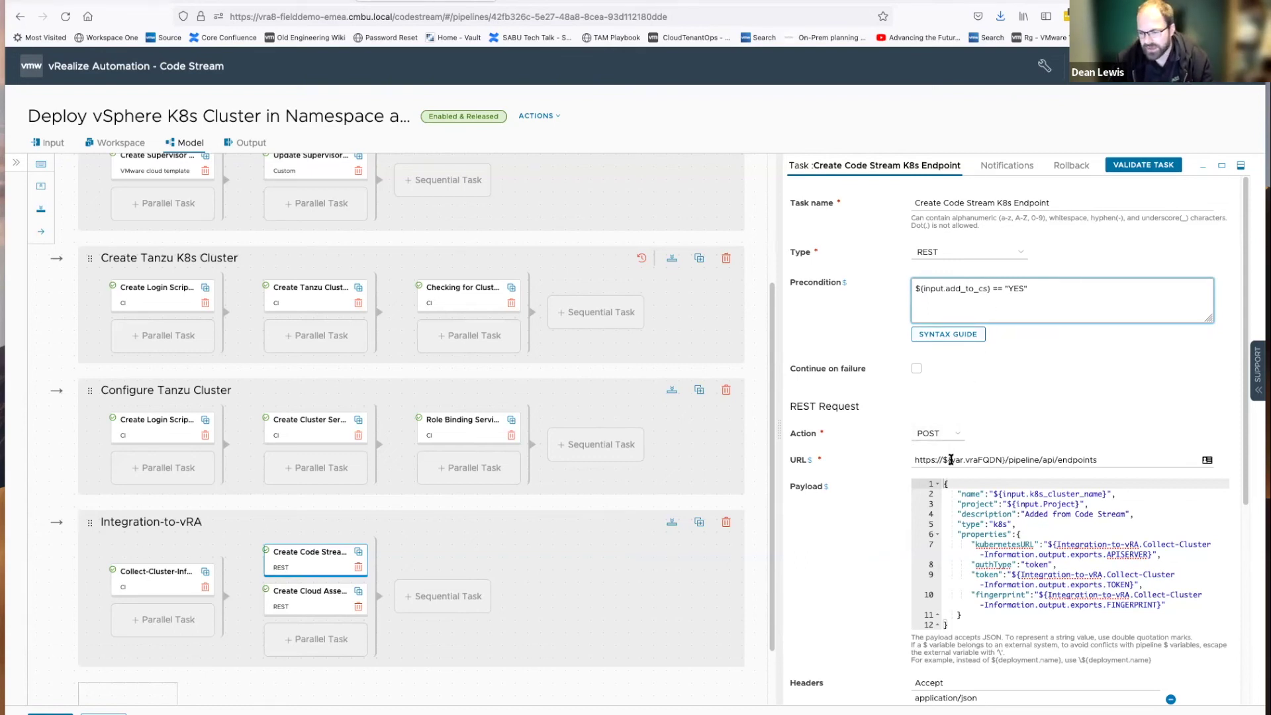
Review the endpoint task's REST payload, highlighting the input.k8s_cluster_name variable and the APISERVER export in kubernetesURL
scroll(951, 459, "down", 3)
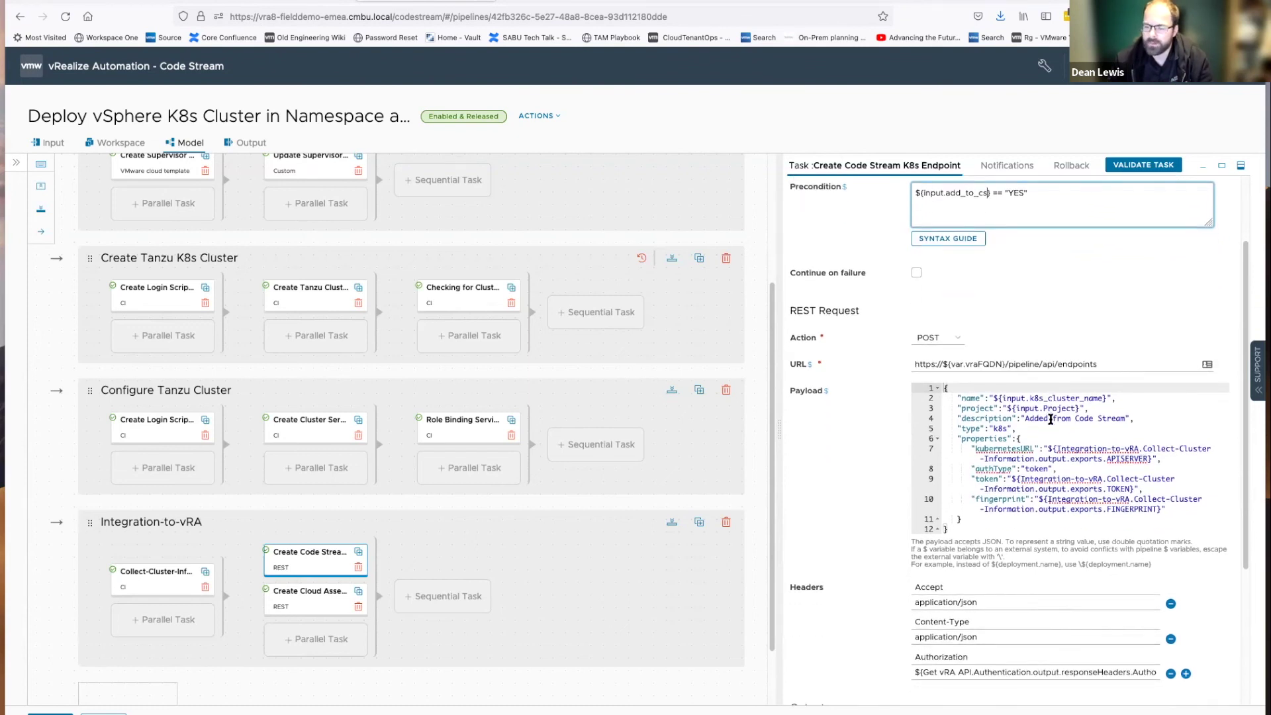
left_click(1003, 398)
left_click_drag(1019, 397, 1095, 412)
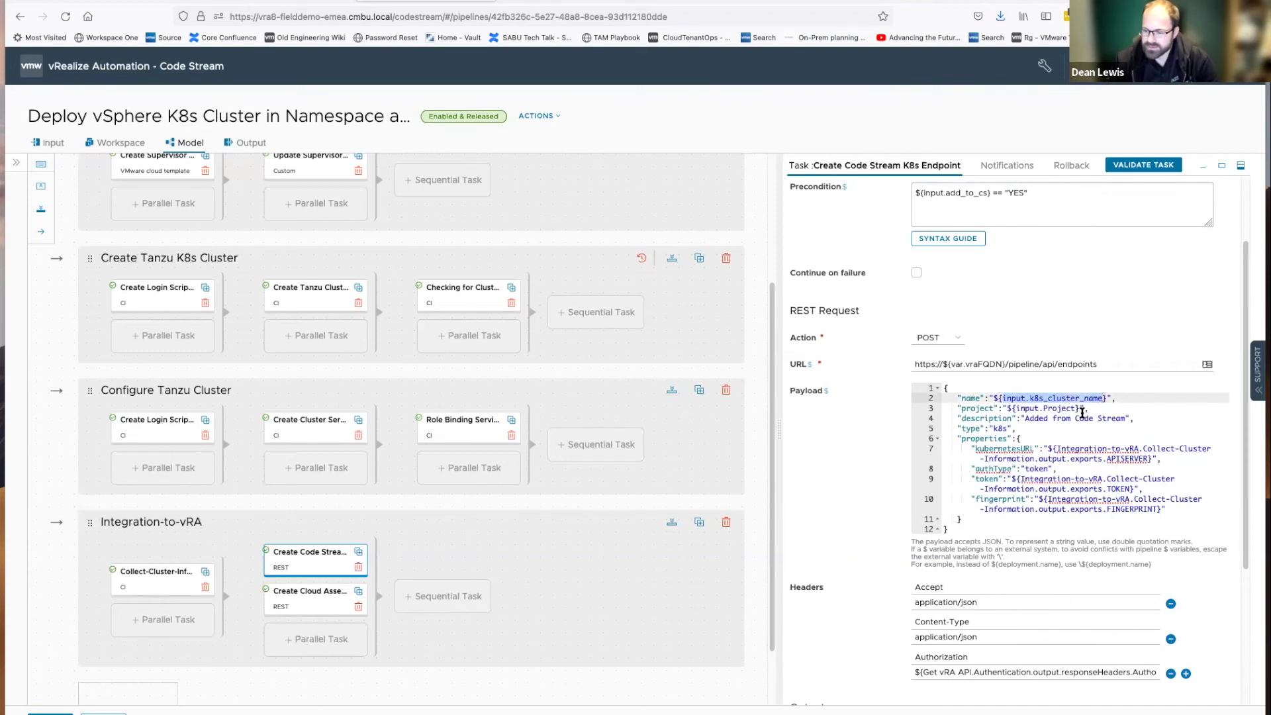
scroll(1082, 421, "down", 1)
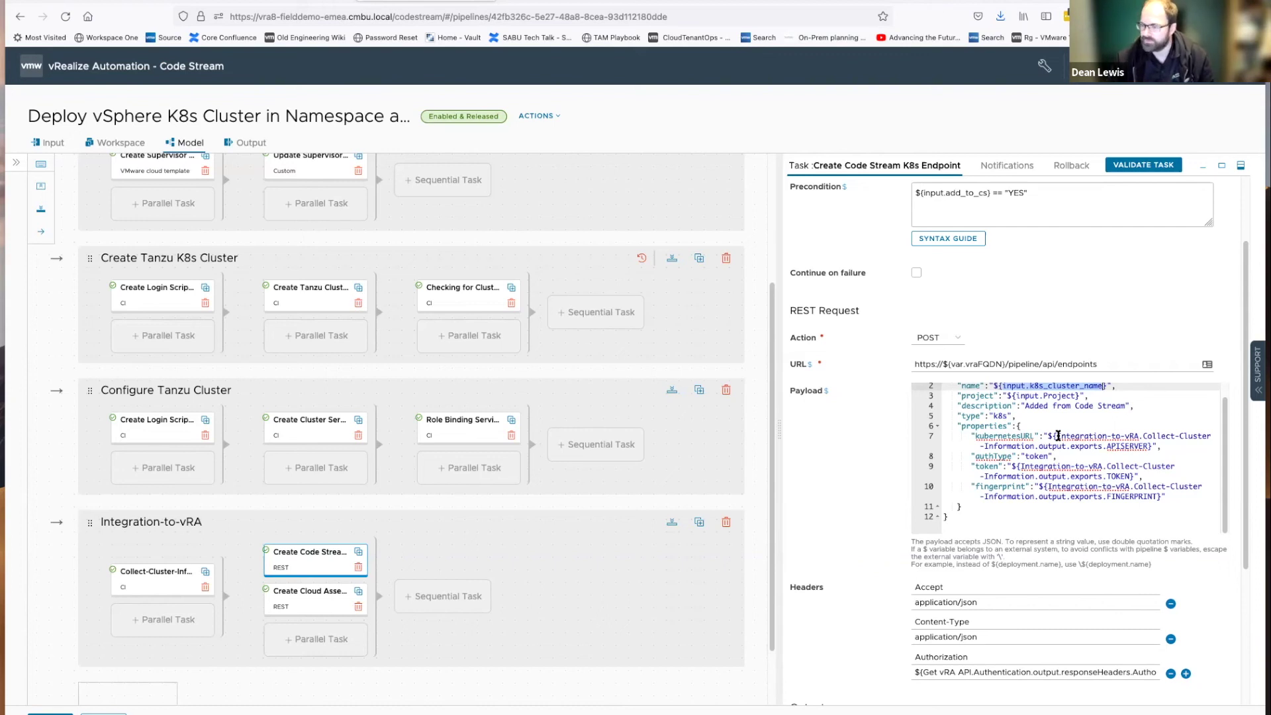
left_click_drag(1058, 436, 1151, 446)
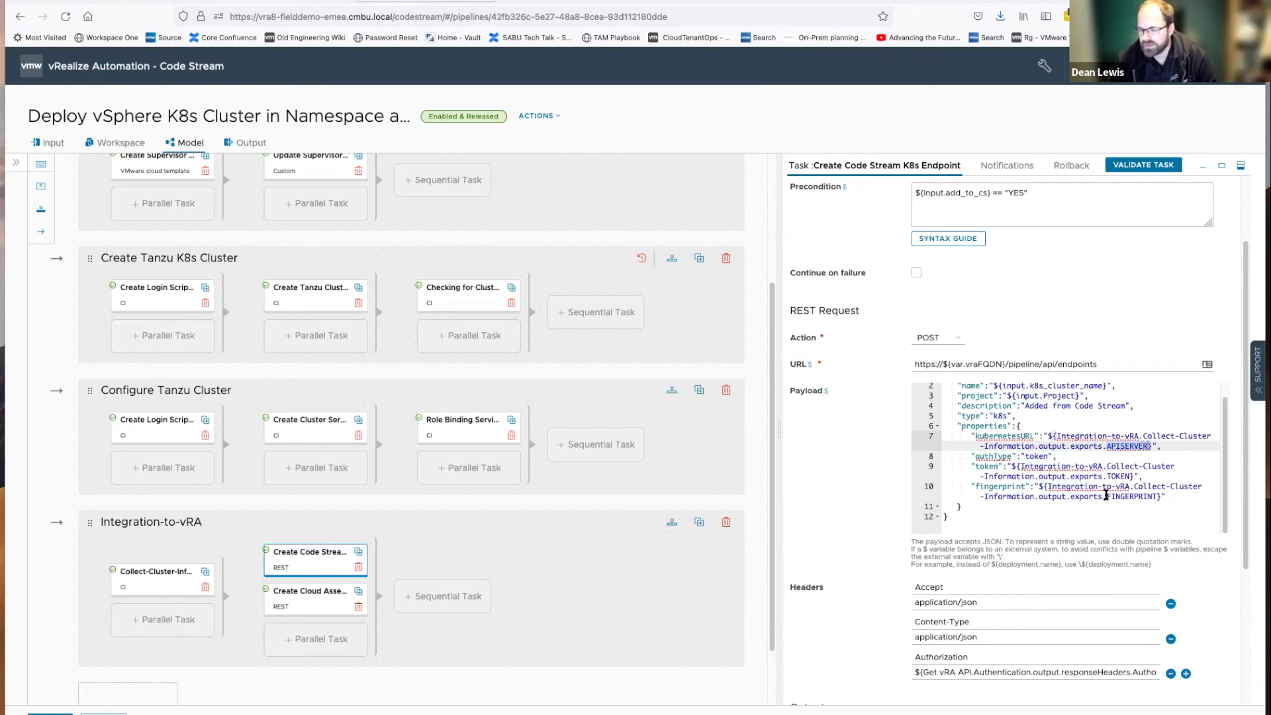
Examine the endpoint task's Authorization header, highlighting its Get vRA API.Authentication, responseHeaders and Authorization parts and locating the referenced Authentication task
scroll(869, 555, "down", 1)
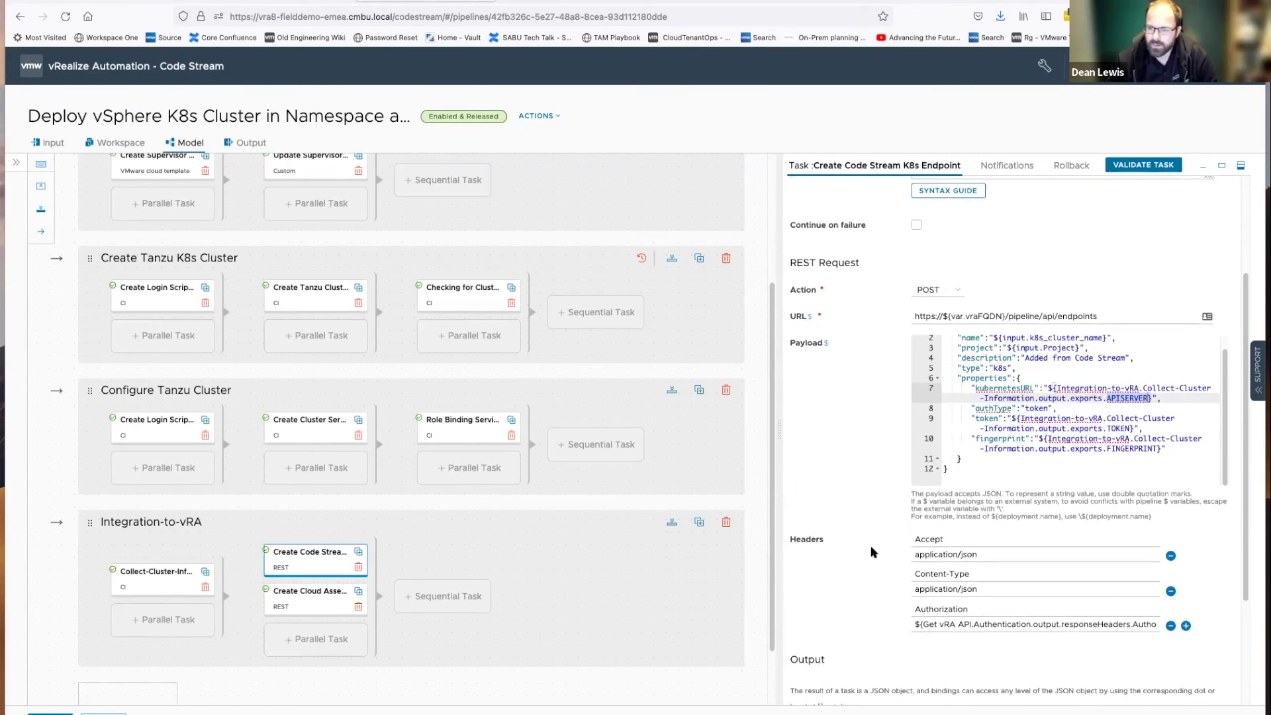
scroll(872, 551, "down", 1)
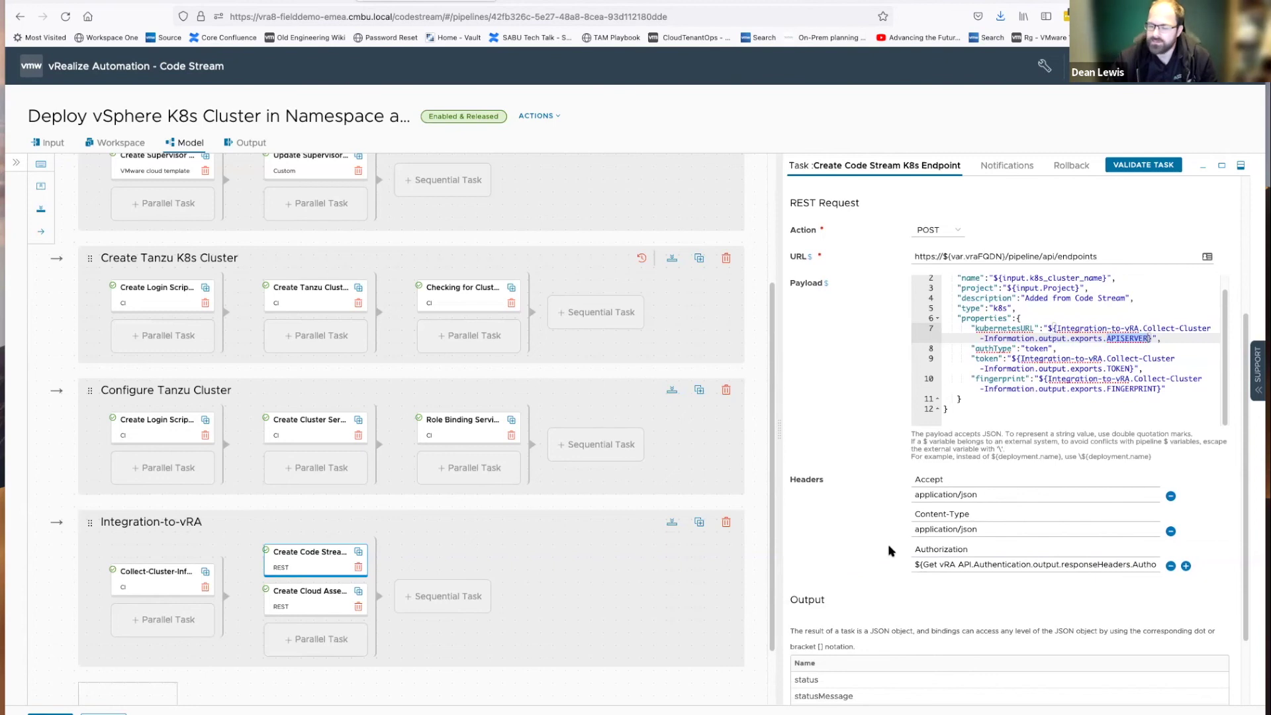
scroll(891, 551, "down", 1)
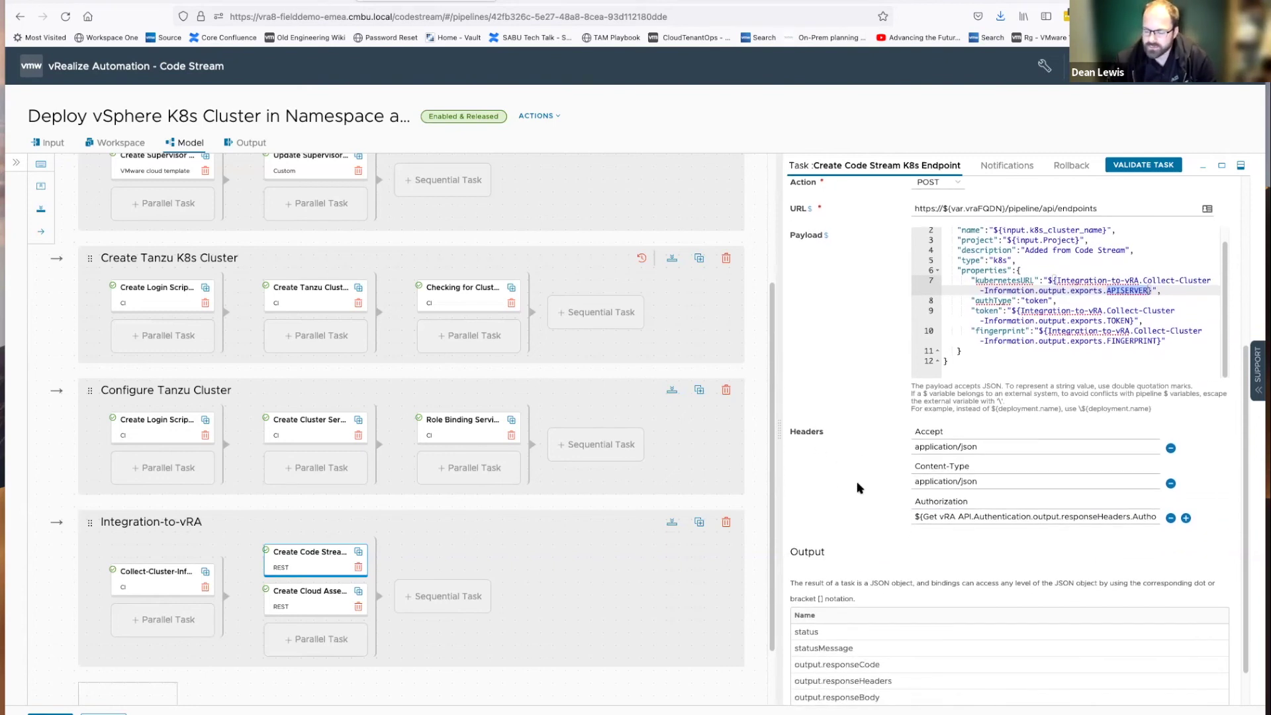
left_click_drag(923, 518, 1032, 518)
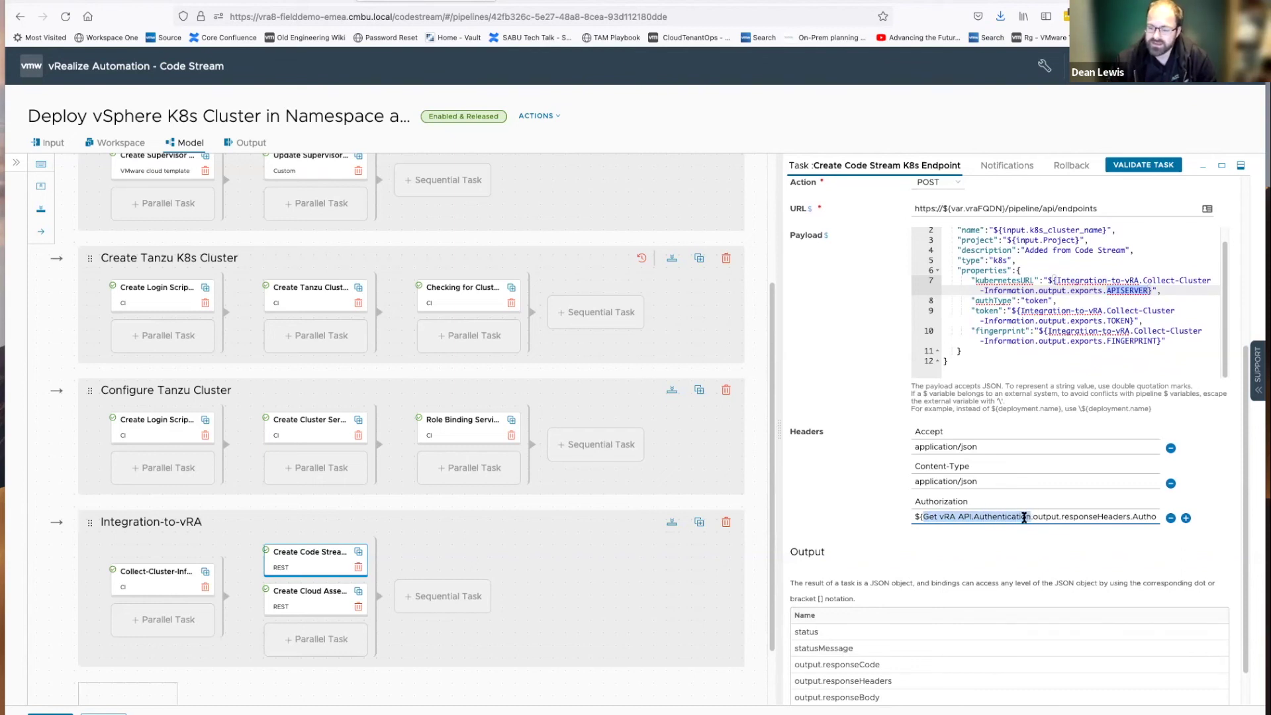
scroll(562, 290, "up", 3)
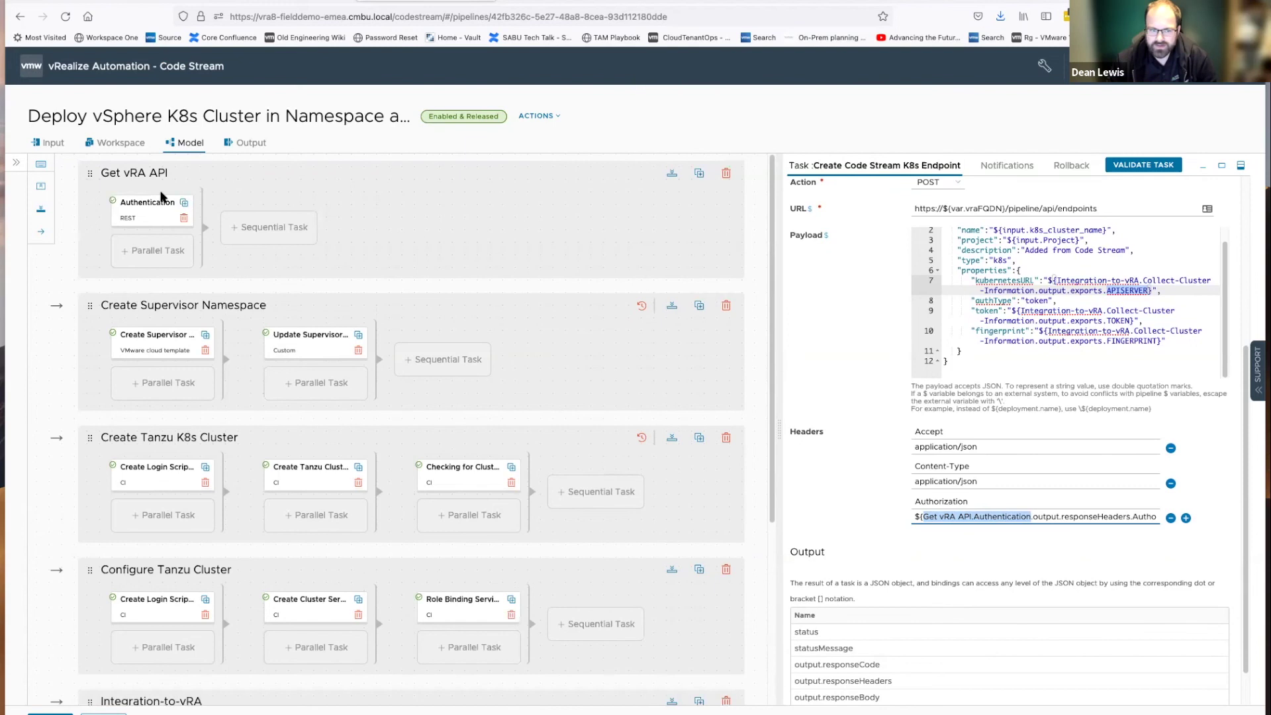
left_click(1042, 518)
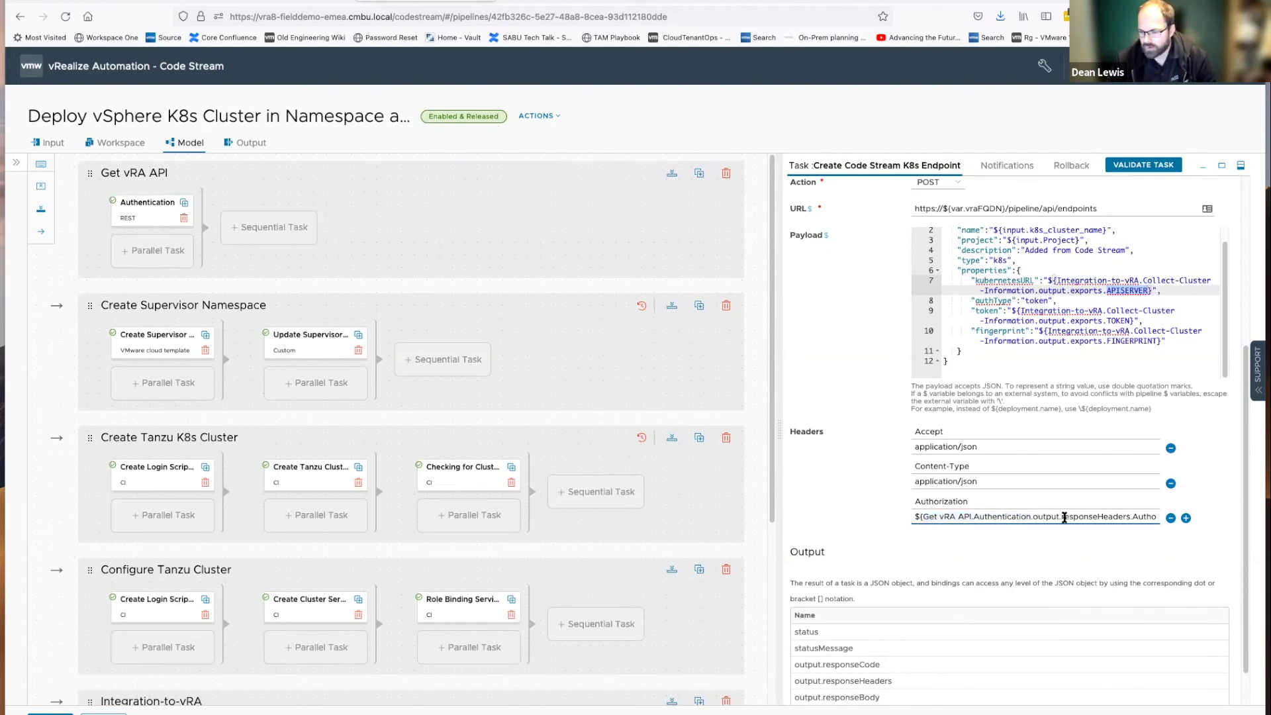
left_click_drag(1062, 516, 1131, 519)
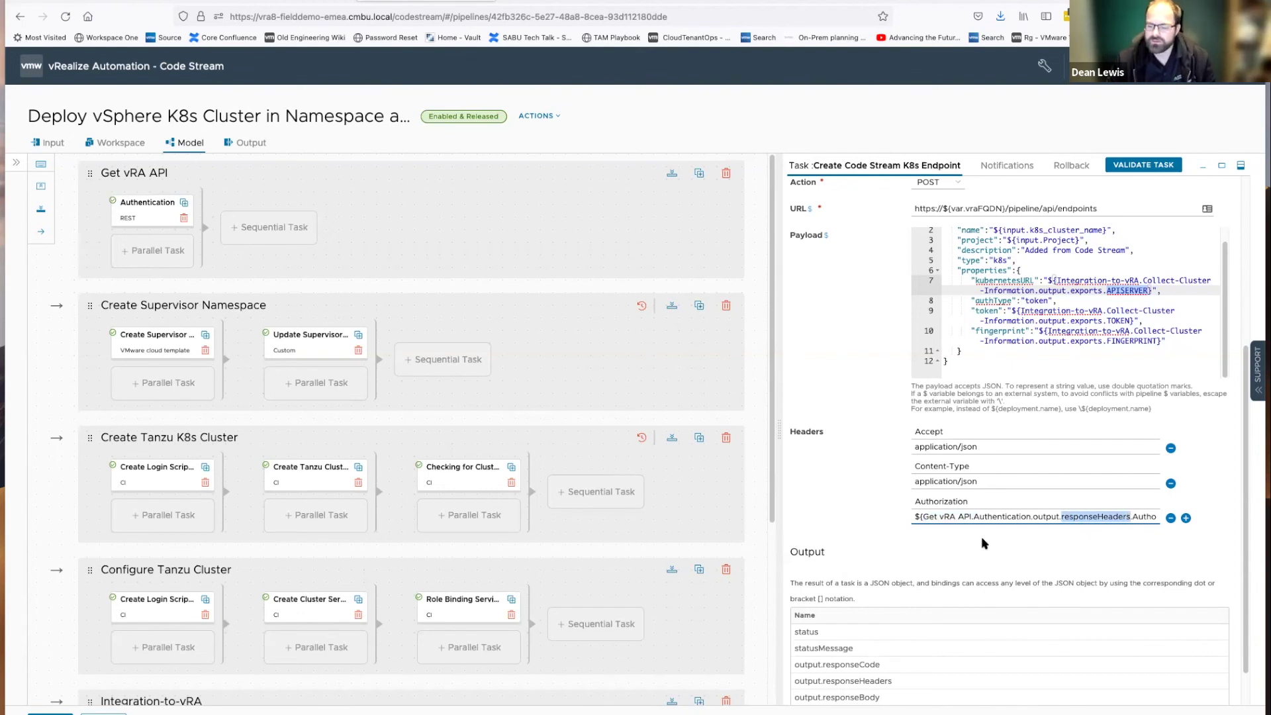
scroll(983, 543, "down", 3)
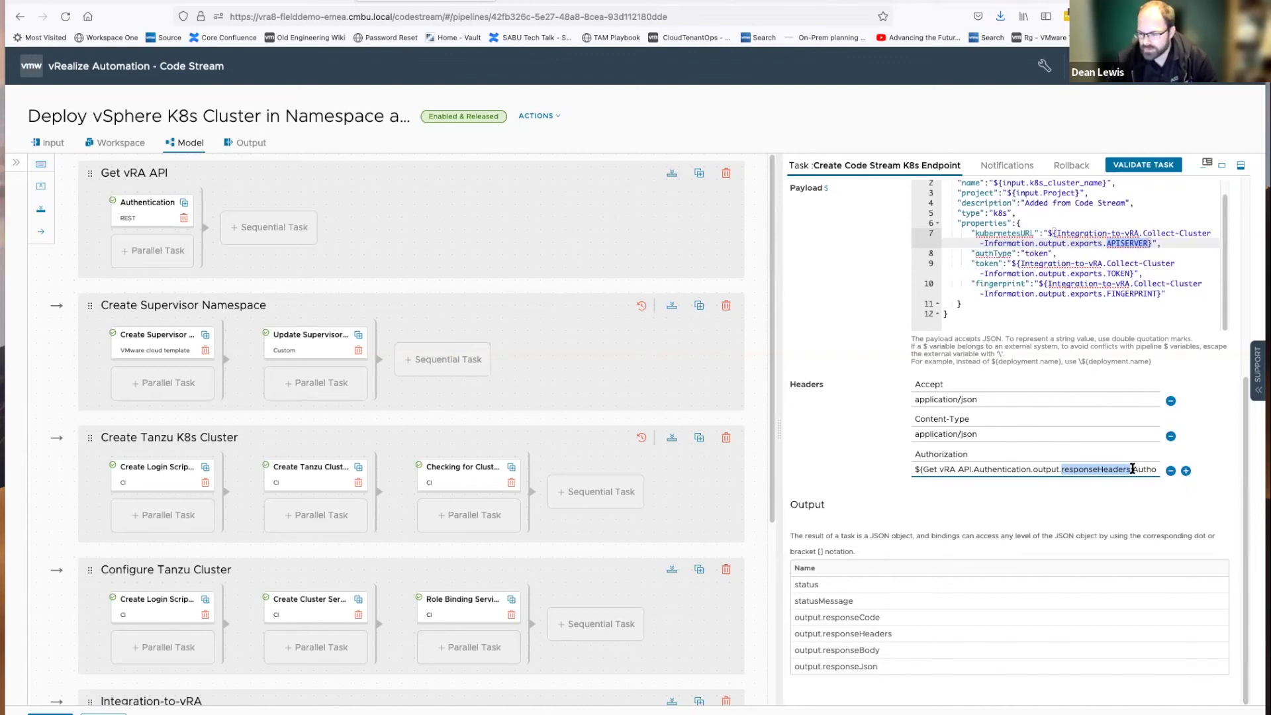
left_click_drag(1134, 469, 1162, 469)
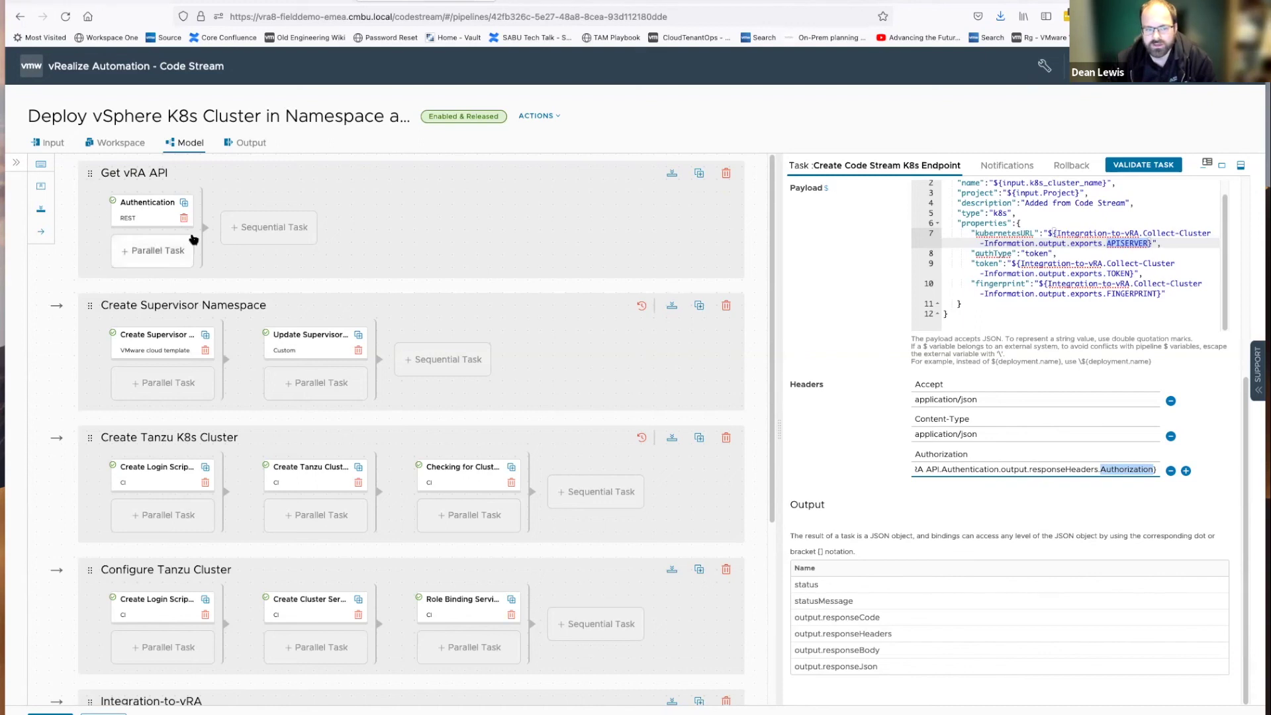
left_click_drag(1101, 470, 1148, 470)
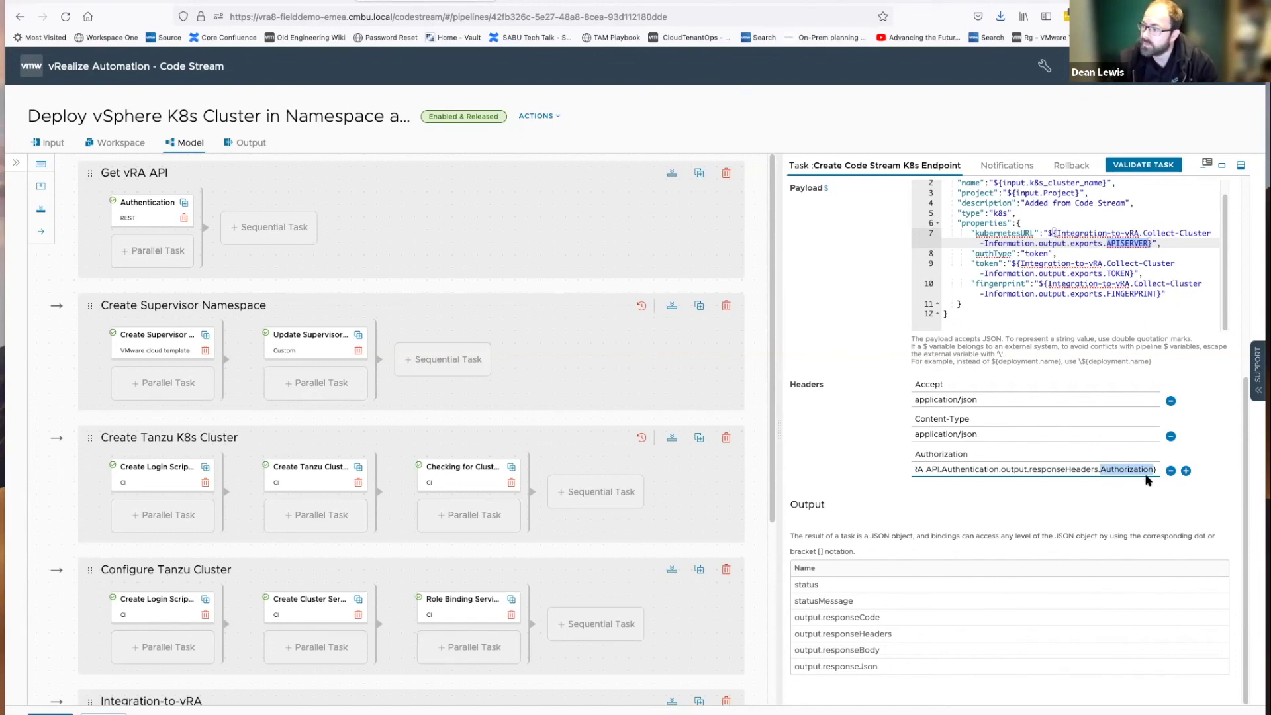
Run the Deploy vSphere K8s Cluster pipeline with k8s_cluster_name and super_ns both set to code-live, and view the started execution
key("alt+Left")
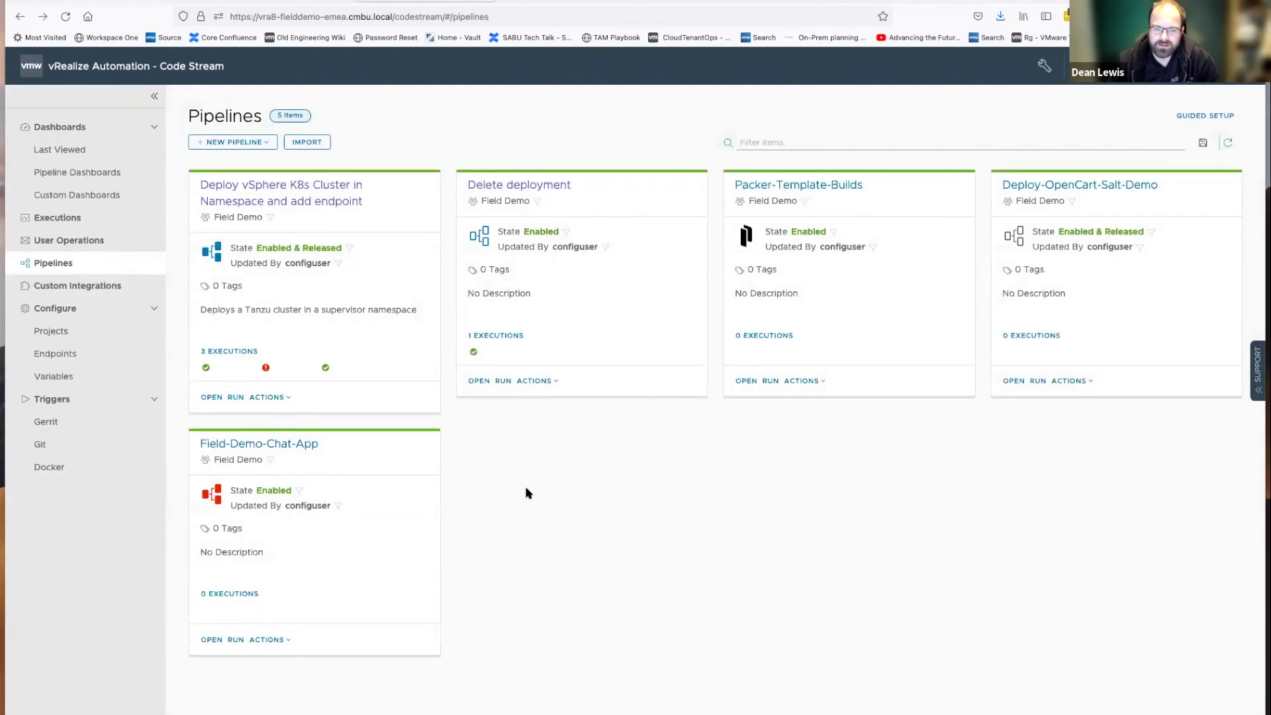
left_click(236, 397)
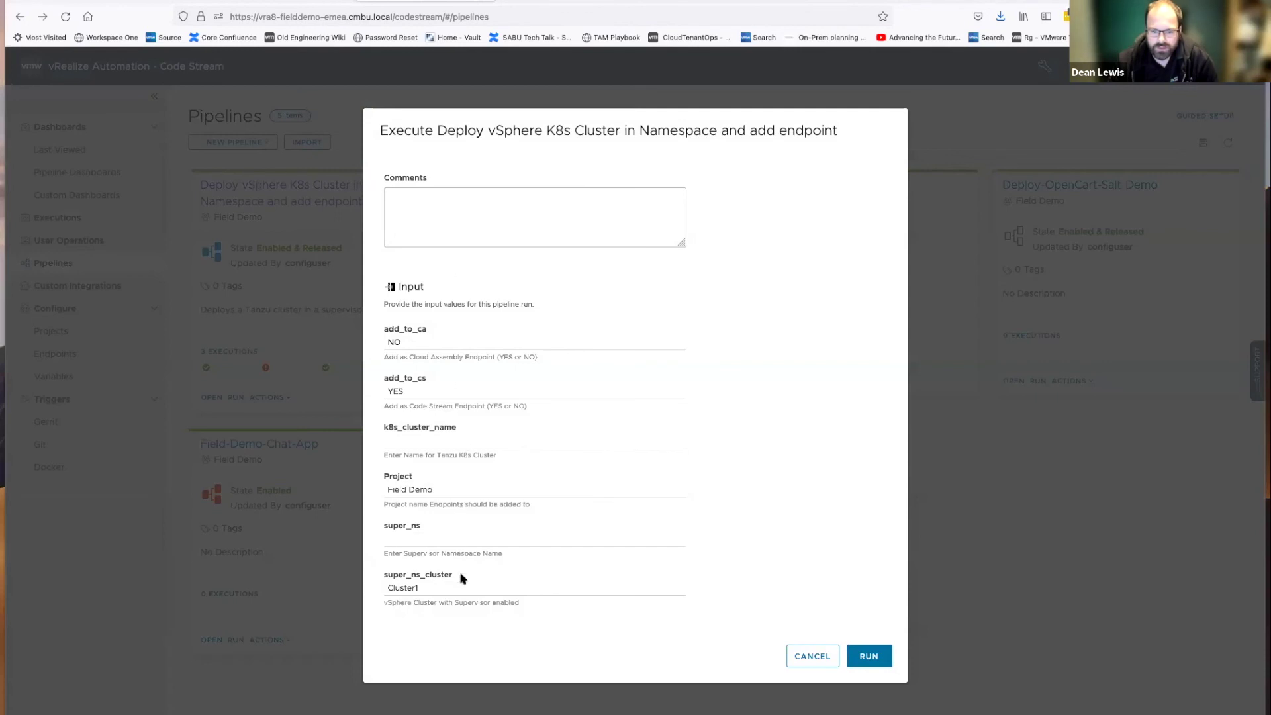
left_click(437, 440)
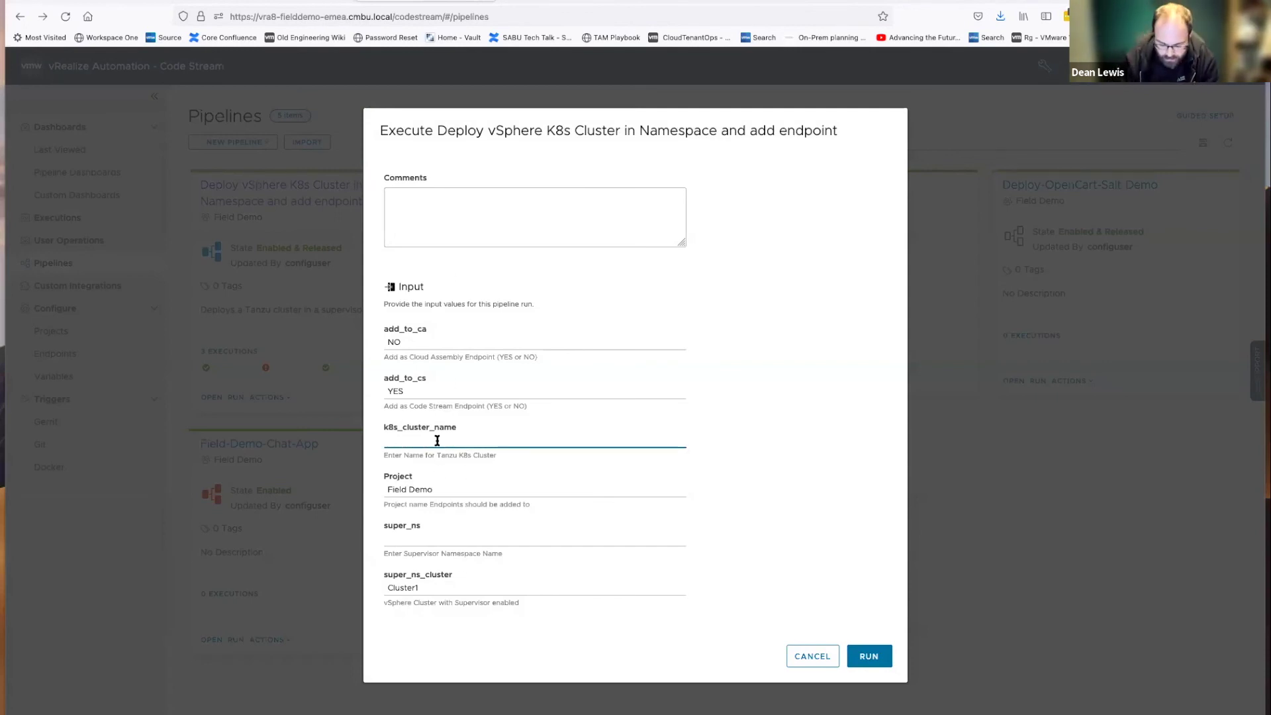
type("code-live")
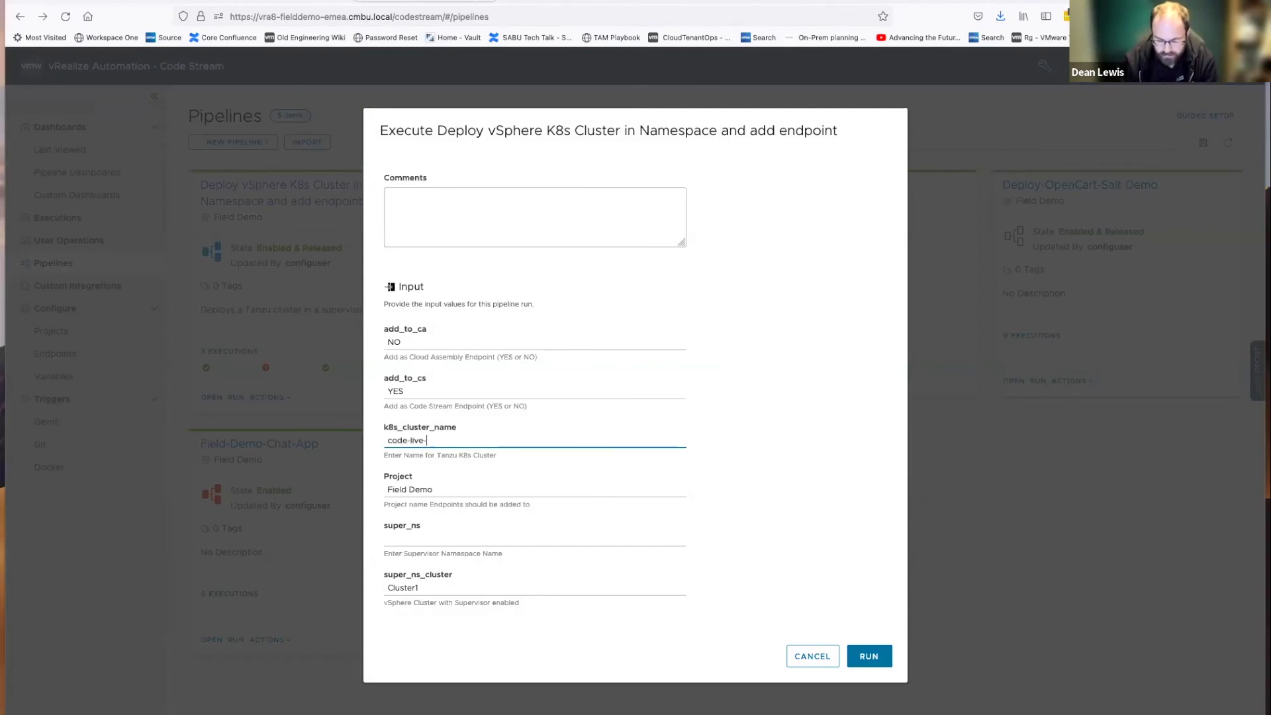
left_click(430, 544)
type("coo")
type("e-live")
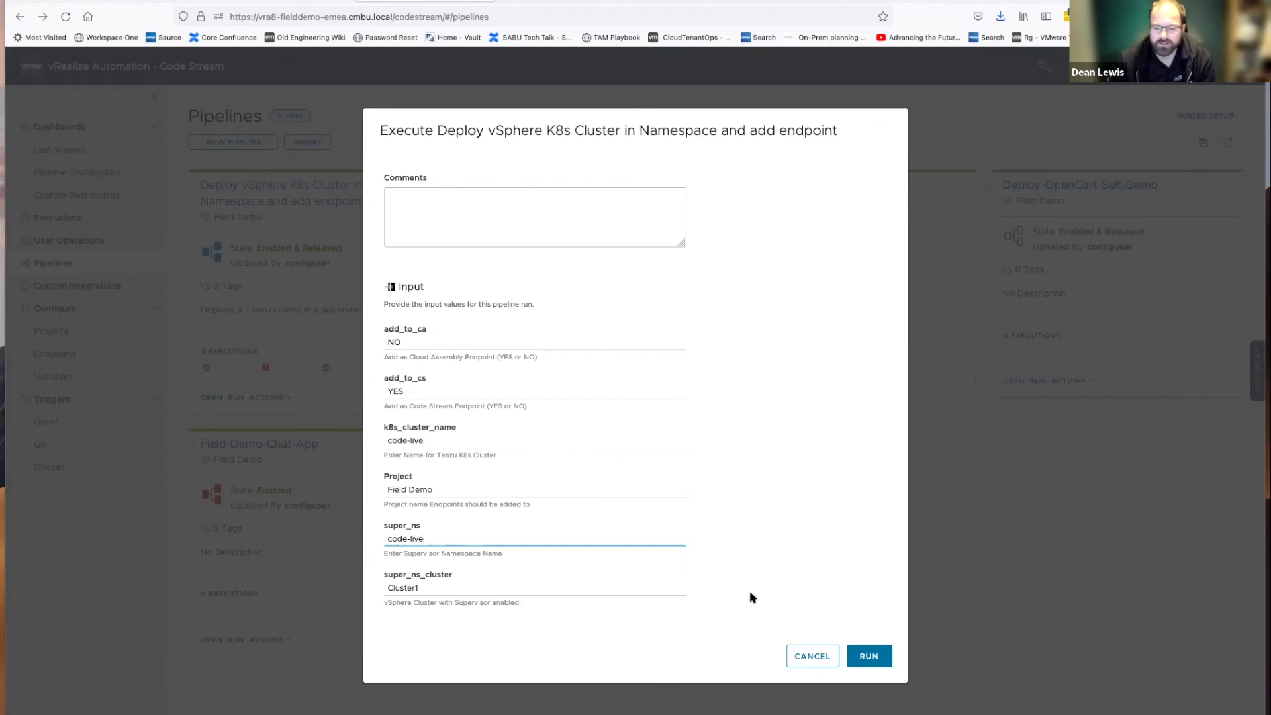
left_click(881, 658)
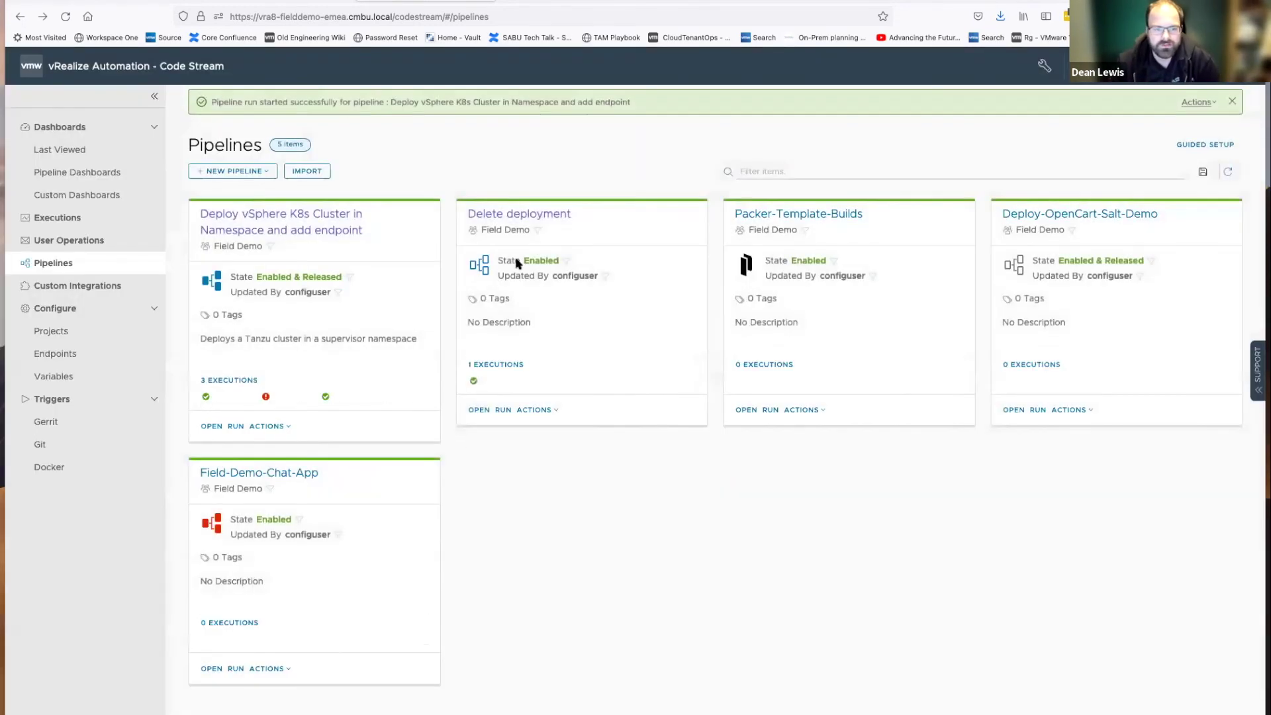
left_click(1196, 102)
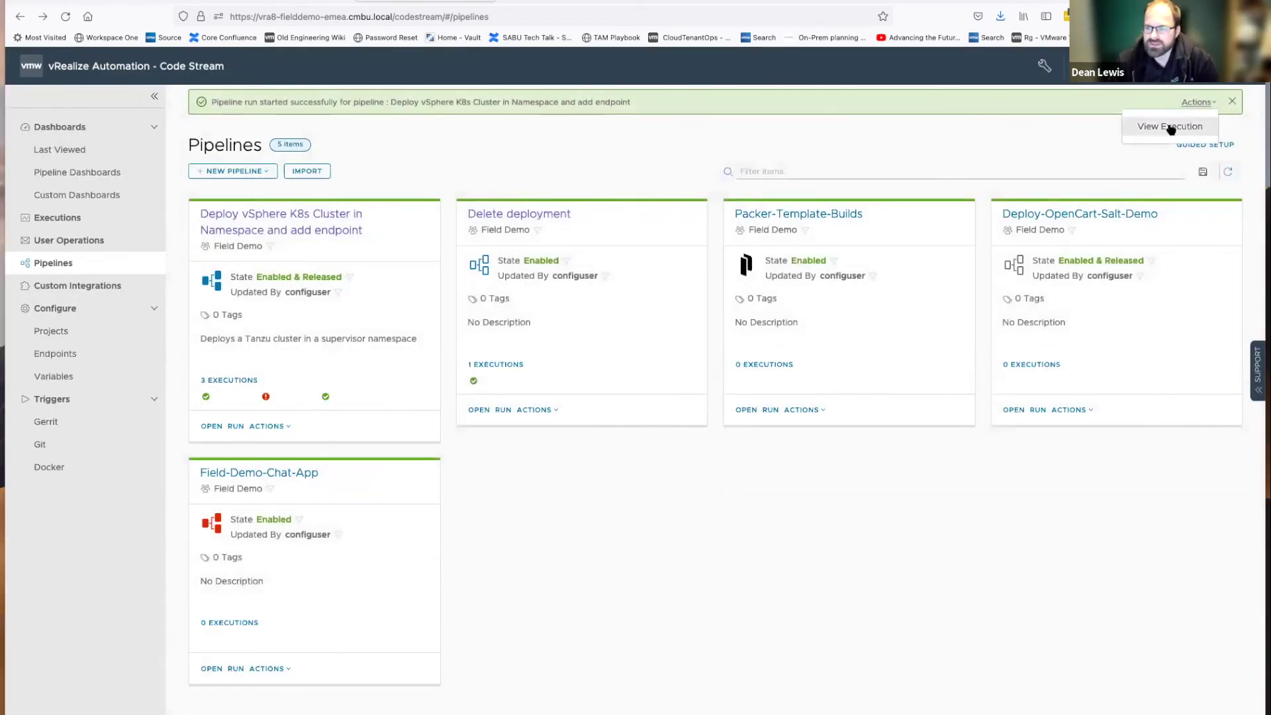
left_click(1171, 127)
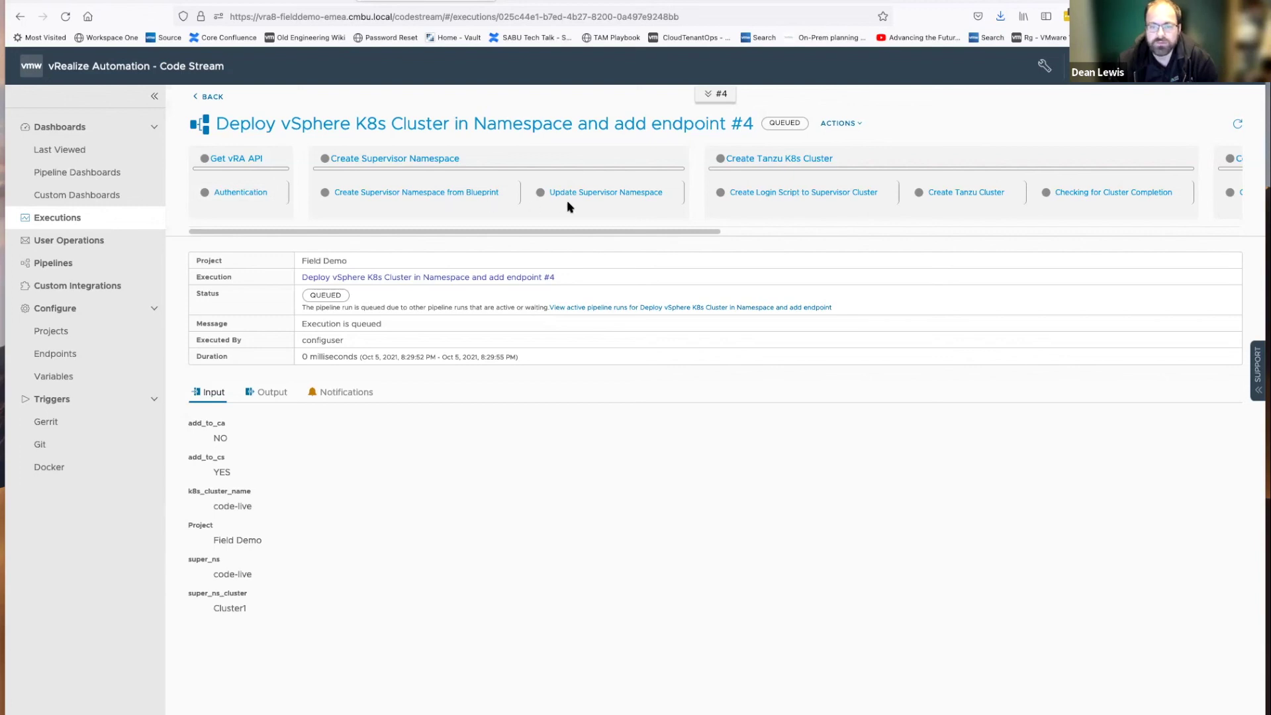
Open execution #3 of the Deploy vSphere K8s Cluster pipeline and highlight its duration
left_click(118, 226)
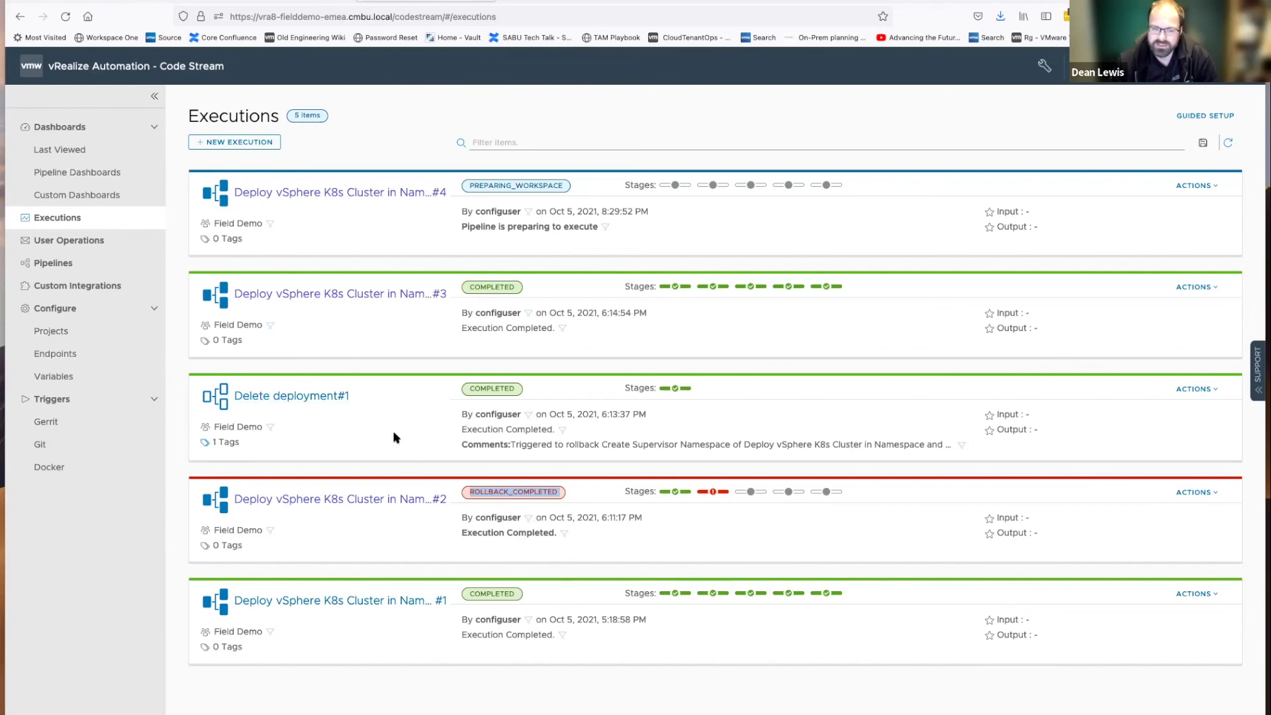
left_click(358, 295)
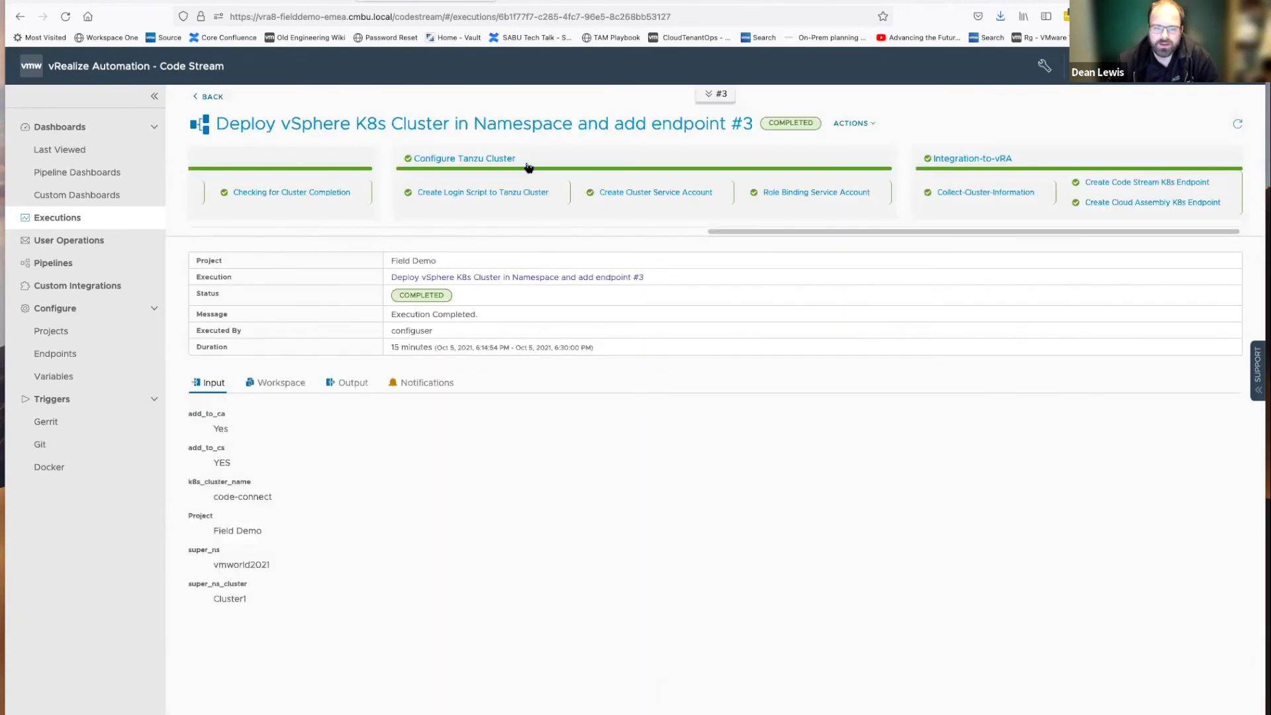
left_click_drag(431, 345, 596, 348)
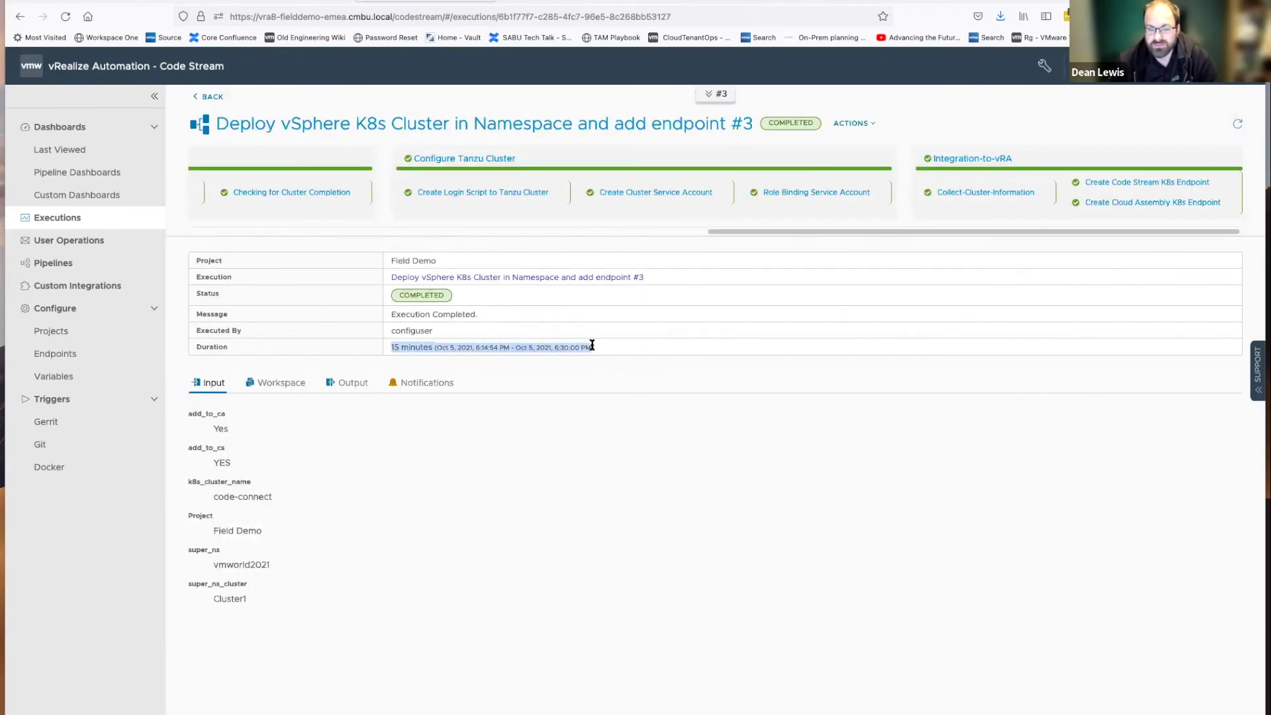
Examine the Authentication task's results in execution #3, including the output headers and the request payload
left_click(389, 232)
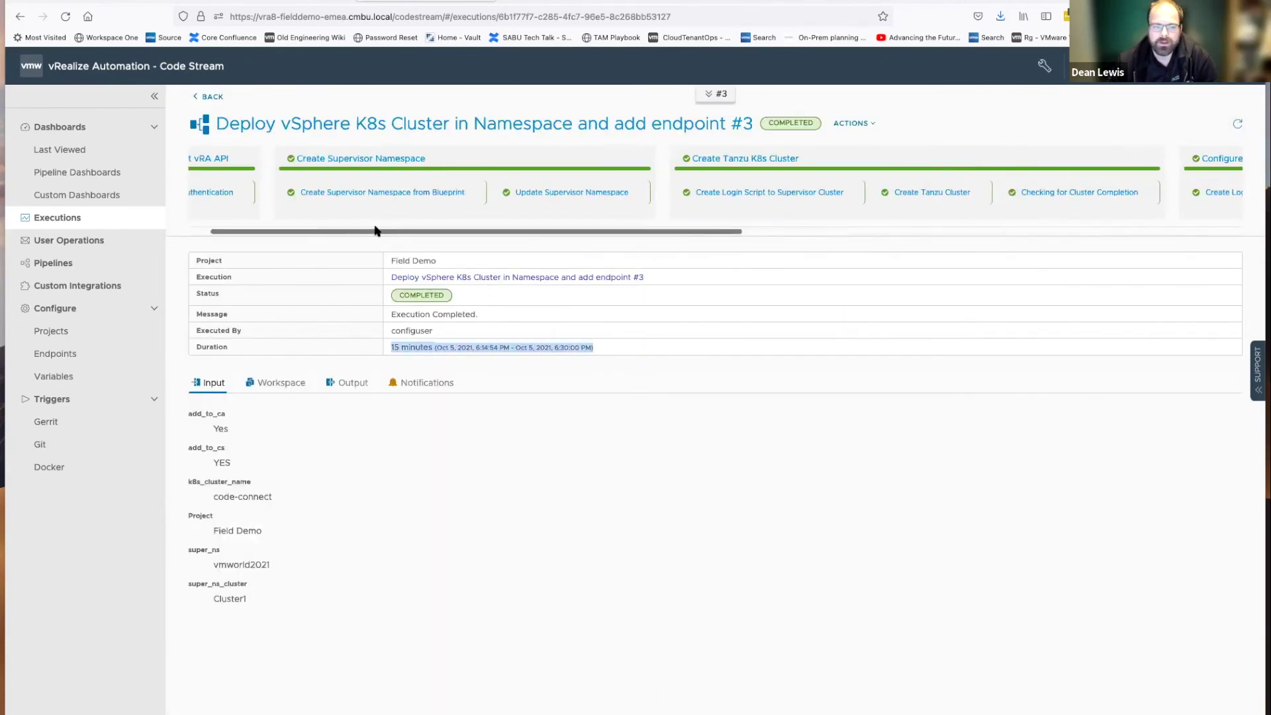
left_click(242, 195)
scroll(397, 462, "down", 5)
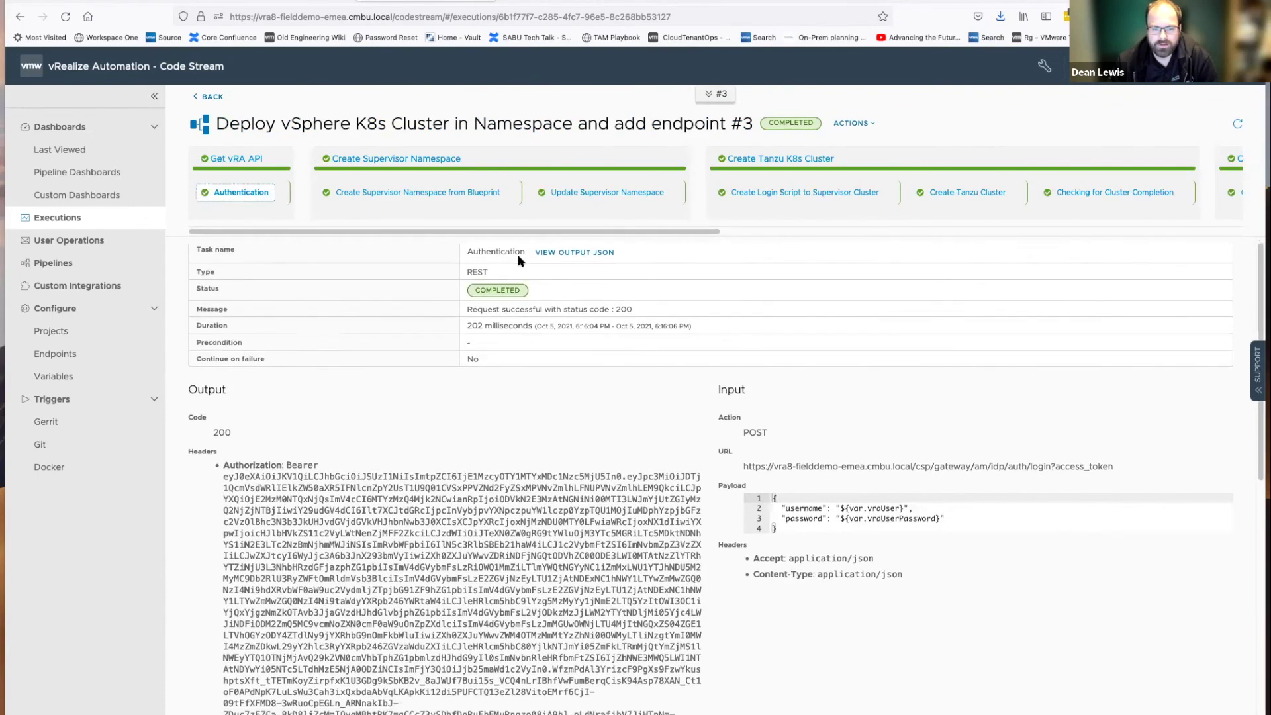
scroll(372, 516, "down", 8)
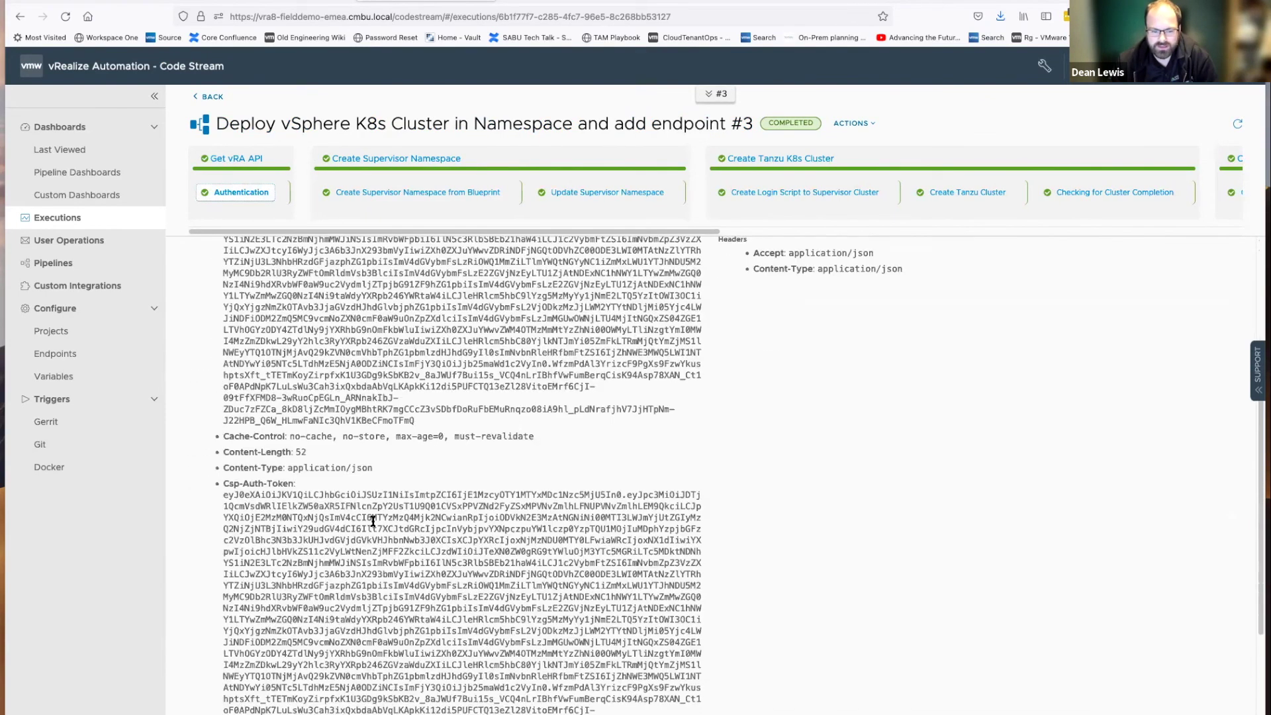
scroll(547, 391, "up", 6)
scroll(547, 390, "up", 7)
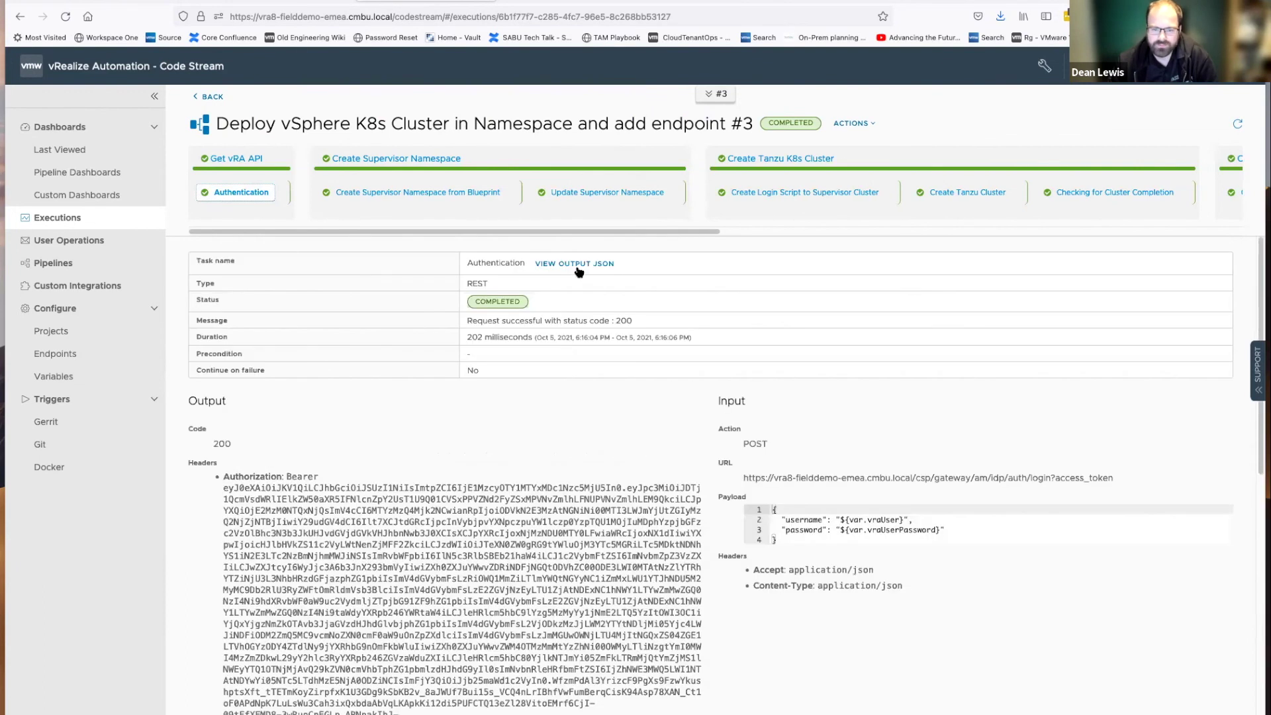
Open the Authentication task's output JSON and look up the key authorization with the path finder
left_click(579, 266)
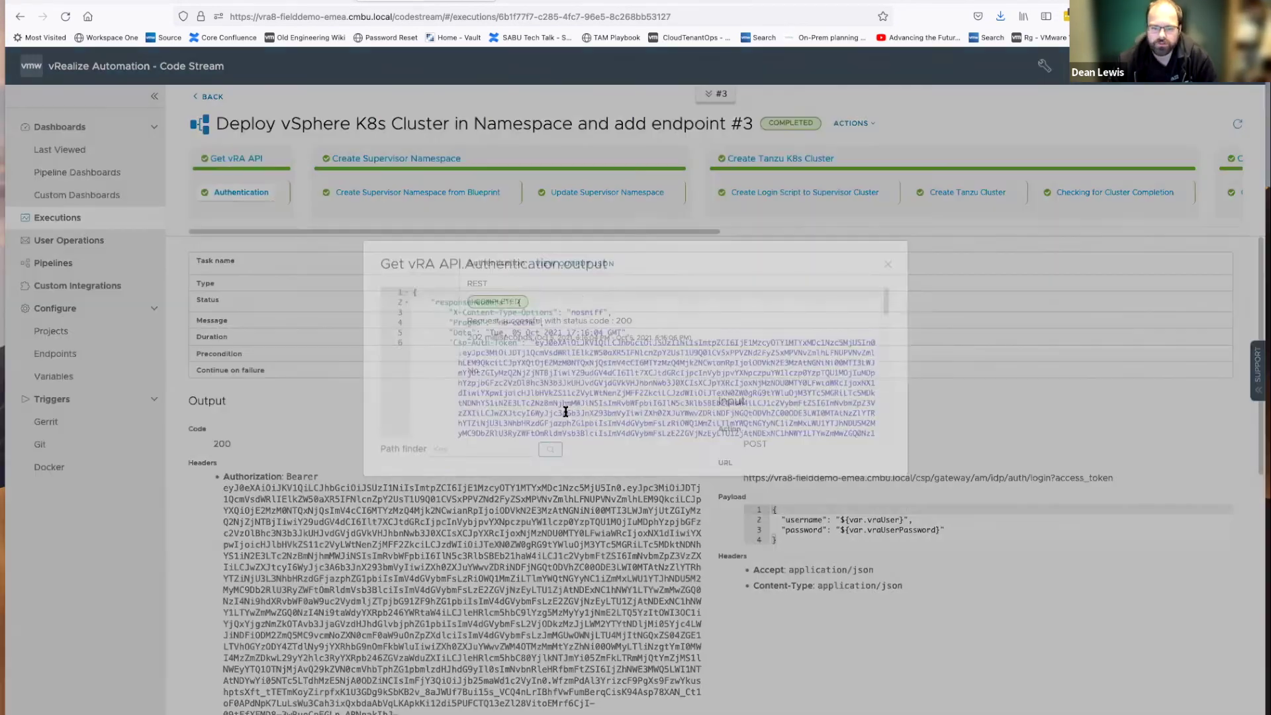
left_click(472, 486)
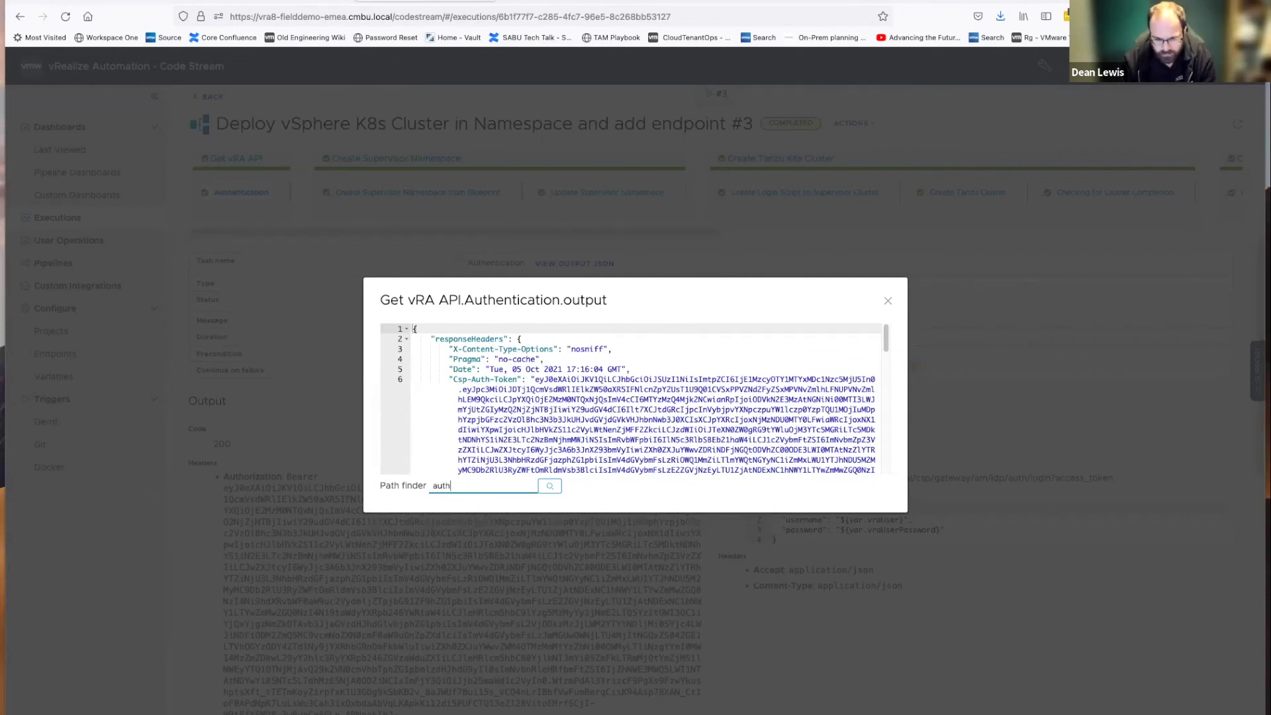
type("authorization")
key("Return")
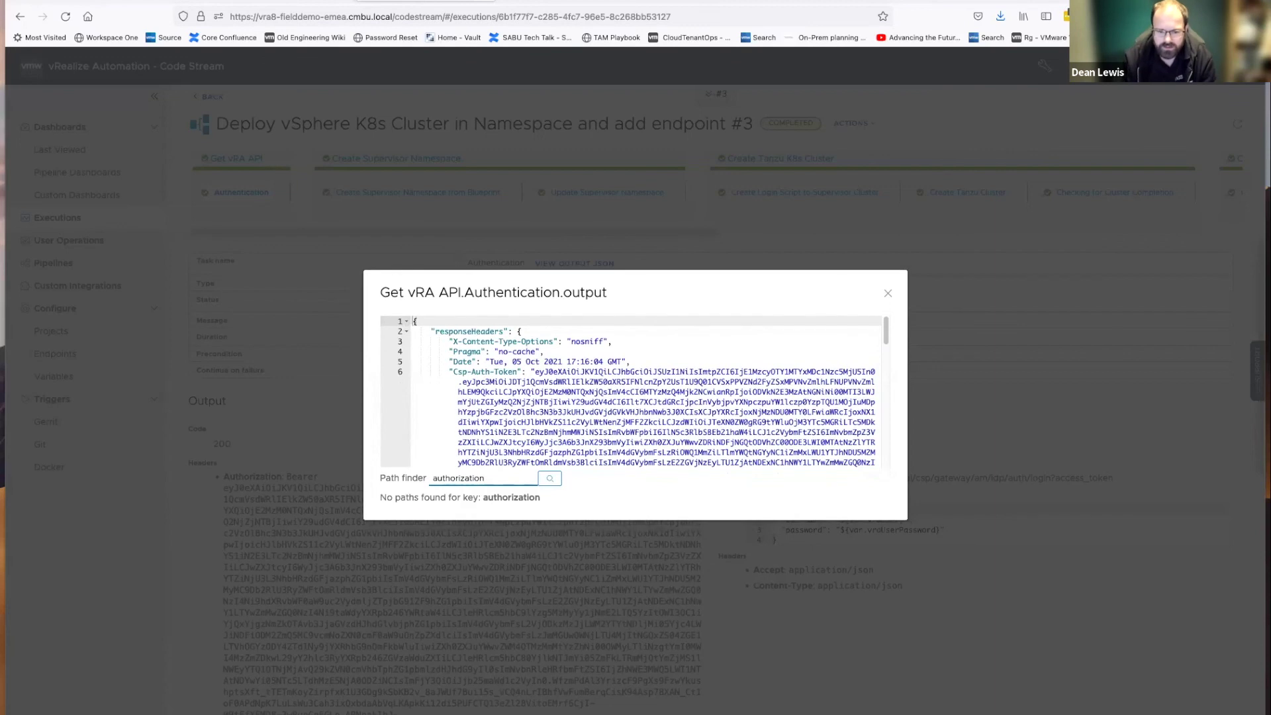
Try the path finder with the lowercase key date, and clear the search key
key("BackSpace")
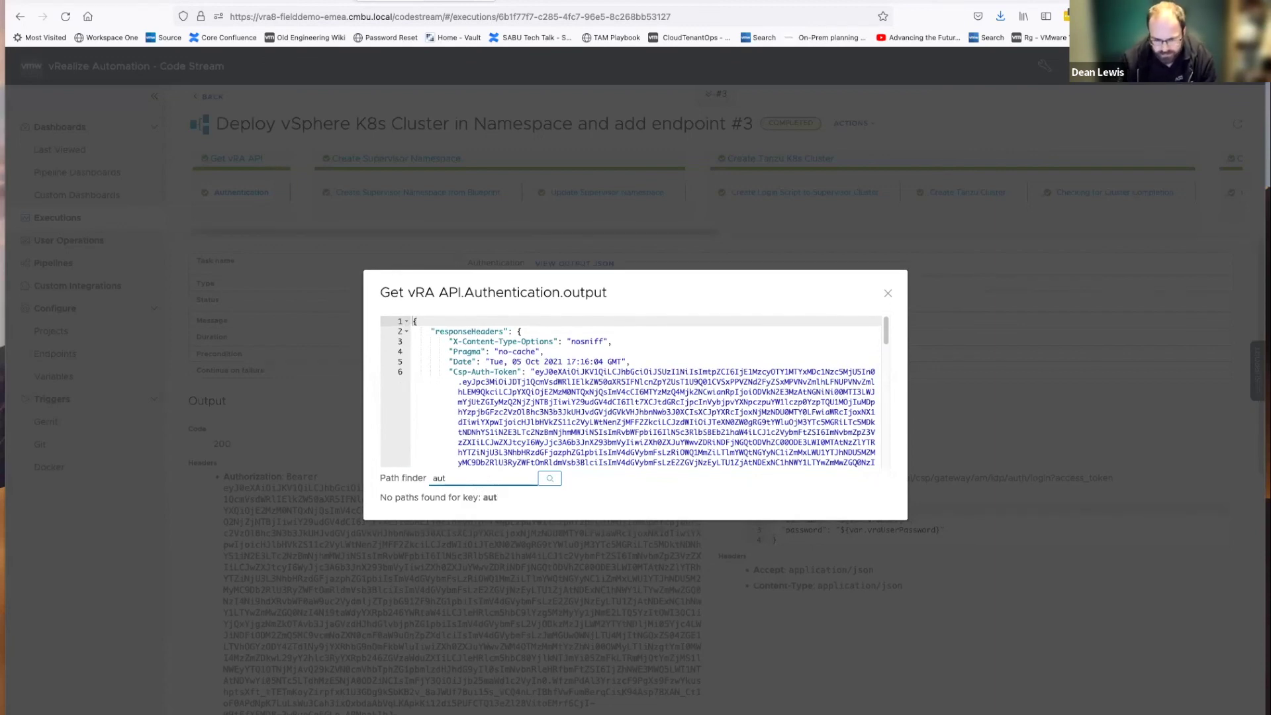
key("BackSpace")
key("BackSpace")
type("date")
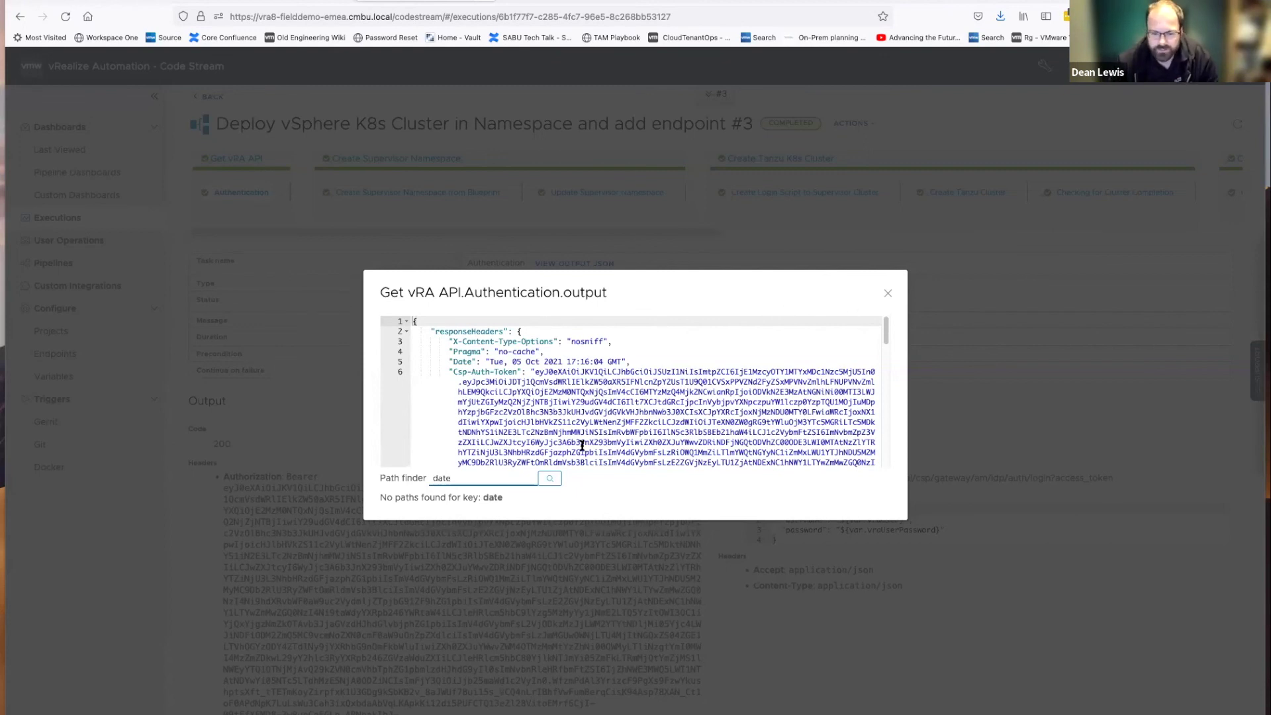
double_click(481, 473)
key("BackSpace")
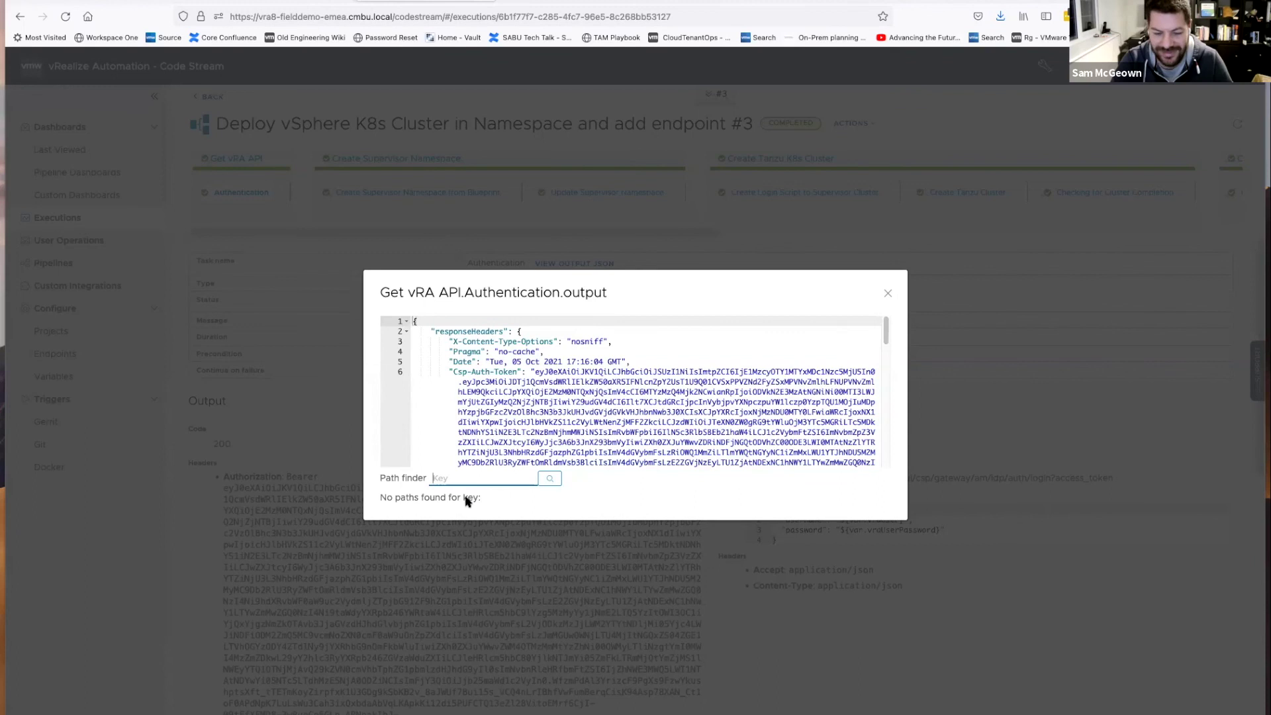
Look up the key Date with the path finder, highlight the resulting variable path, and close the output JSON
type("Date")
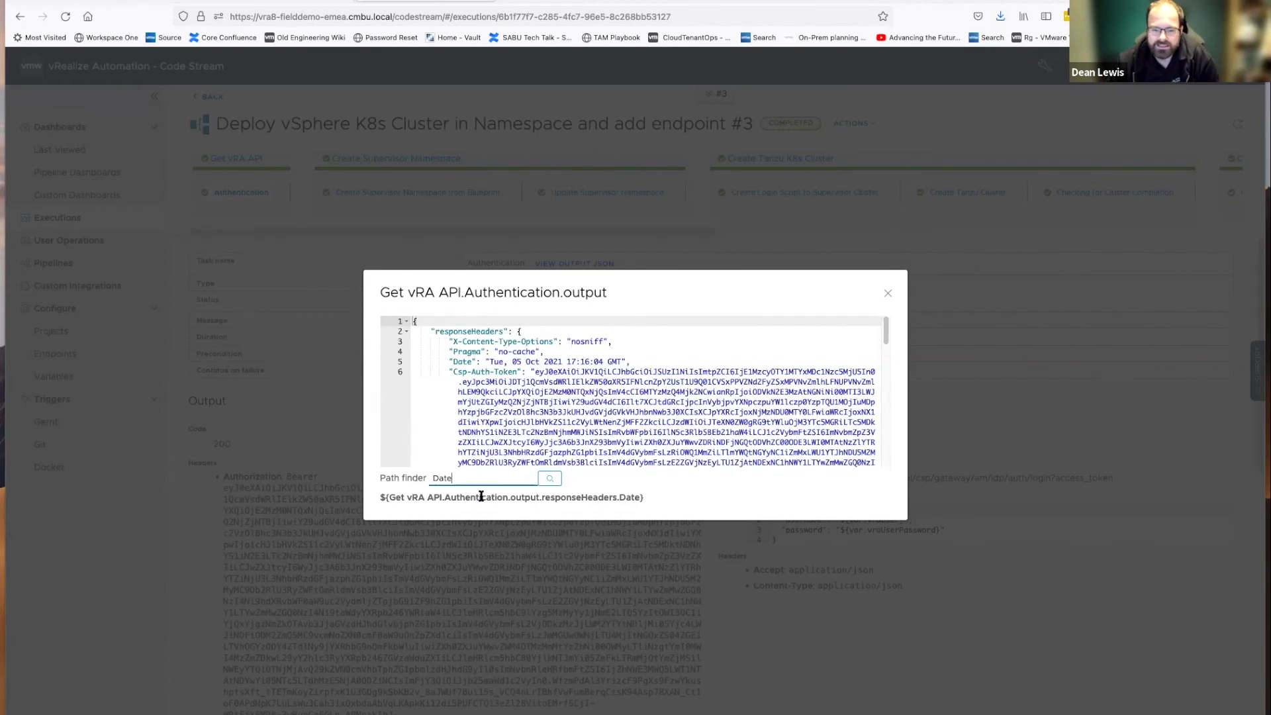
left_click_drag(380, 497, 662, 503)
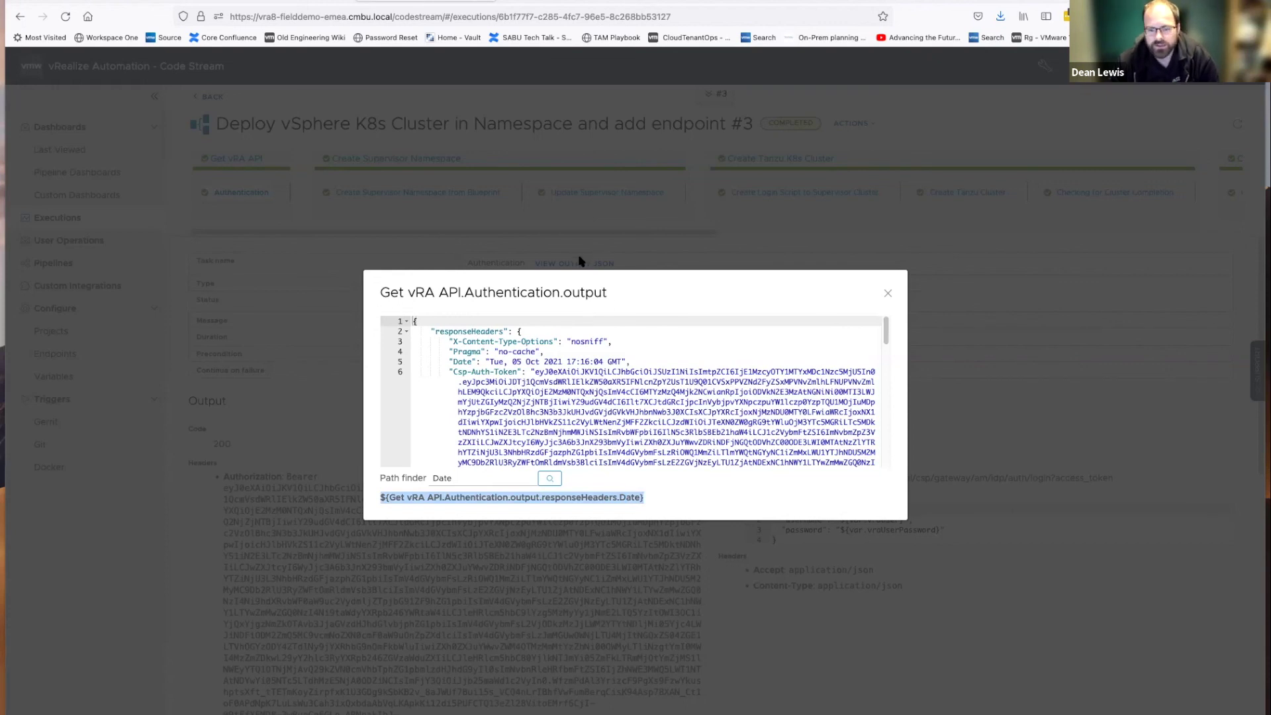
left_click_drag(467, 478, 426, 479)
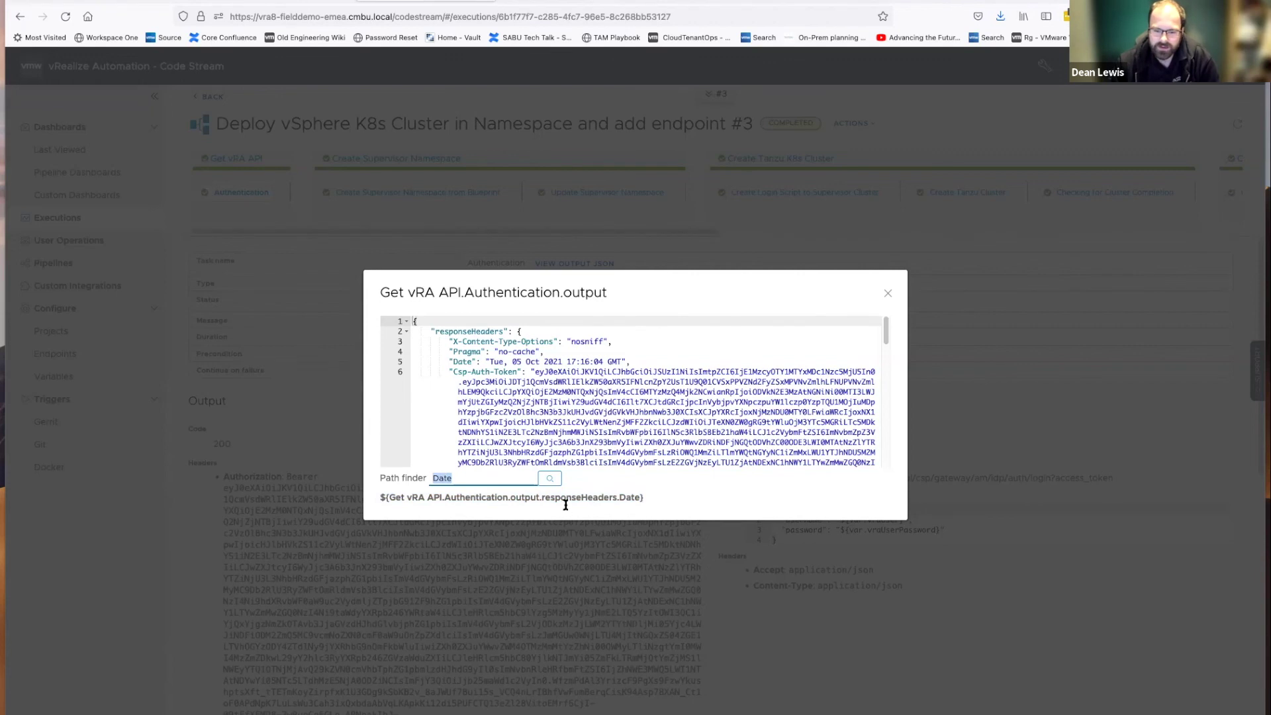
left_click_drag(379, 501, 652, 510)
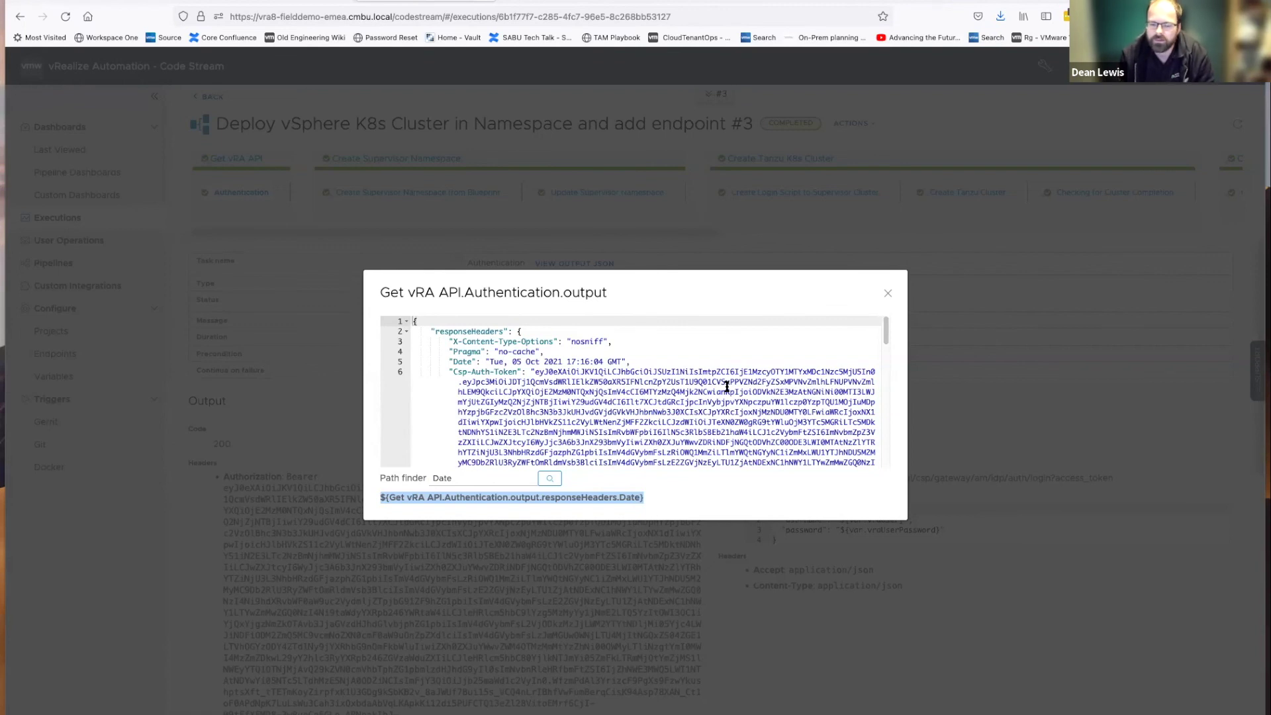
left_click(888, 294)
Examine the Create Supervisor Namespace from Blueprint task's output and highlight its deployment details JSON
left_click(455, 193)
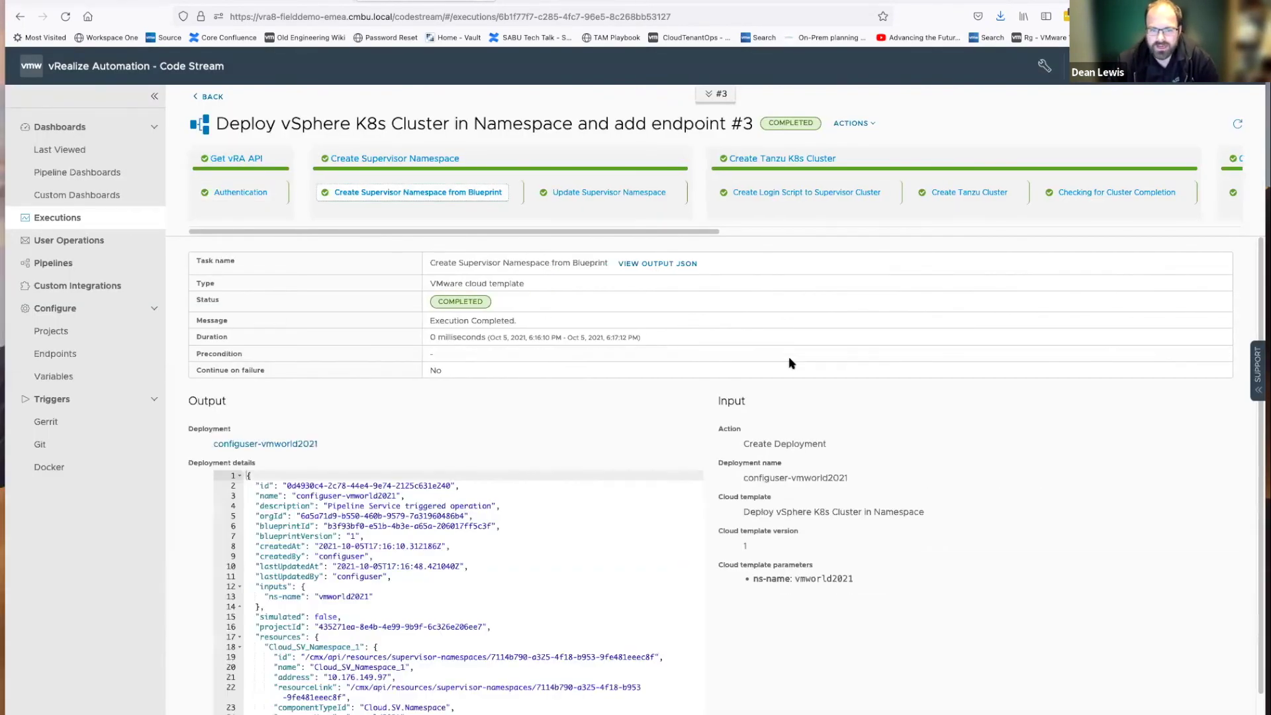
scroll(470, 462, "down", 1)
scroll(471, 461, "down", 1)
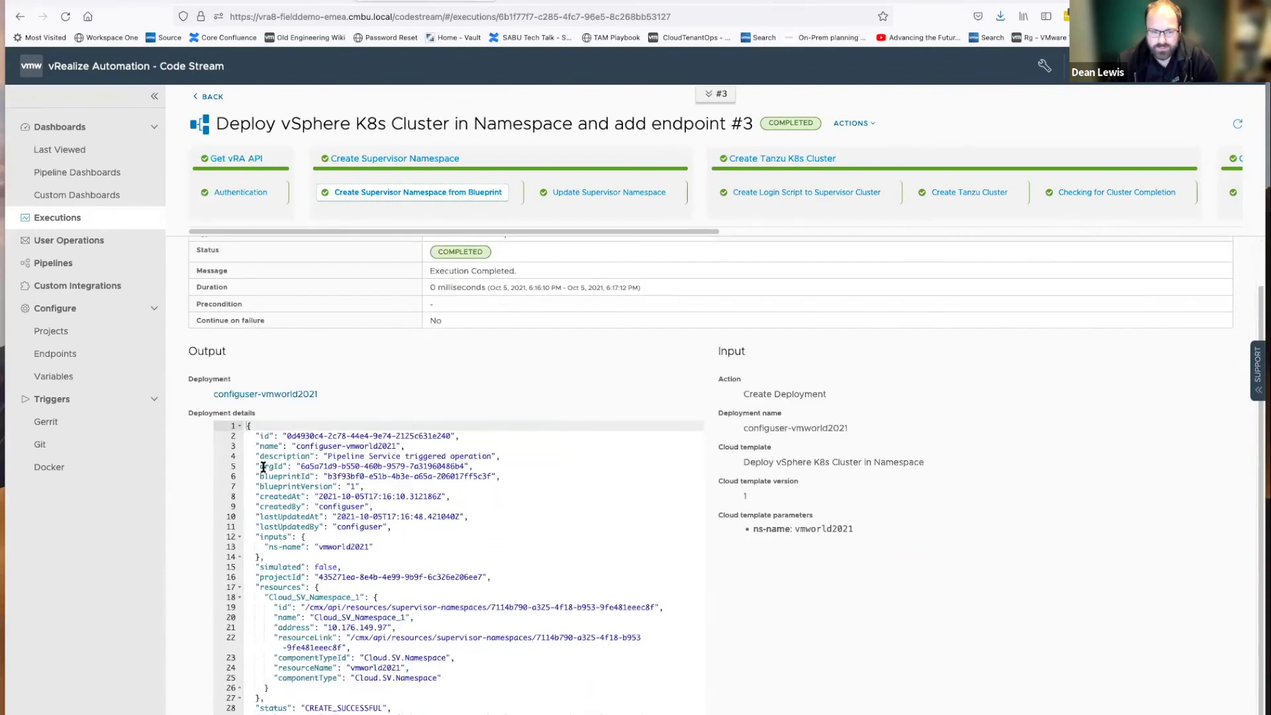
left_click_drag(249, 429, 669, 714)
Review the Update Supervisor Namespace task's logs and highlight the cluster-id and storage policy id lines
left_click(652, 195)
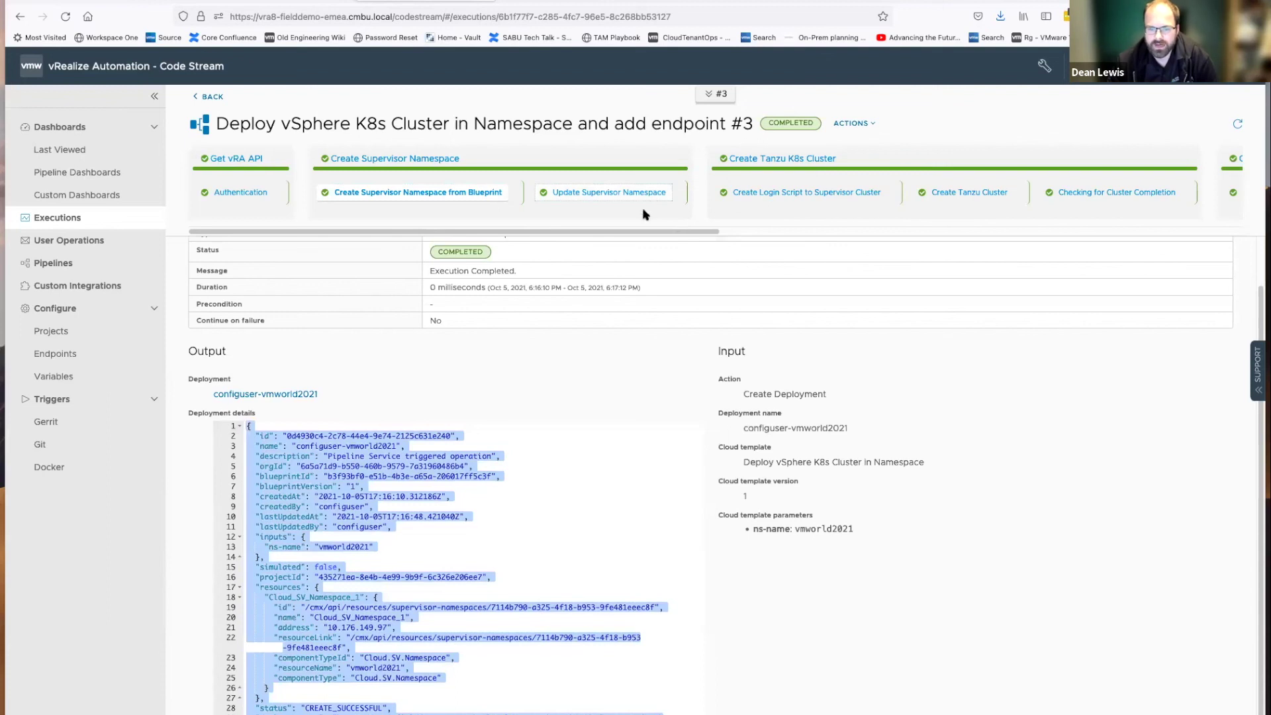
left_click_drag(243, 539, 501, 589)
left_click(271, 571)
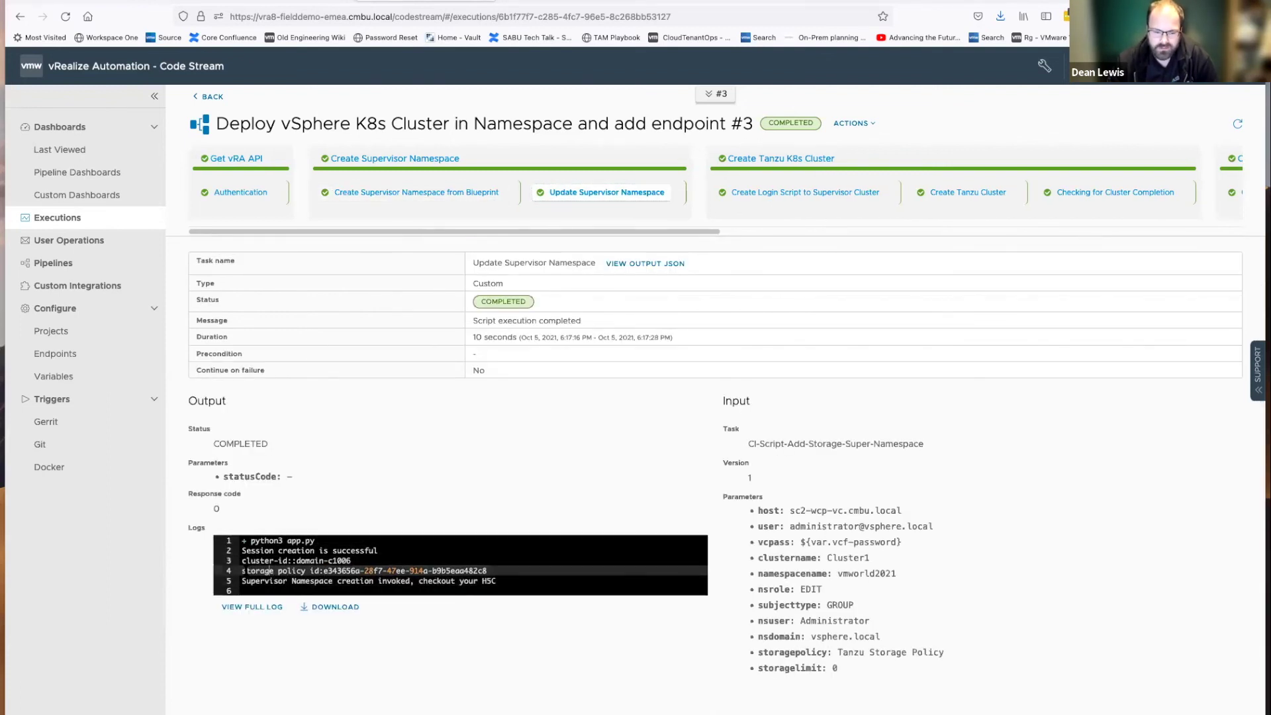
left_click_drag(243, 561, 507, 571)
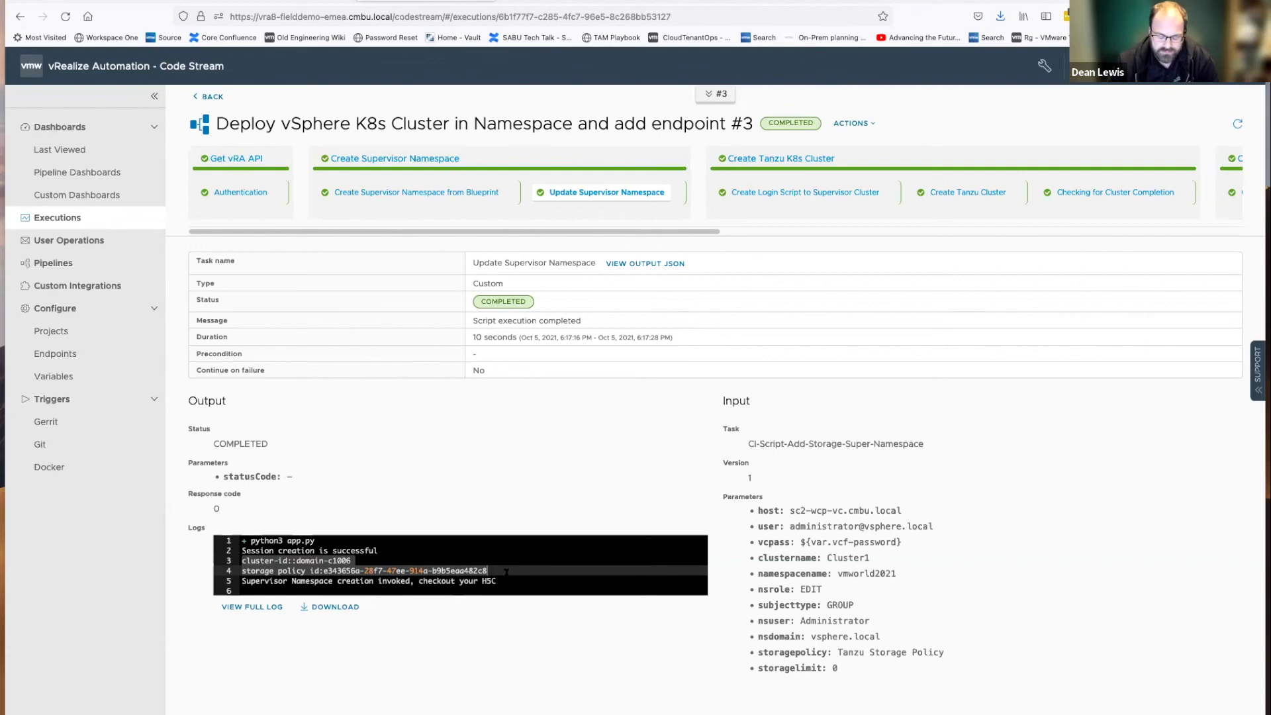
Examine the Create Login Script to Supervisor Cluster task's log through the plugin download, unzip and expect.sh commands
left_click(782, 198)
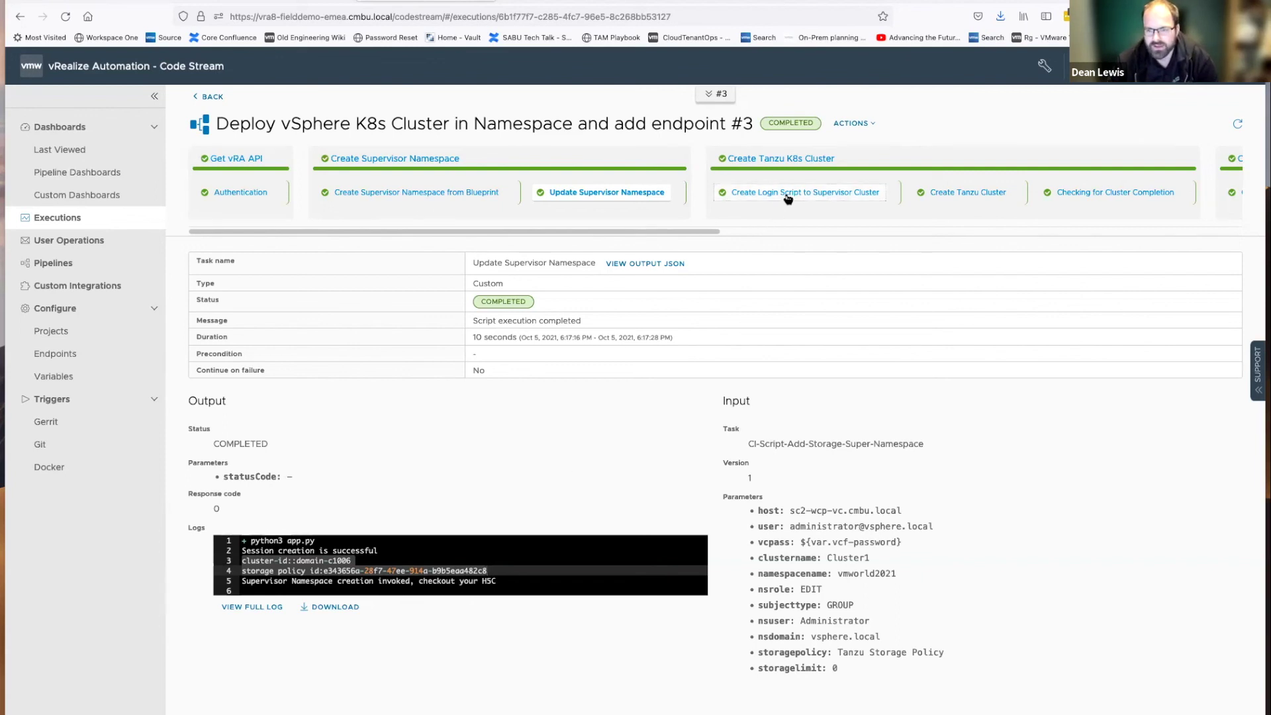
scroll(663, 453, "down", 15)
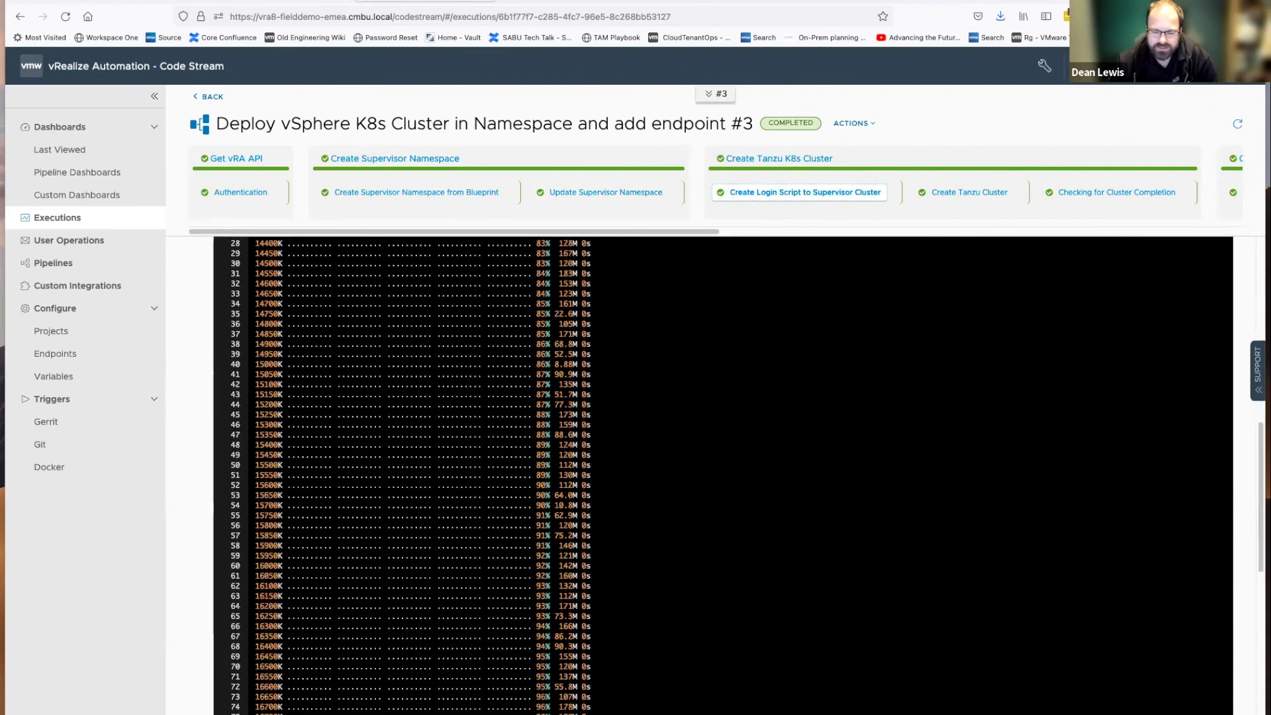
scroll(711, 476, "down", 1)
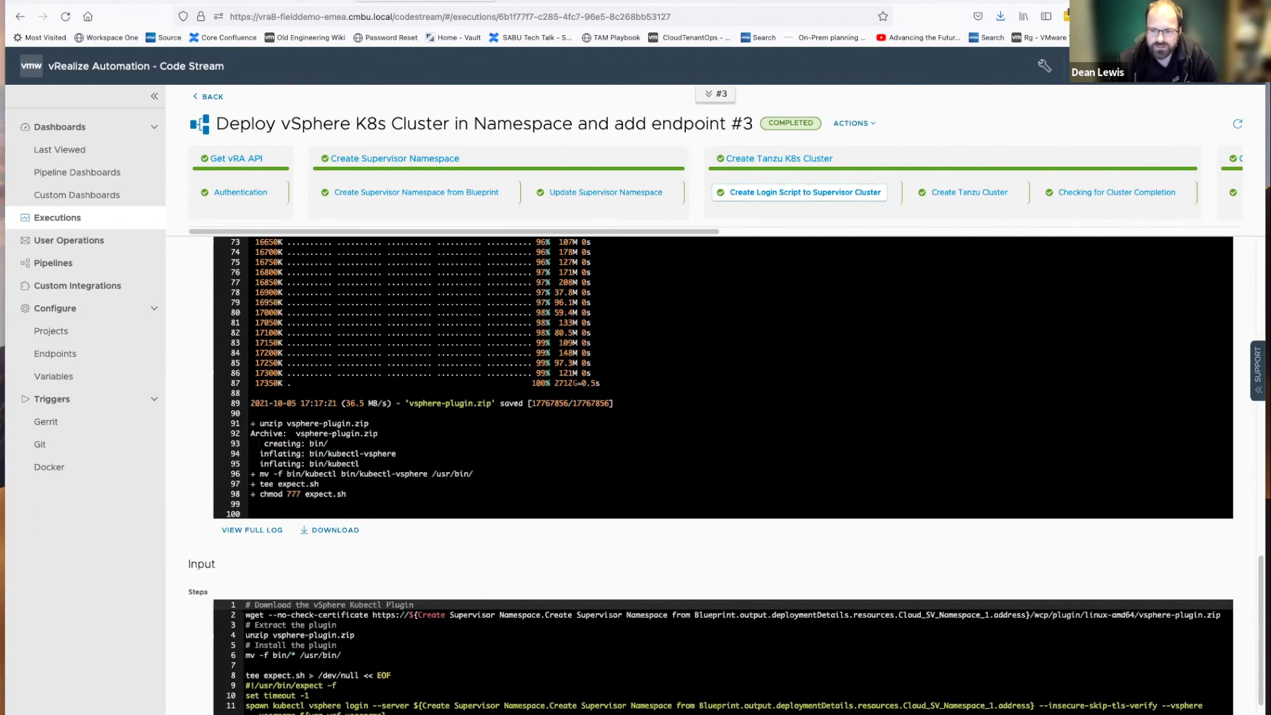
Examine the Create Tanzu Cluster task's log and input steps, and bring the Configure Tanzu Cluster stage into view
left_click(987, 195)
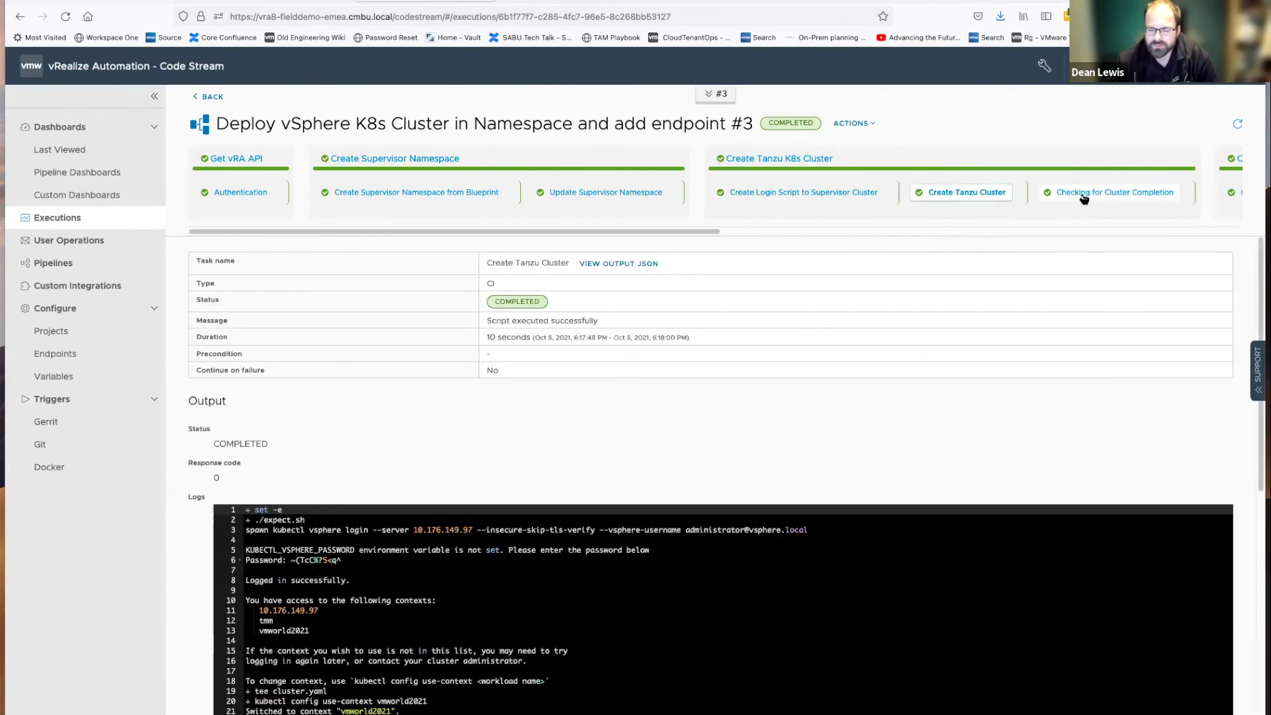
scroll(1007, 258, "down", 3)
scroll(1039, 225, "right", 5)
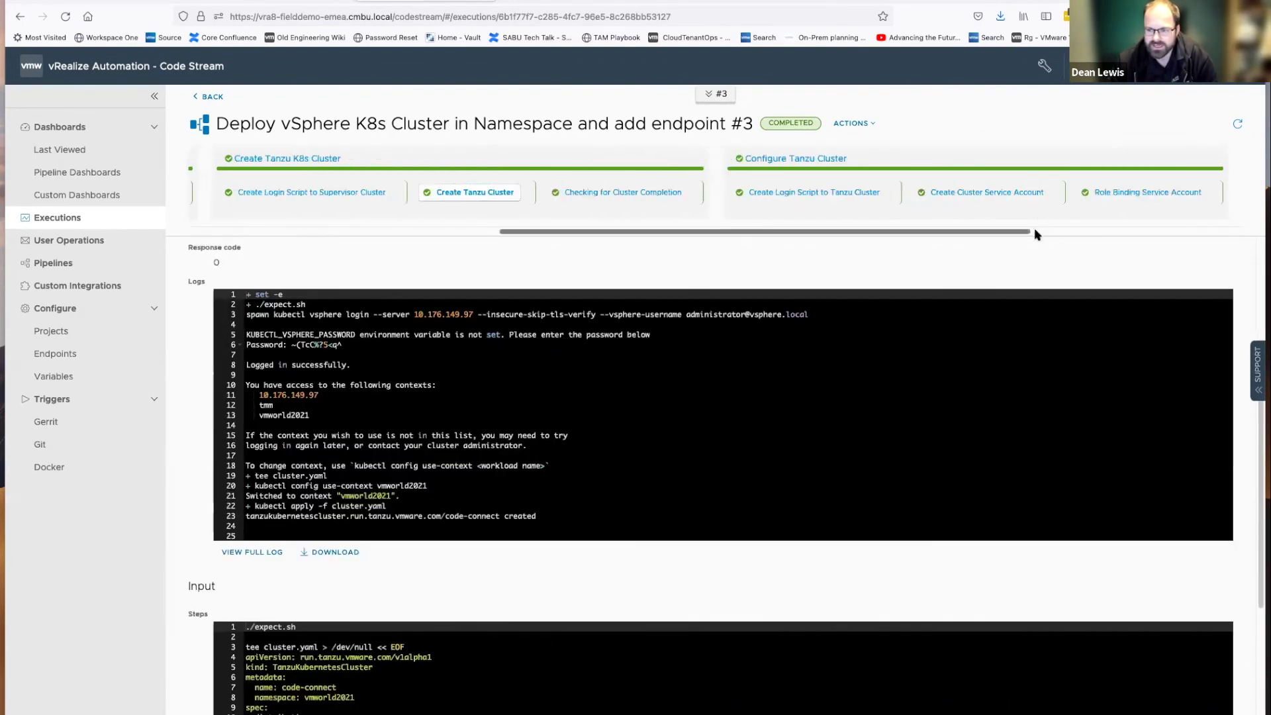
Examine the Create Code Stream K8s Endpoint task's response and request payload, and open the list of configured endpoints
scroll(1038, 232, "right", 5)
left_click(1118, 184)
scroll(232, 426, "down", 2)
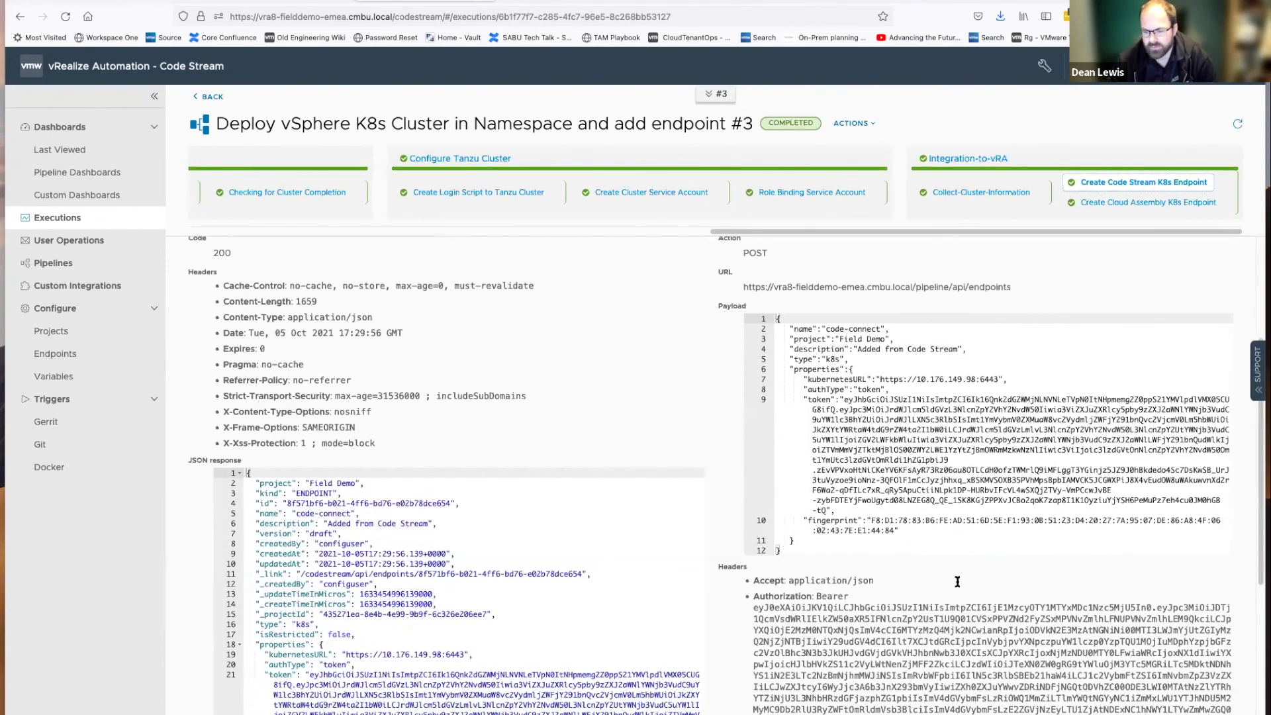
scroll(573, 606, "down", 3)
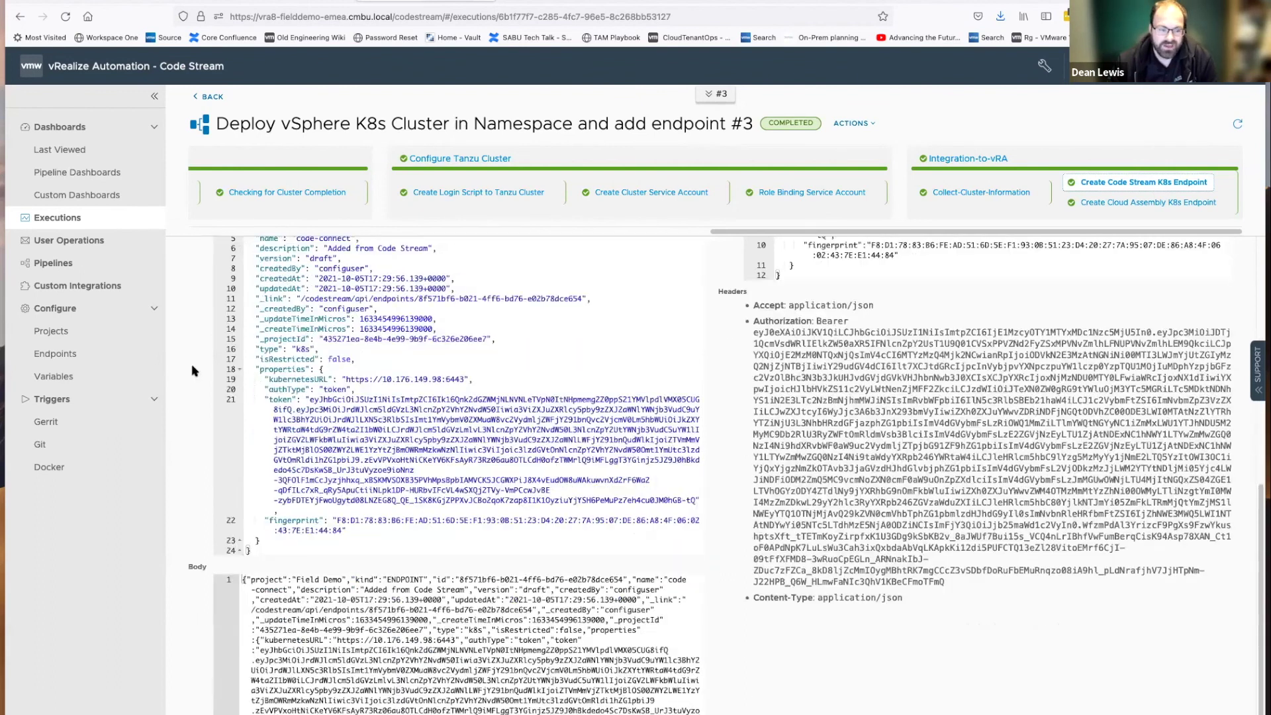
left_click(139, 351)
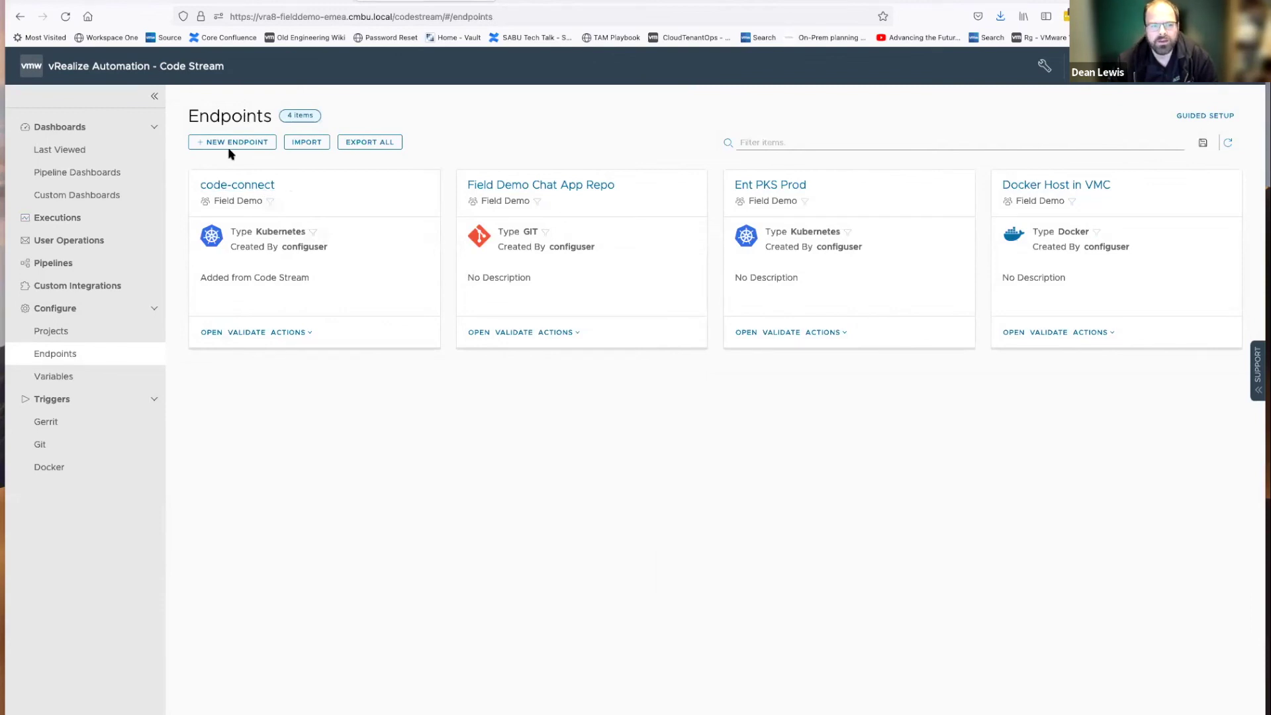
Switch to the vSphere Client, view the code-connect cluster, and inspect the code-live namespace's summary with refreshed data
key("ctrl+Tab")
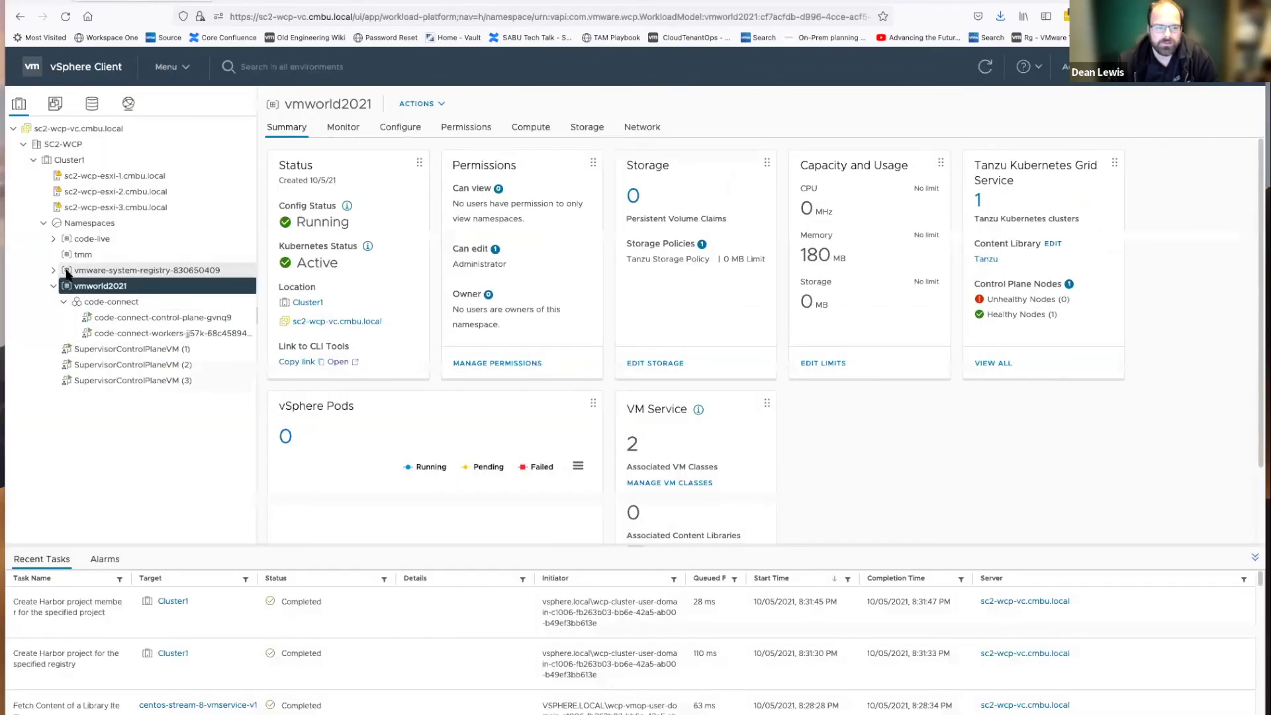
left_click(126, 306)
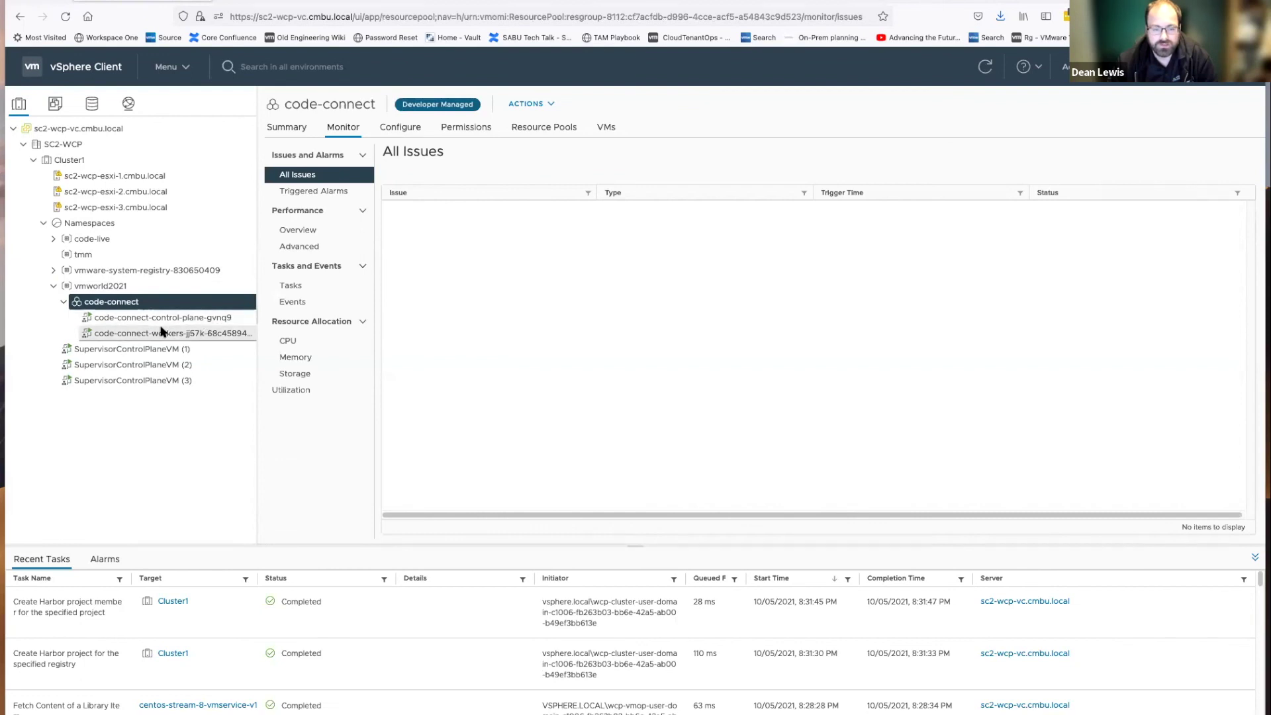
left_click(80, 254)
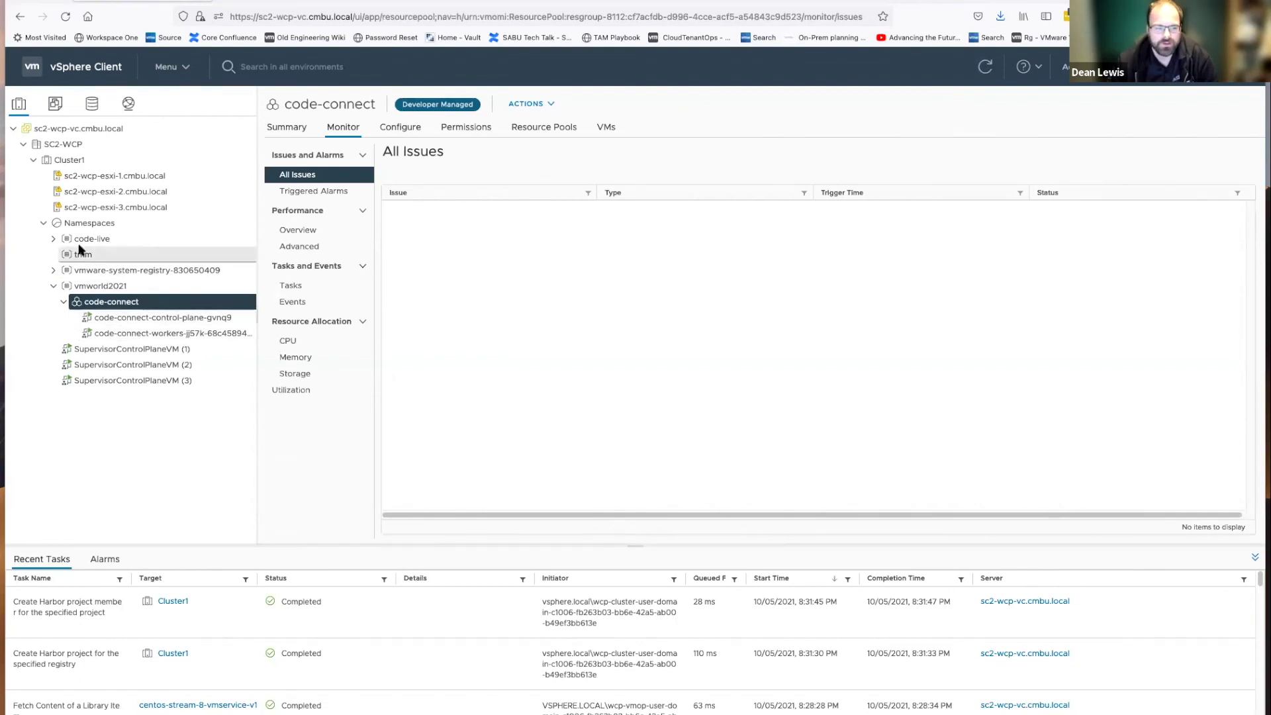
left_click(83, 241)
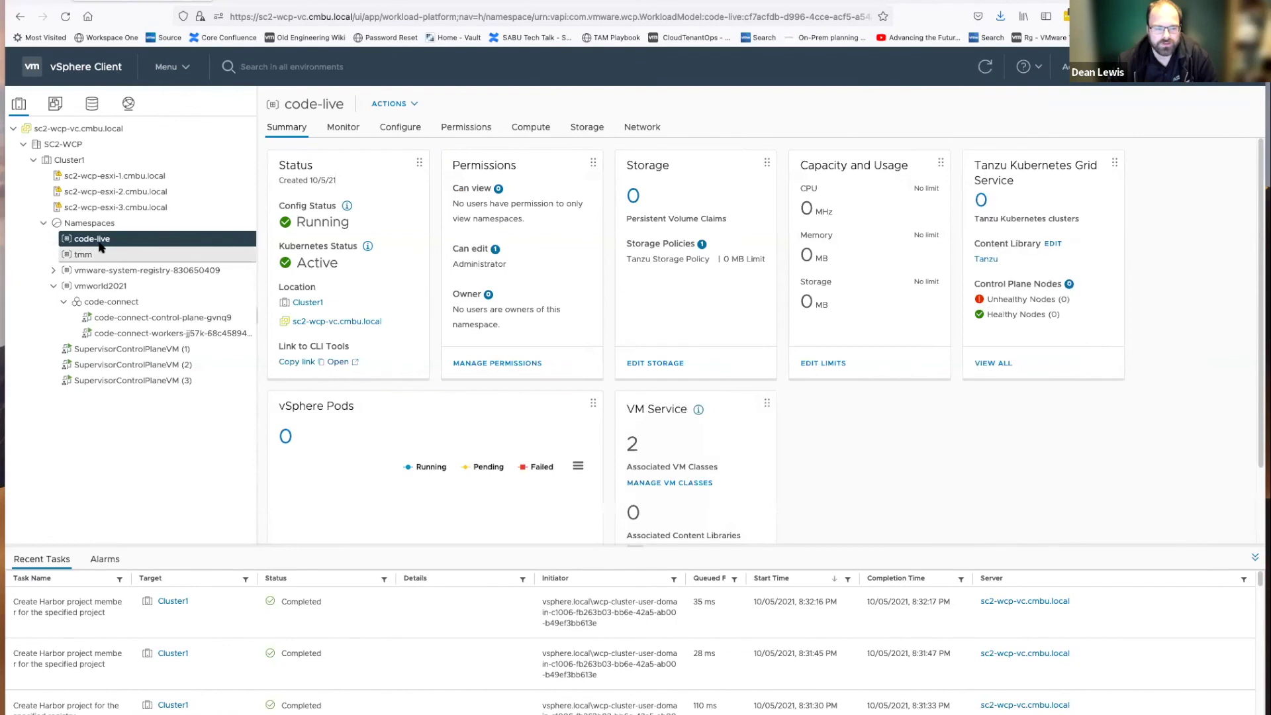
left_click(986, 68)
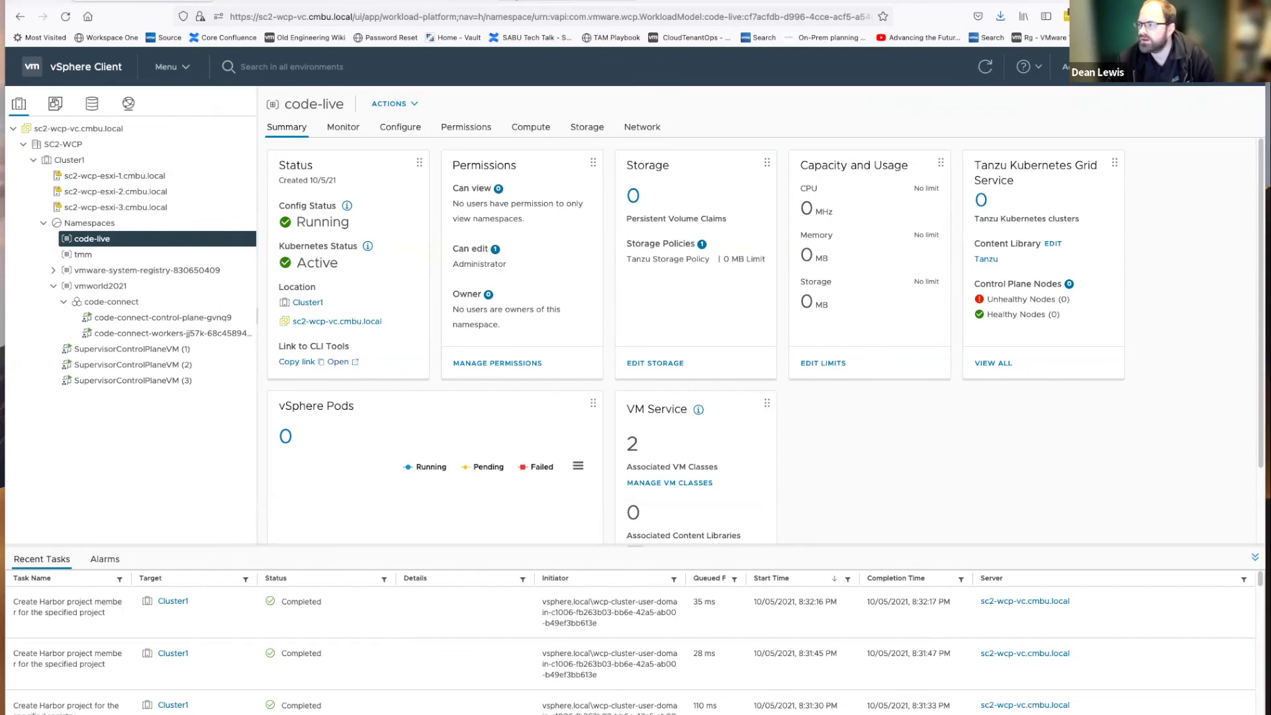
Return to Code Stream and view the available actions for the Deploy vSphere K8s Cluster in Namespace and add endpoint pipeline
left_click(438, 1)
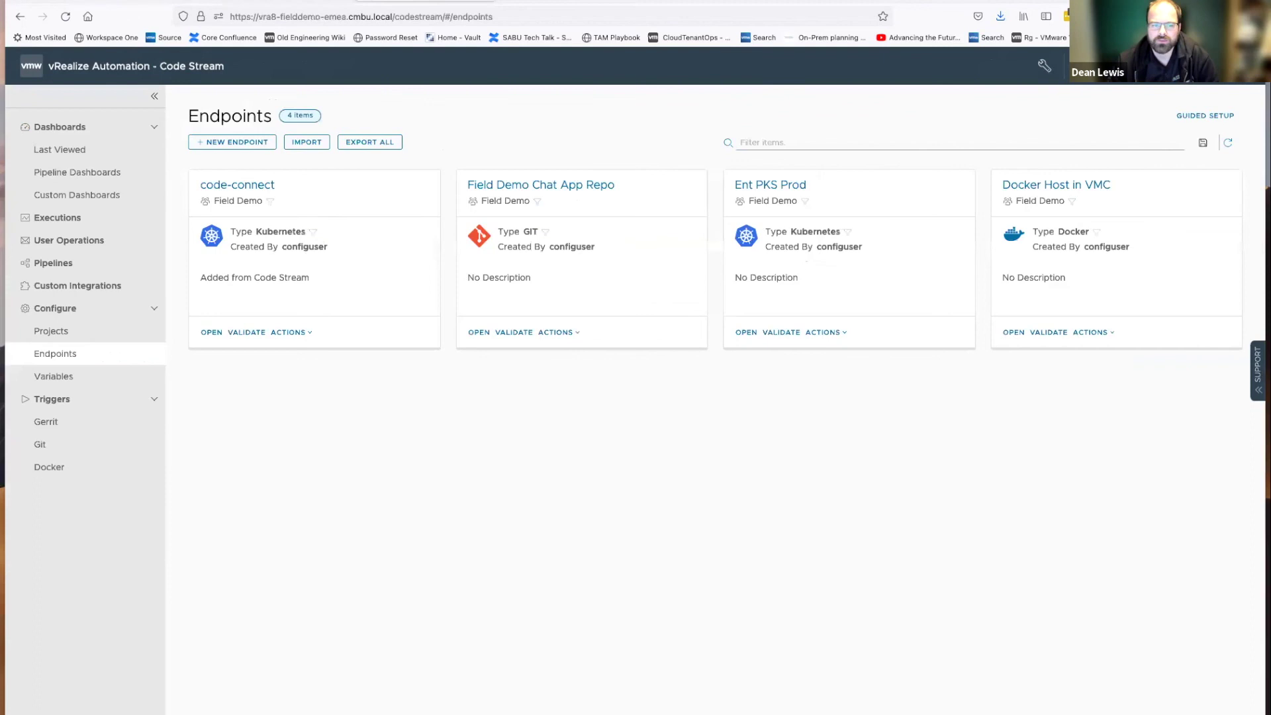
left_click(122, 274)
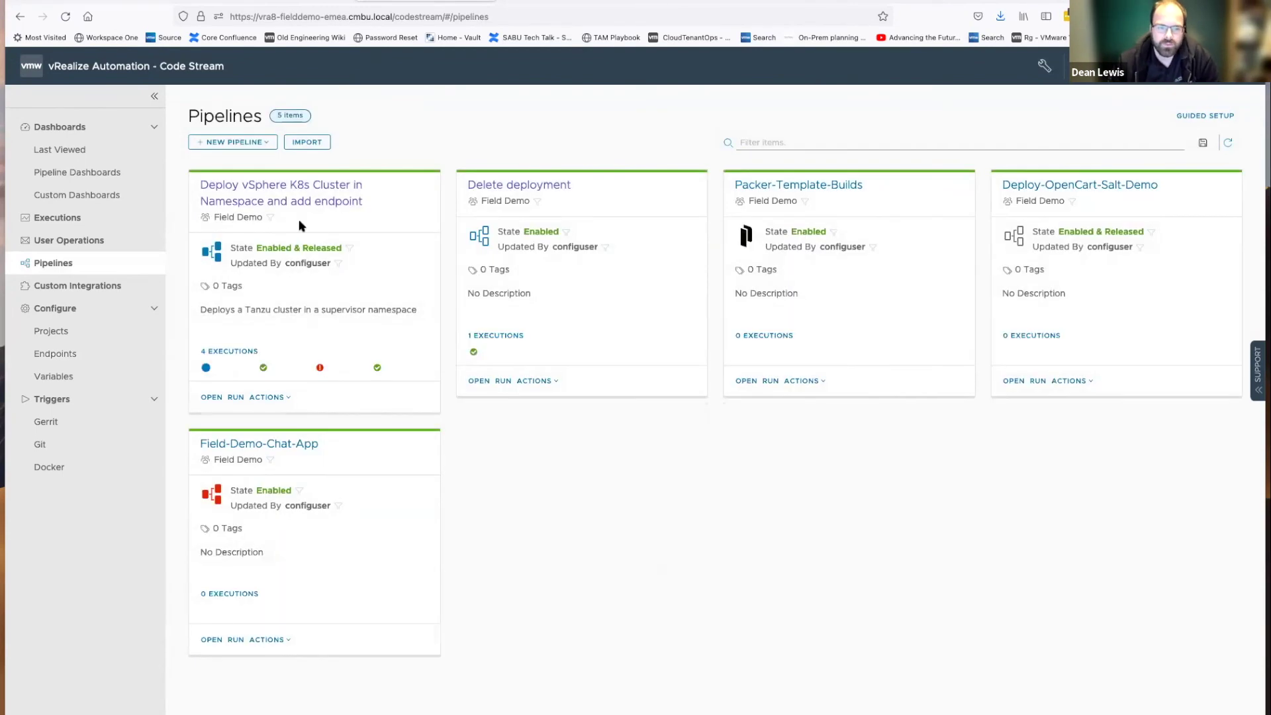
left_click(273, 397)
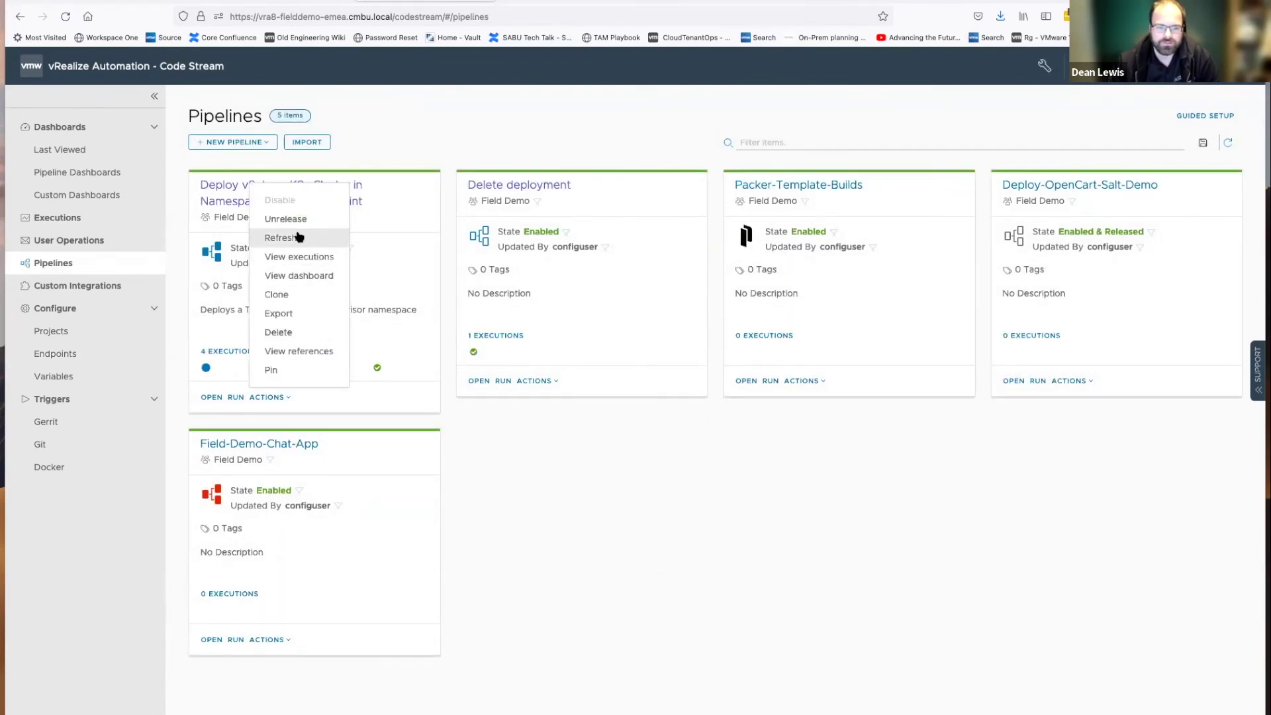
left_click(453, 155)
Switch to Service Broker, review the content sources and the items shared with the Field Demo project, and highlight the Deploy vSphere K8s Cluster item
left_click(702, 4)
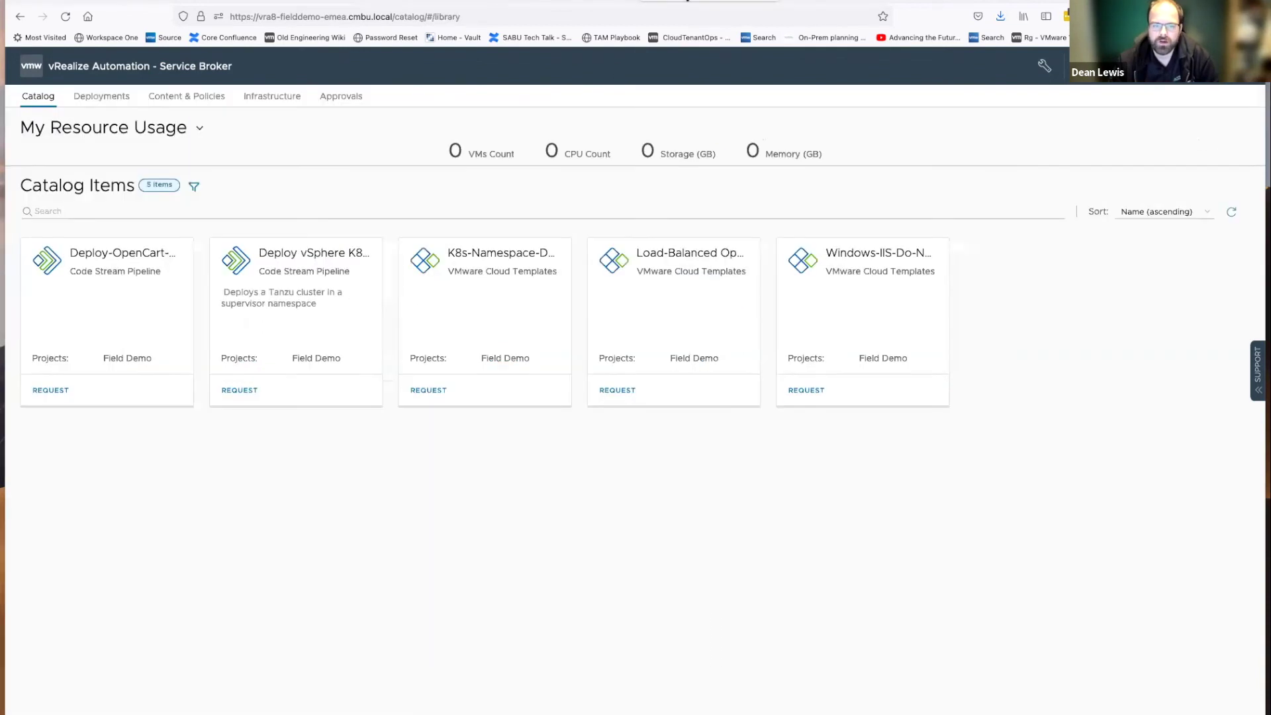
left_click(199, 97)
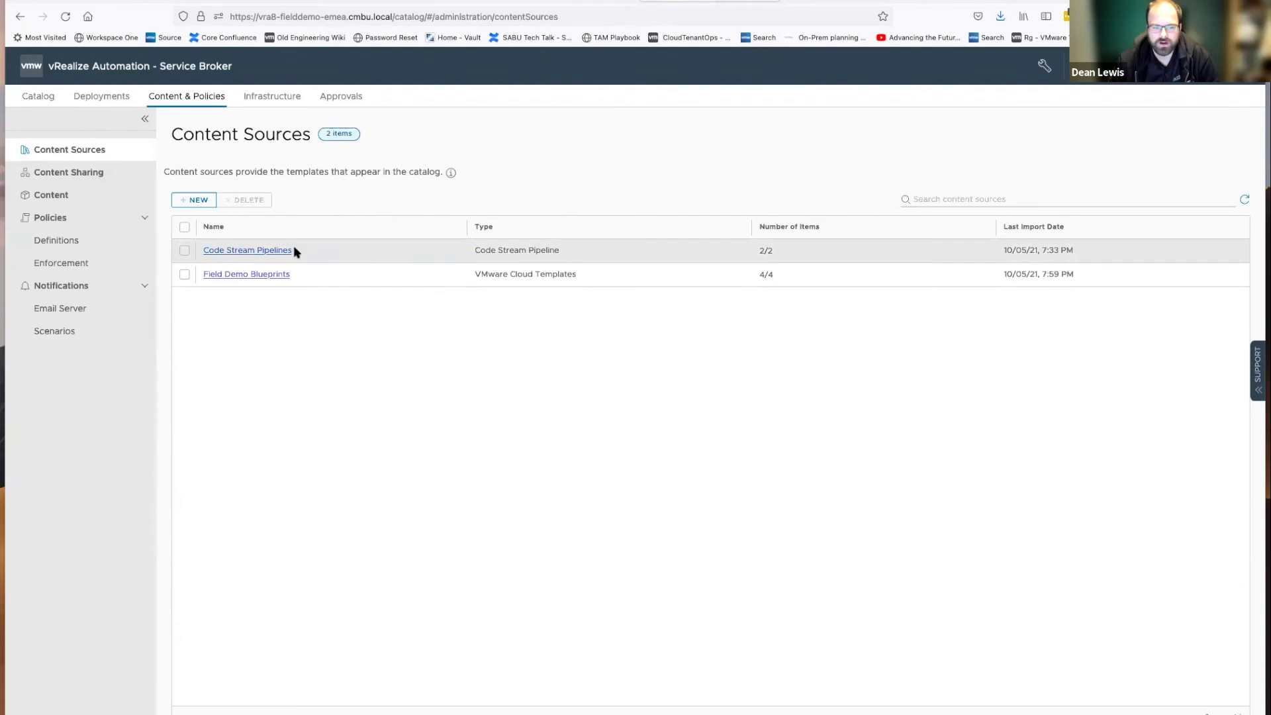
left_click(86, 175)
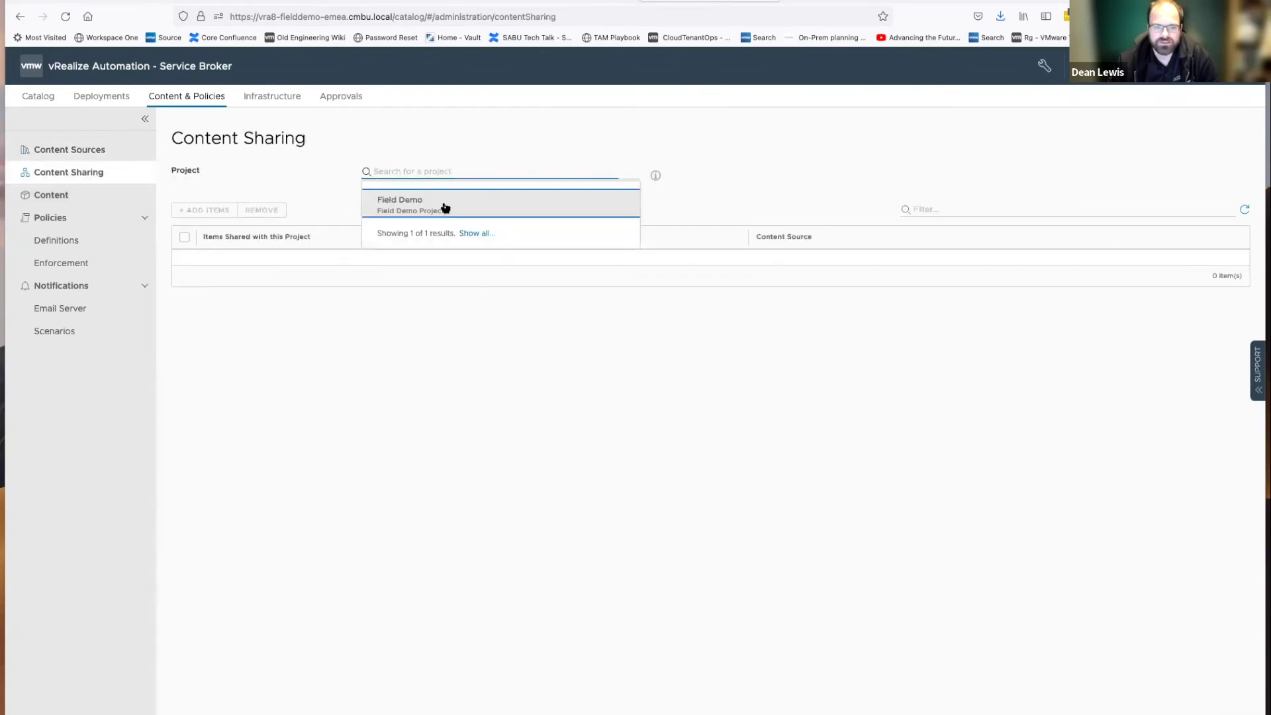
left_click(445, 200)
left_click_drag(282, 358, 295, 235)
left_click(425, 292)
left_click_drag(414, 338, 225, 333)
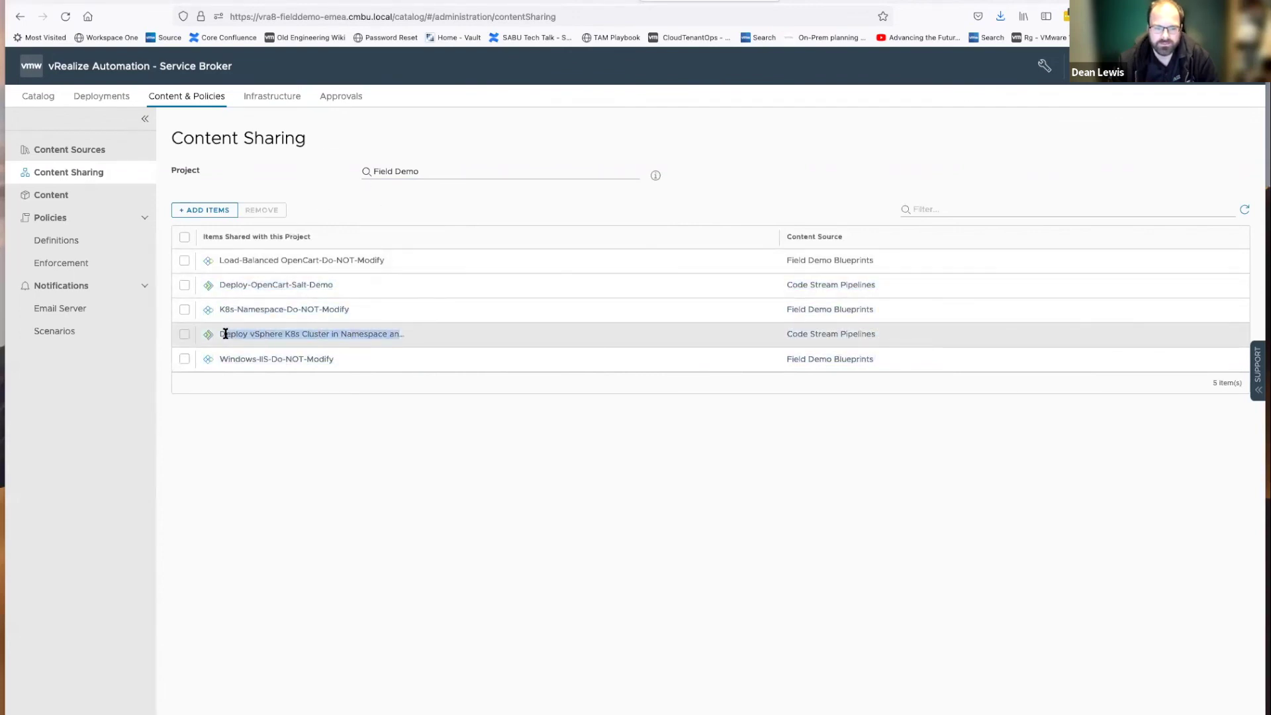
Open the catalog request form for the Deploy vSphere K8s Cluster pipeline and point out its super_ns and k8s_cluster_name inputs
left_click(39, 98)
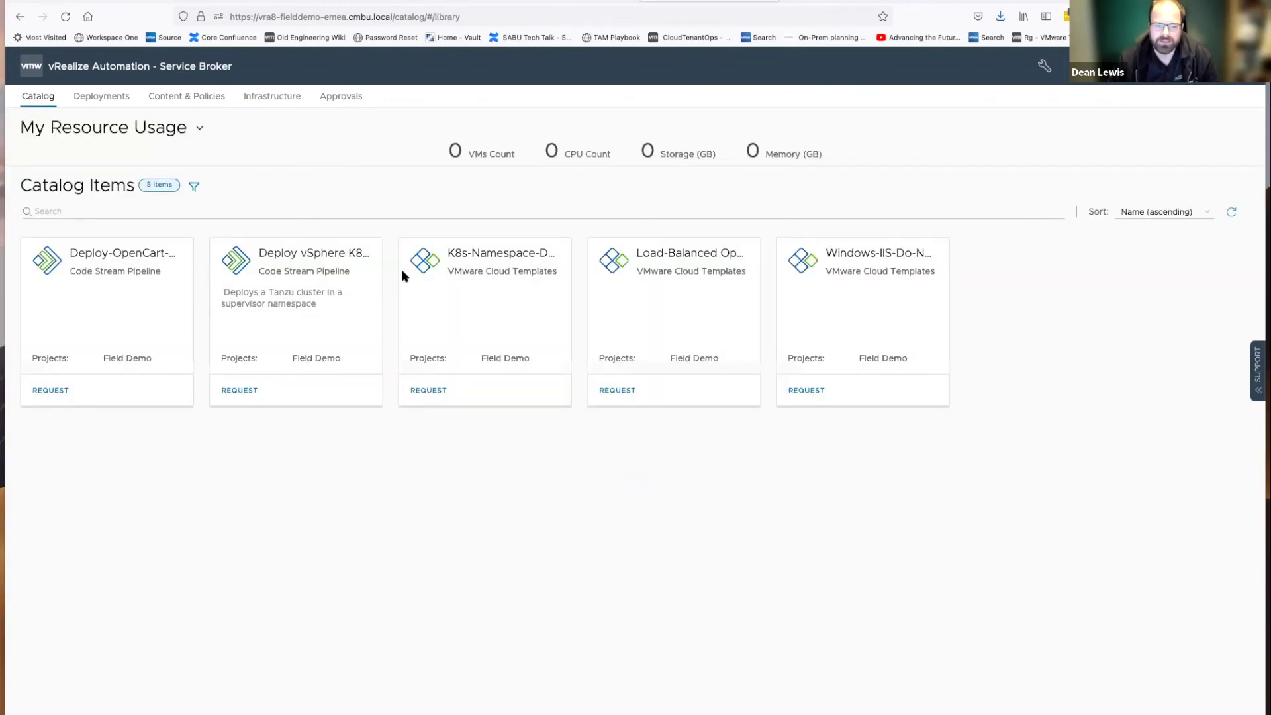
left_click(245, 391)
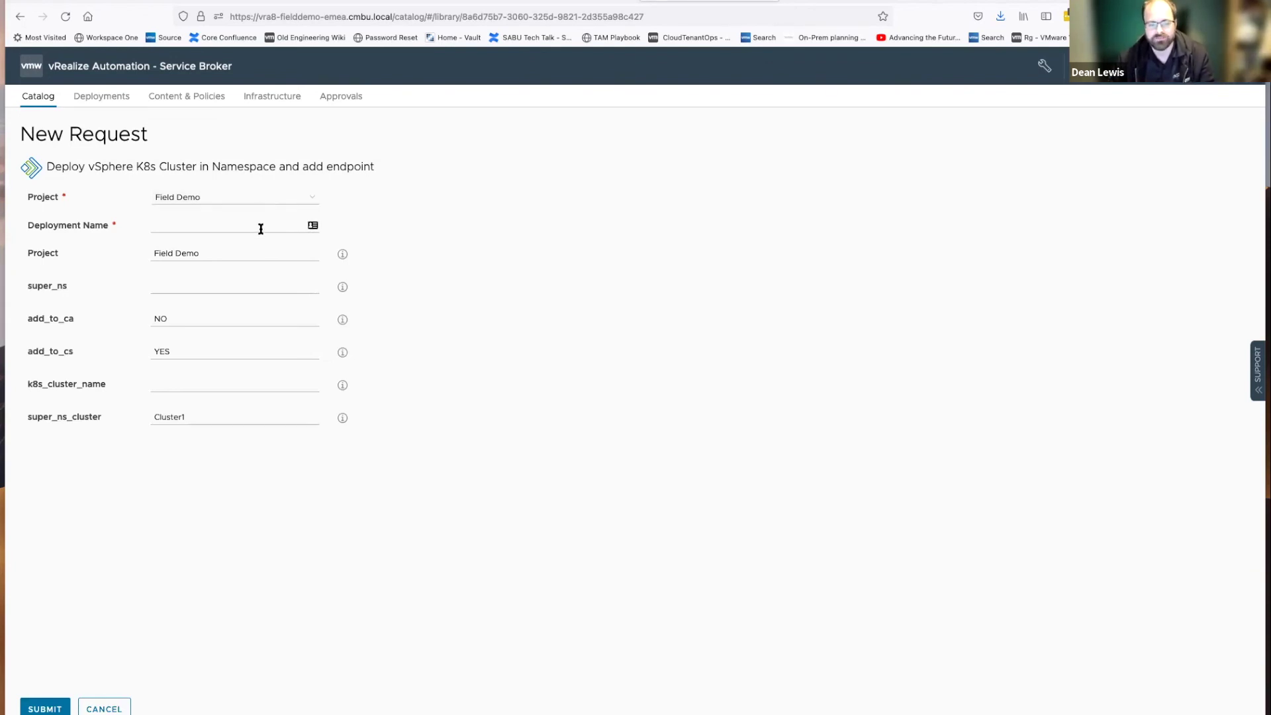
left_click(231, 286)
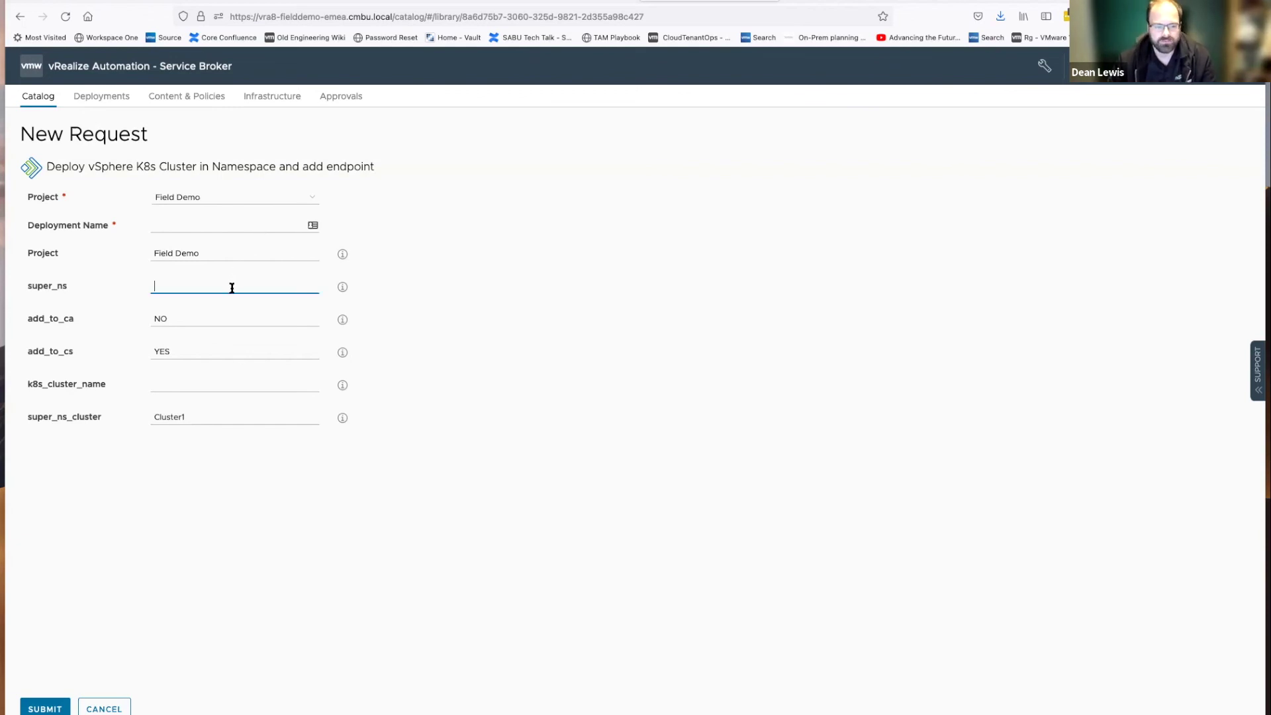
left_click(213, 383)
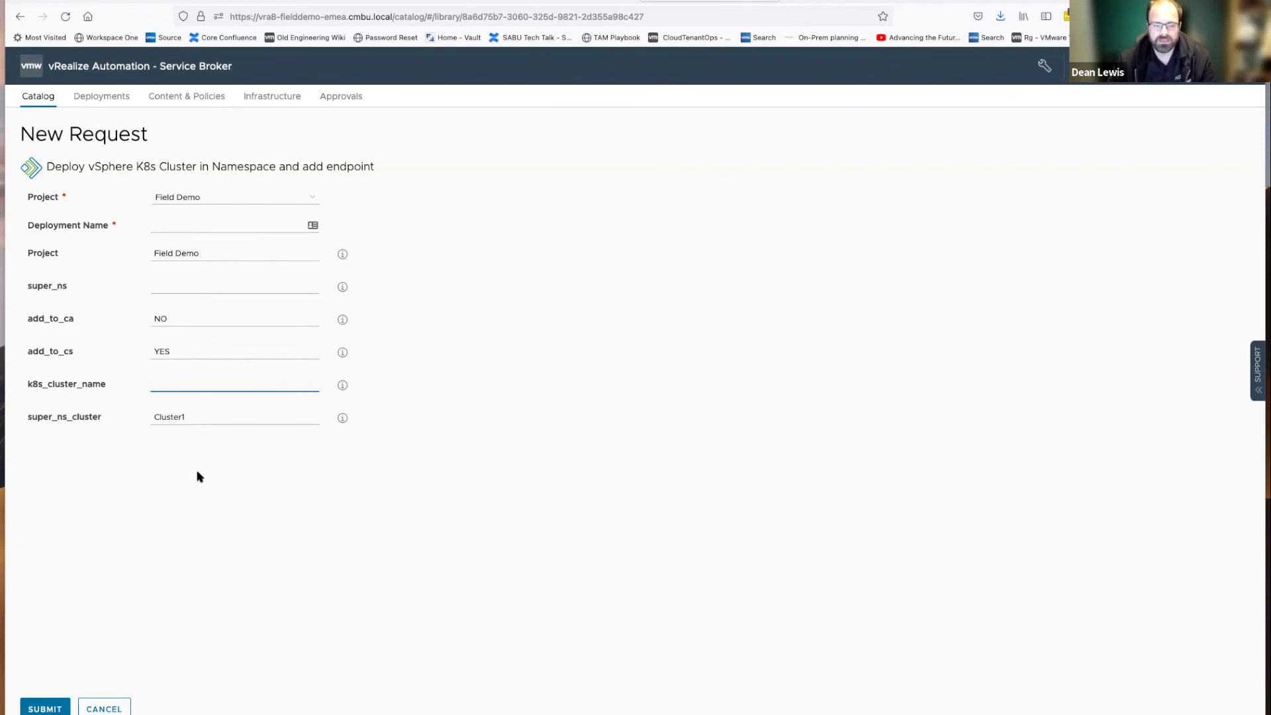